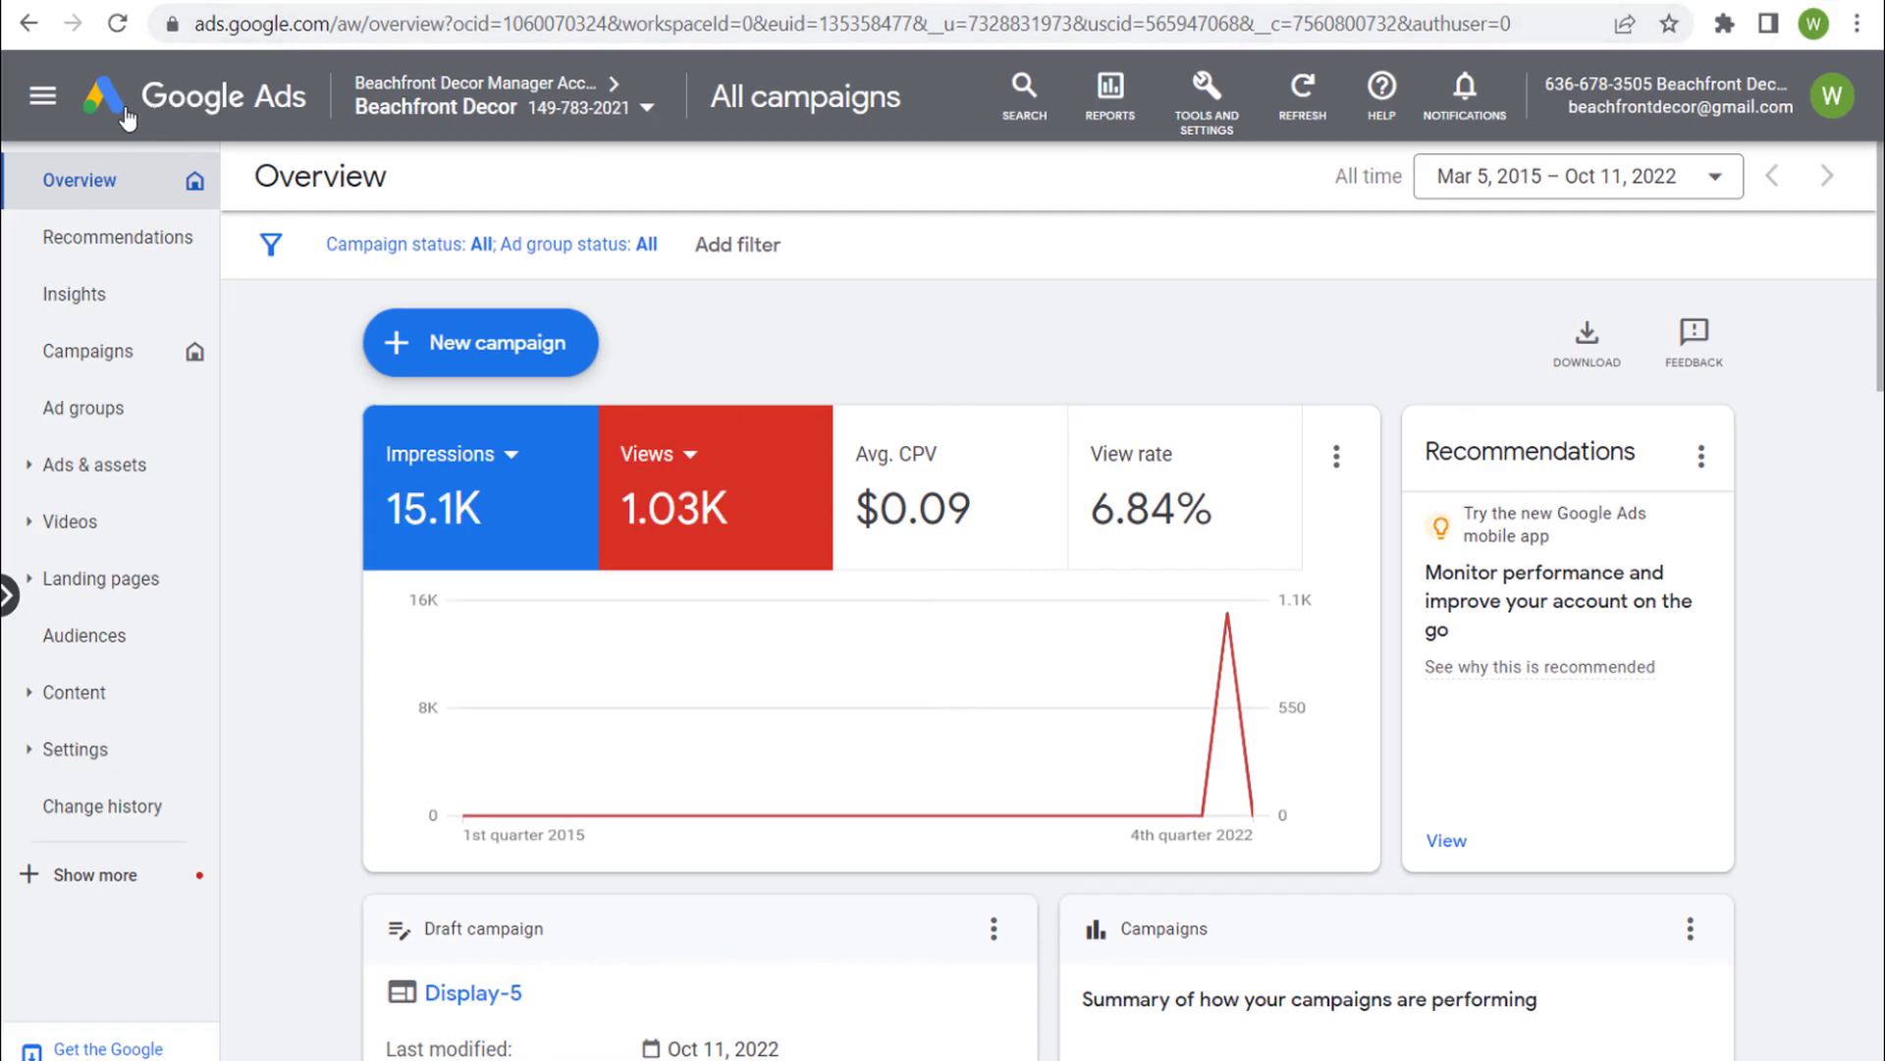
Start a new campaign from the Campaigns list with the Sales objective.
left_click(1218, 106)
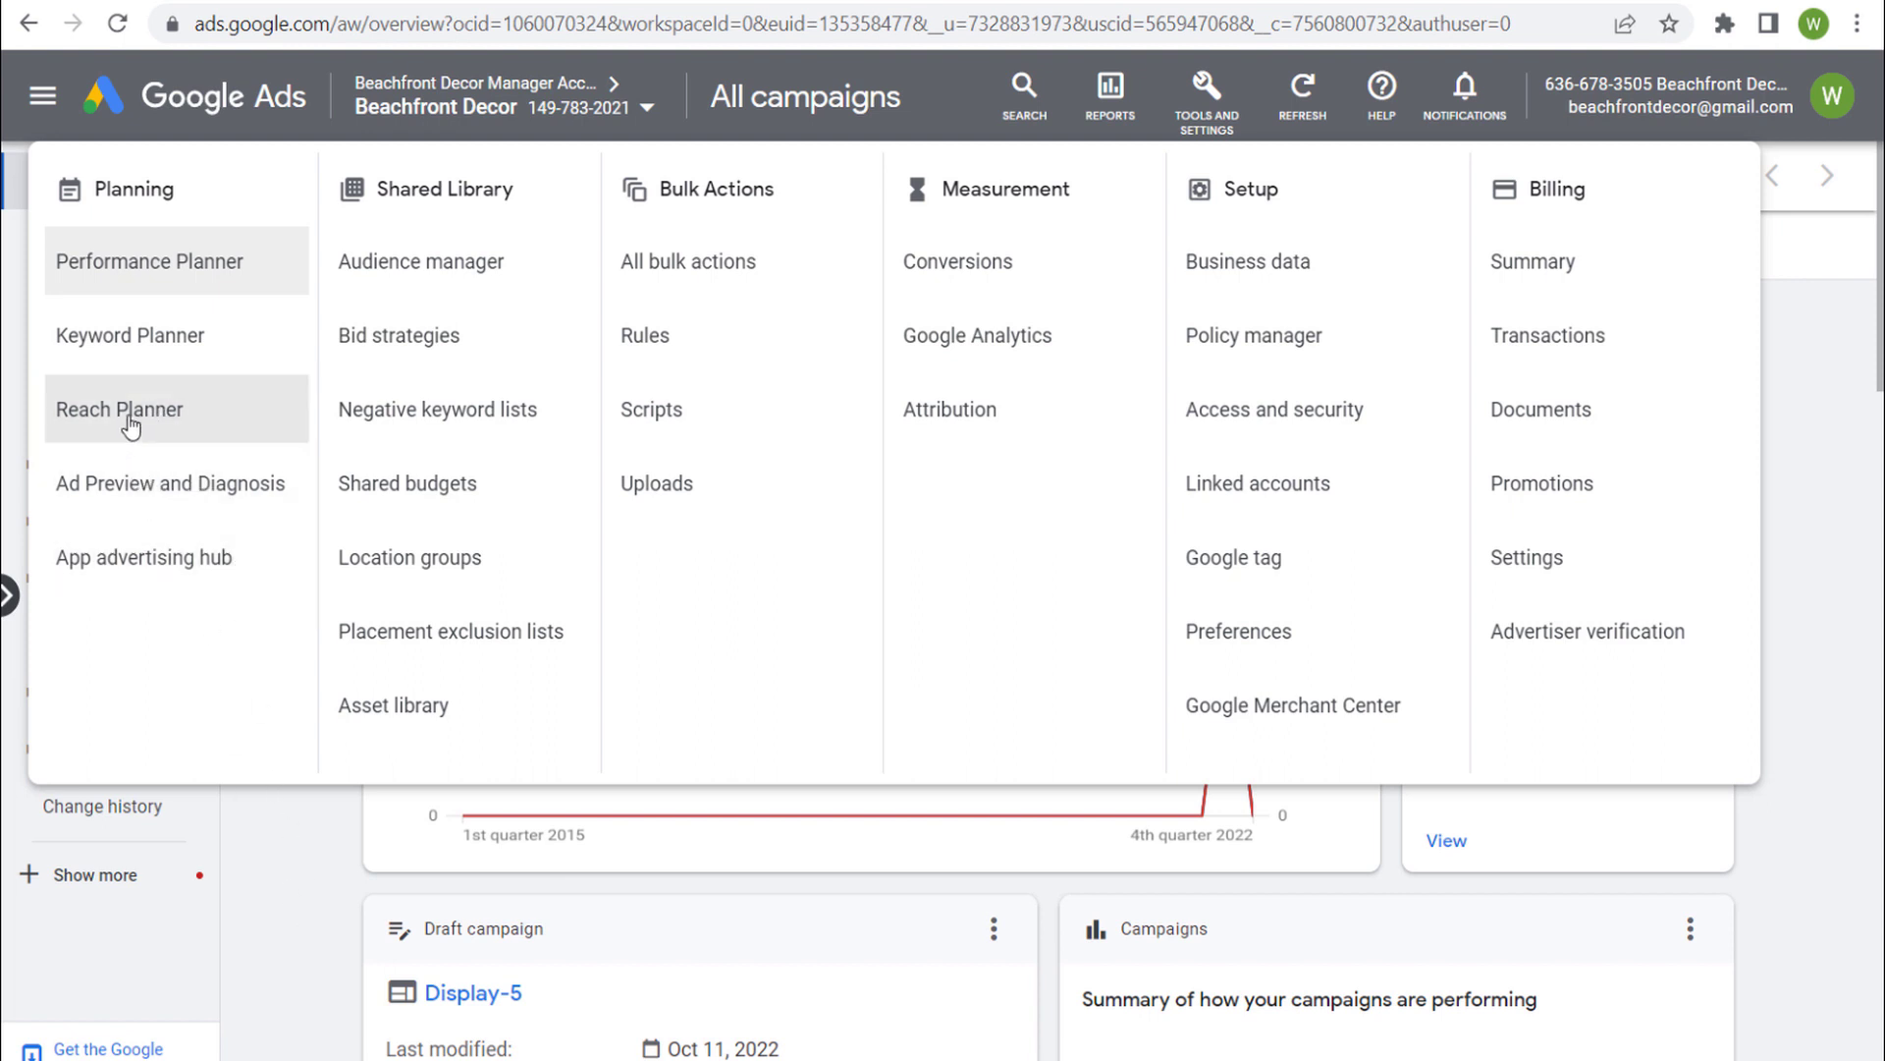
left_click(273, 833)
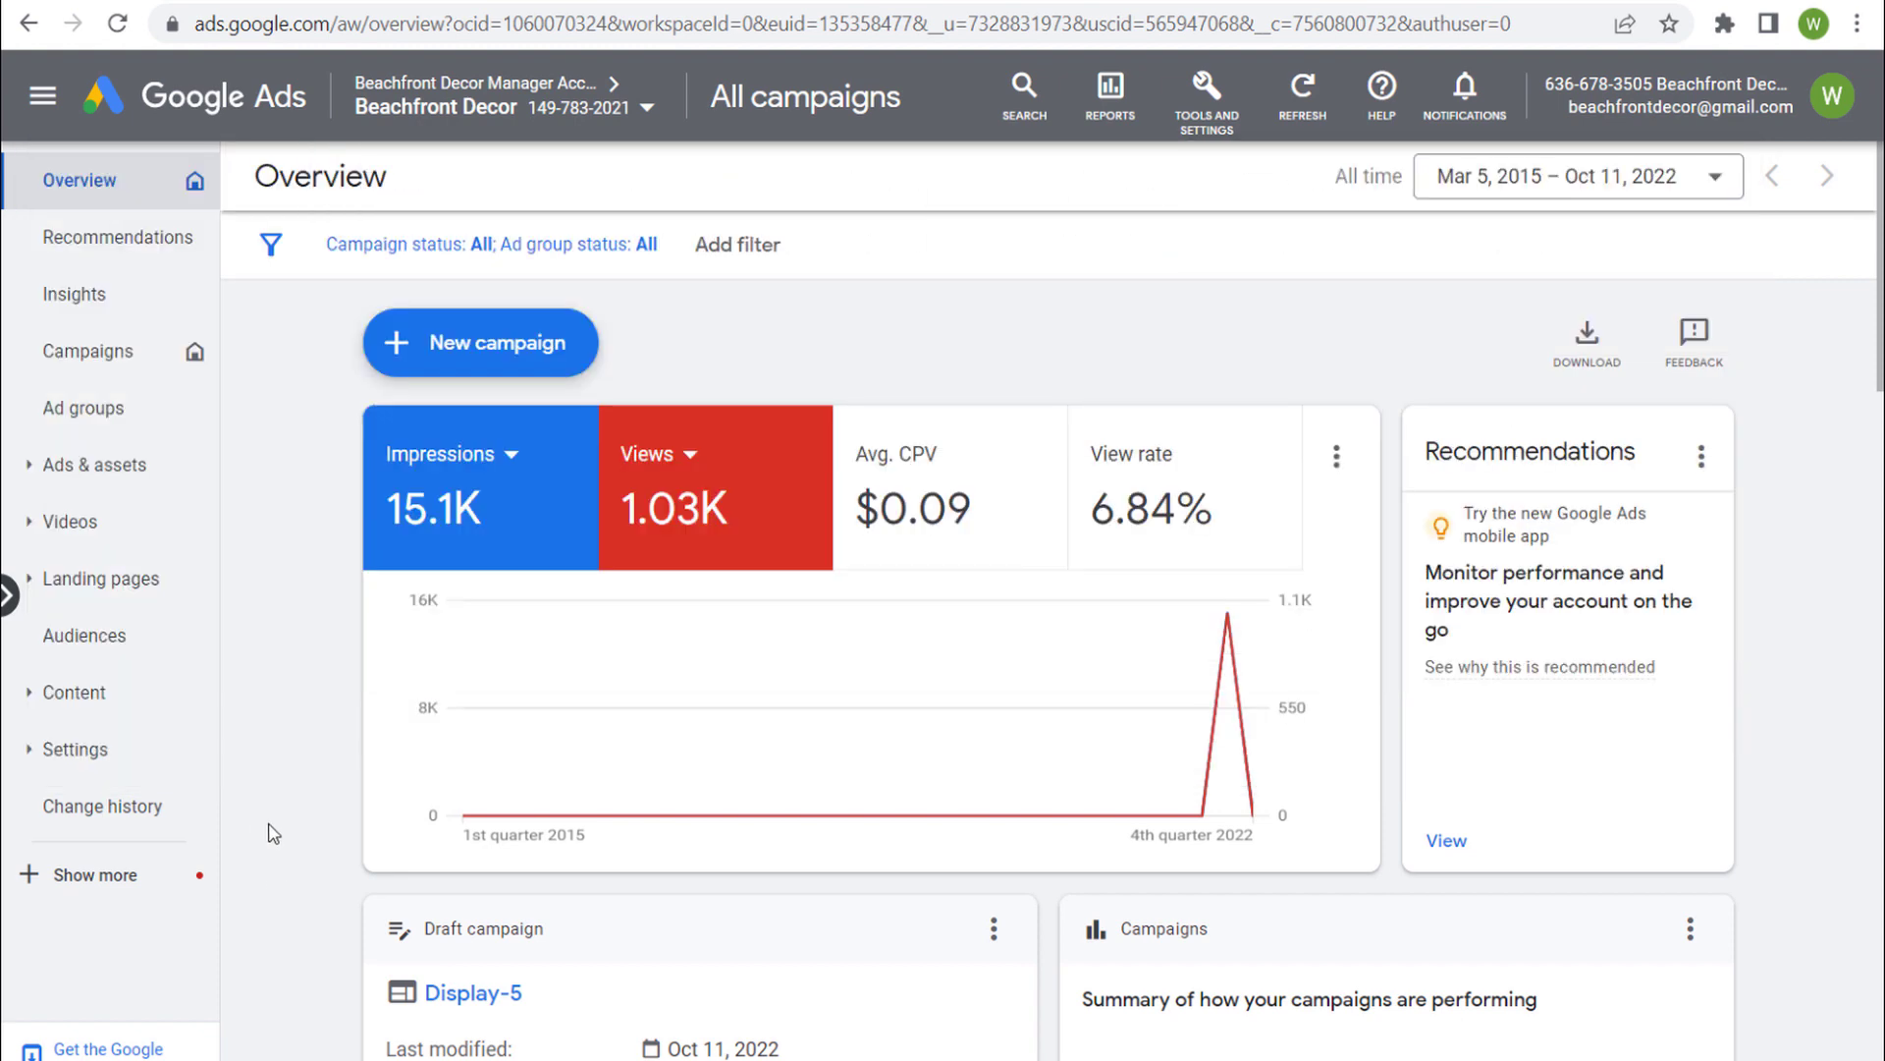
left_click(130, 361)
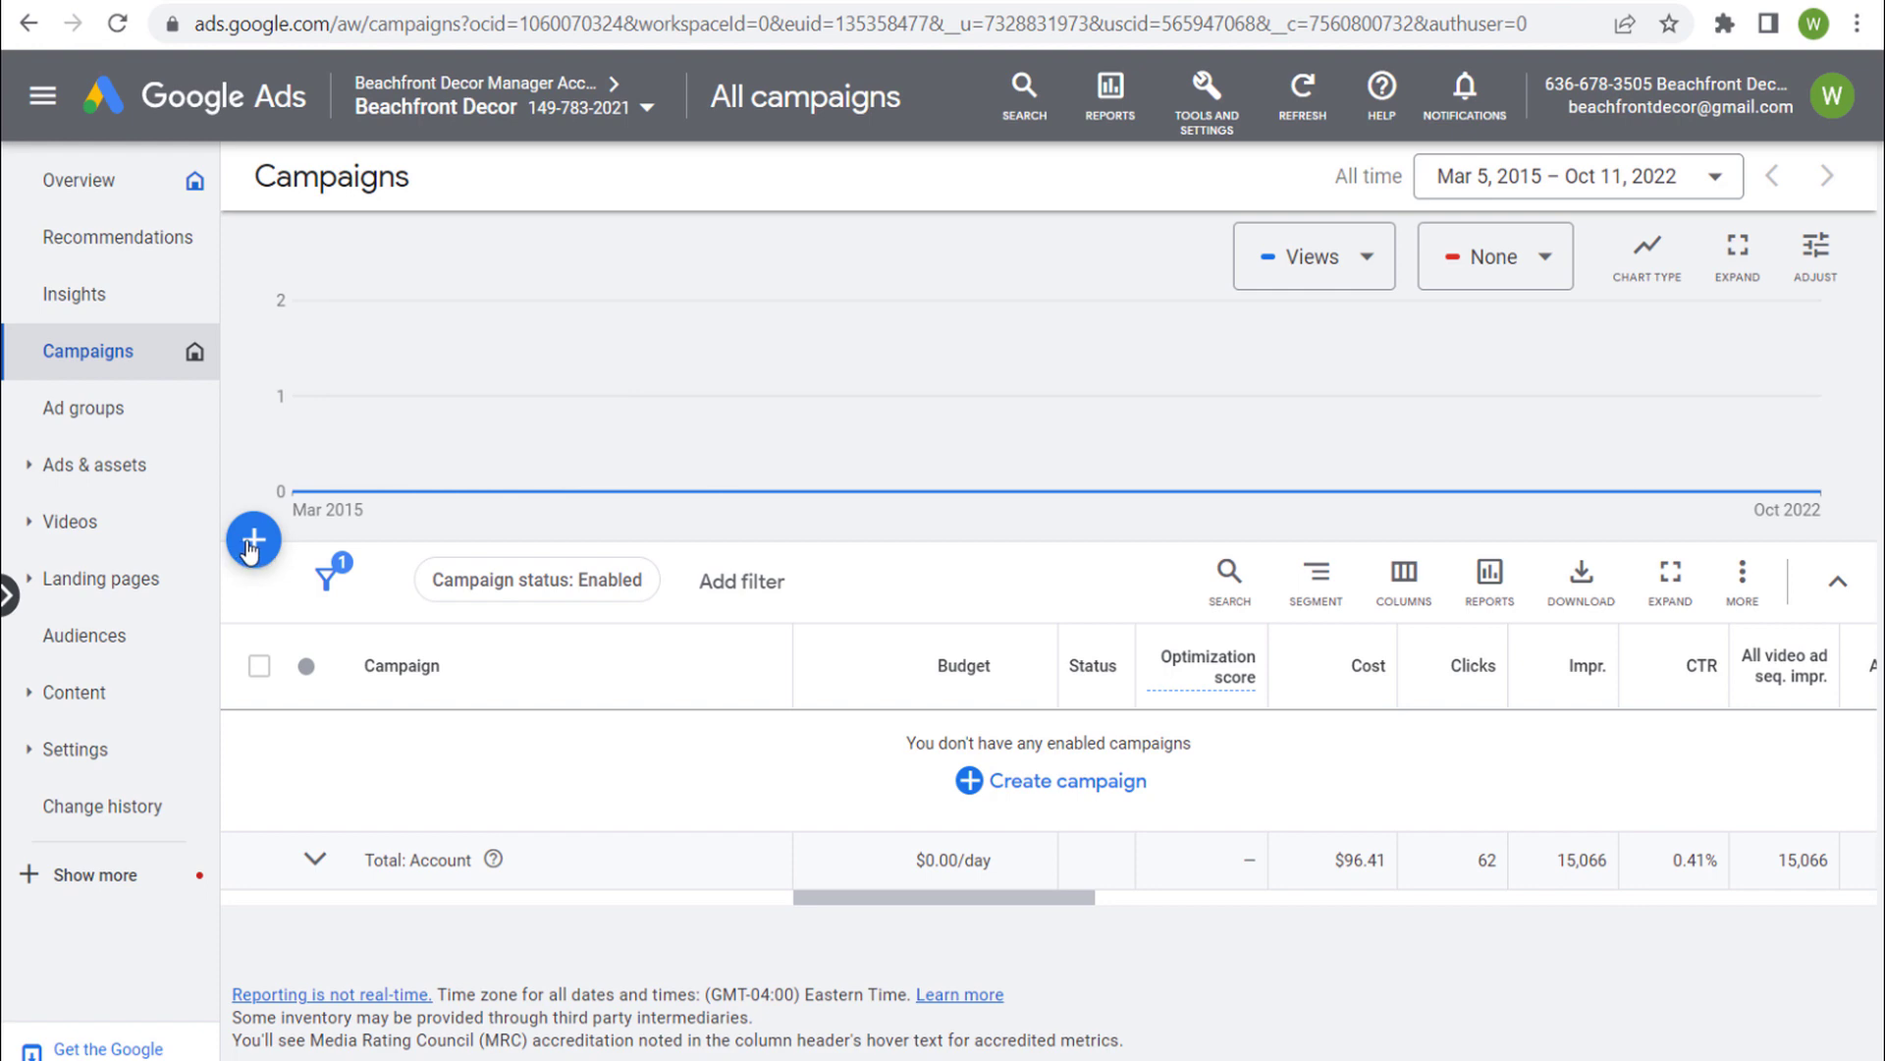
left_click(263, 556)
left_click(264, 559)
left_click(497, 510)
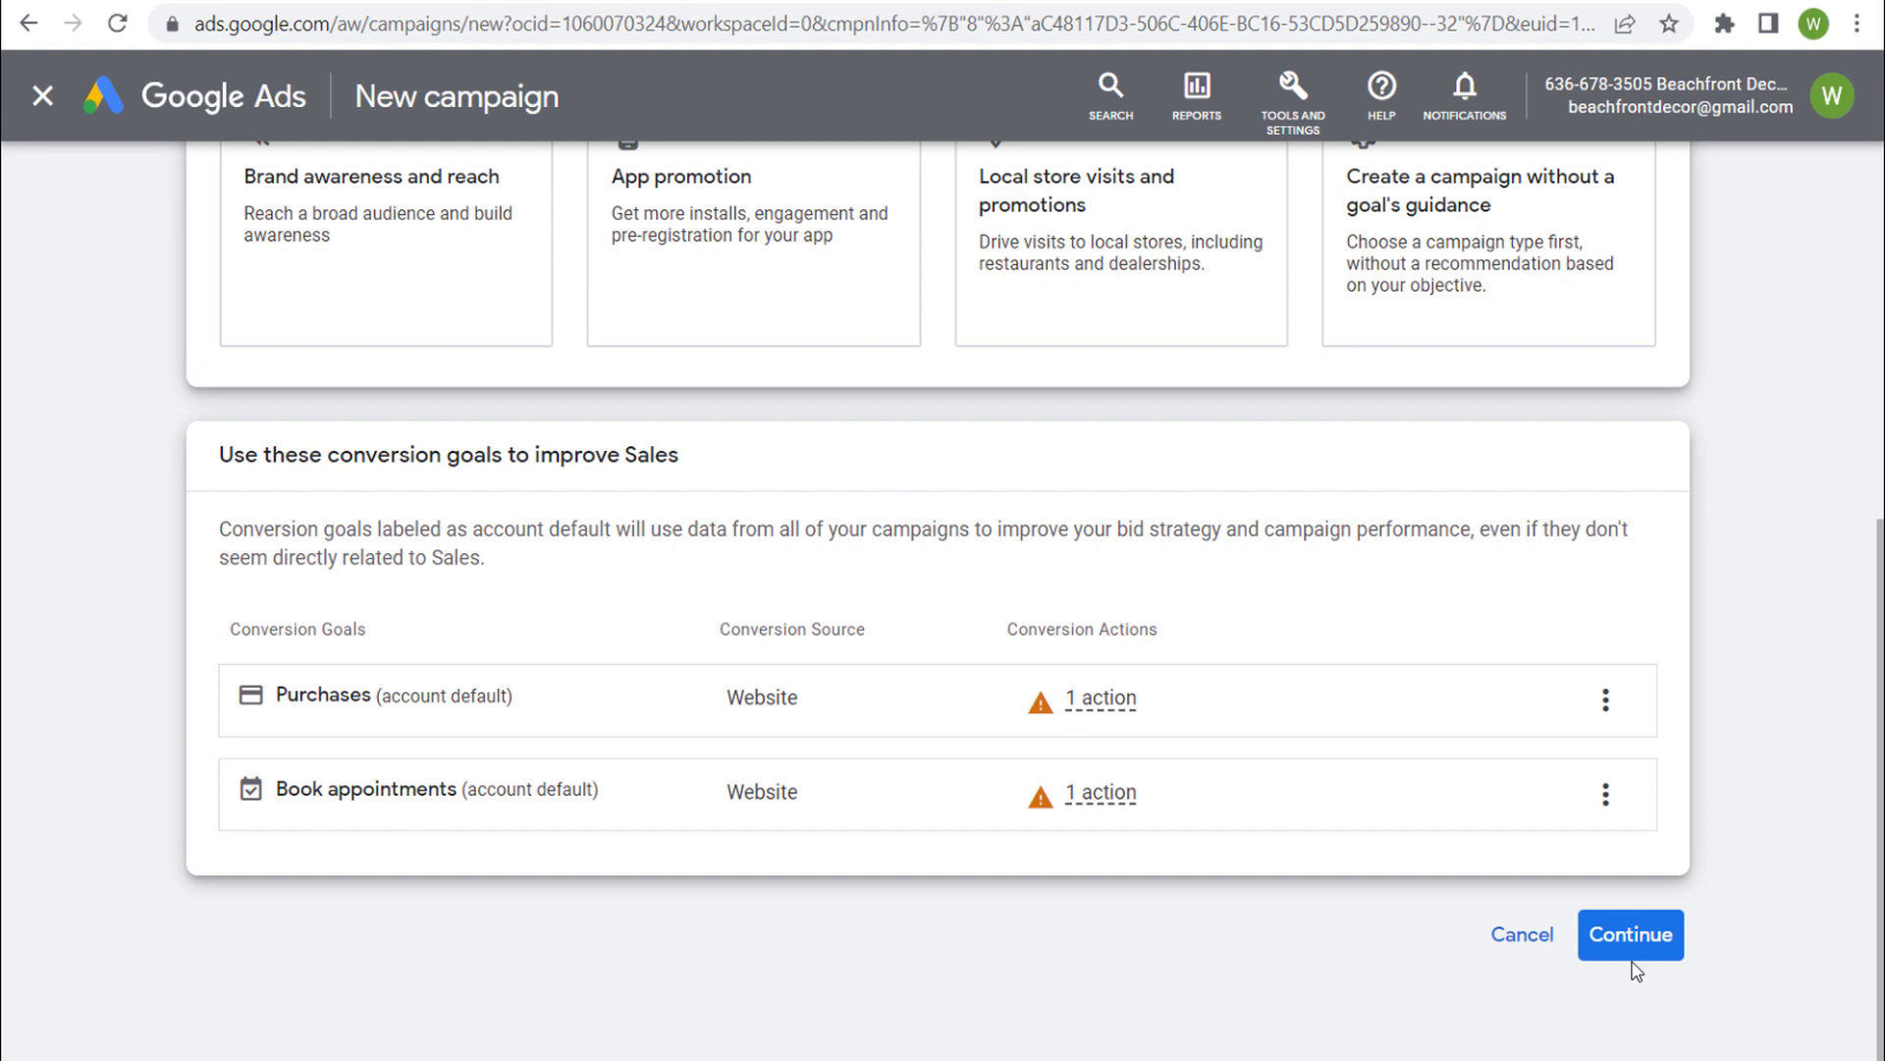
Choose the Display campaign type and start fresh instead of finishing the Display-5 draft.
left_click(1631, 933)
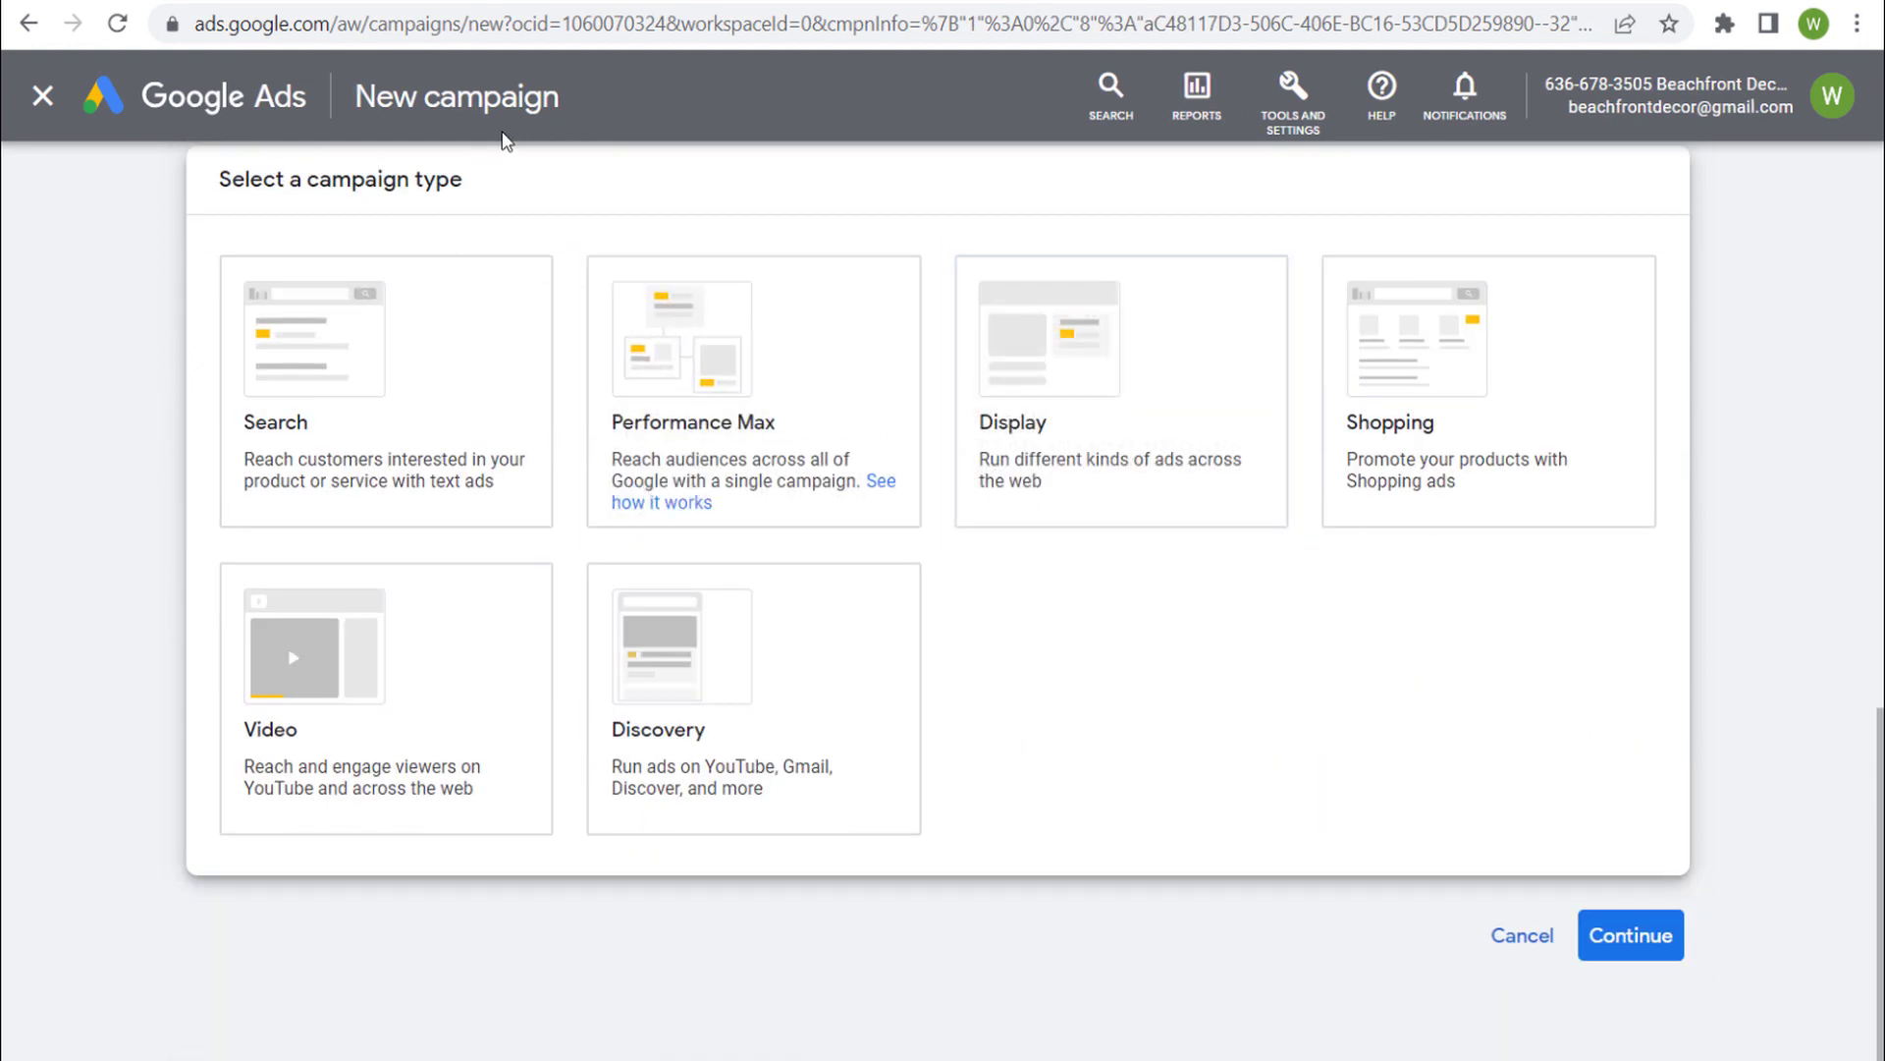
left_click(1139, 471)
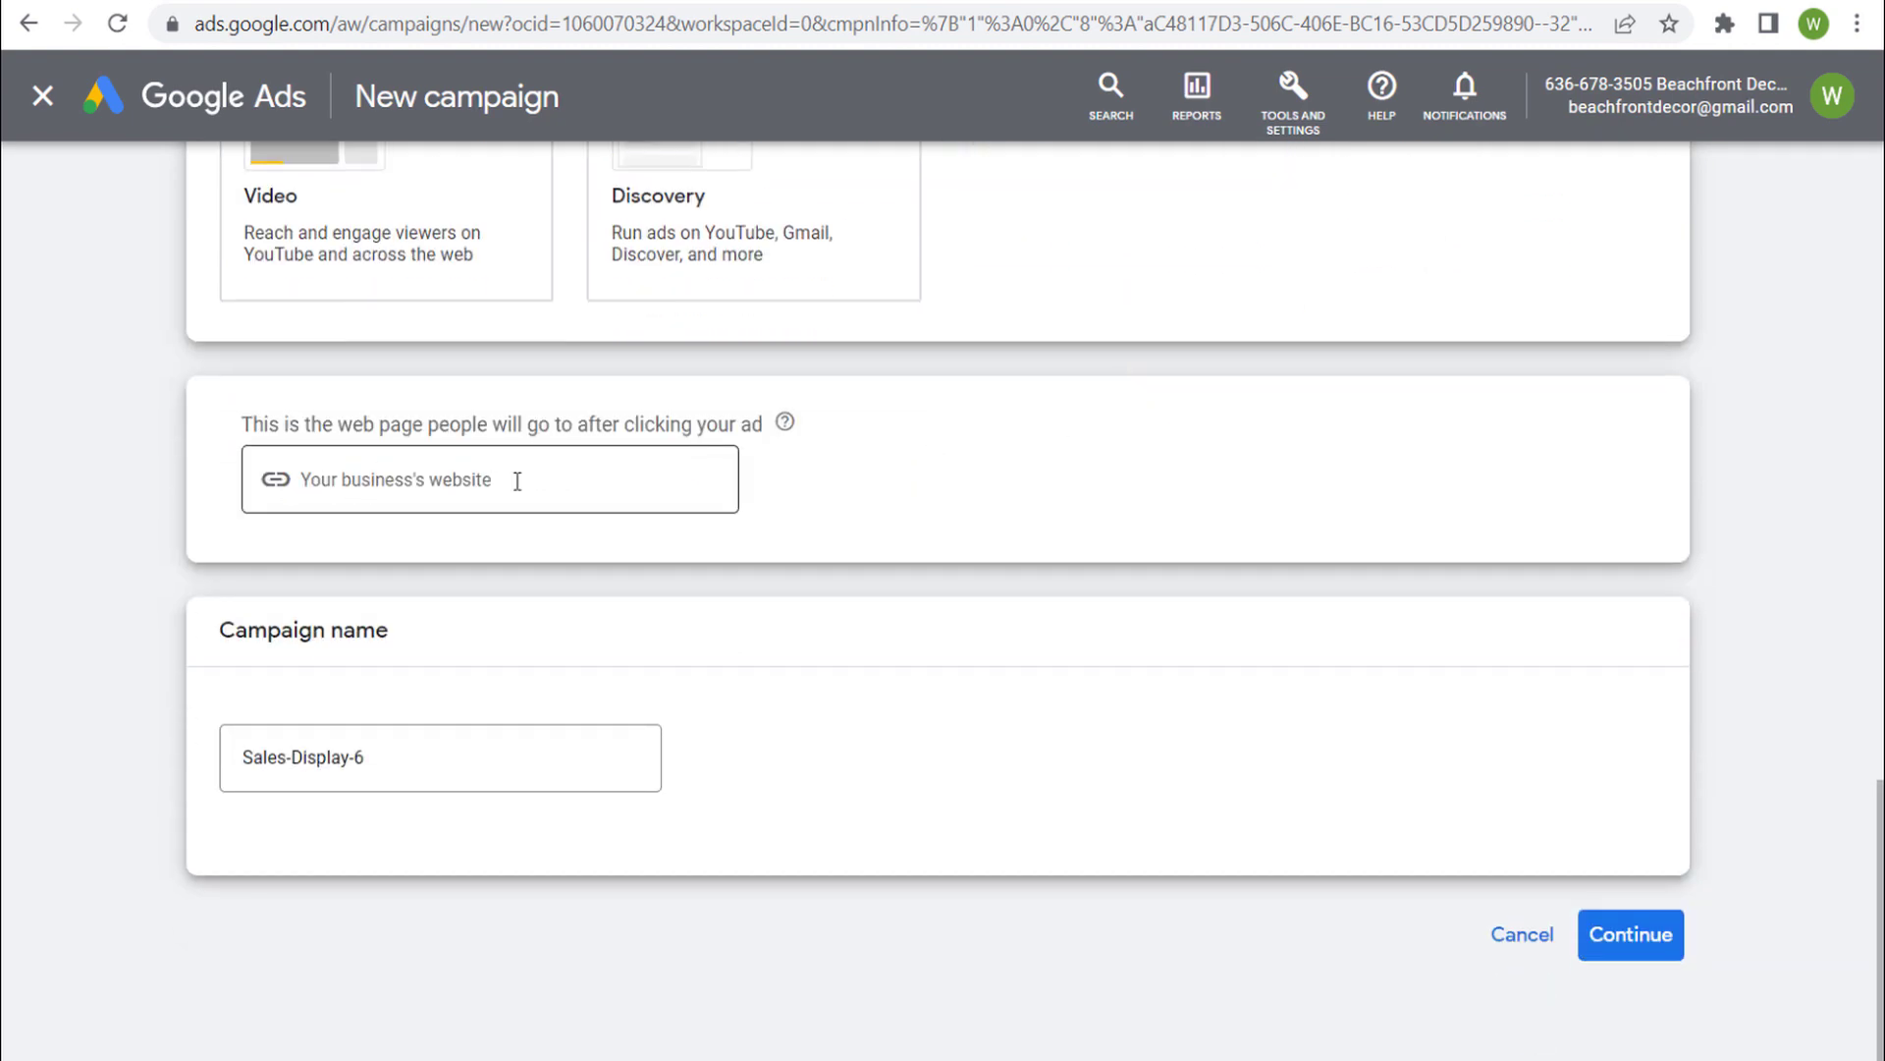
left_click(1666, 948)
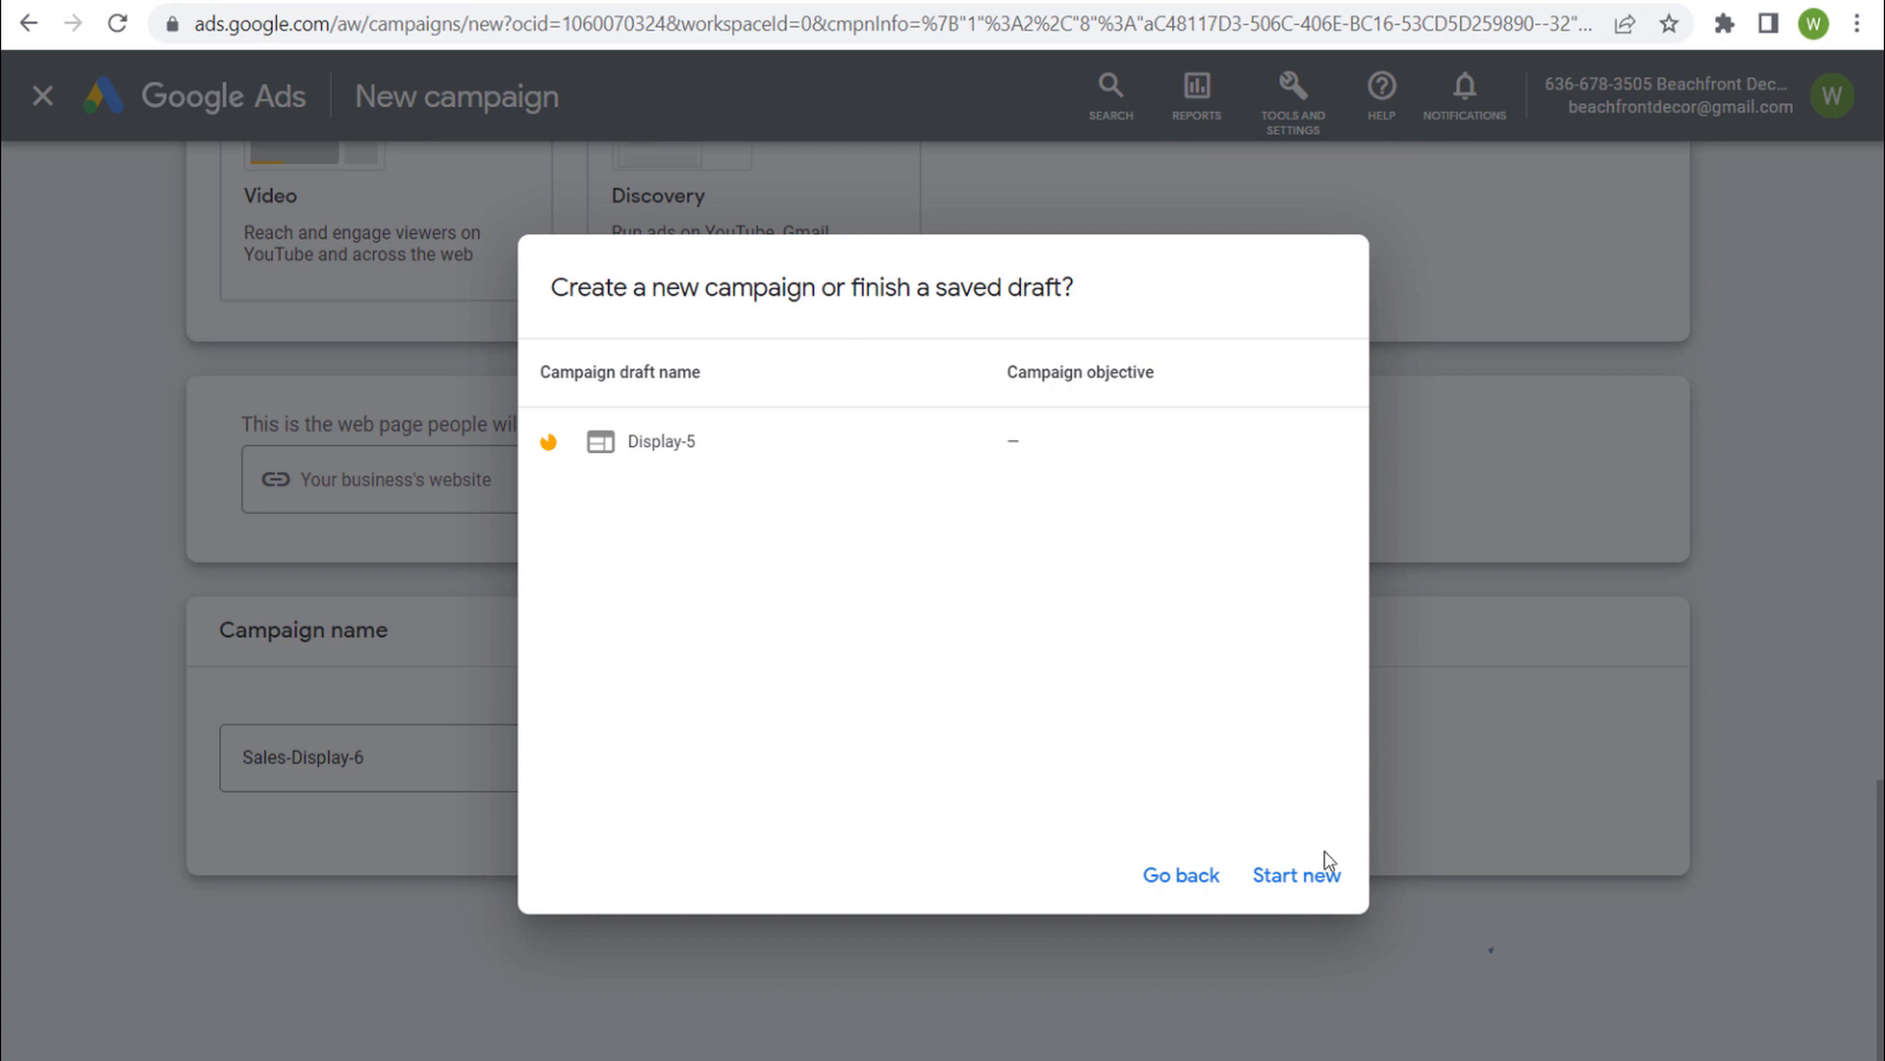
left_click(1306, 876)
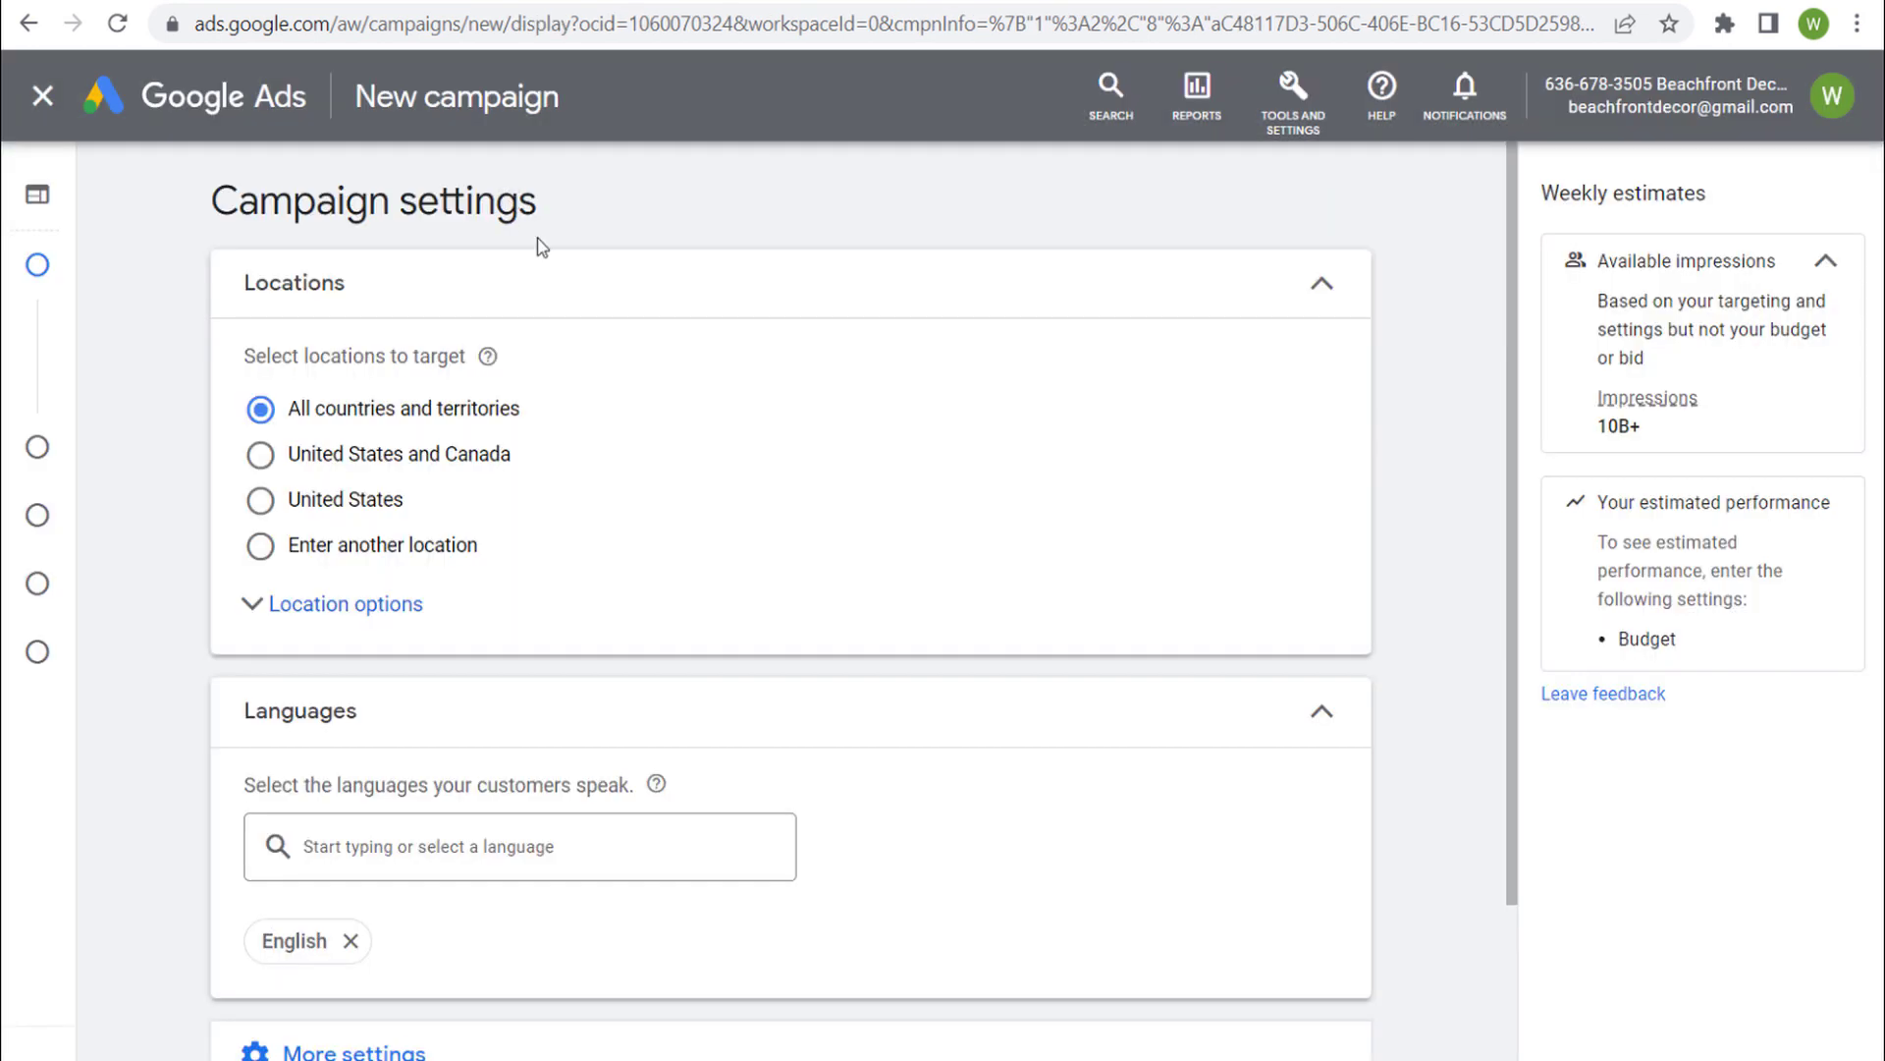
Go to the campaign's Targeting step and expand the Add targeting options list.
mouse_move(30, 538)
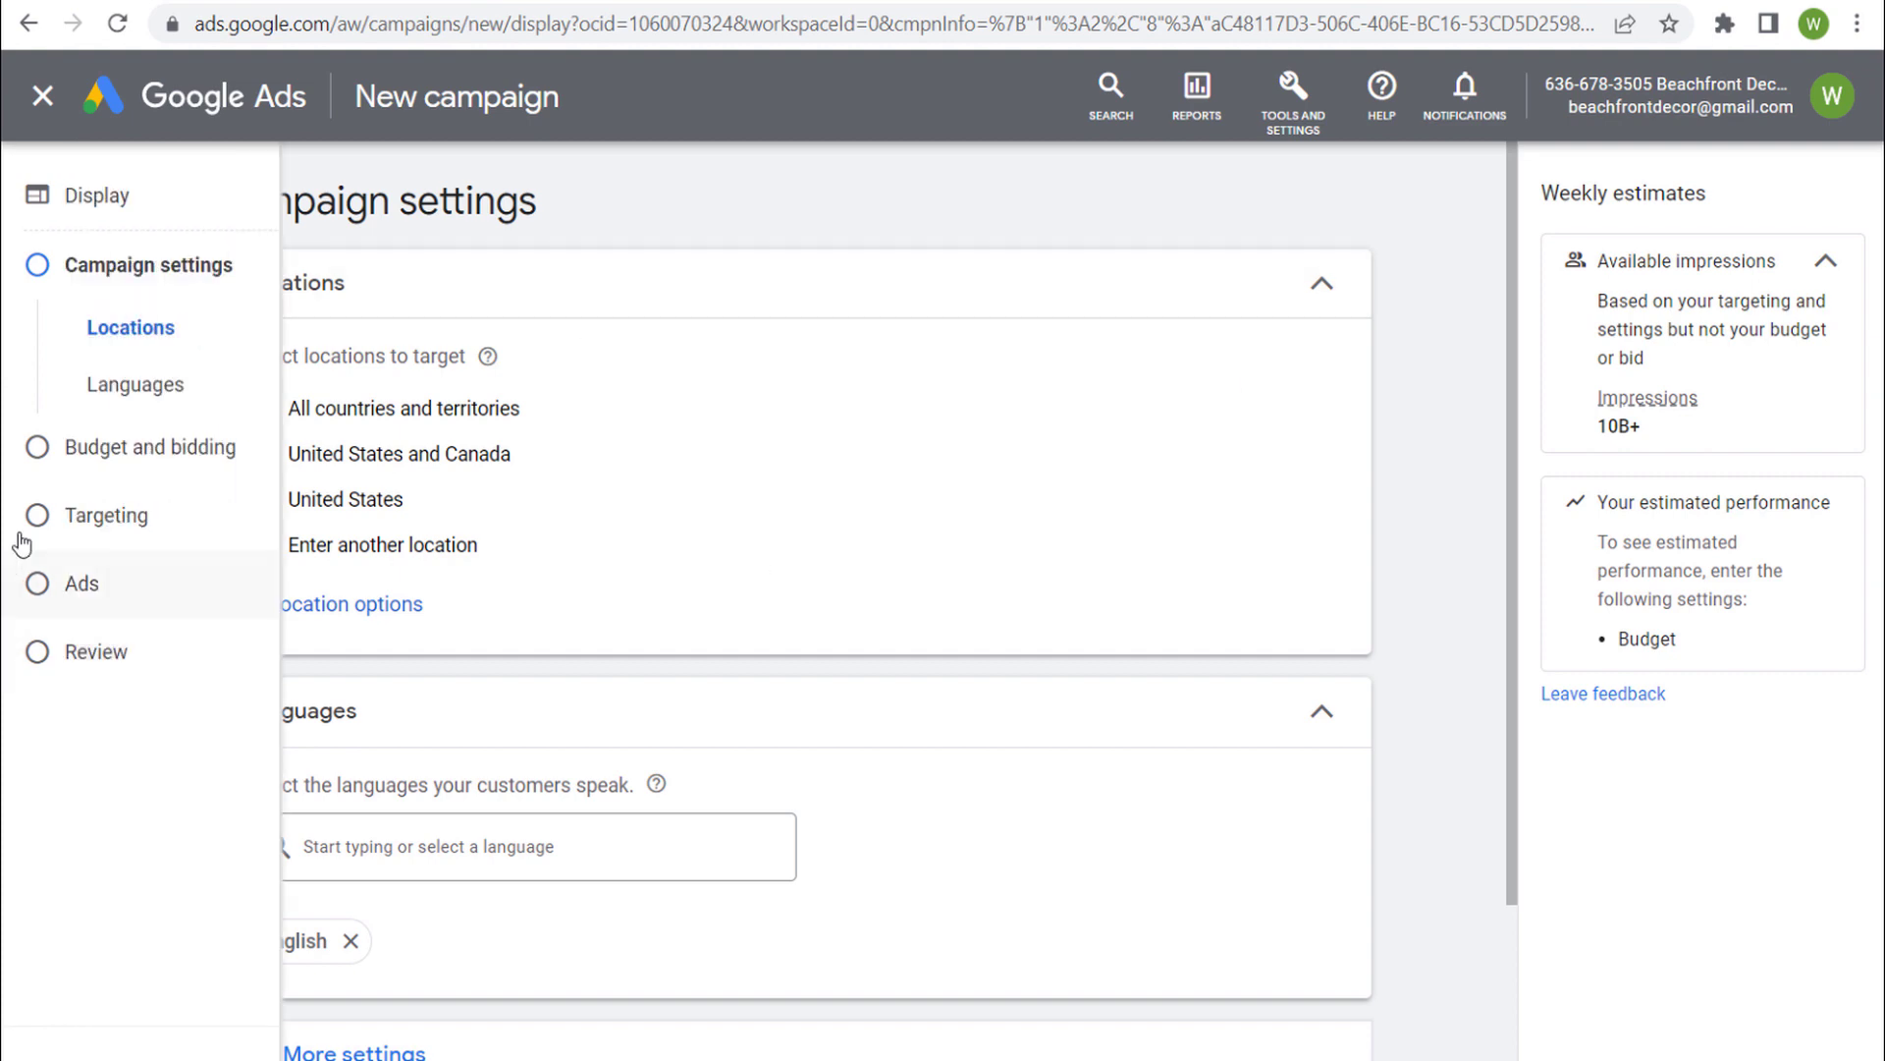
left_click(157, 529)
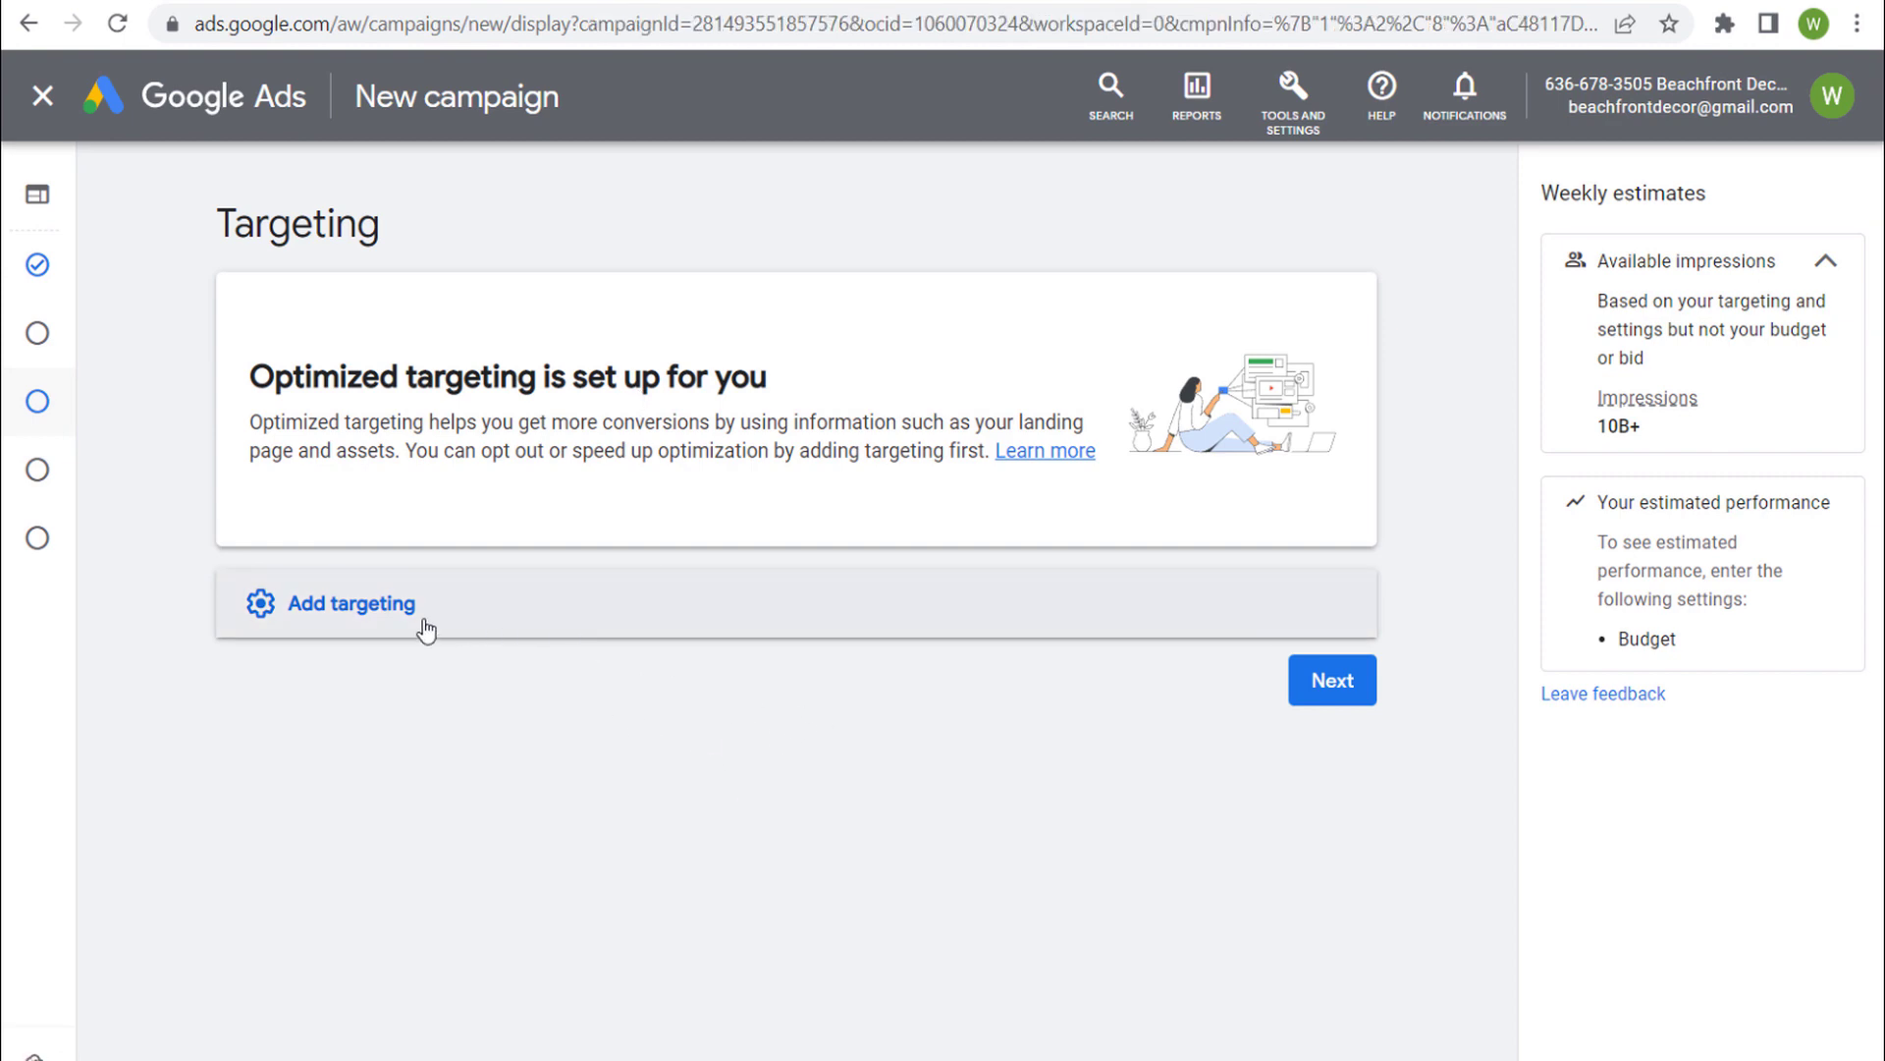
left_click(592, 610)
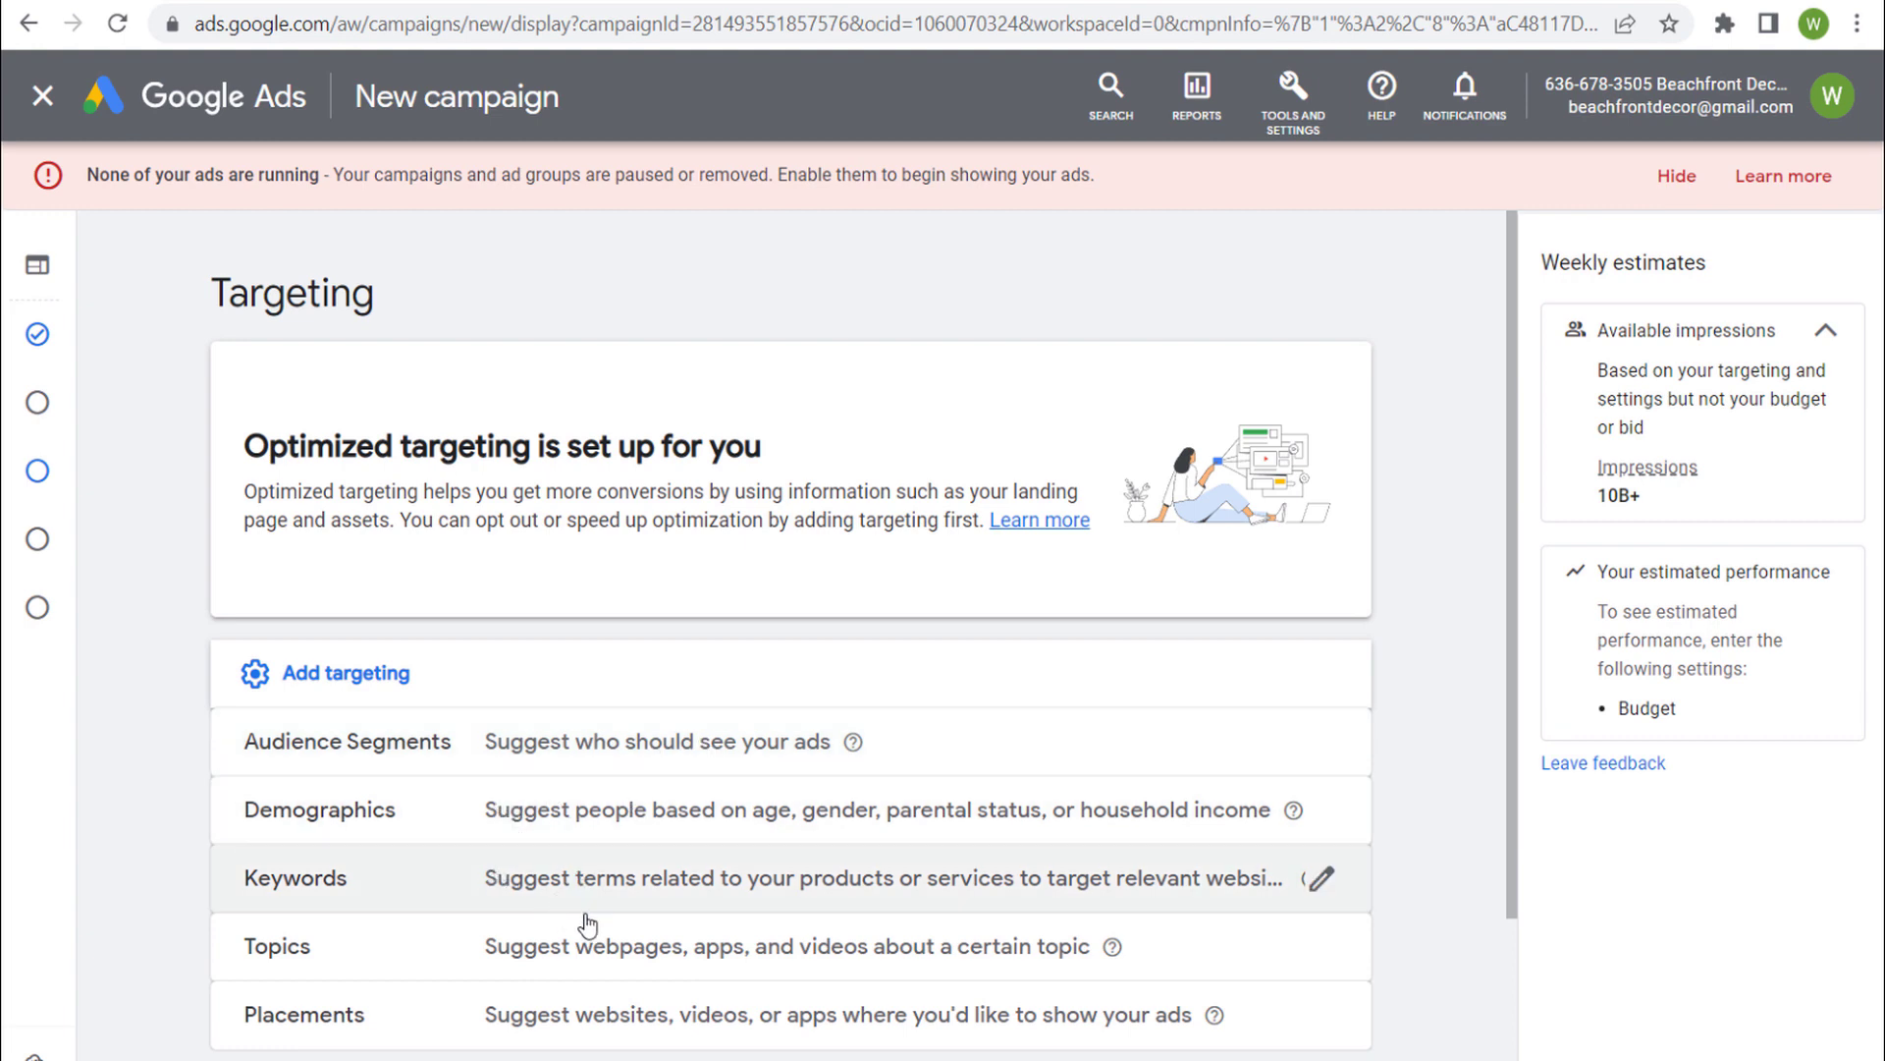
scroll(143, 530, "down", 2)
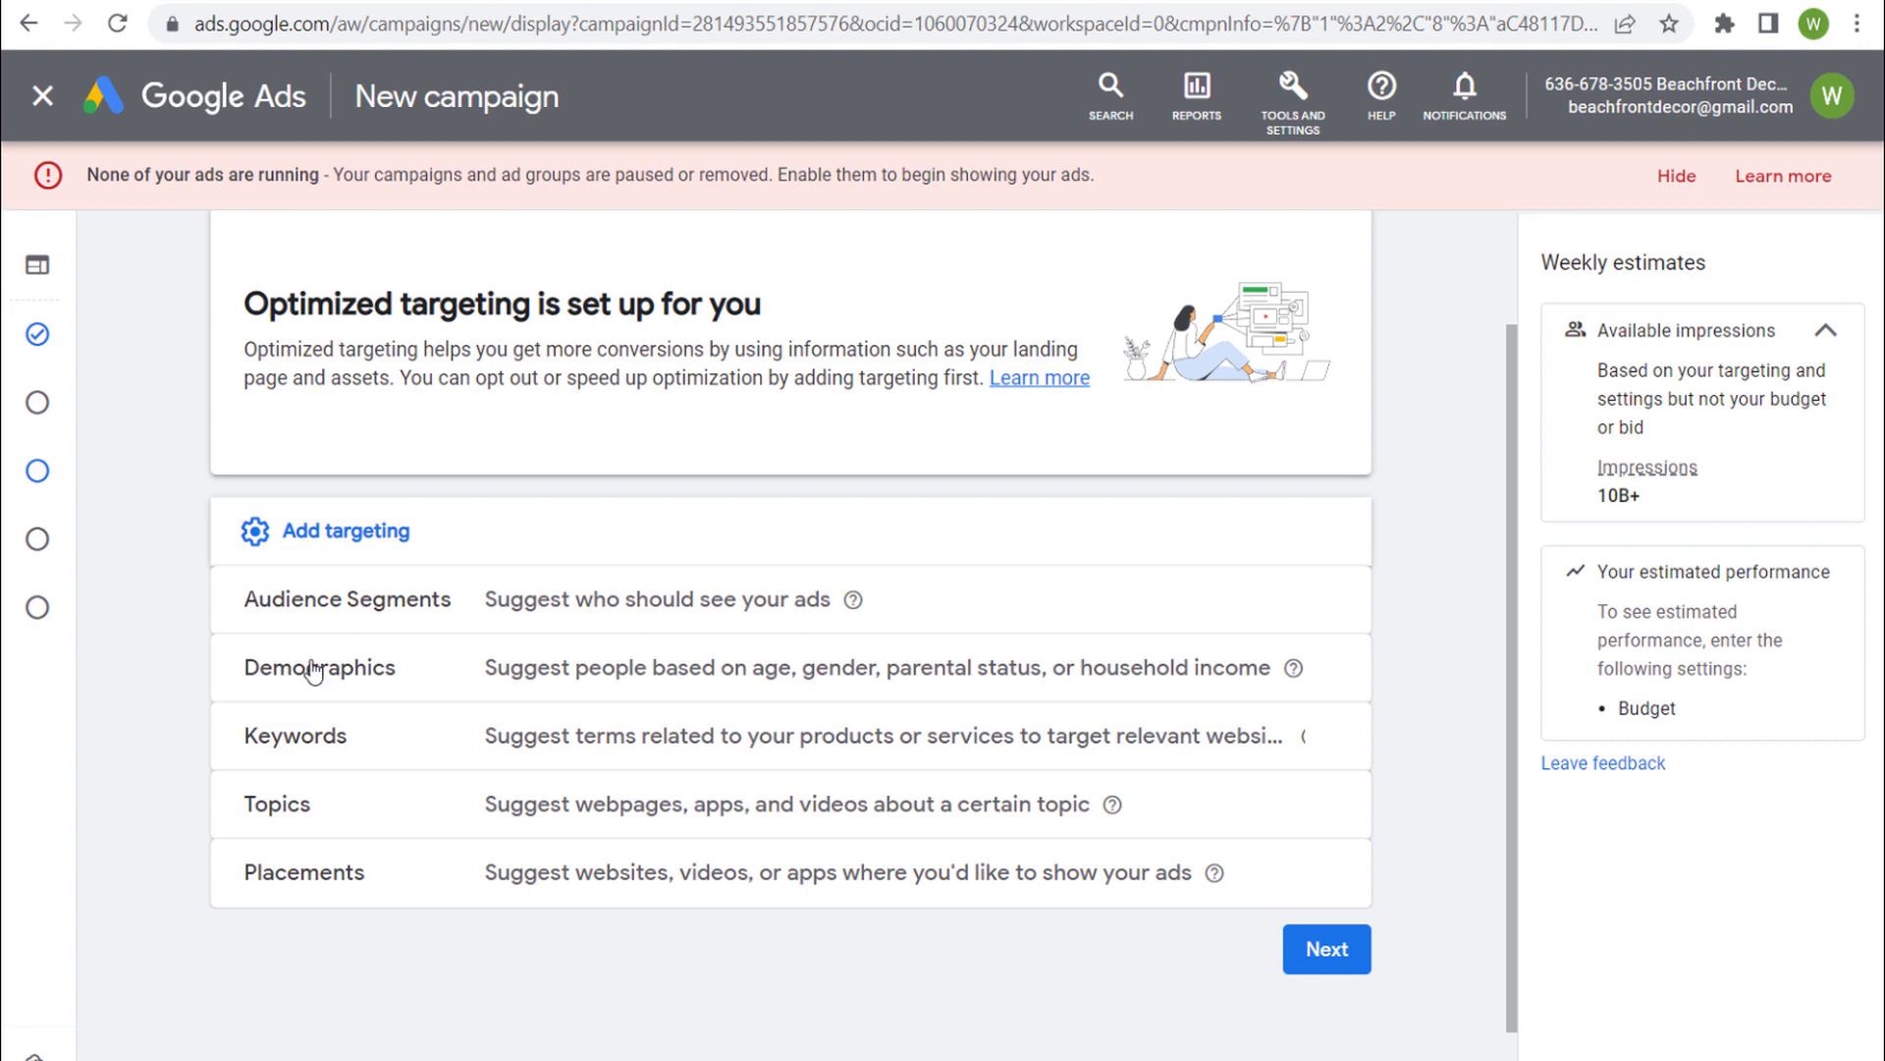
Search audience segments for 'headphones' and browse the matching in-market results.
left_click(724, 613)
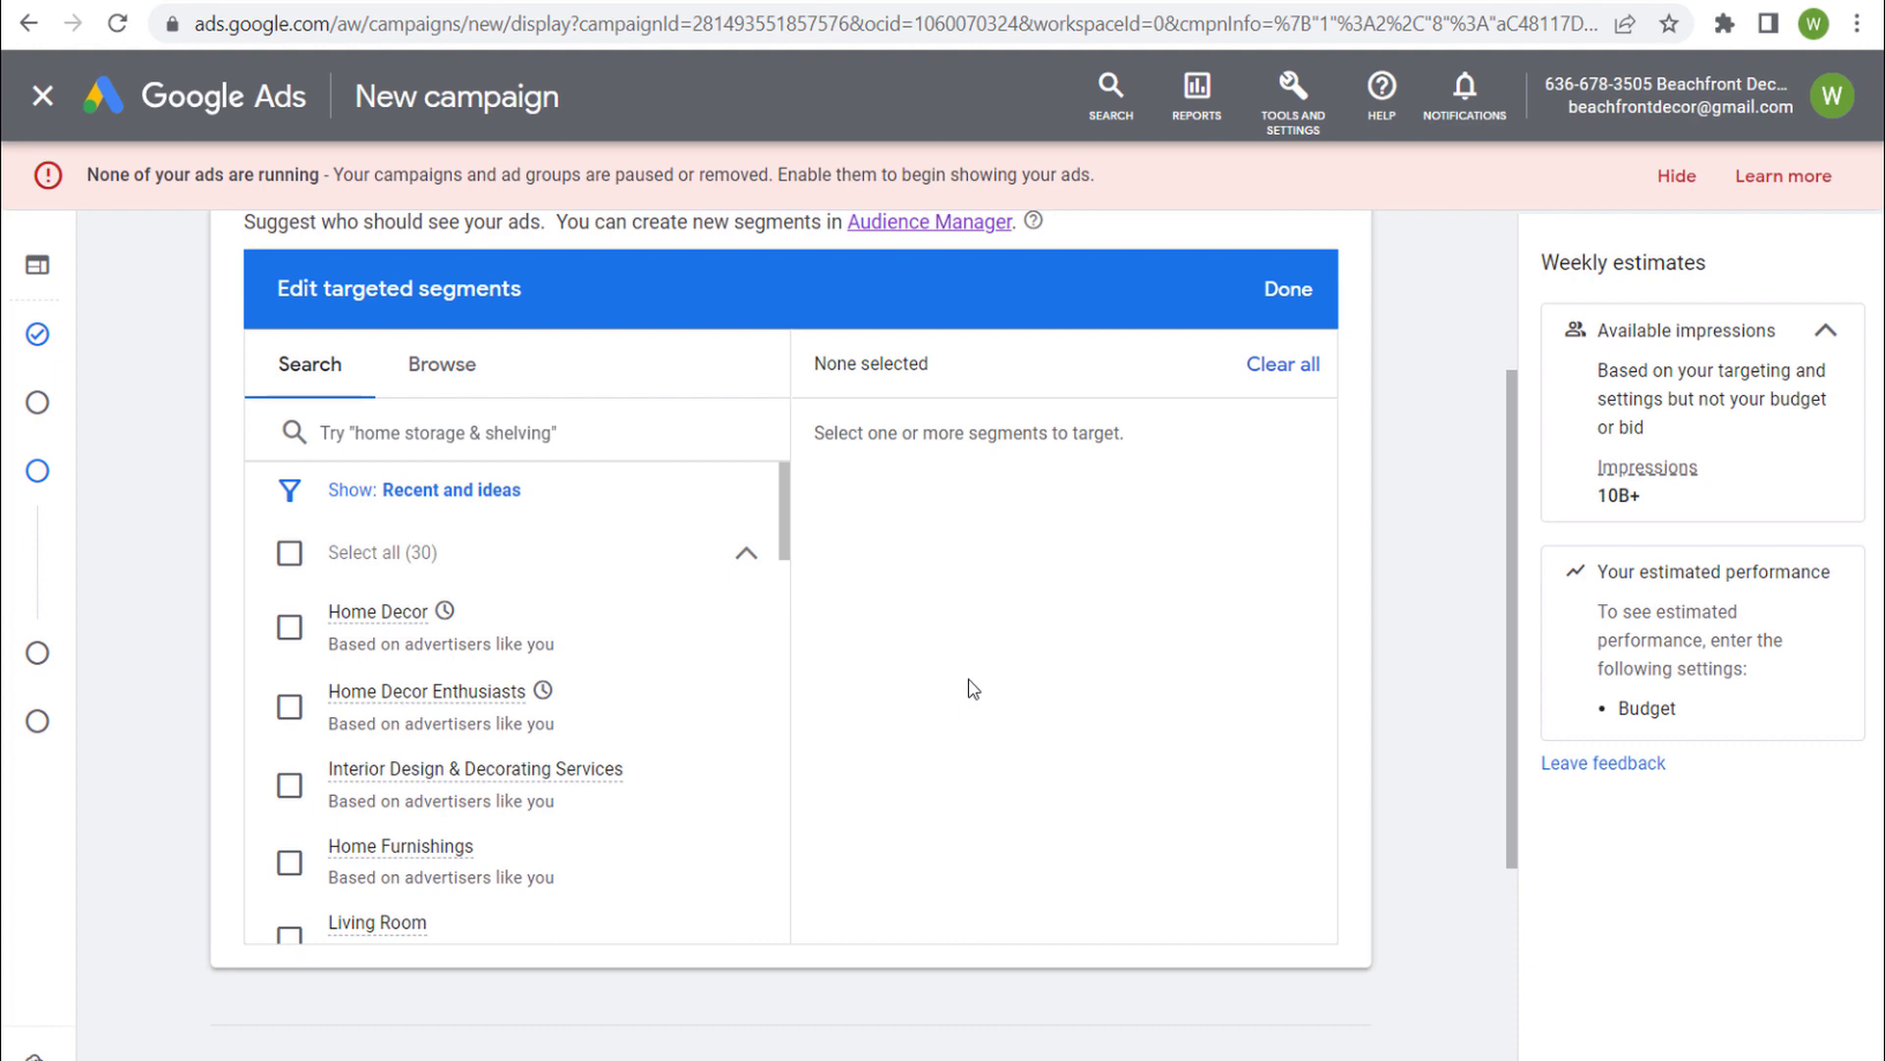
left_click(422, 425)
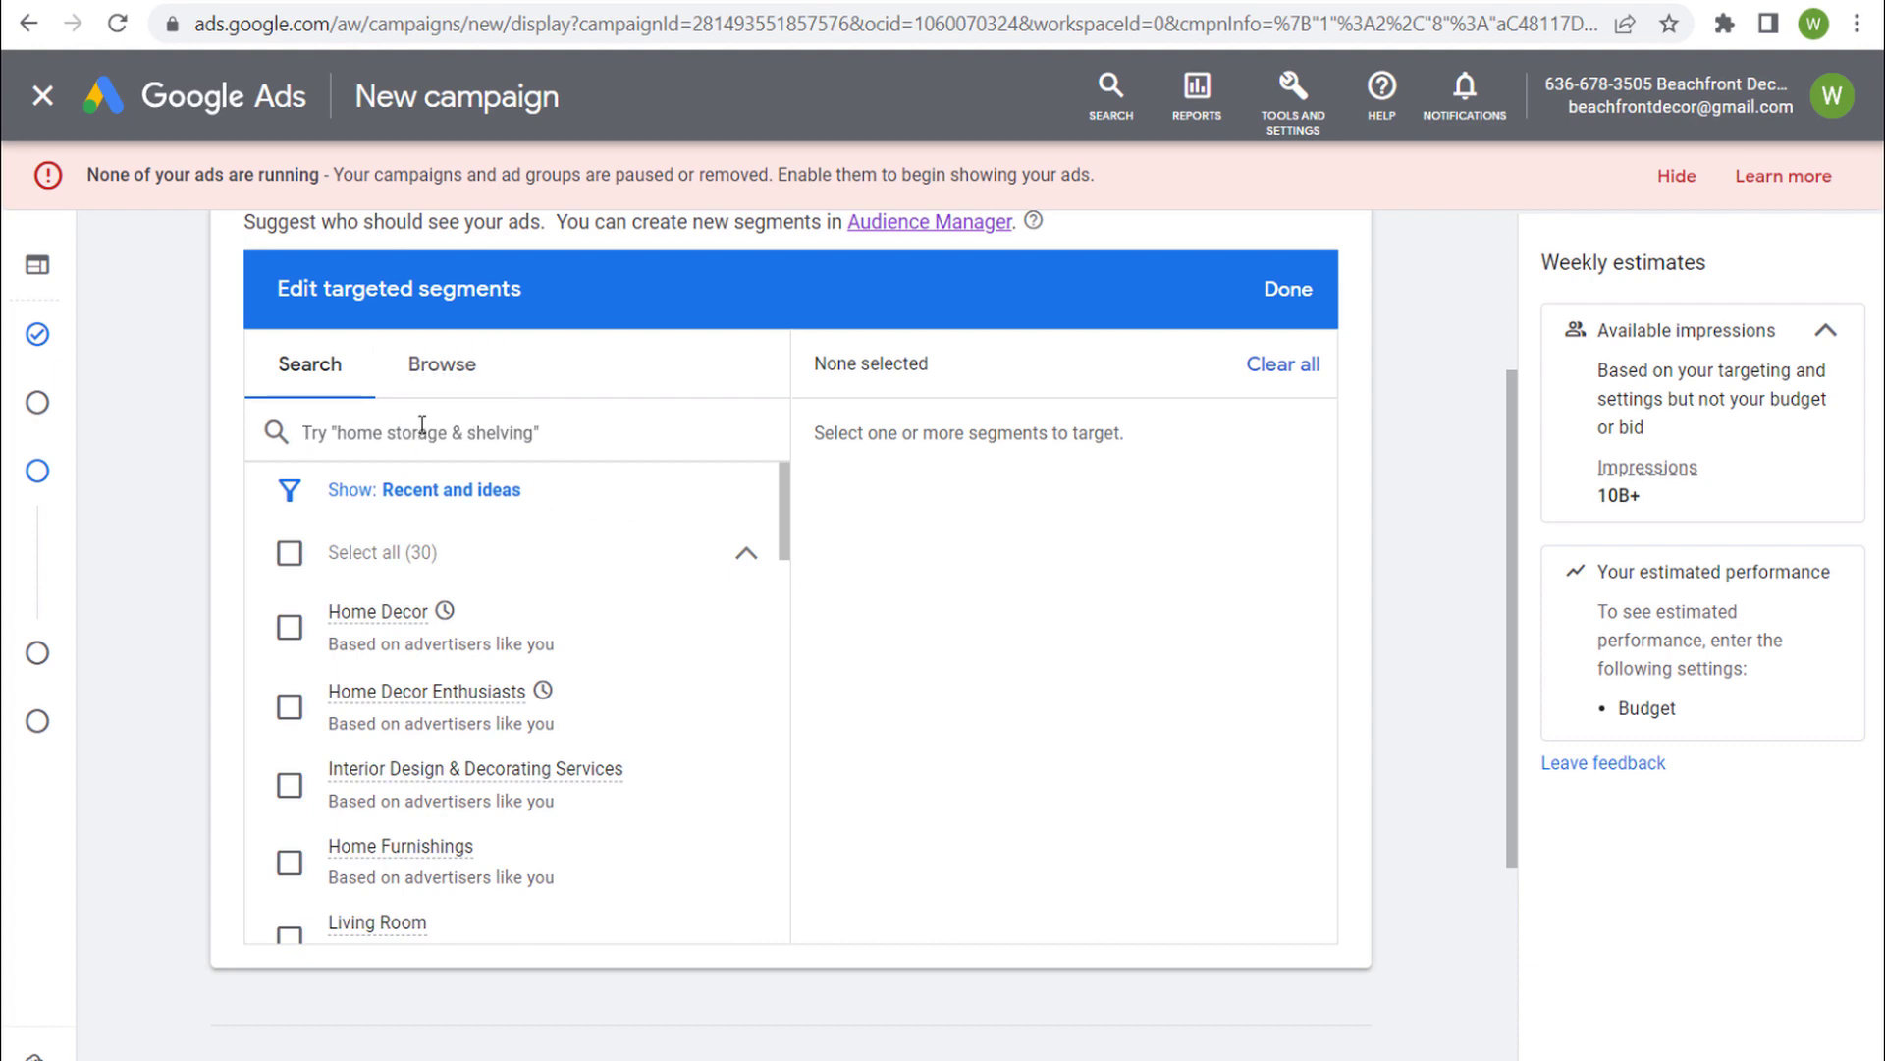
type("headphones")
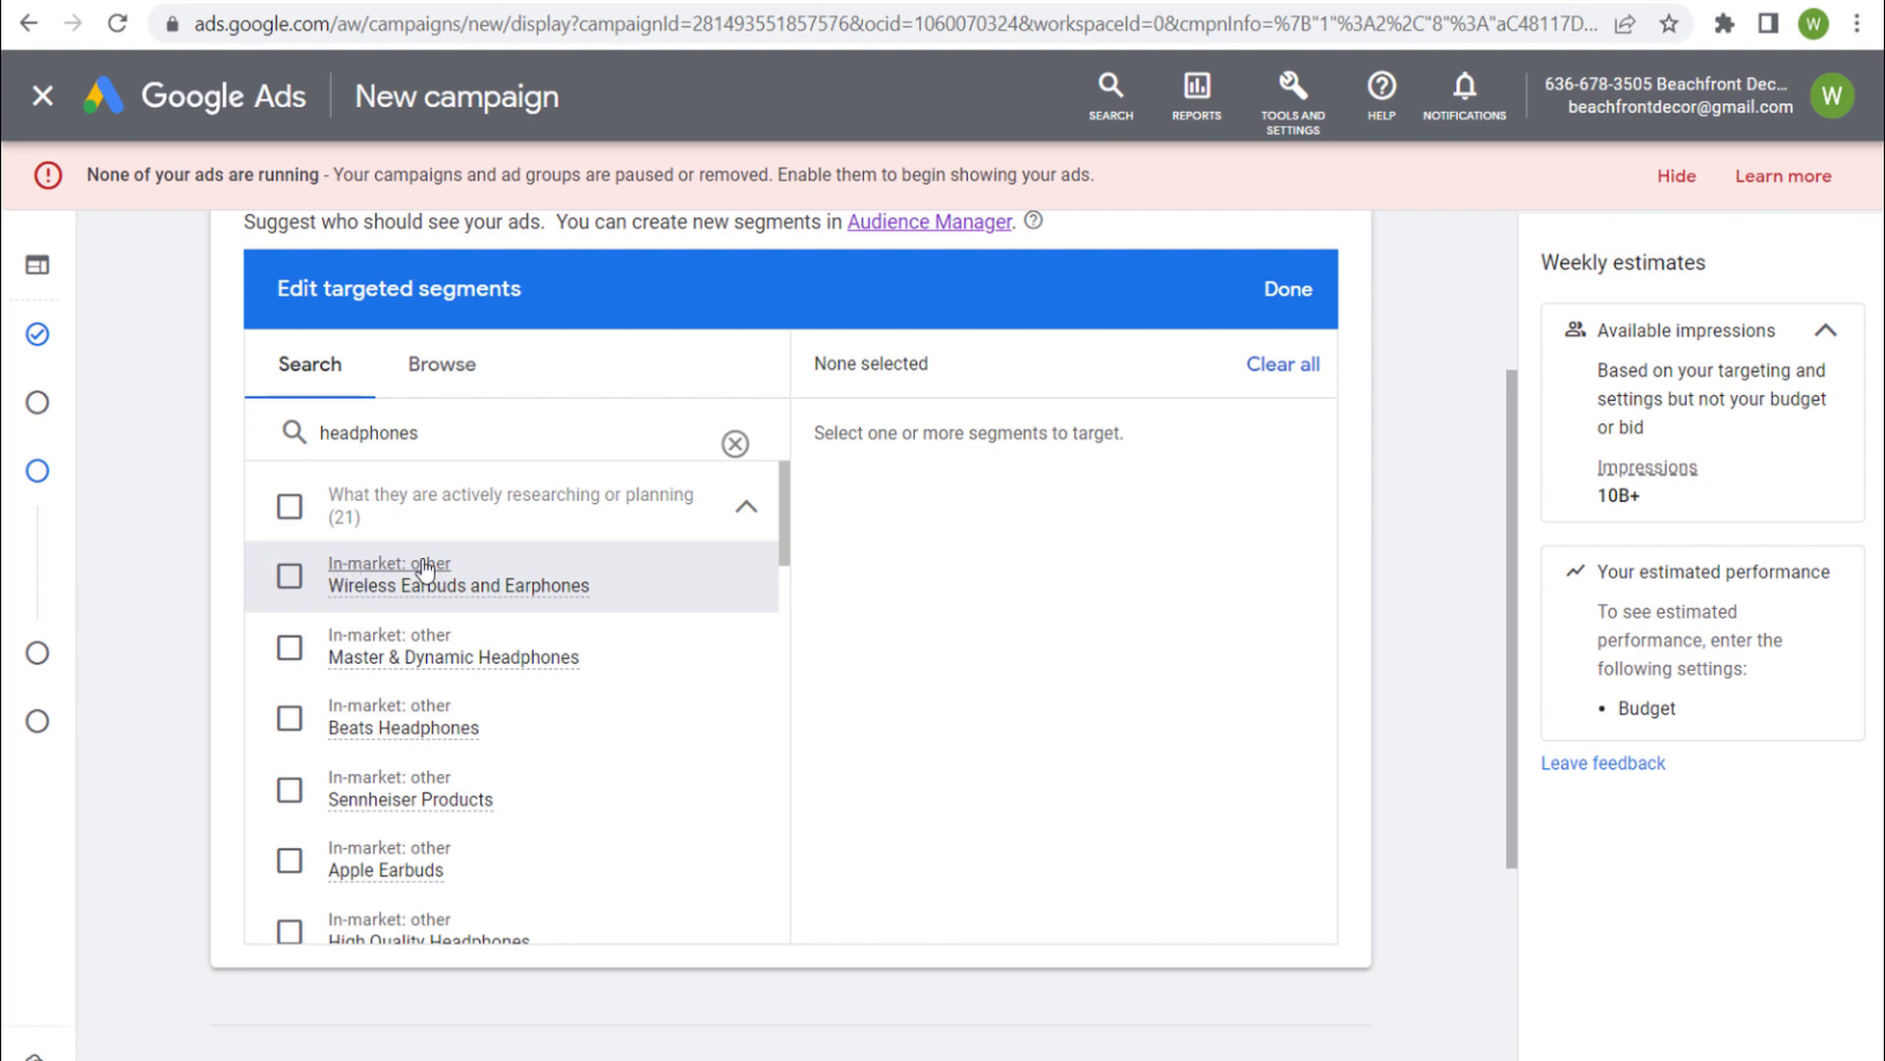
mouse_move(456, 592)
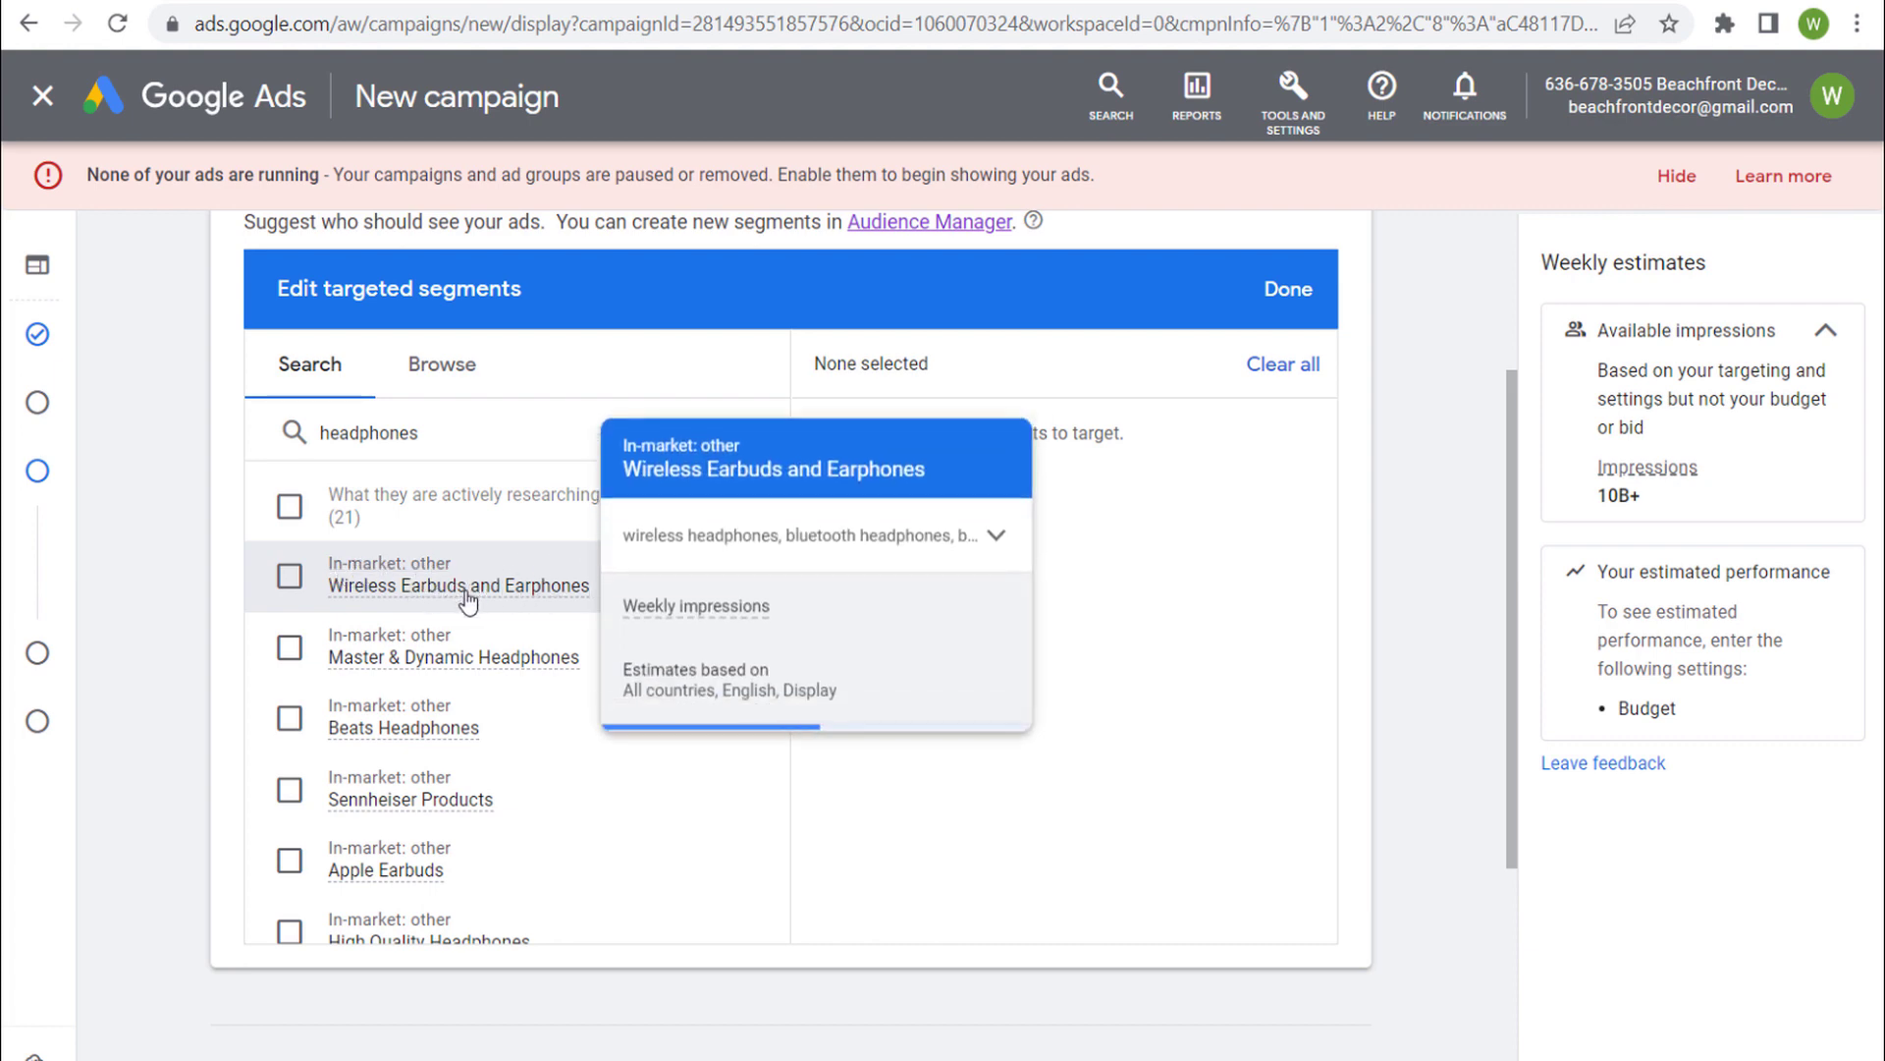
mouse_move(461, 660)
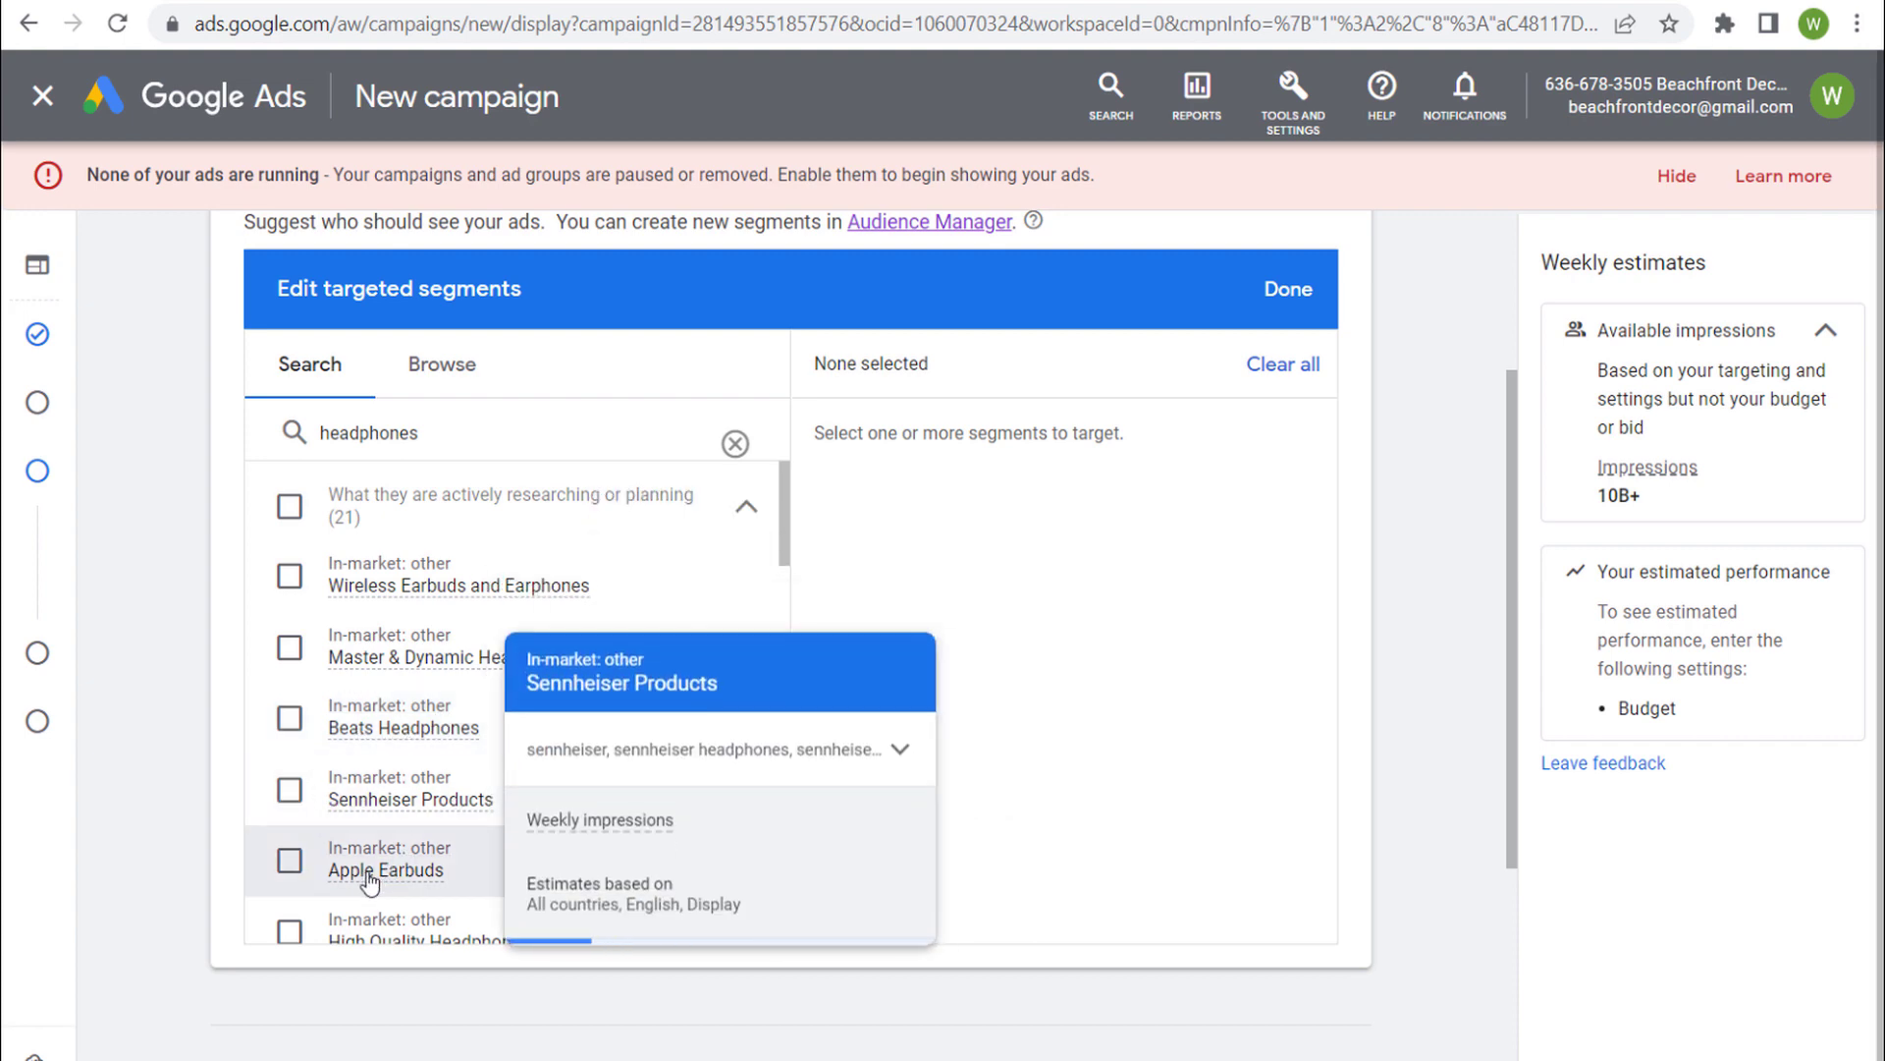
scroll(590, 731, "down", 2)
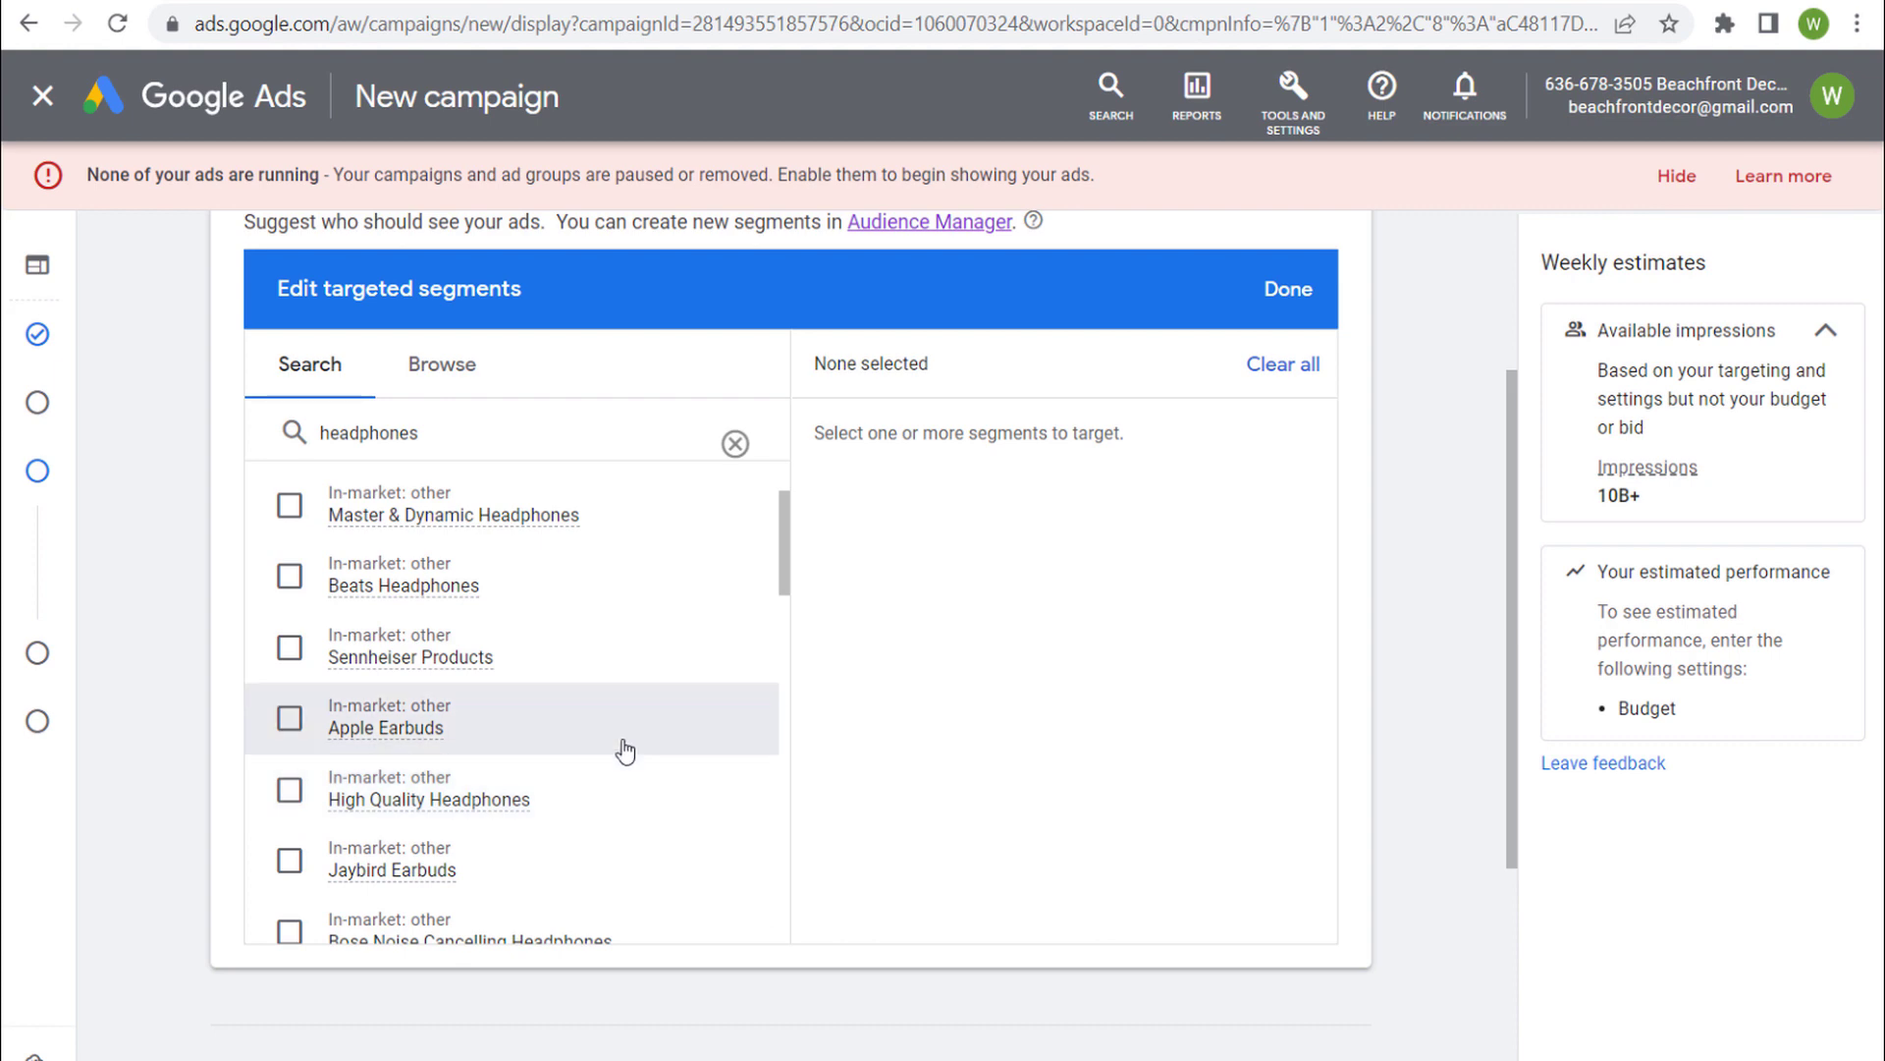
scroll(639, 736, "down", 4)
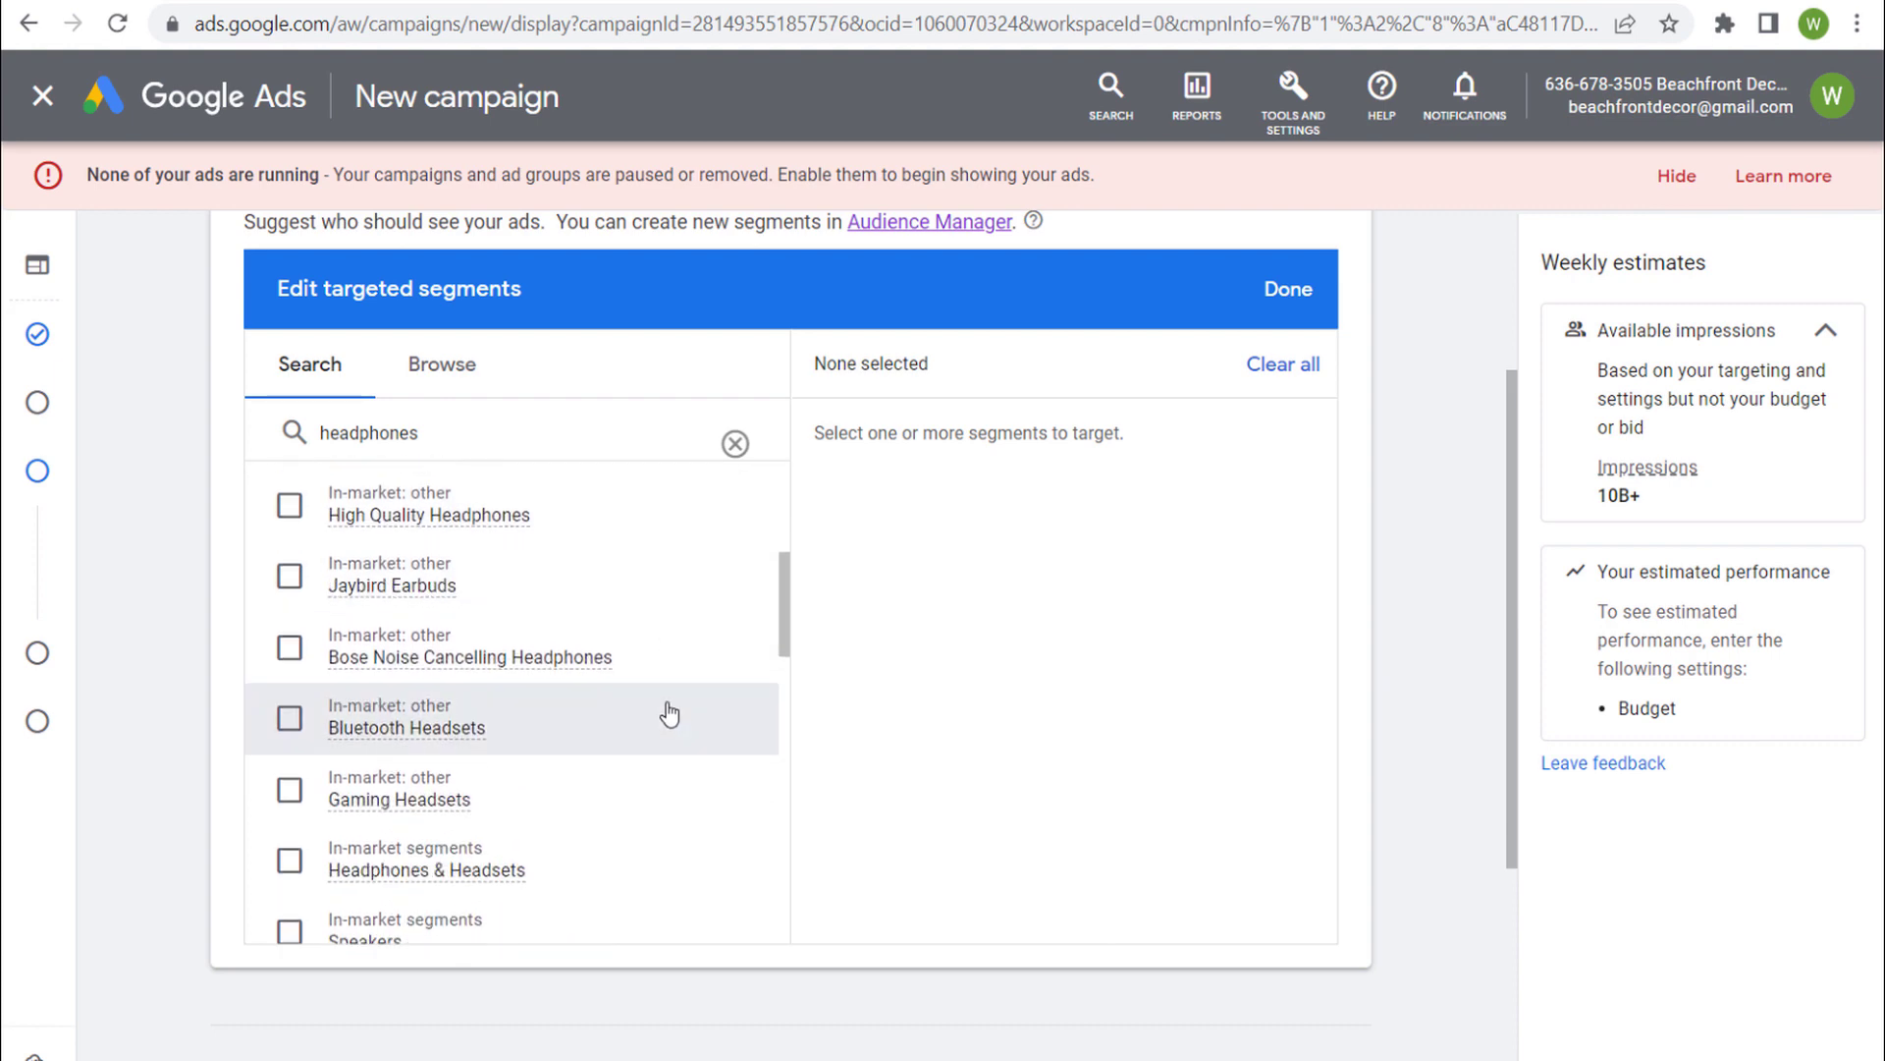
scroll(664, 666, "down", 2)
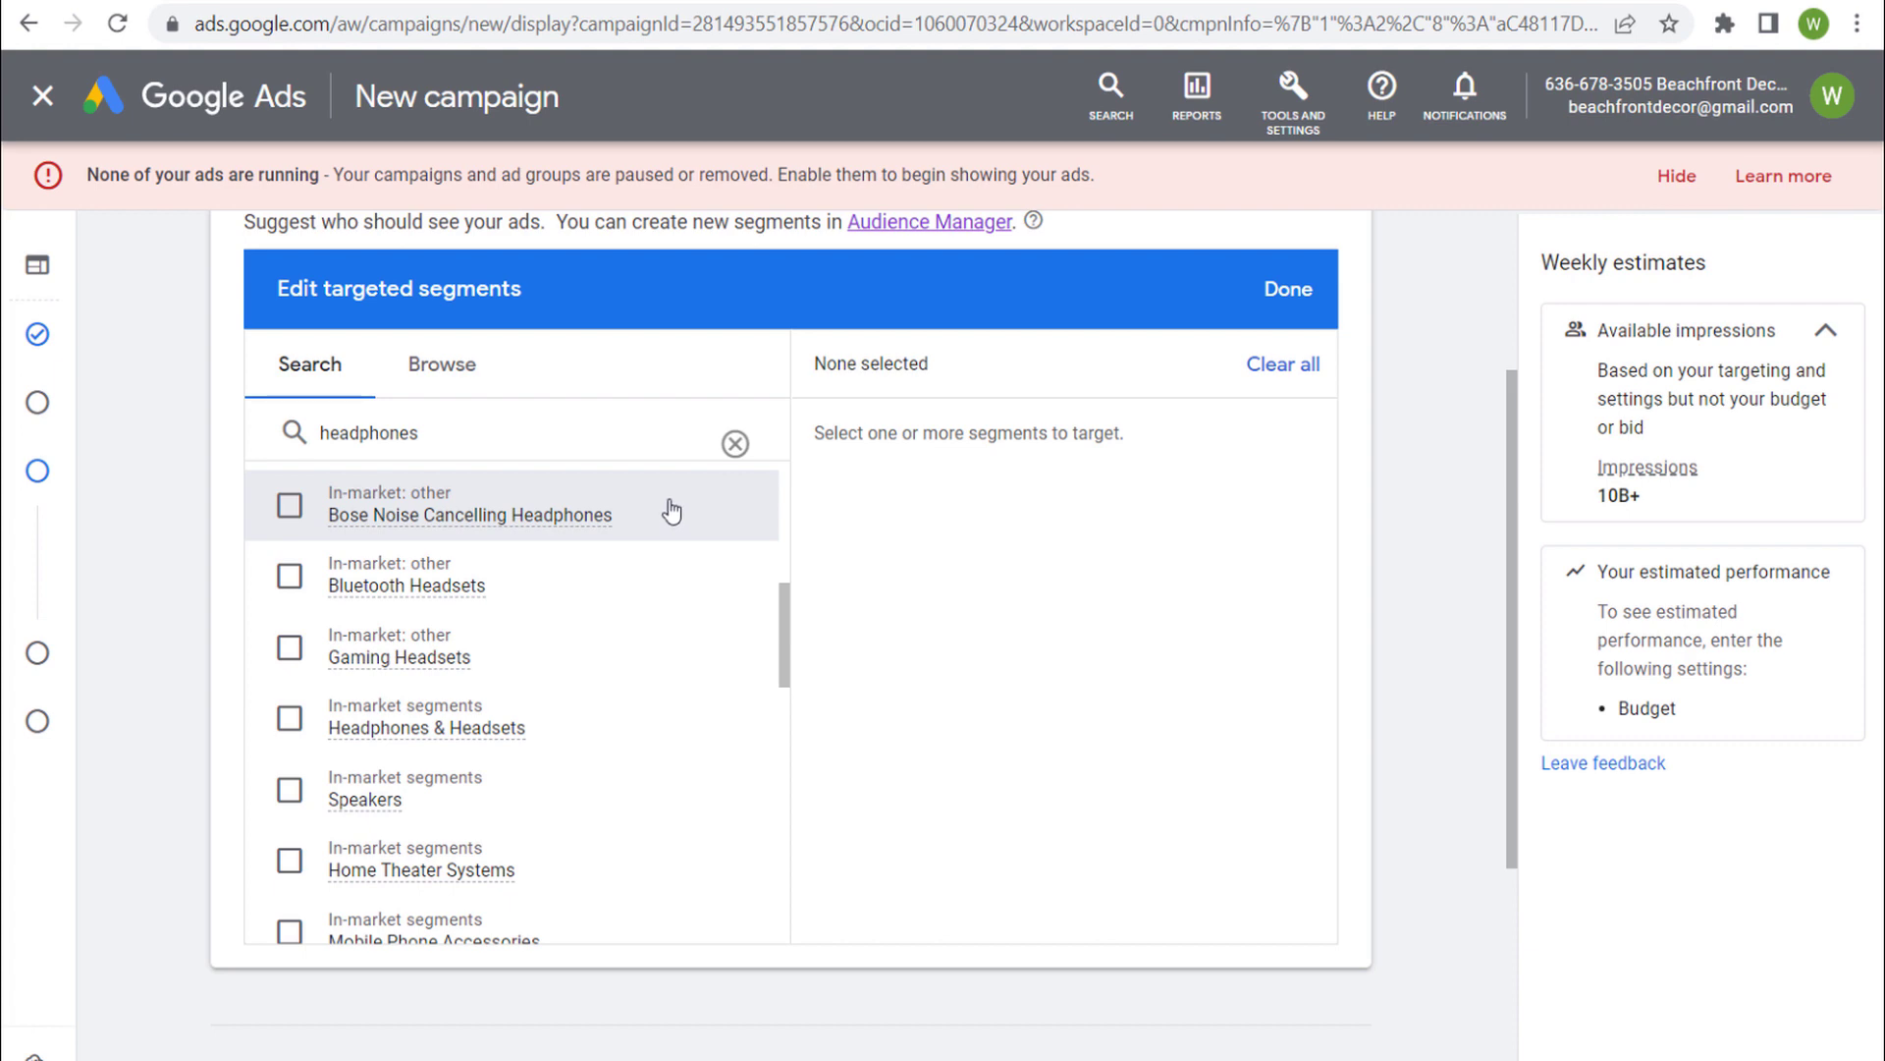
Dismiss the ads-not-running warning and keep reviewing the headphone segment results.
left_click(1677, 176)
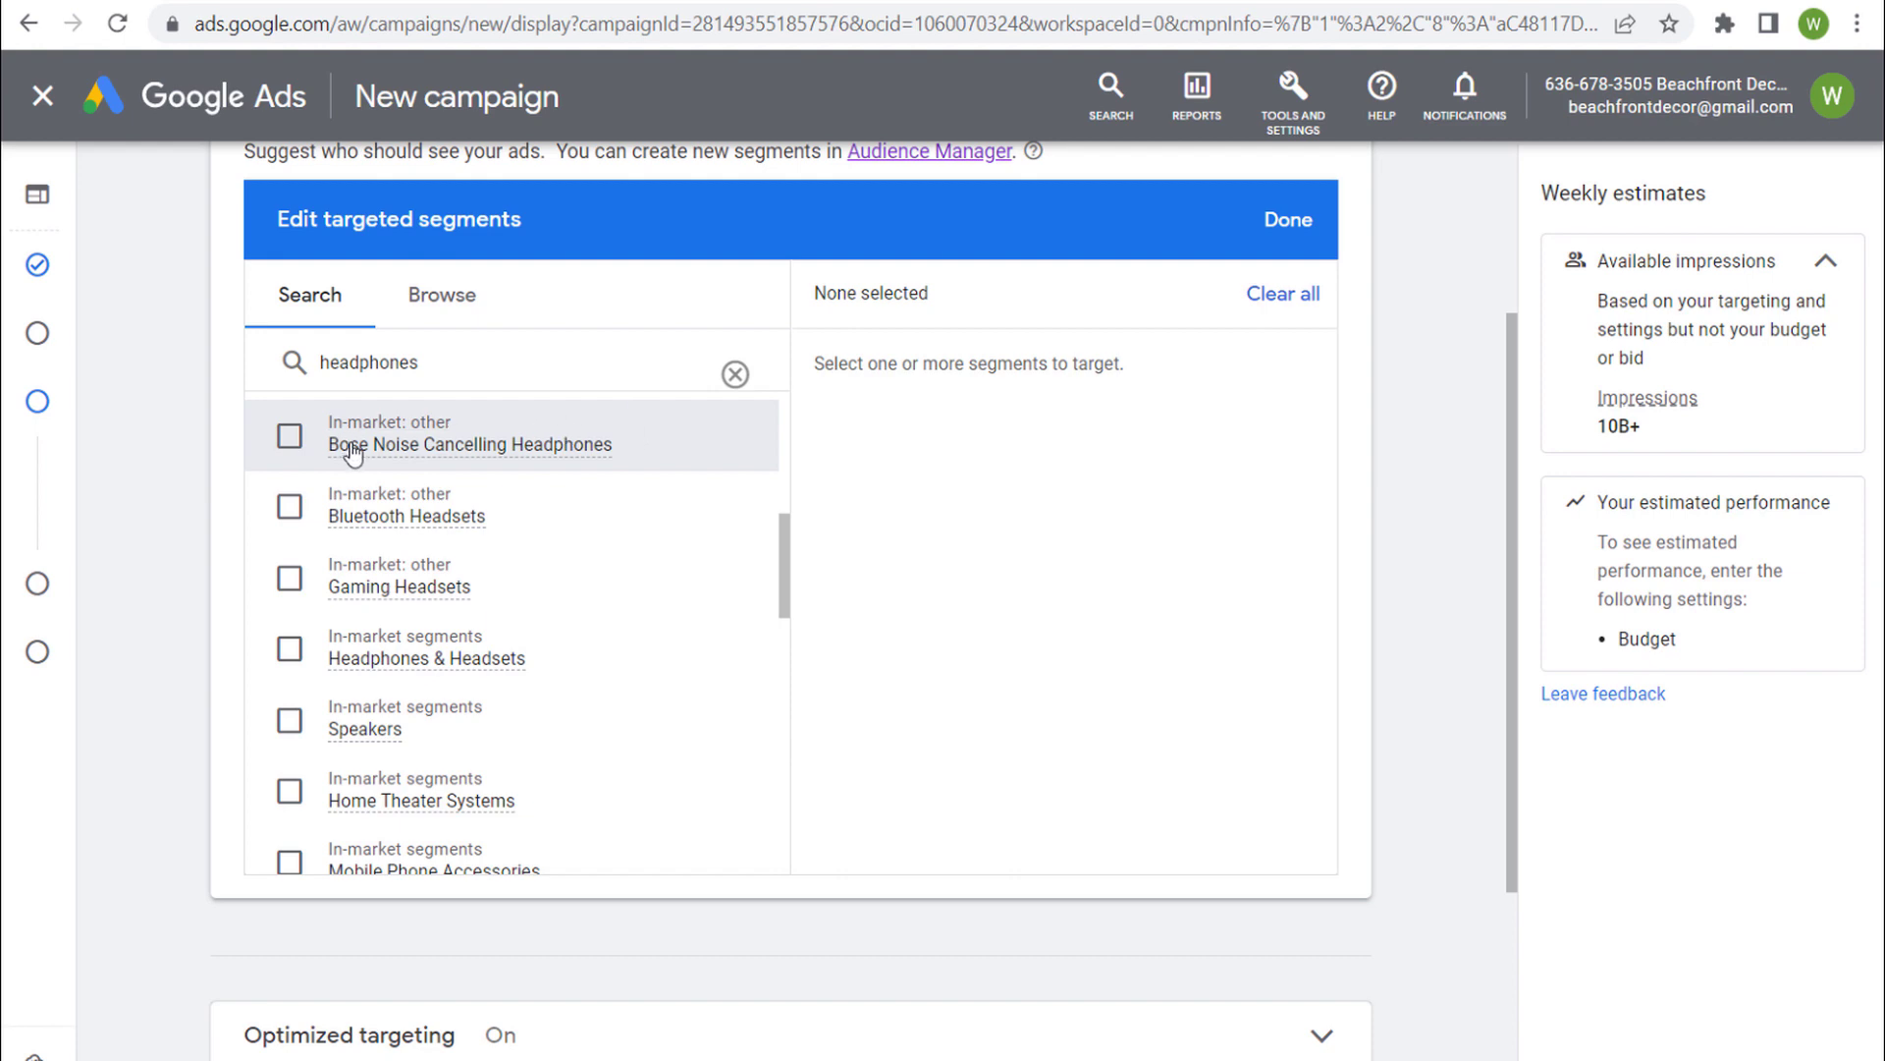
mouse_move(429, 444)
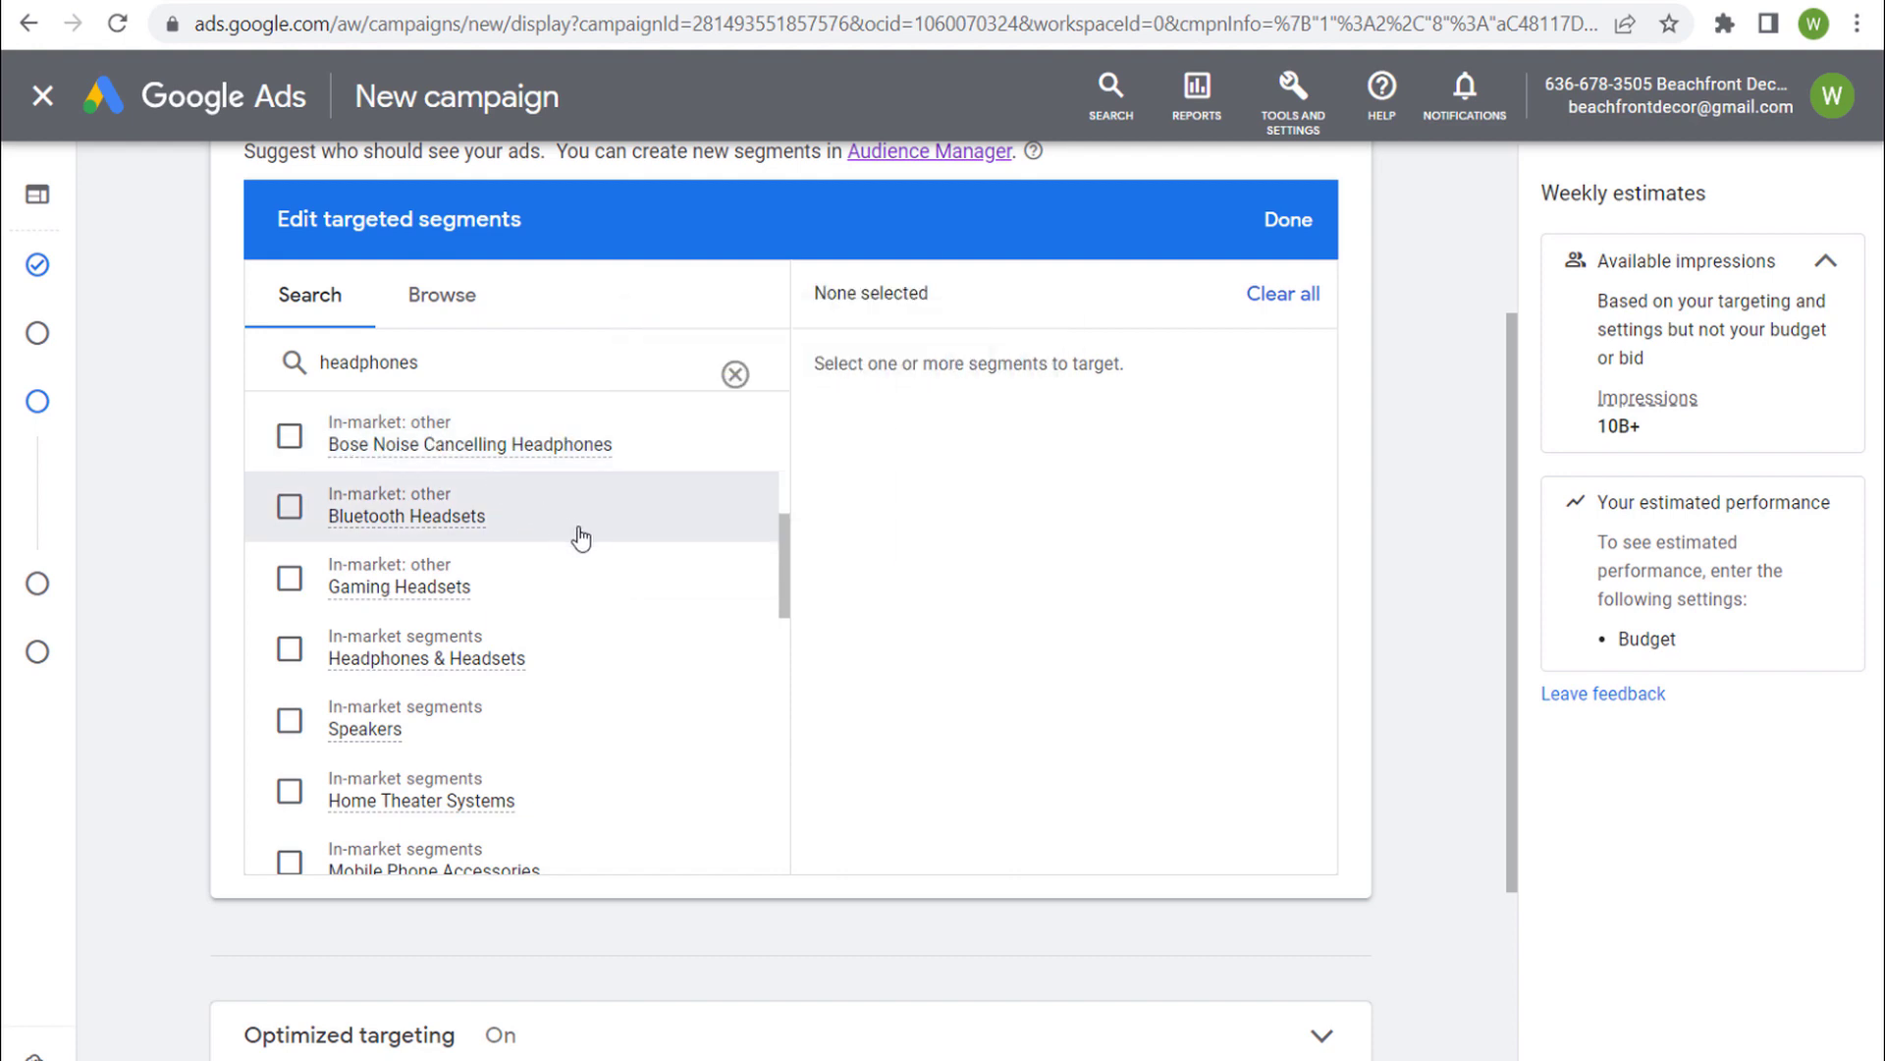
scroll(661, 581, "up", 5)
scroll(597, 495, "up", 2)
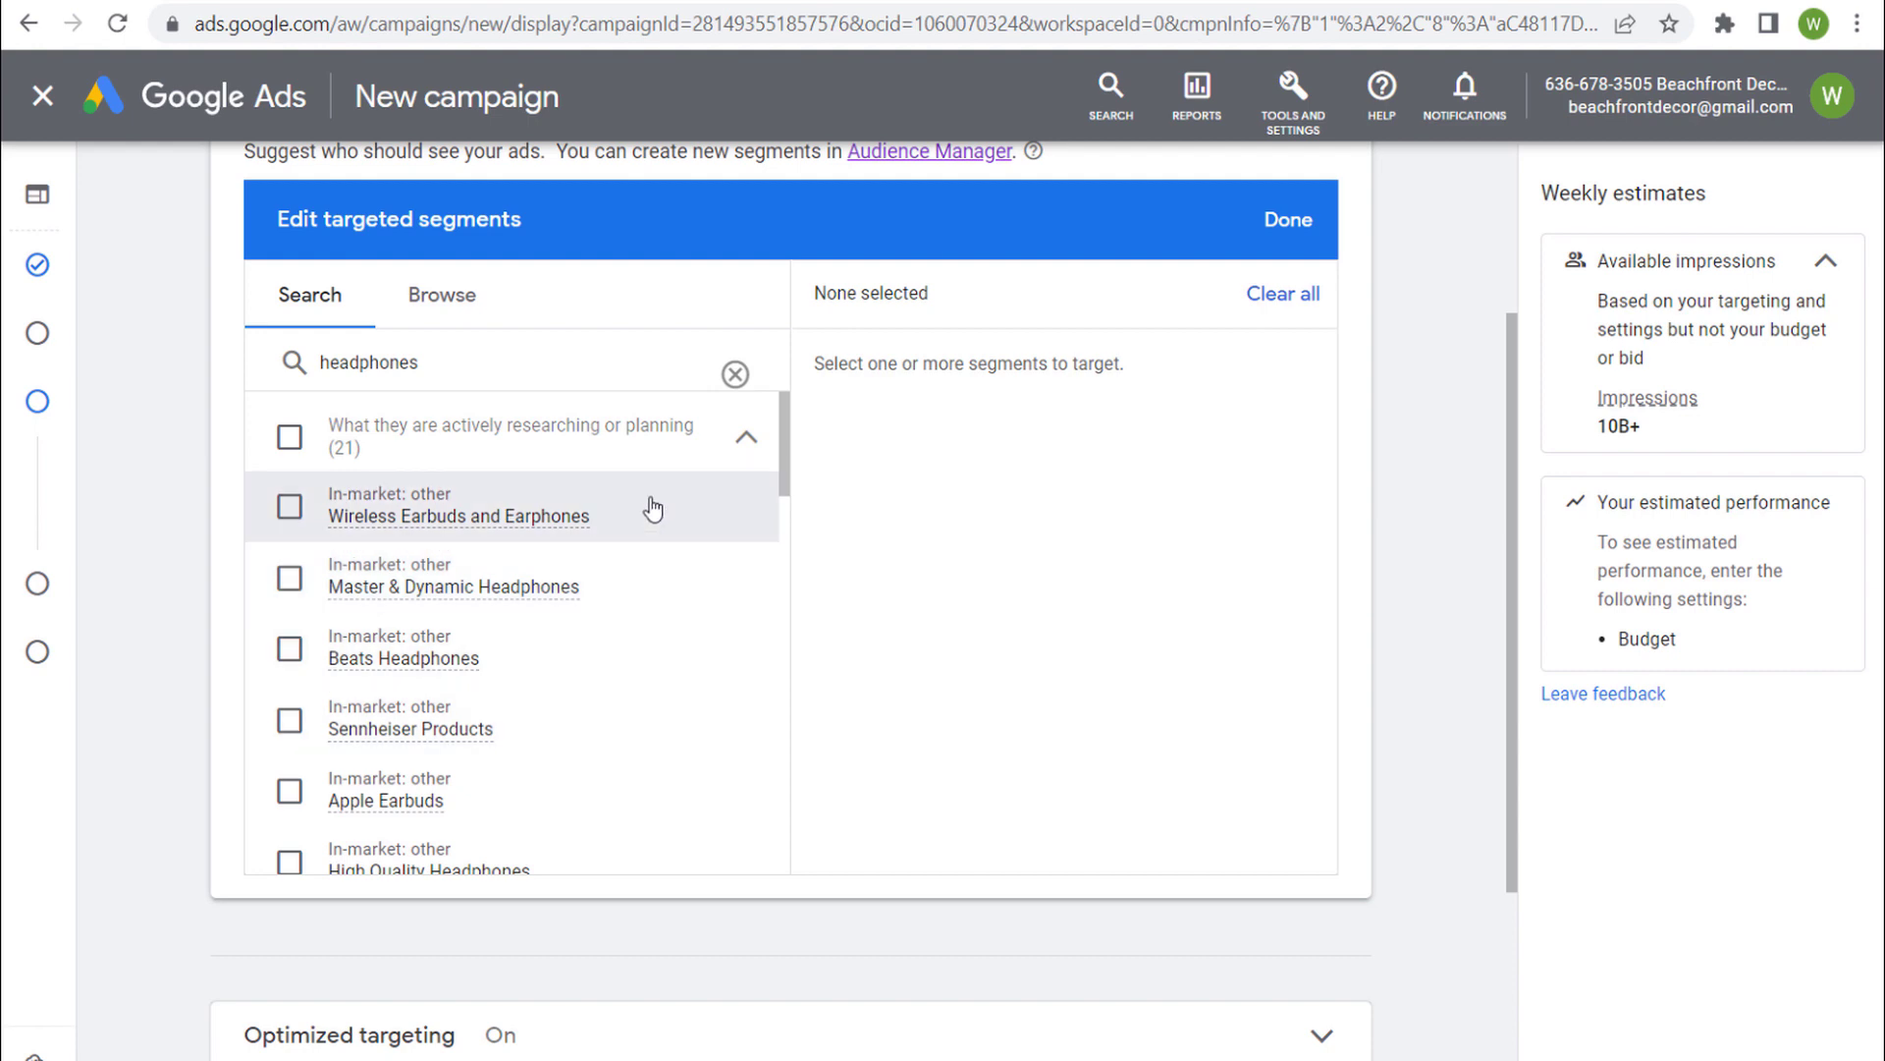
scroll(991, 491, "down", 1)
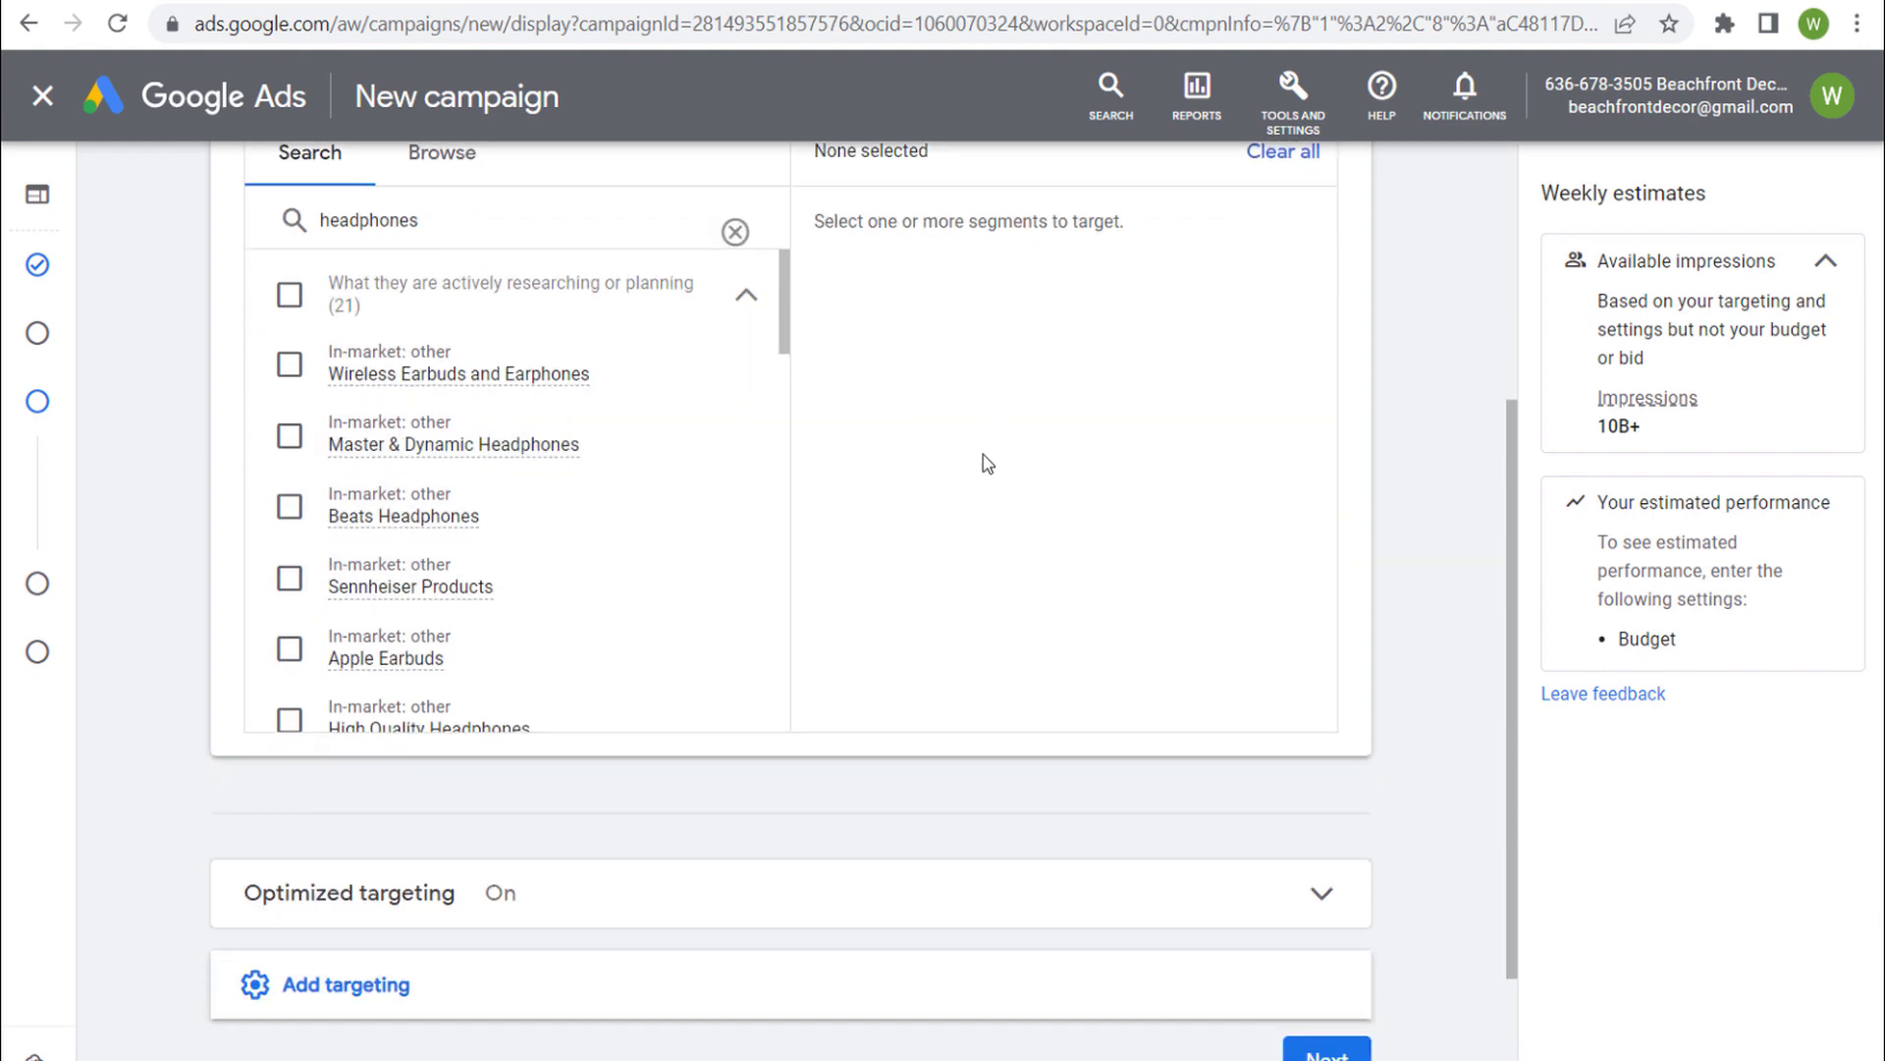
Finish the audience segments editor and add Placements targeting.
scroll(1081, 401, "up", 1)
left_click(1273, 220)
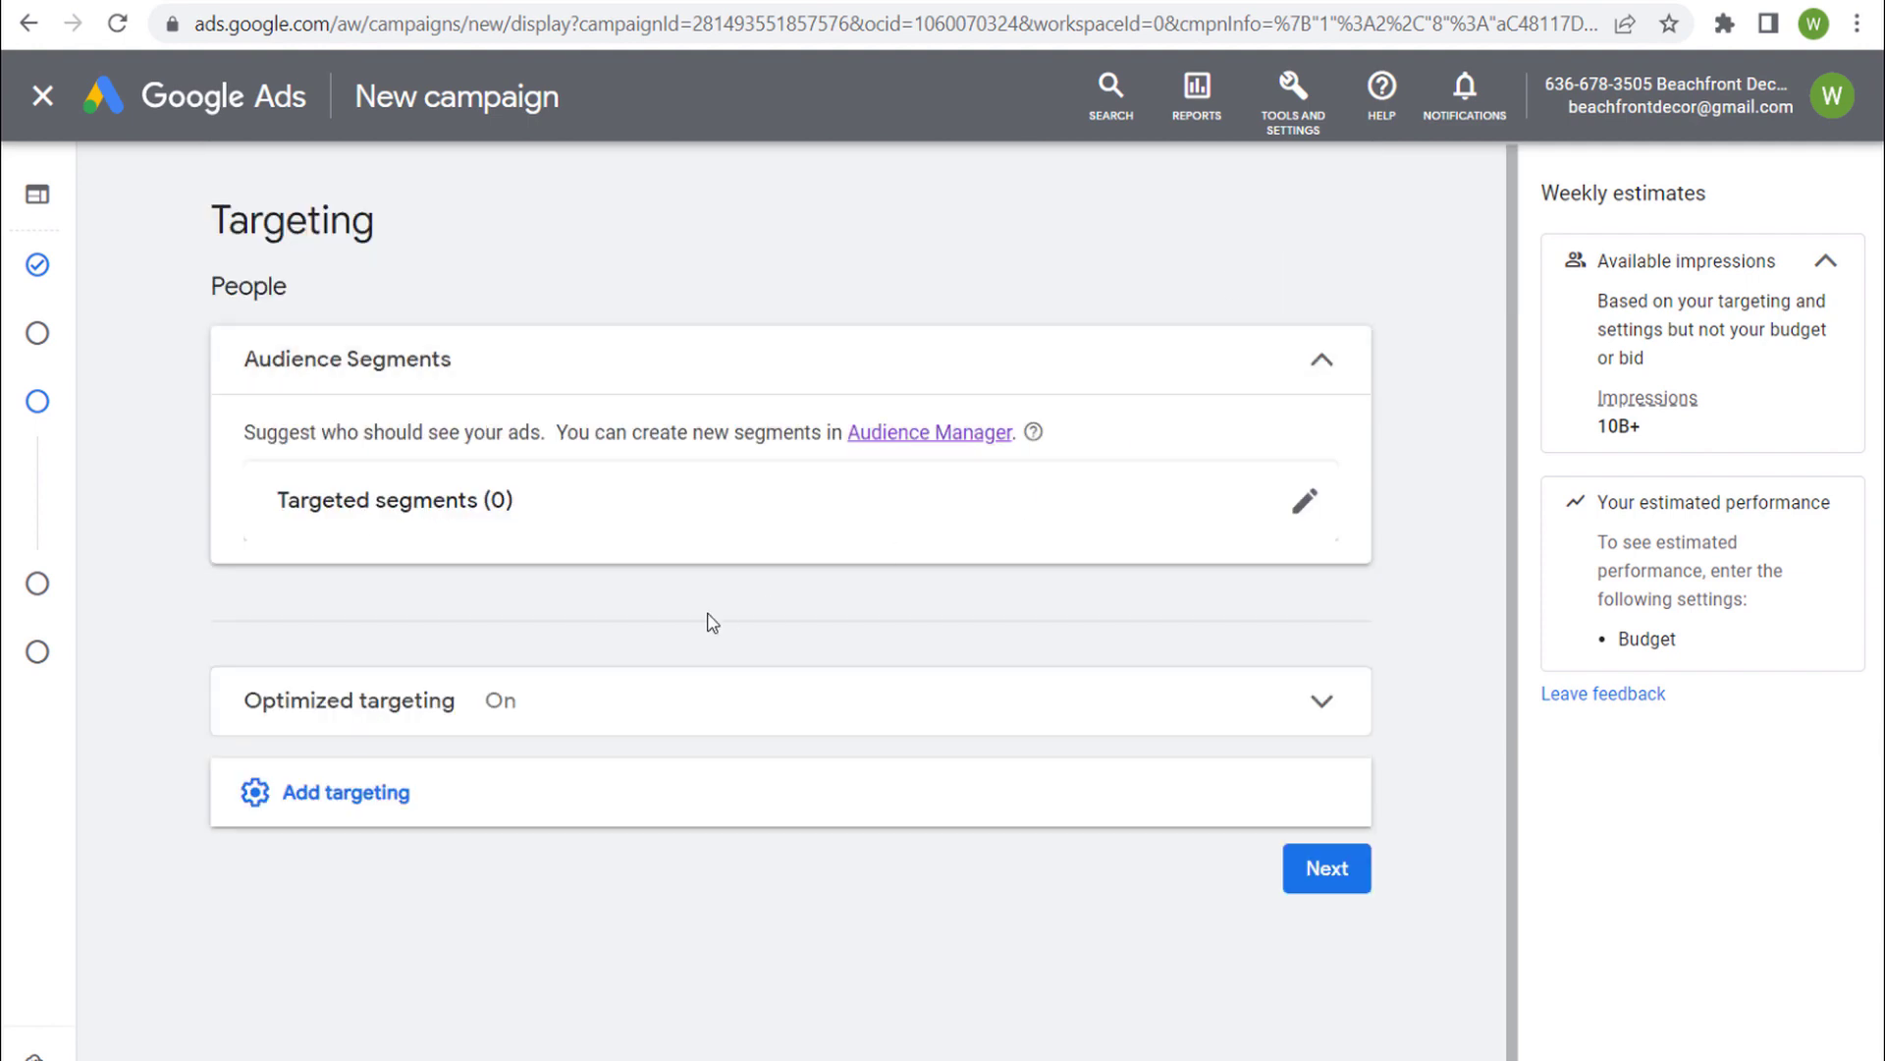
left_click(471, 817)
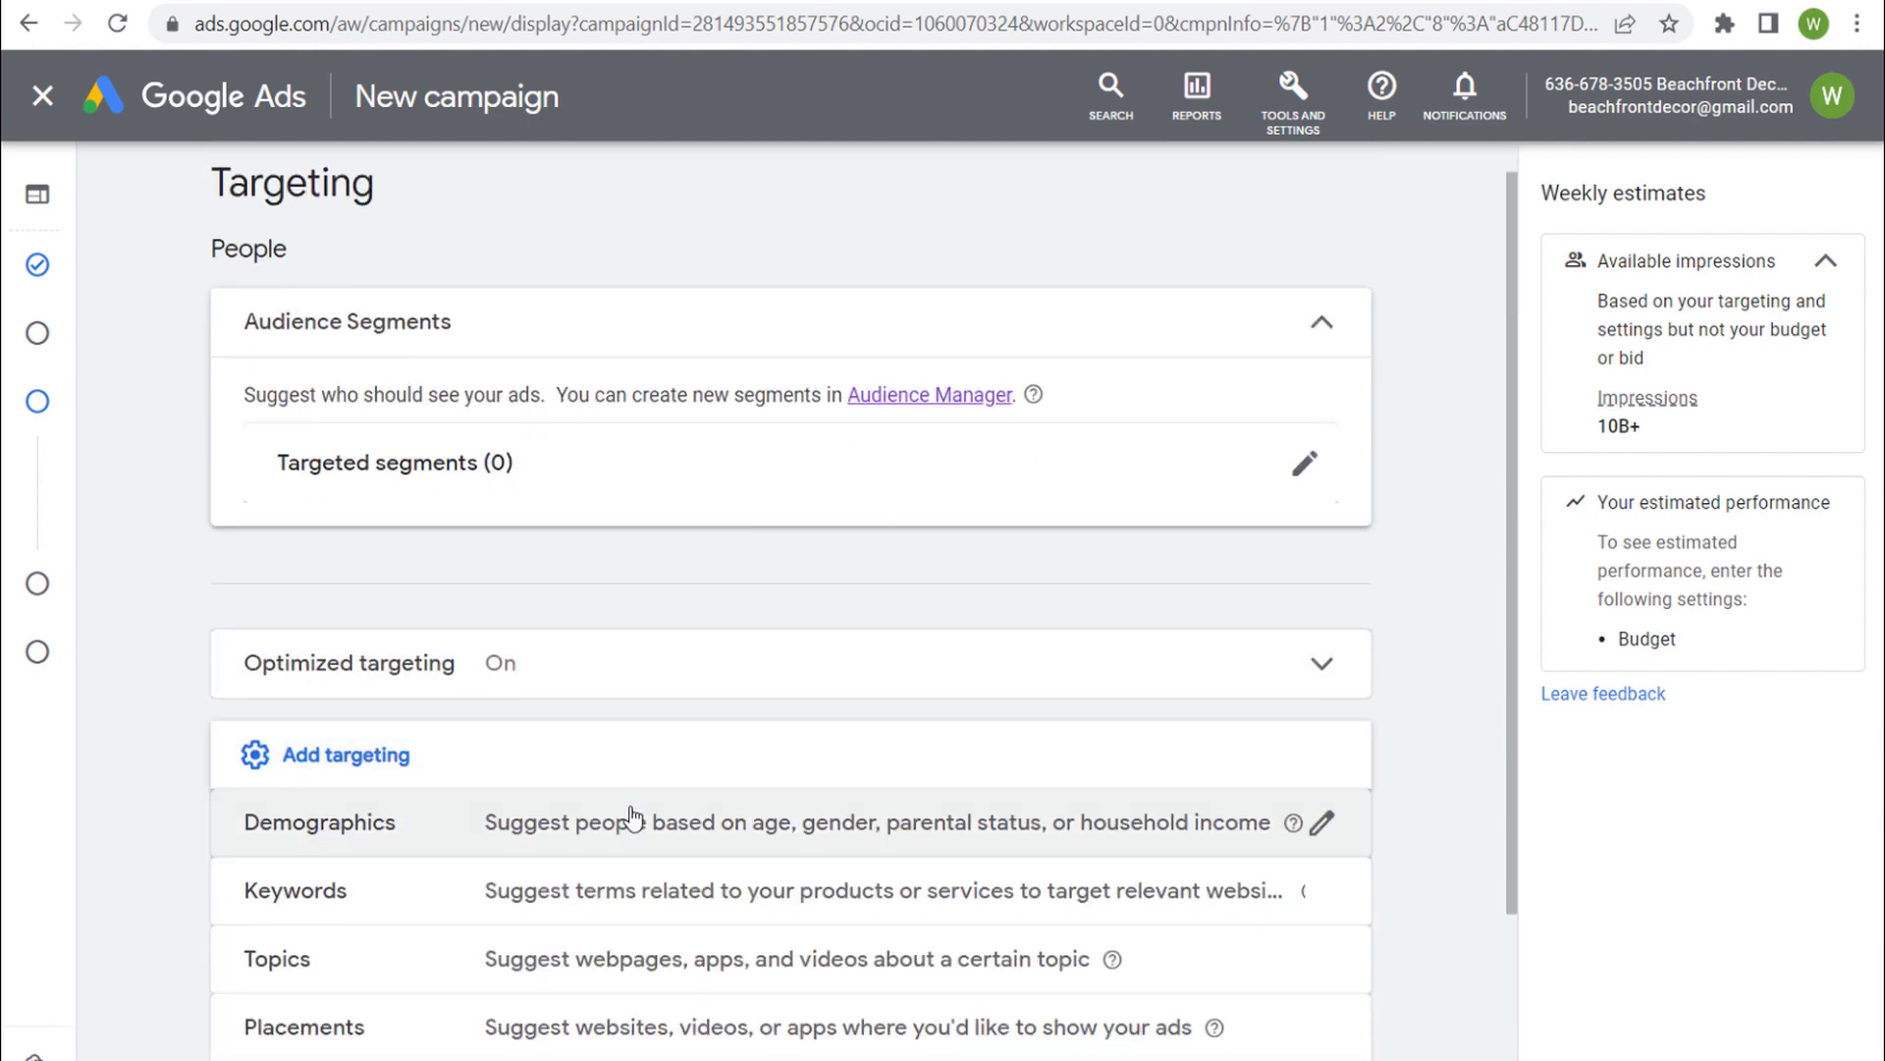
scroll(540, 938, "down", 2)
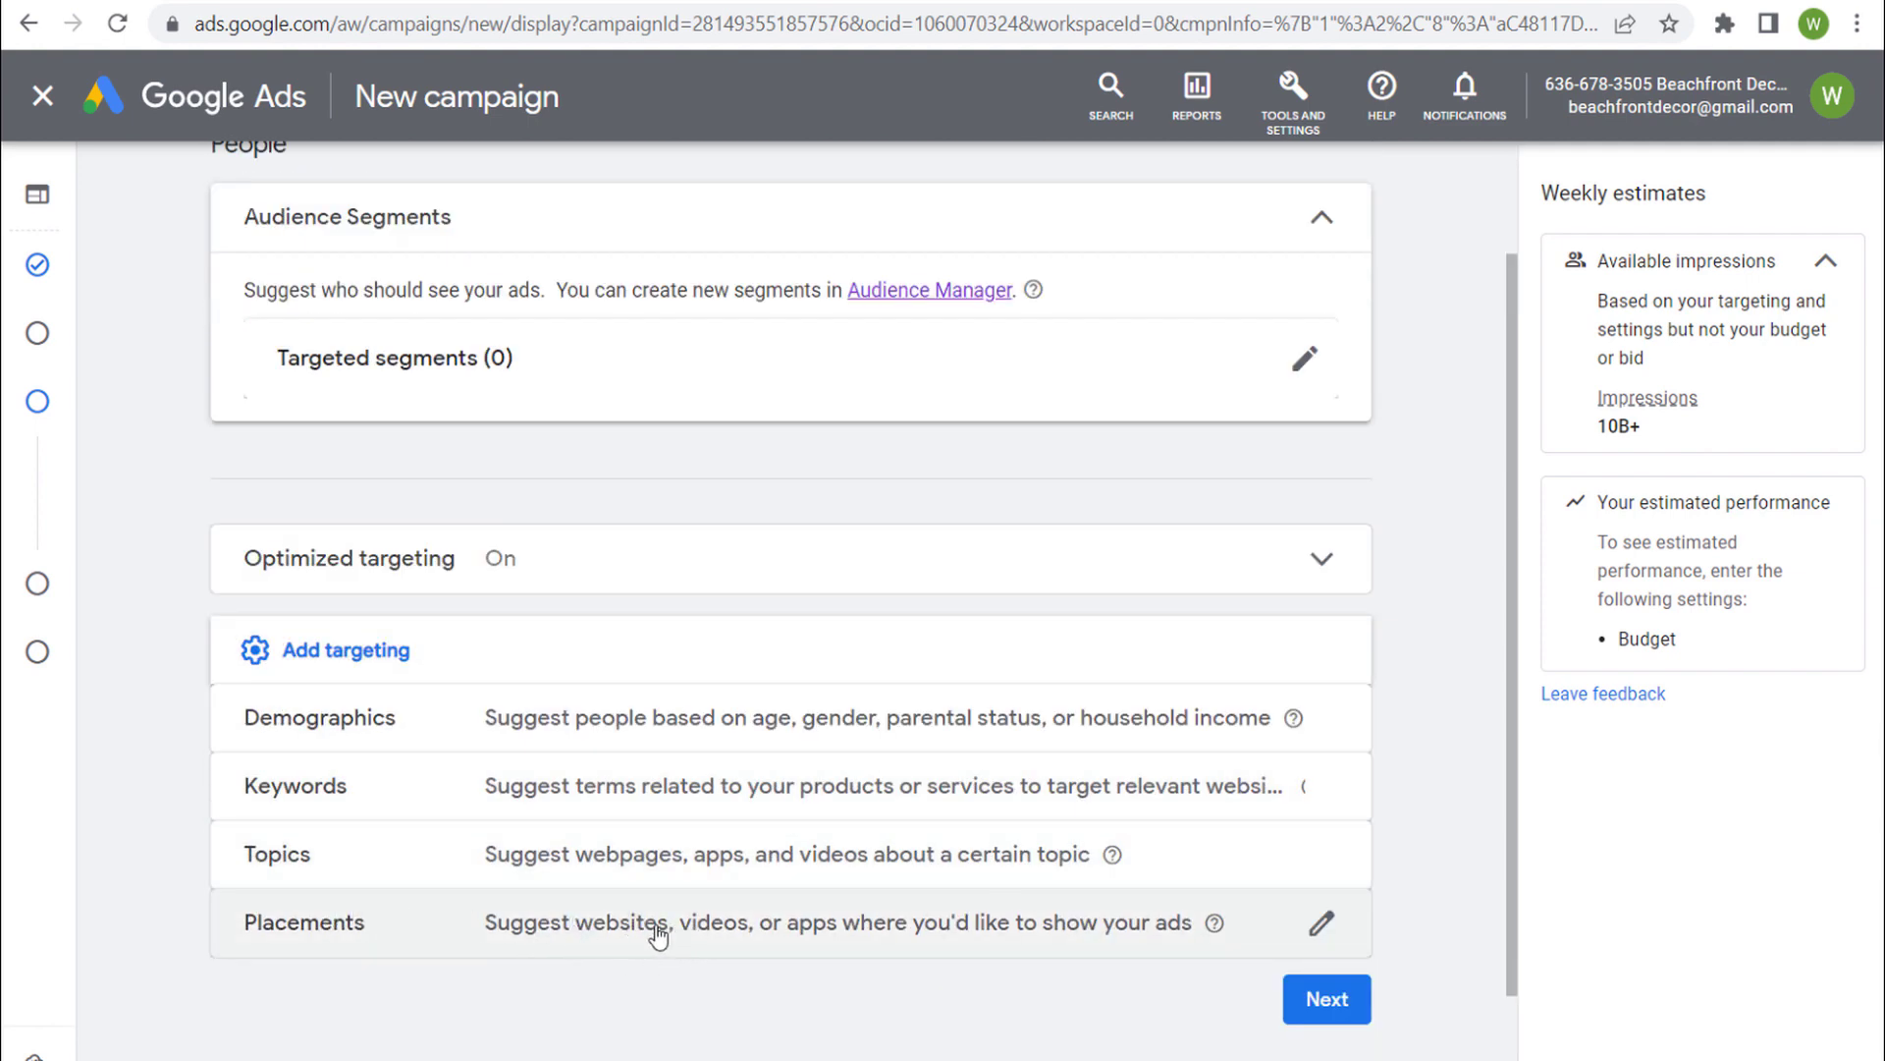
left_click(724, 940)
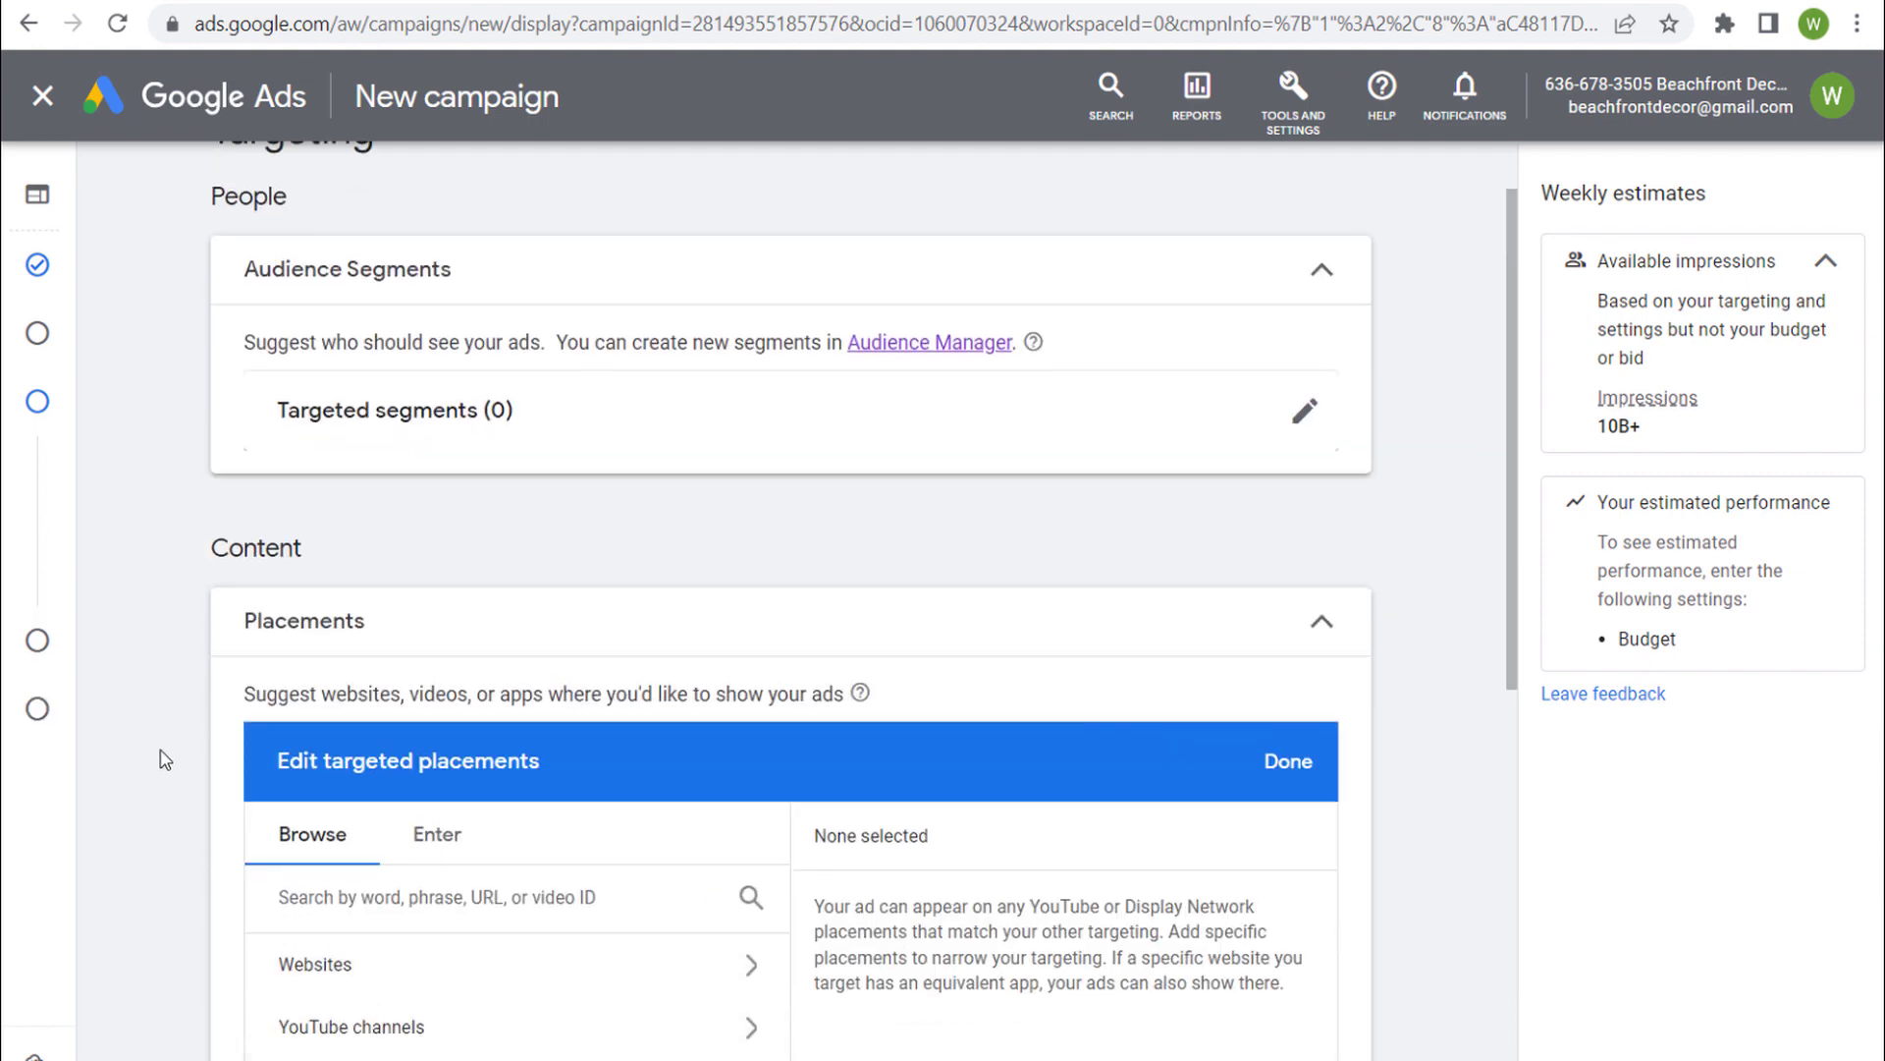
Search placements for 'headphones', browse the 44 websites, and finish with none selected.
scroll(164, 759, "down", 2)
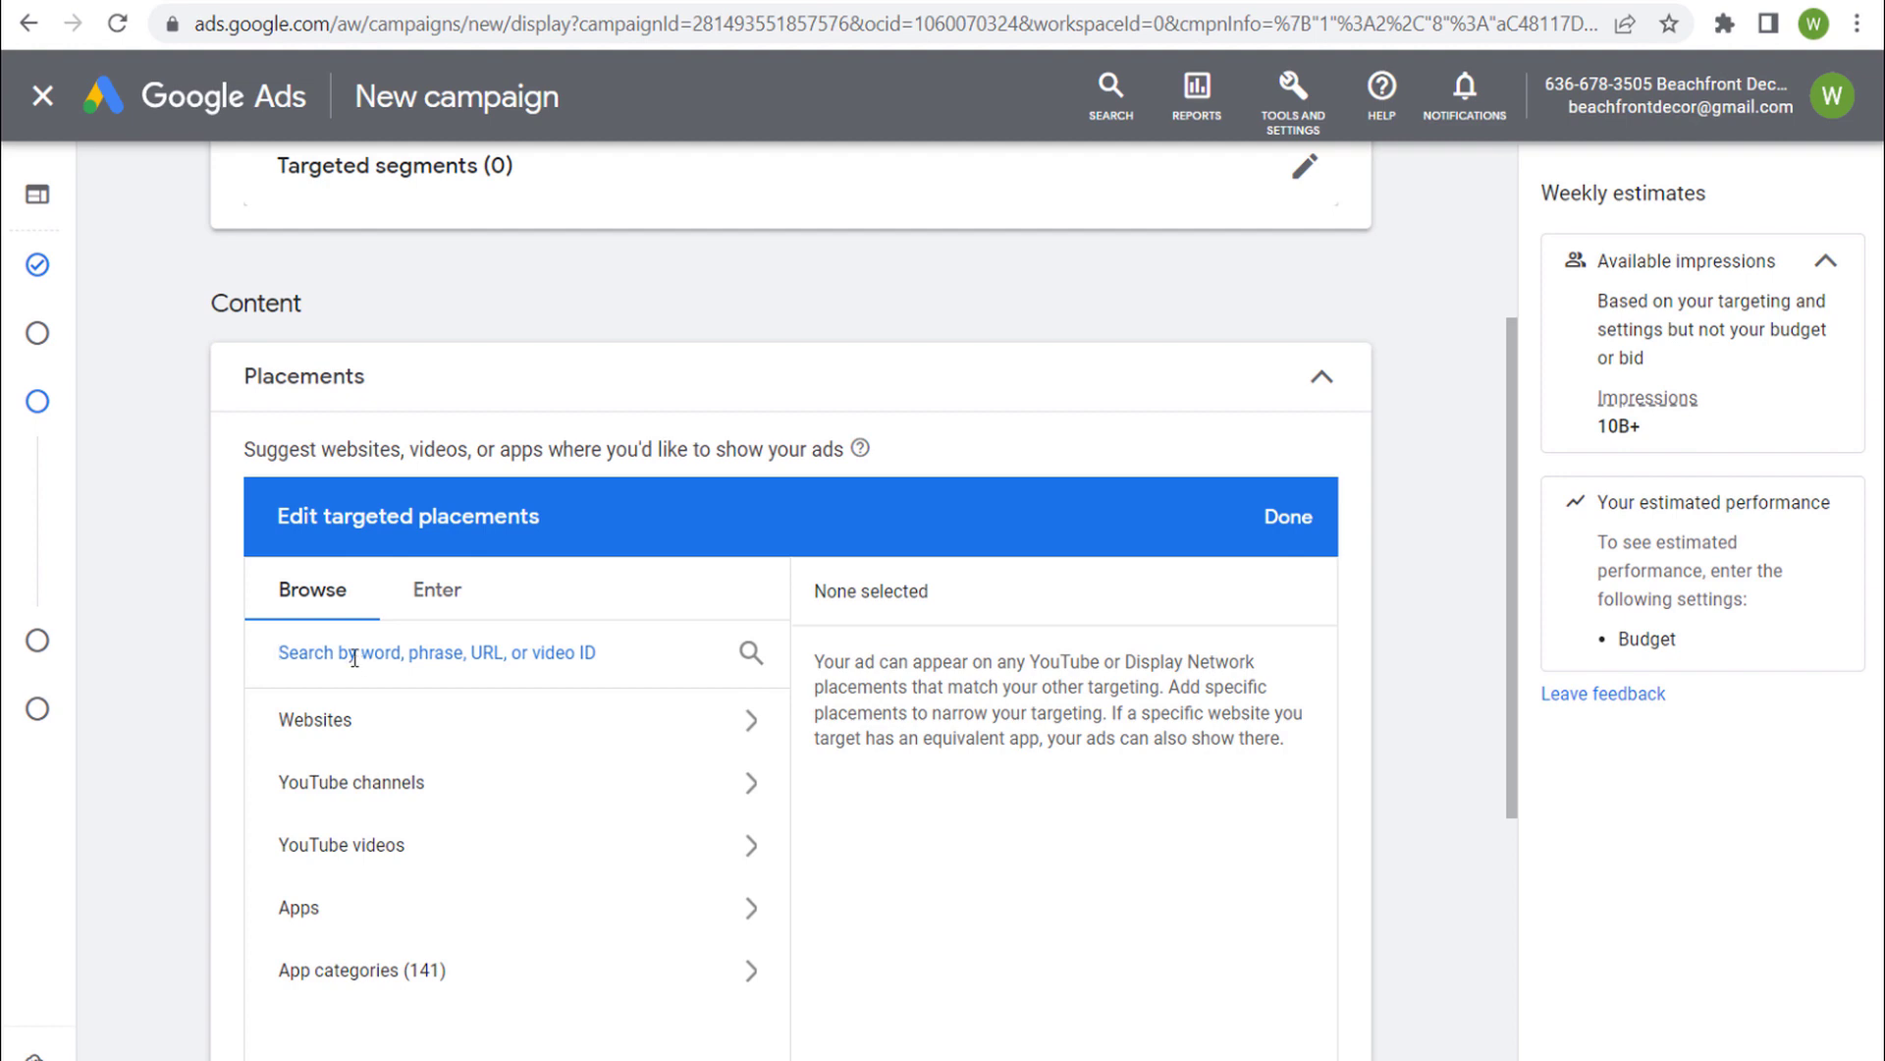
type("headphones")
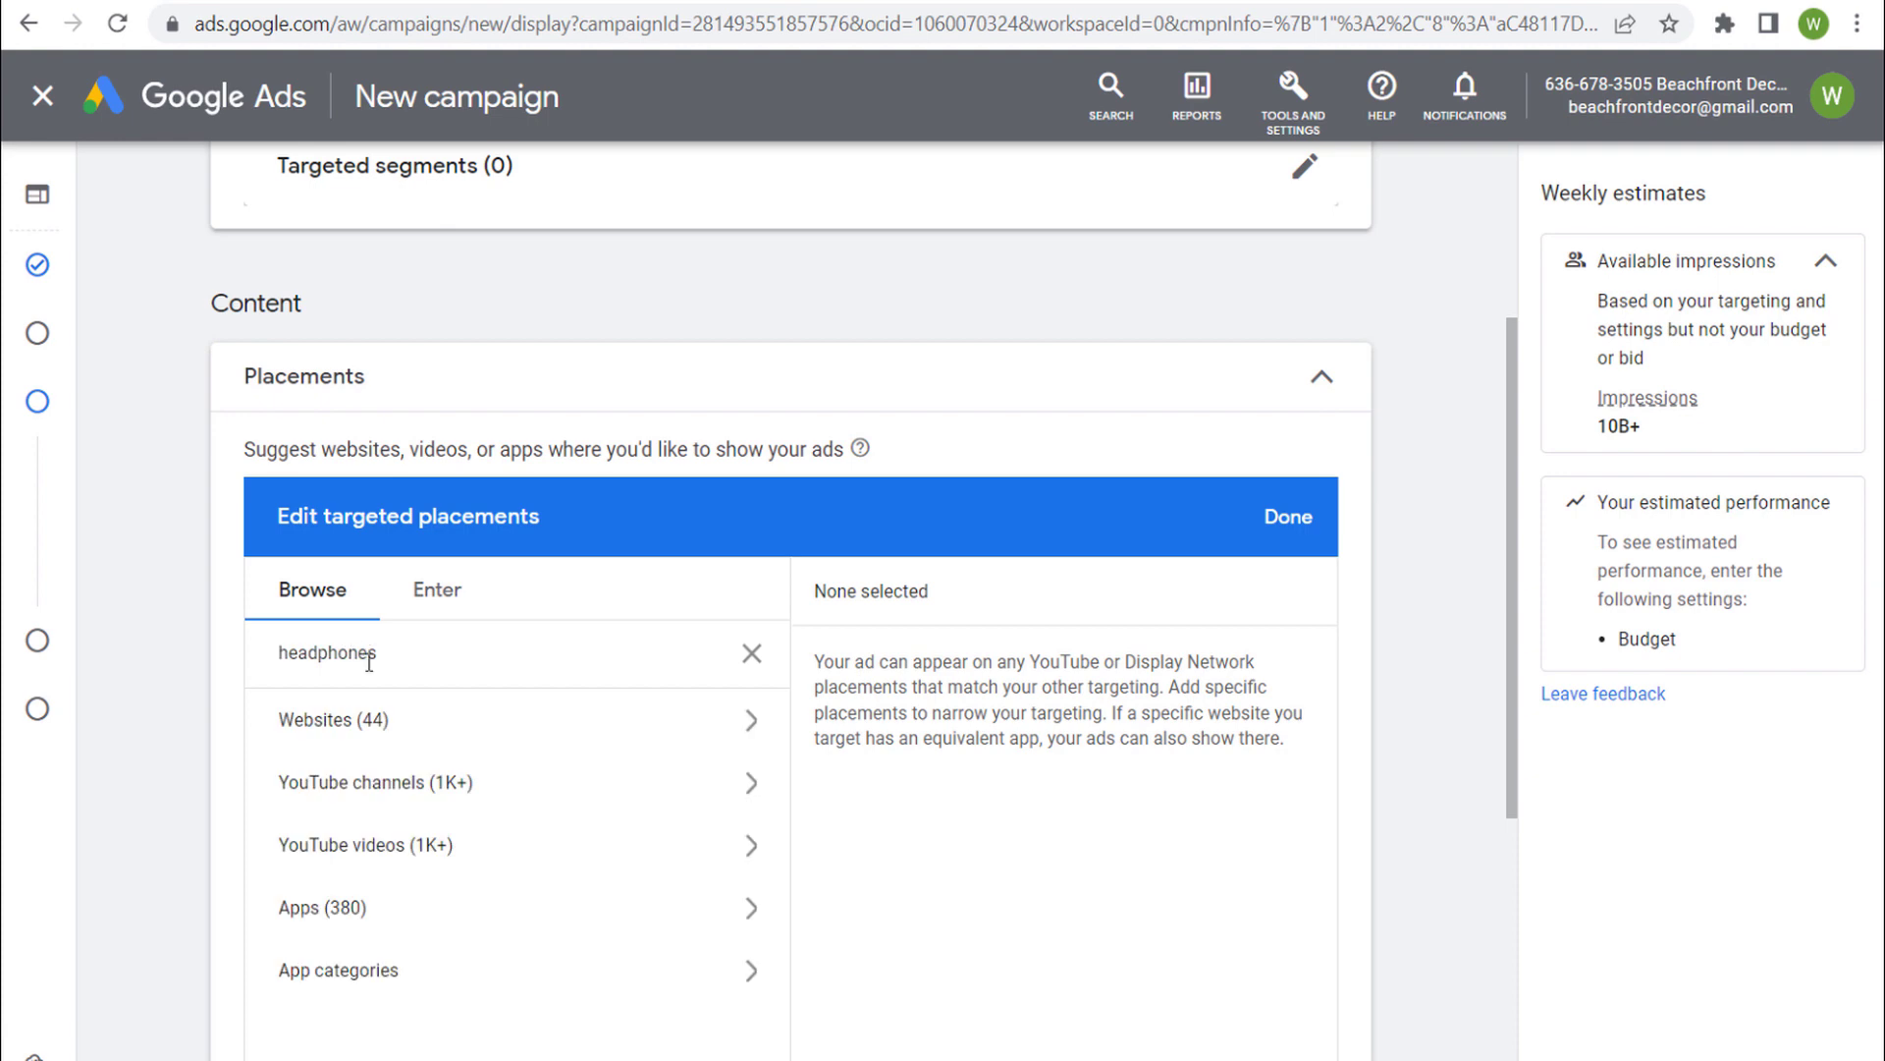
left_click(433, 721)
scroll(1066, 803, "down", 1)
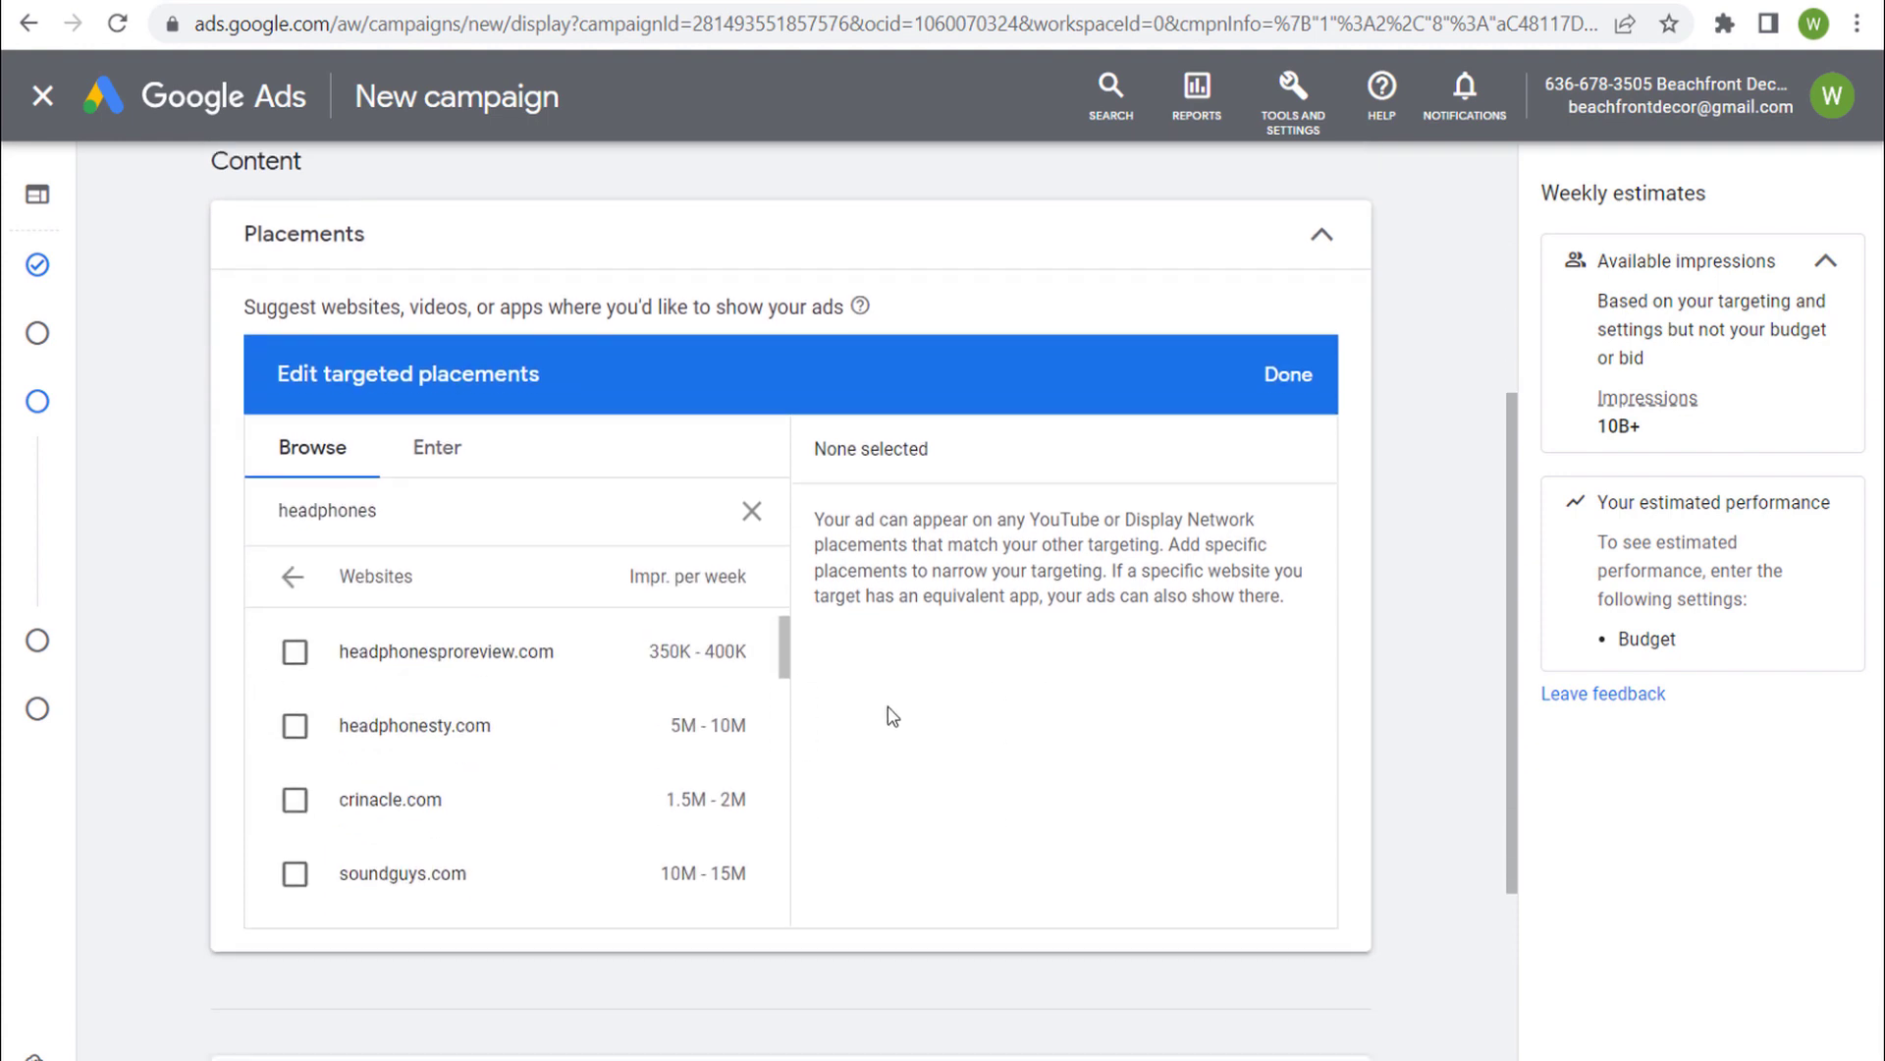
scroll(541, 731, "down", 1)
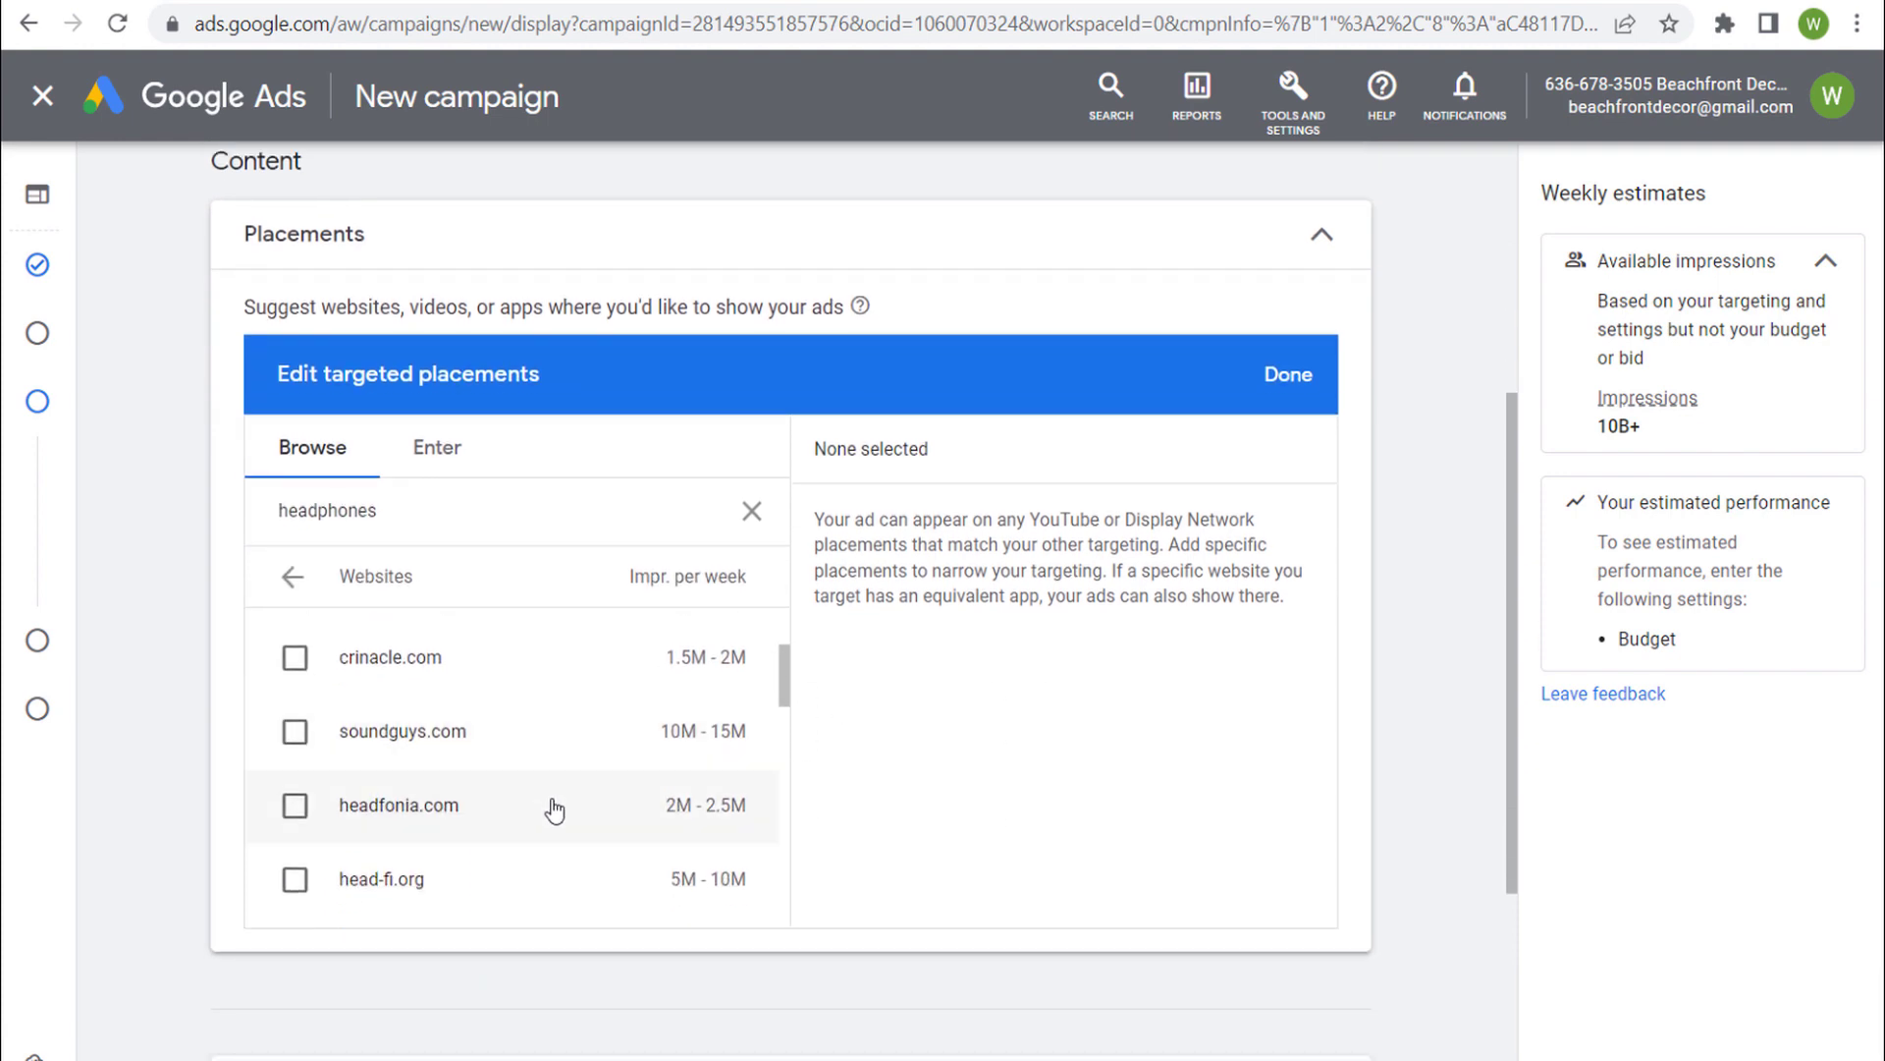
scroll(545, 776, "down", 2)
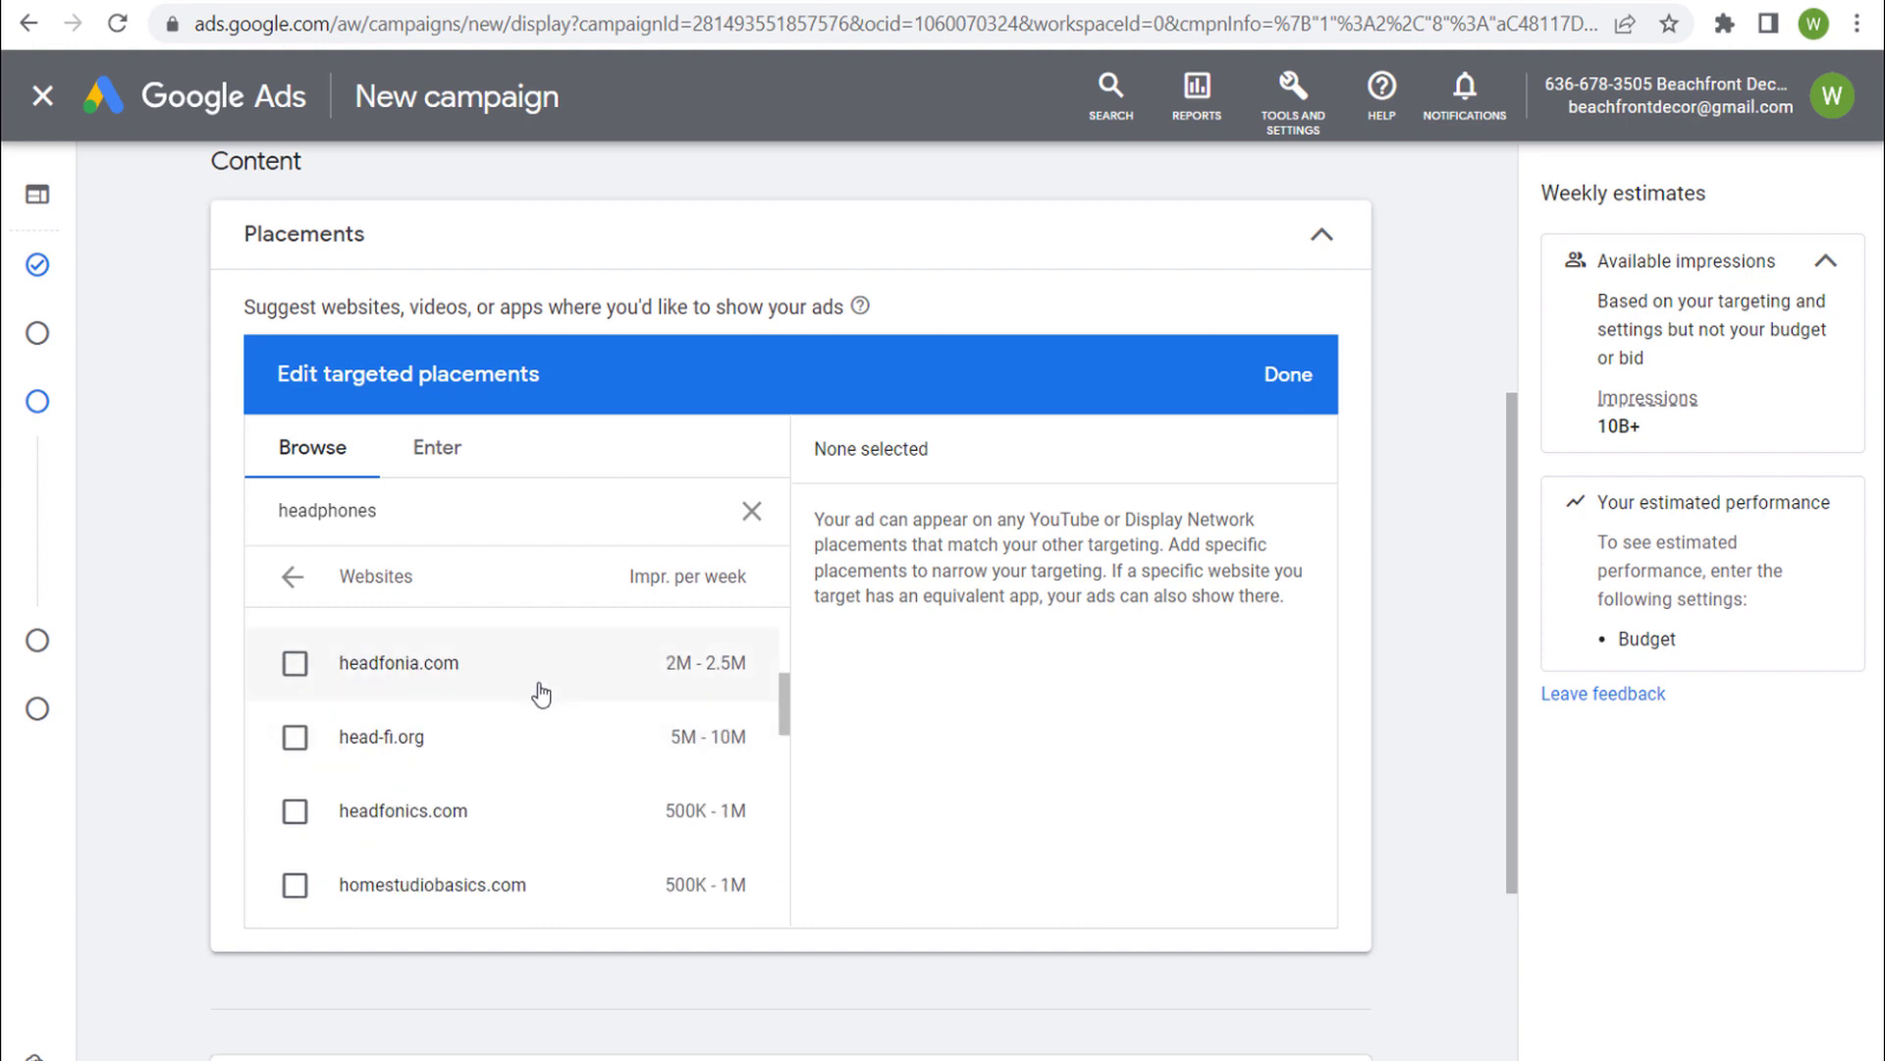
scroll(545, 707, "up", 3)
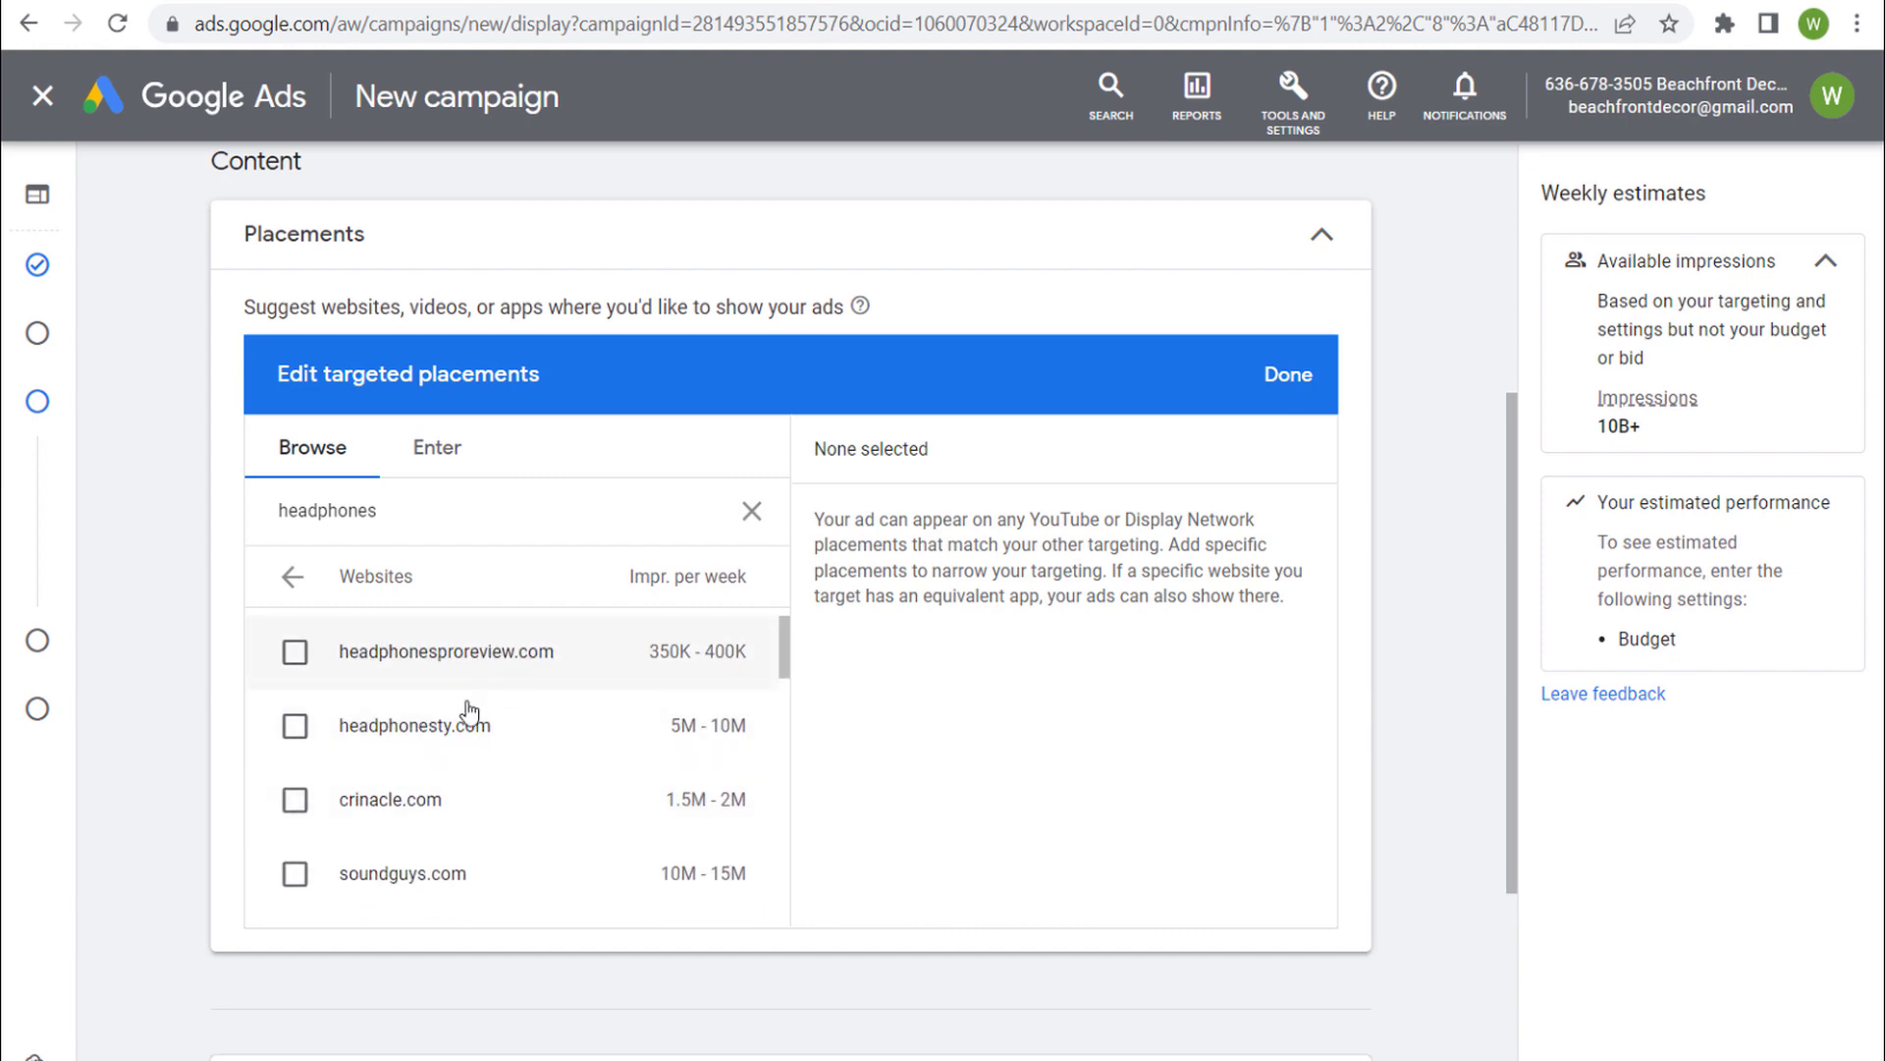
scroll(760, 393, "up", 5)
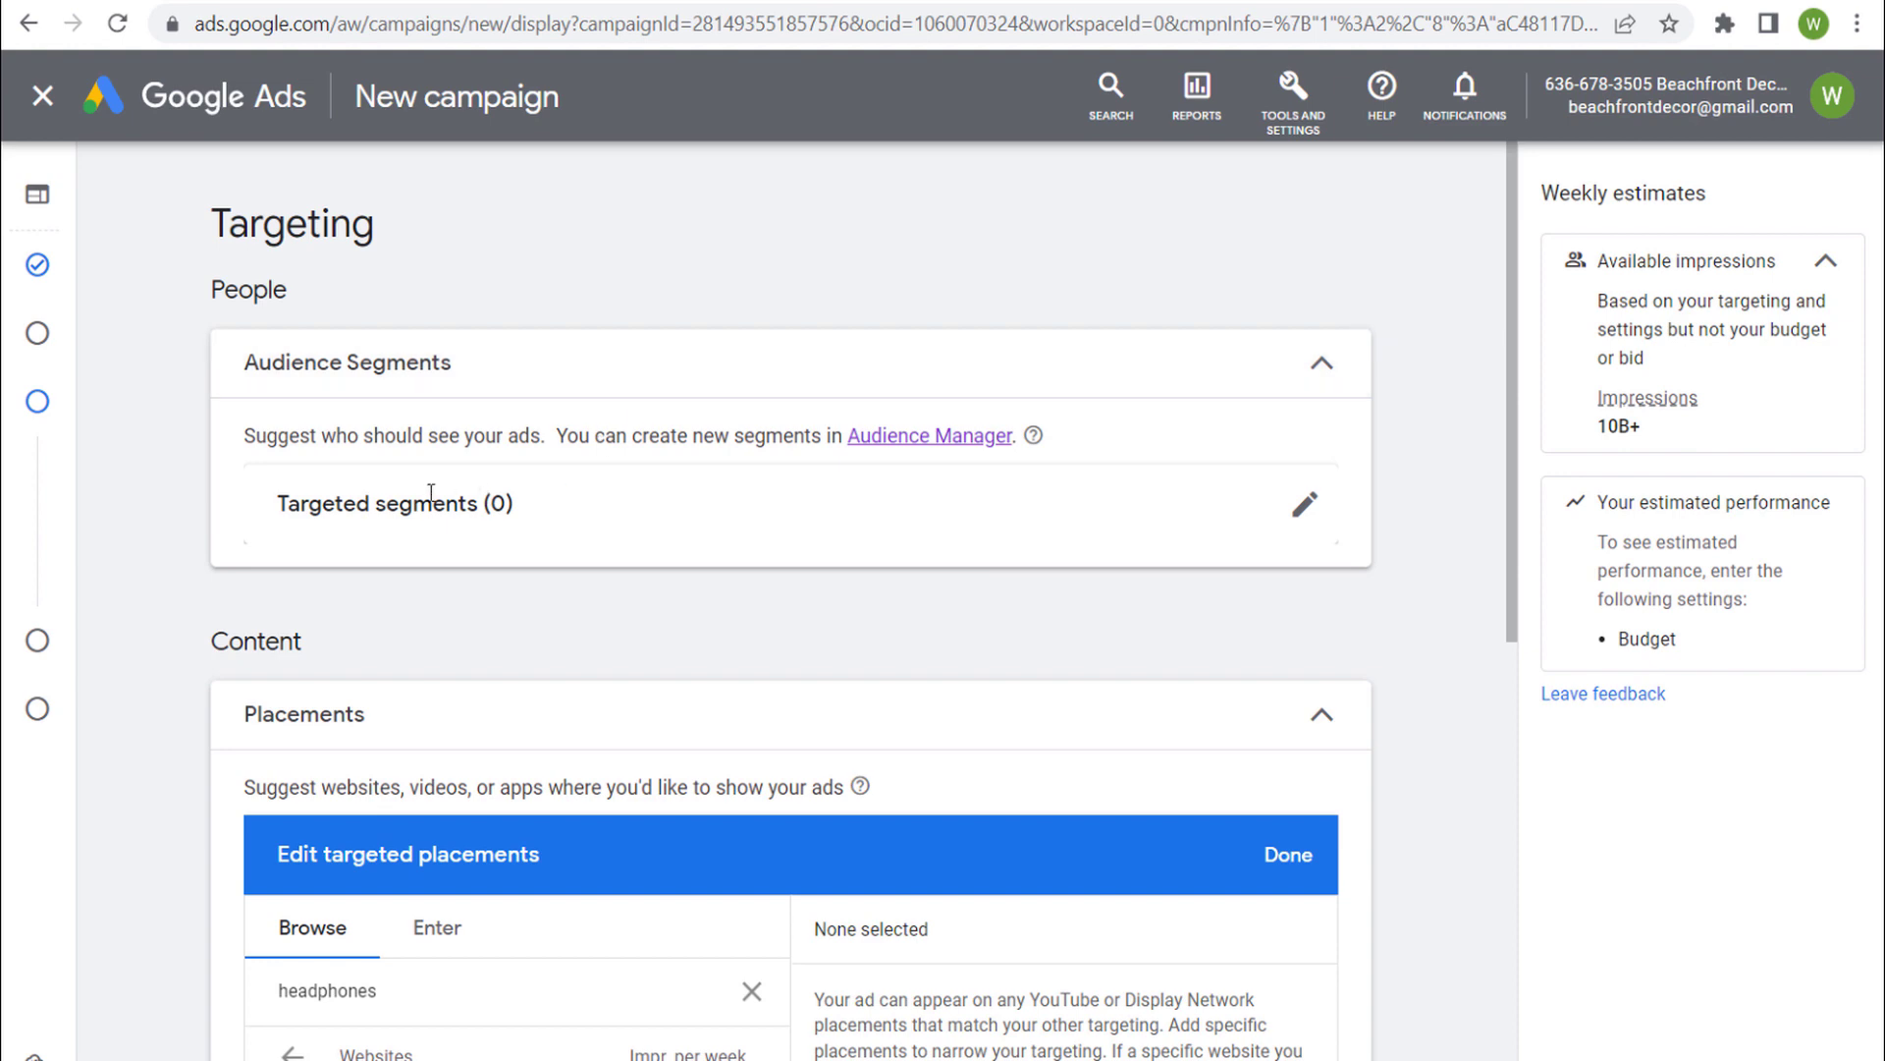
left_click(1289, 857)
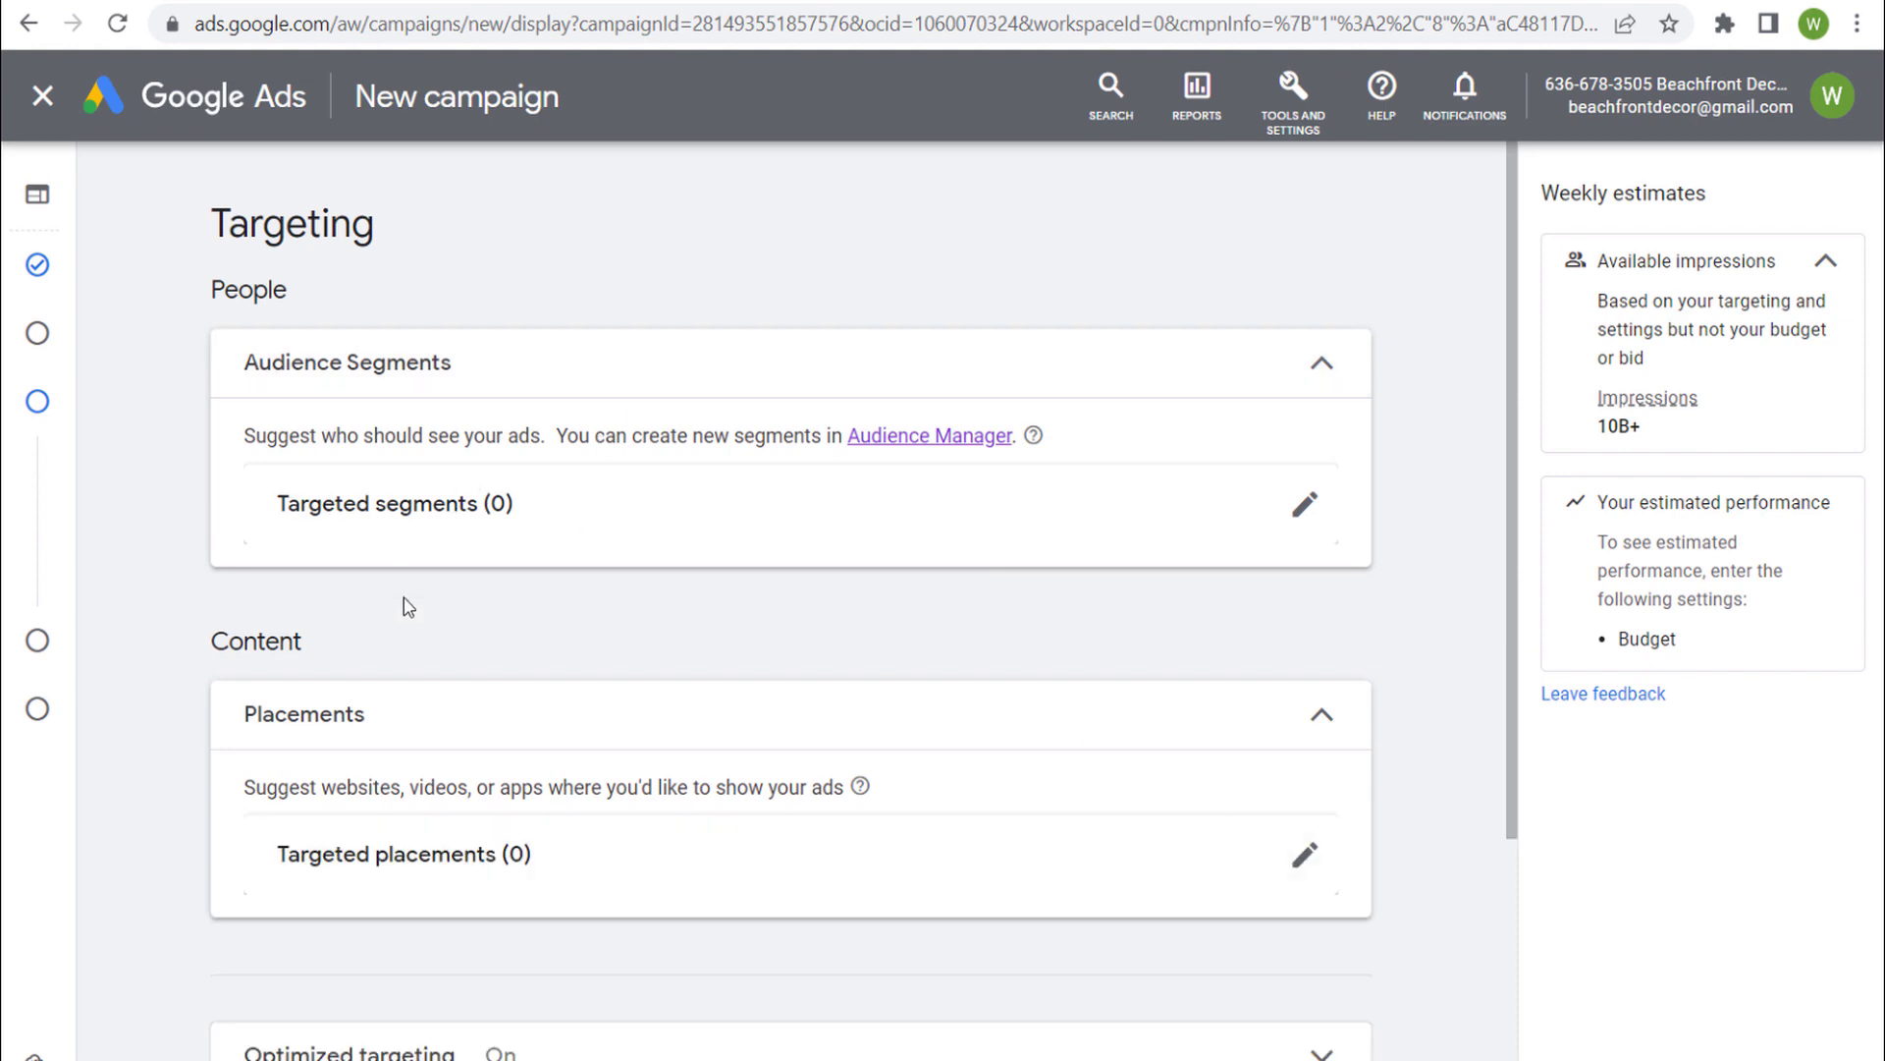
left_click_drag(295, 854, 501, 860)
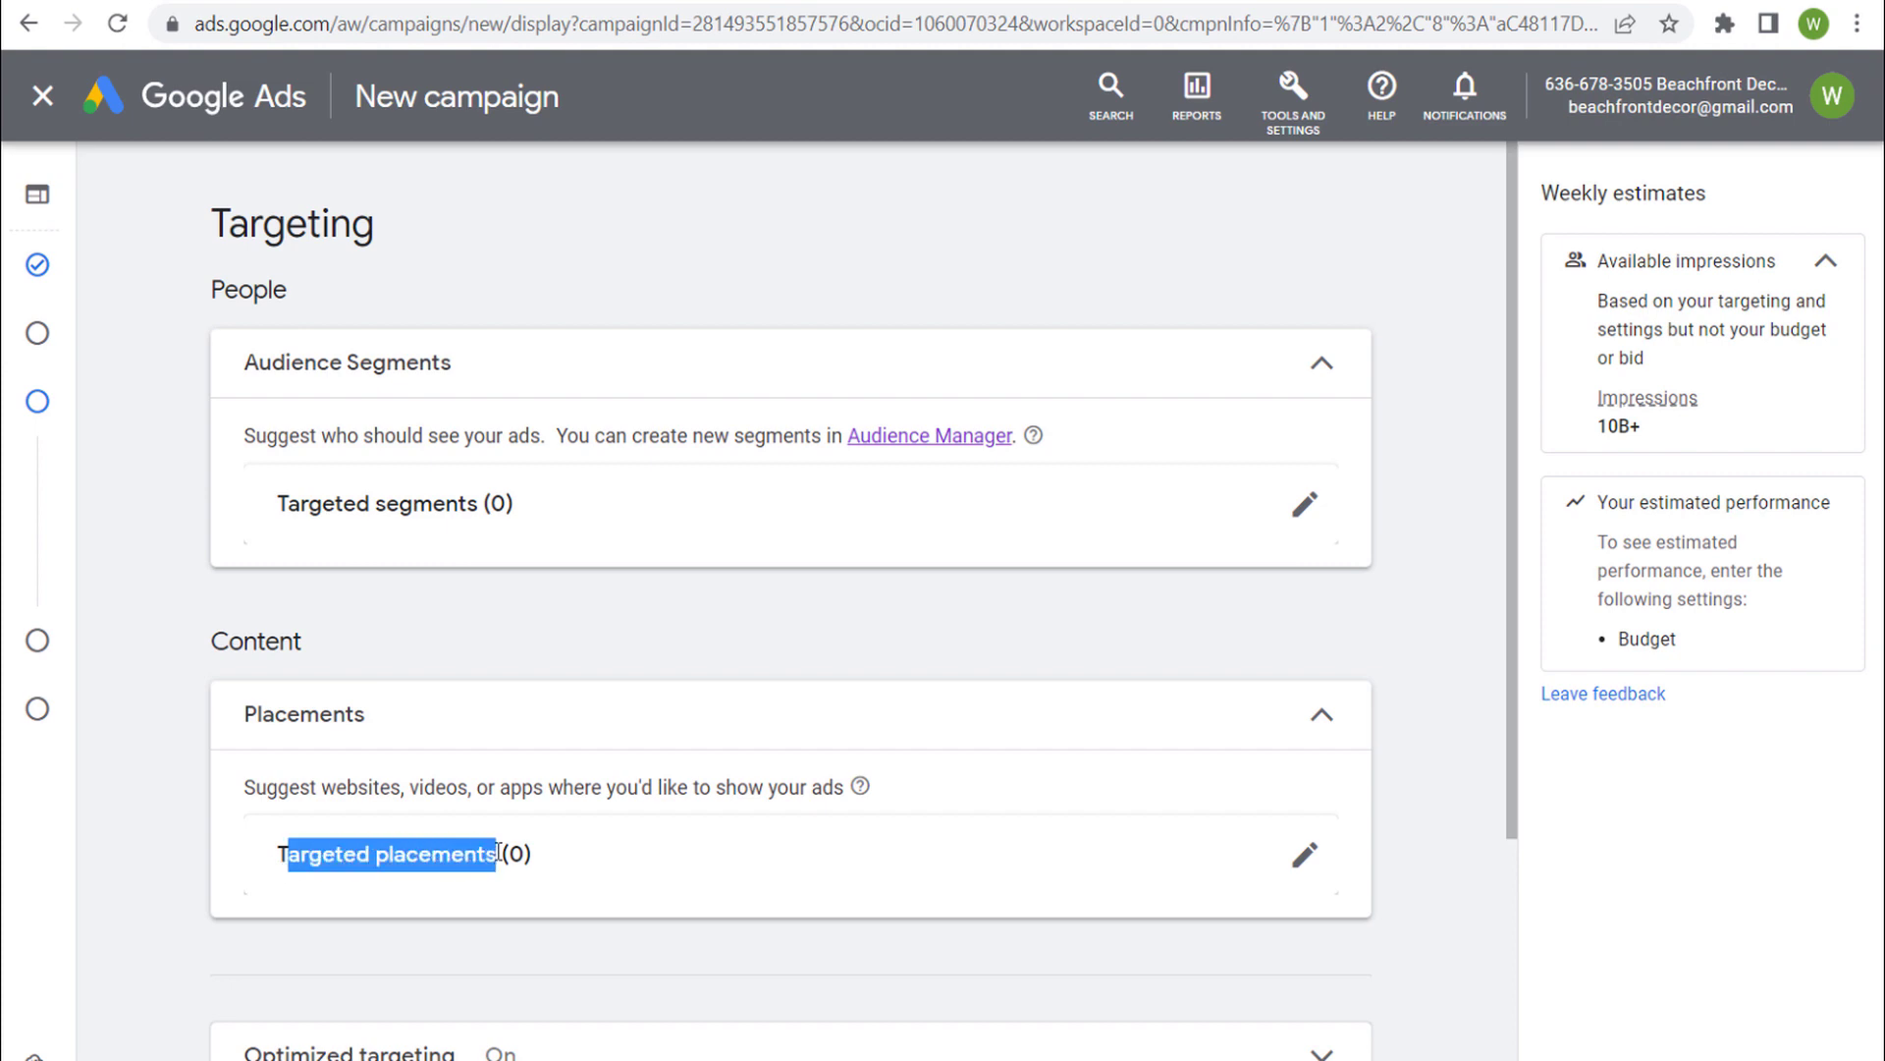
left_click(510, 803)
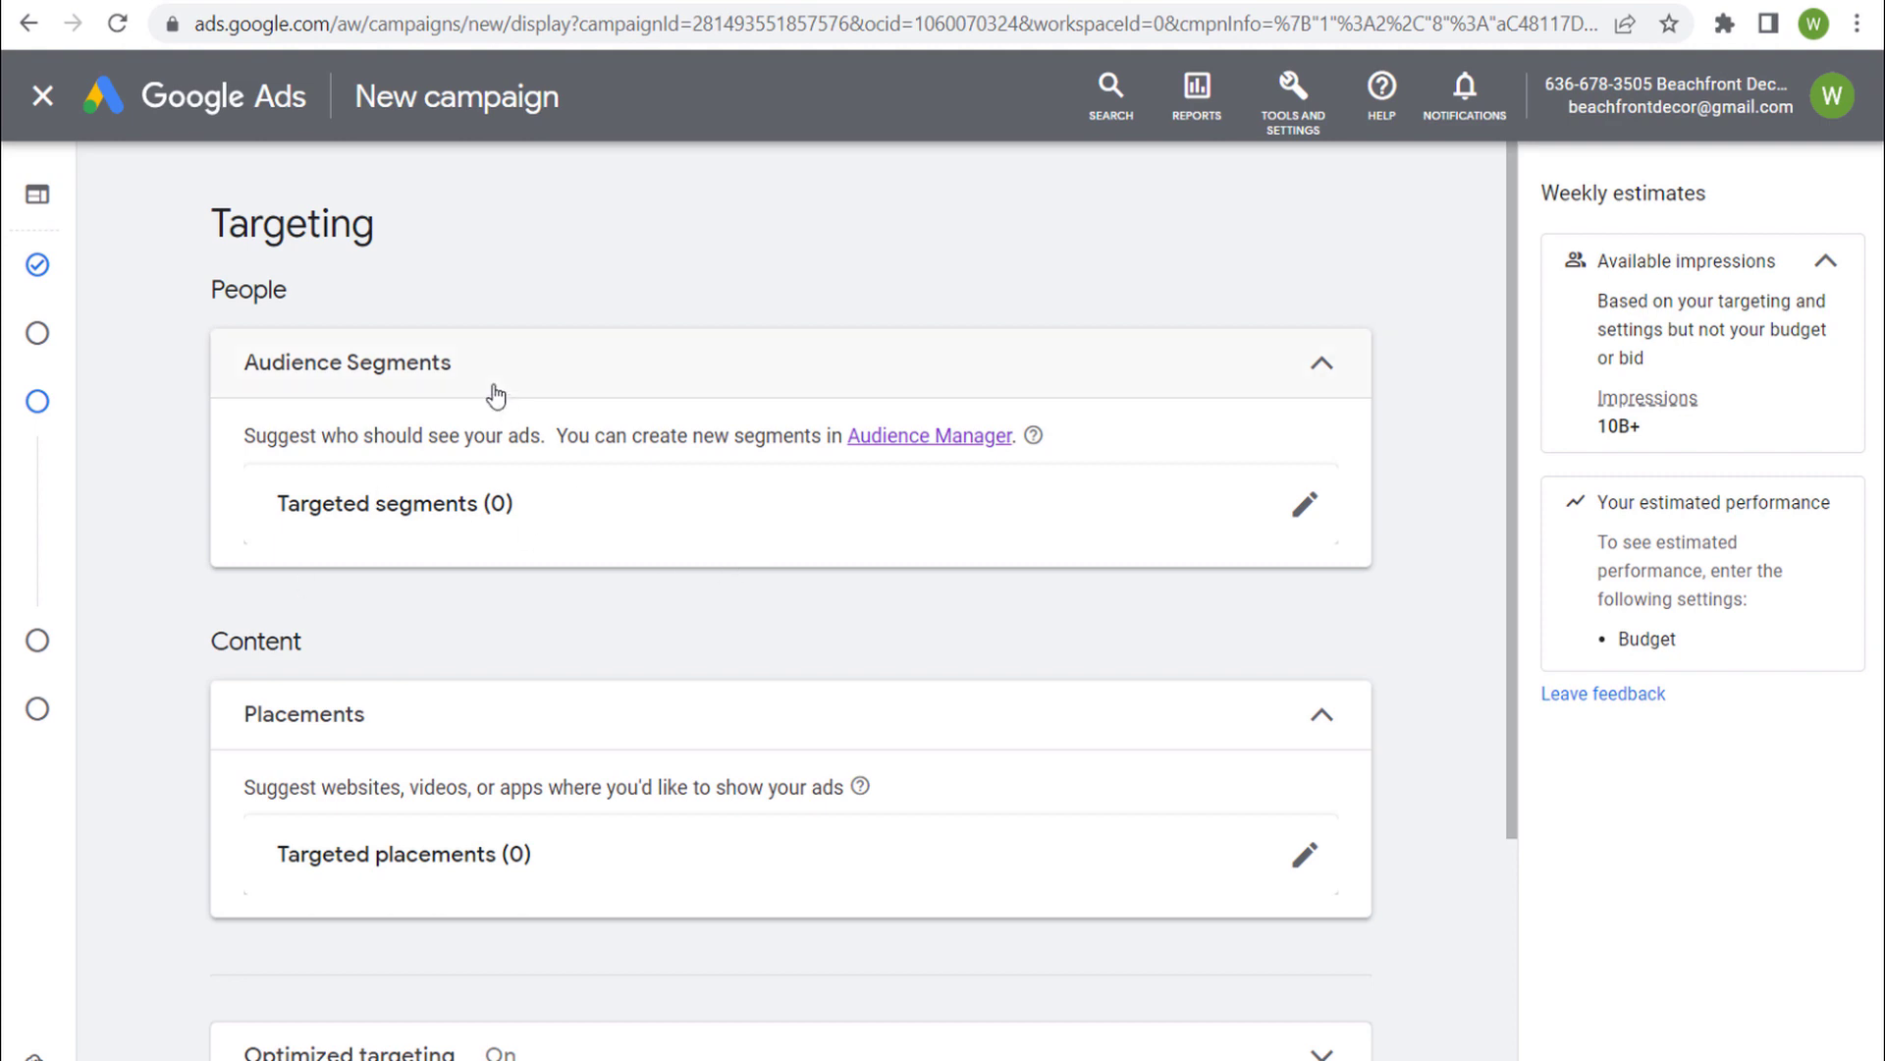
Select all 21 'What they are actively researching or planning' headphone segments.
left_click(1302, 505)
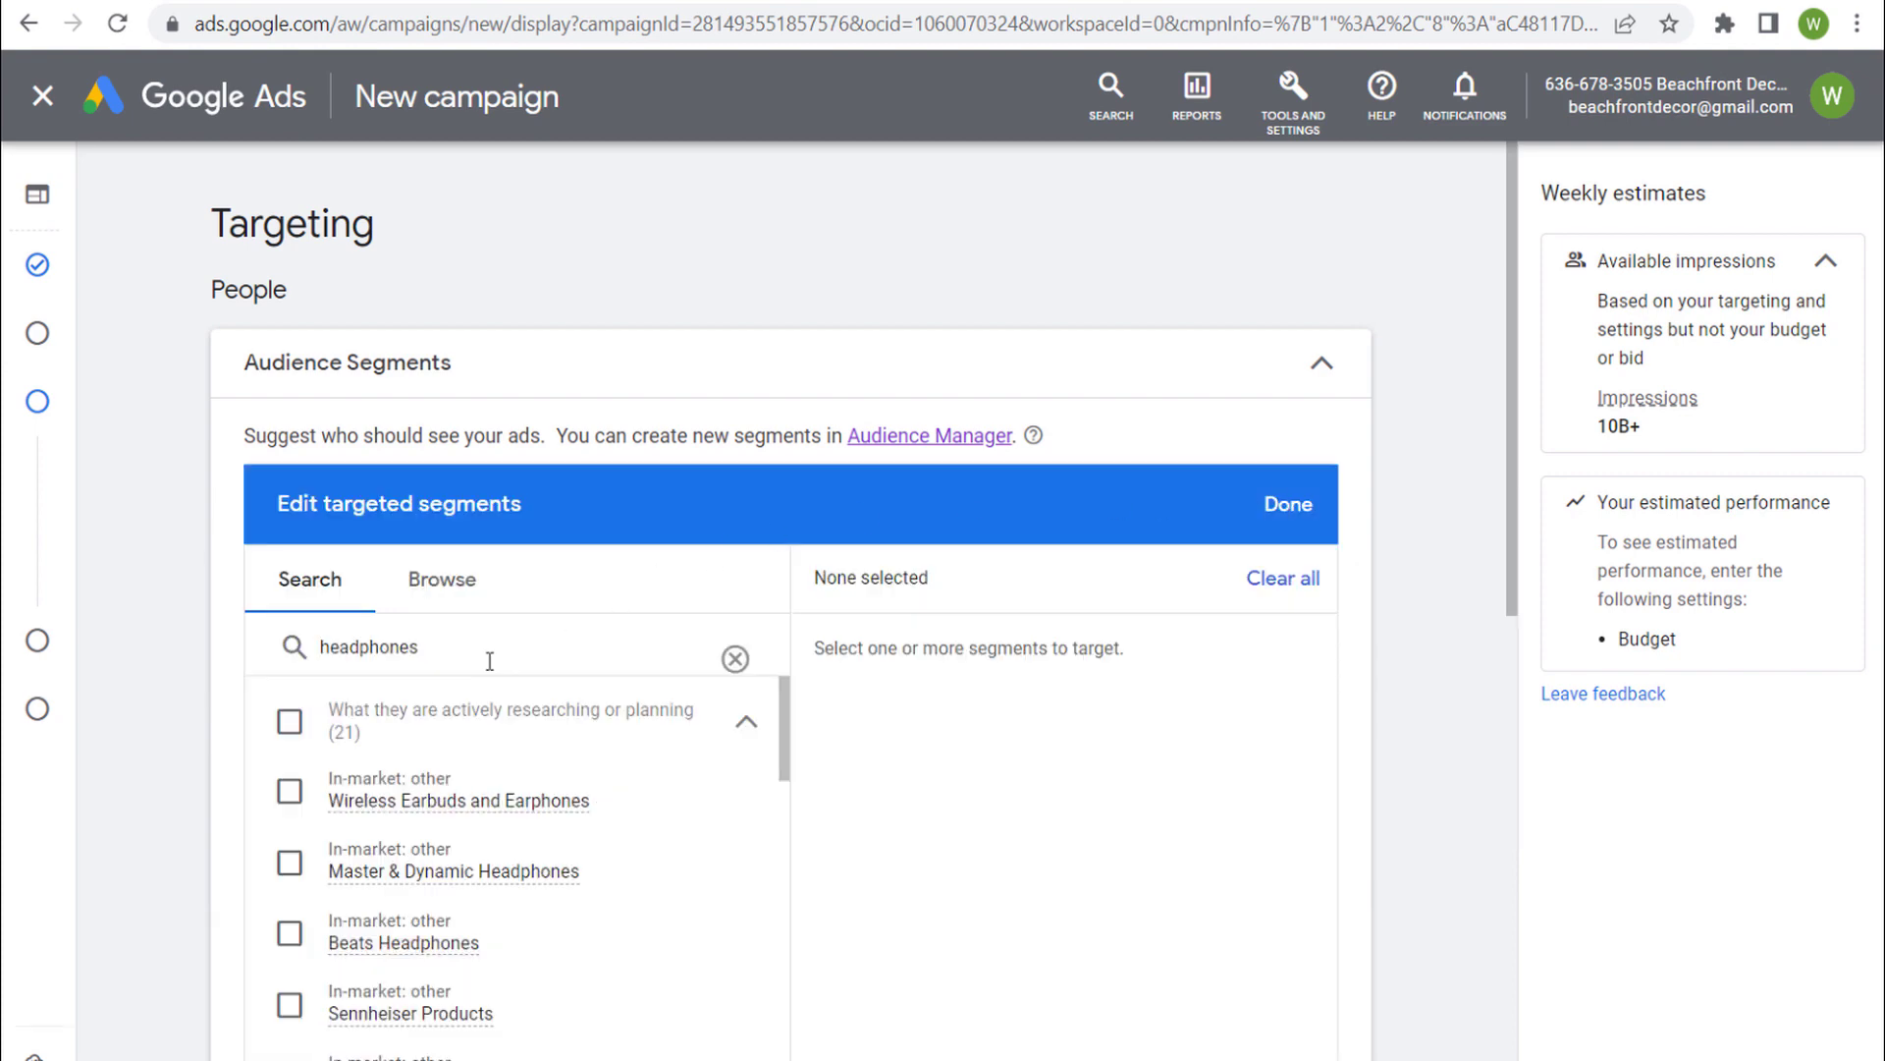
scroll(963, 695, "down", 2)
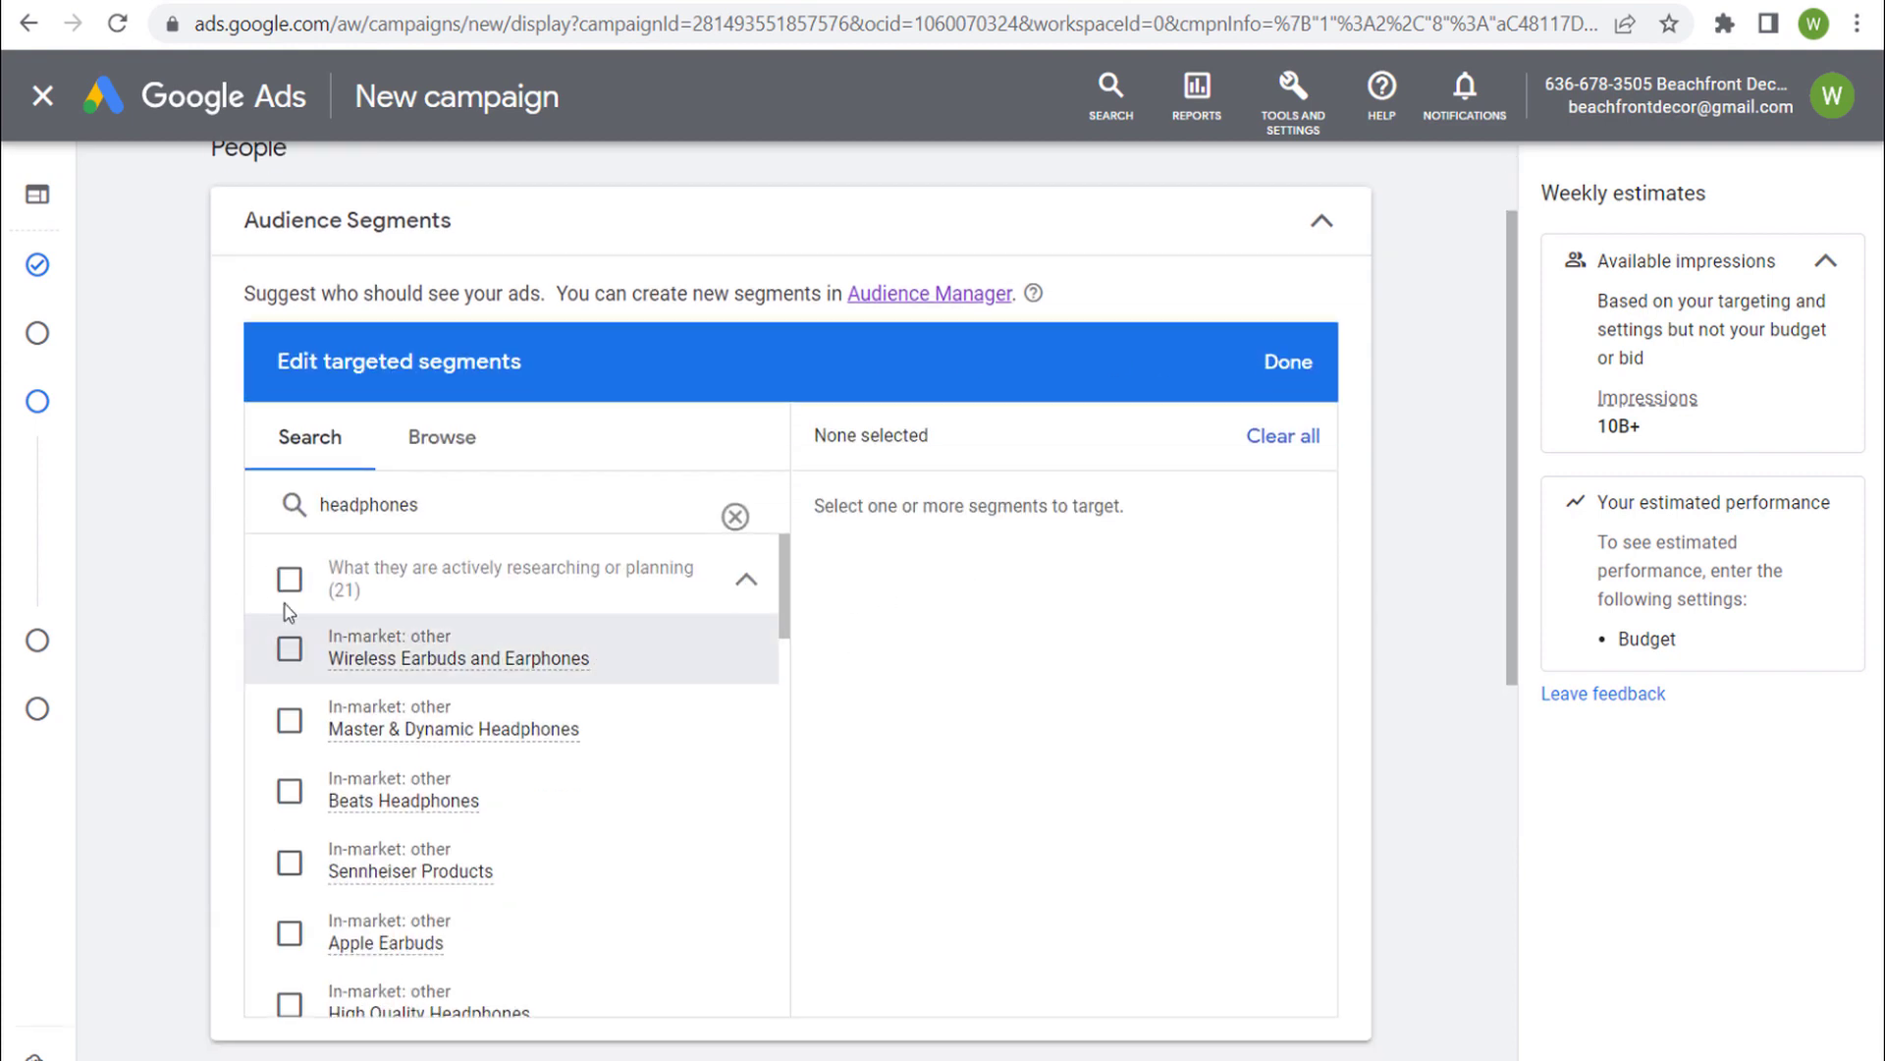
left_click(289, 578)
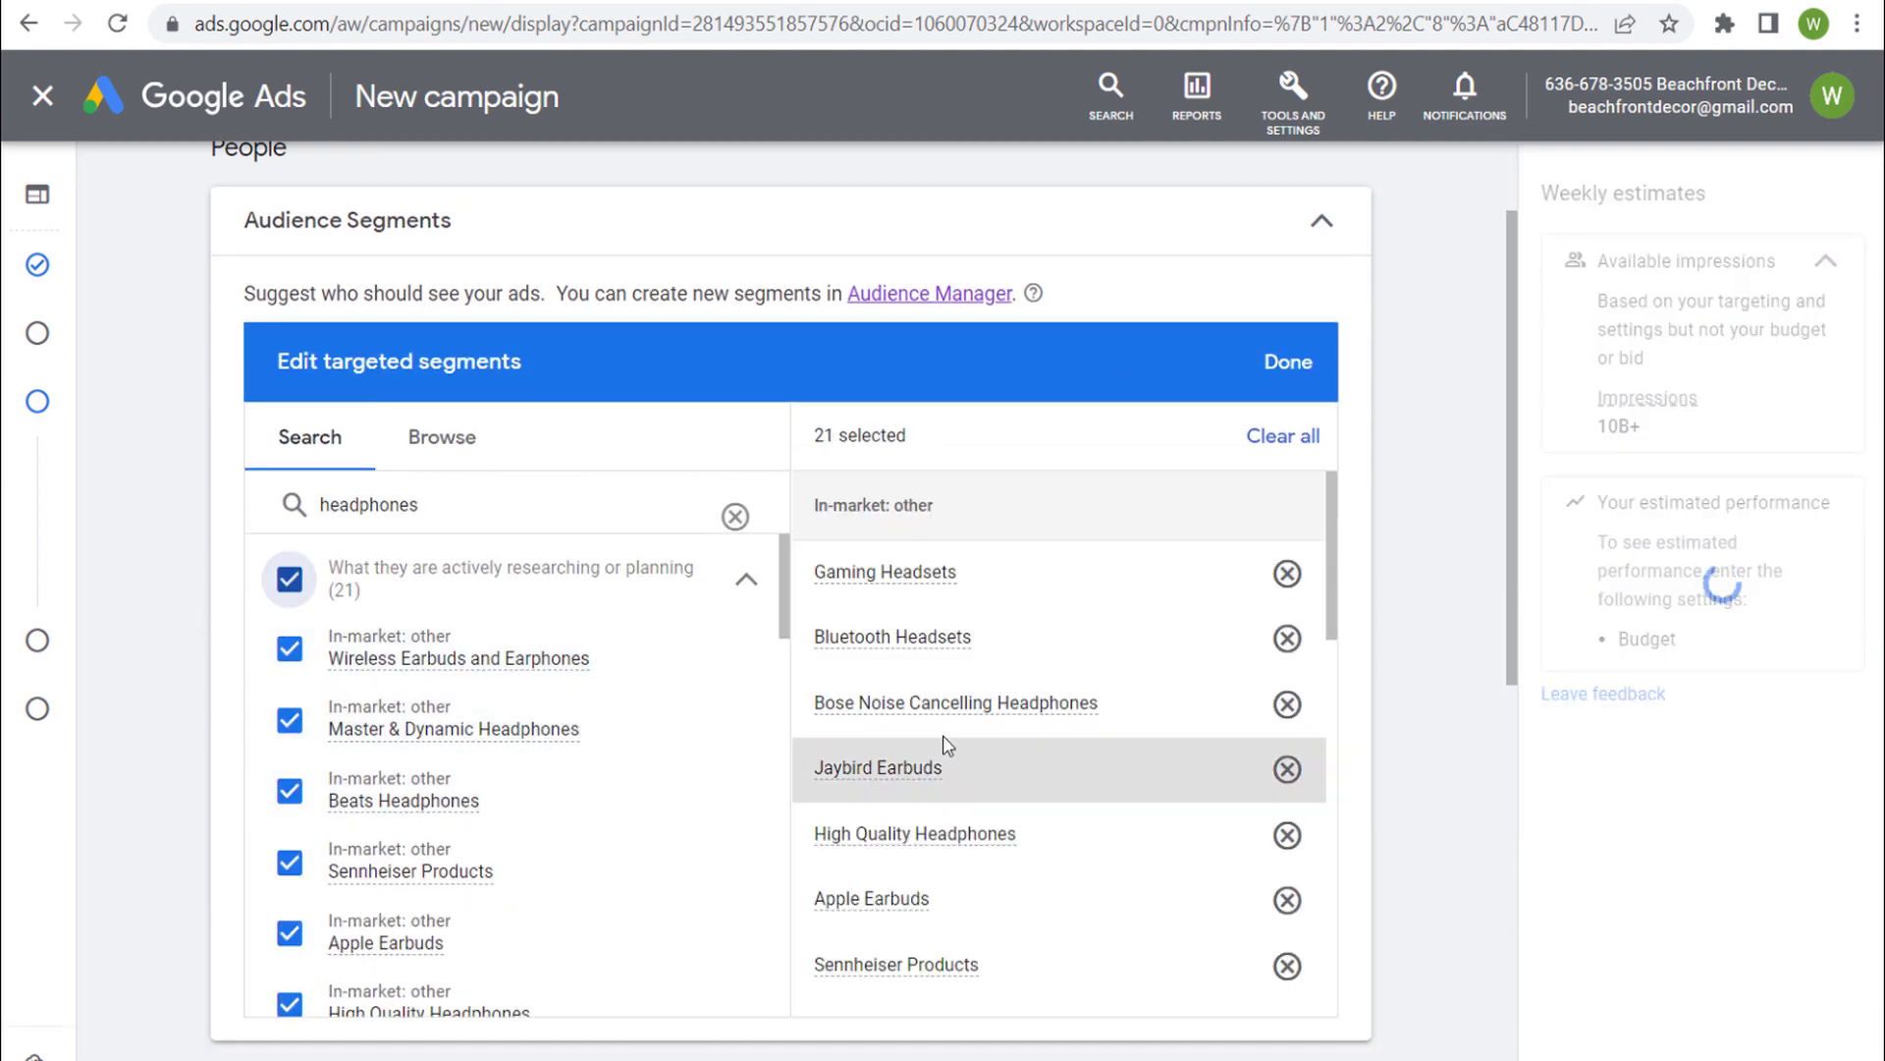
scroll(1078, 728, "down", 6)
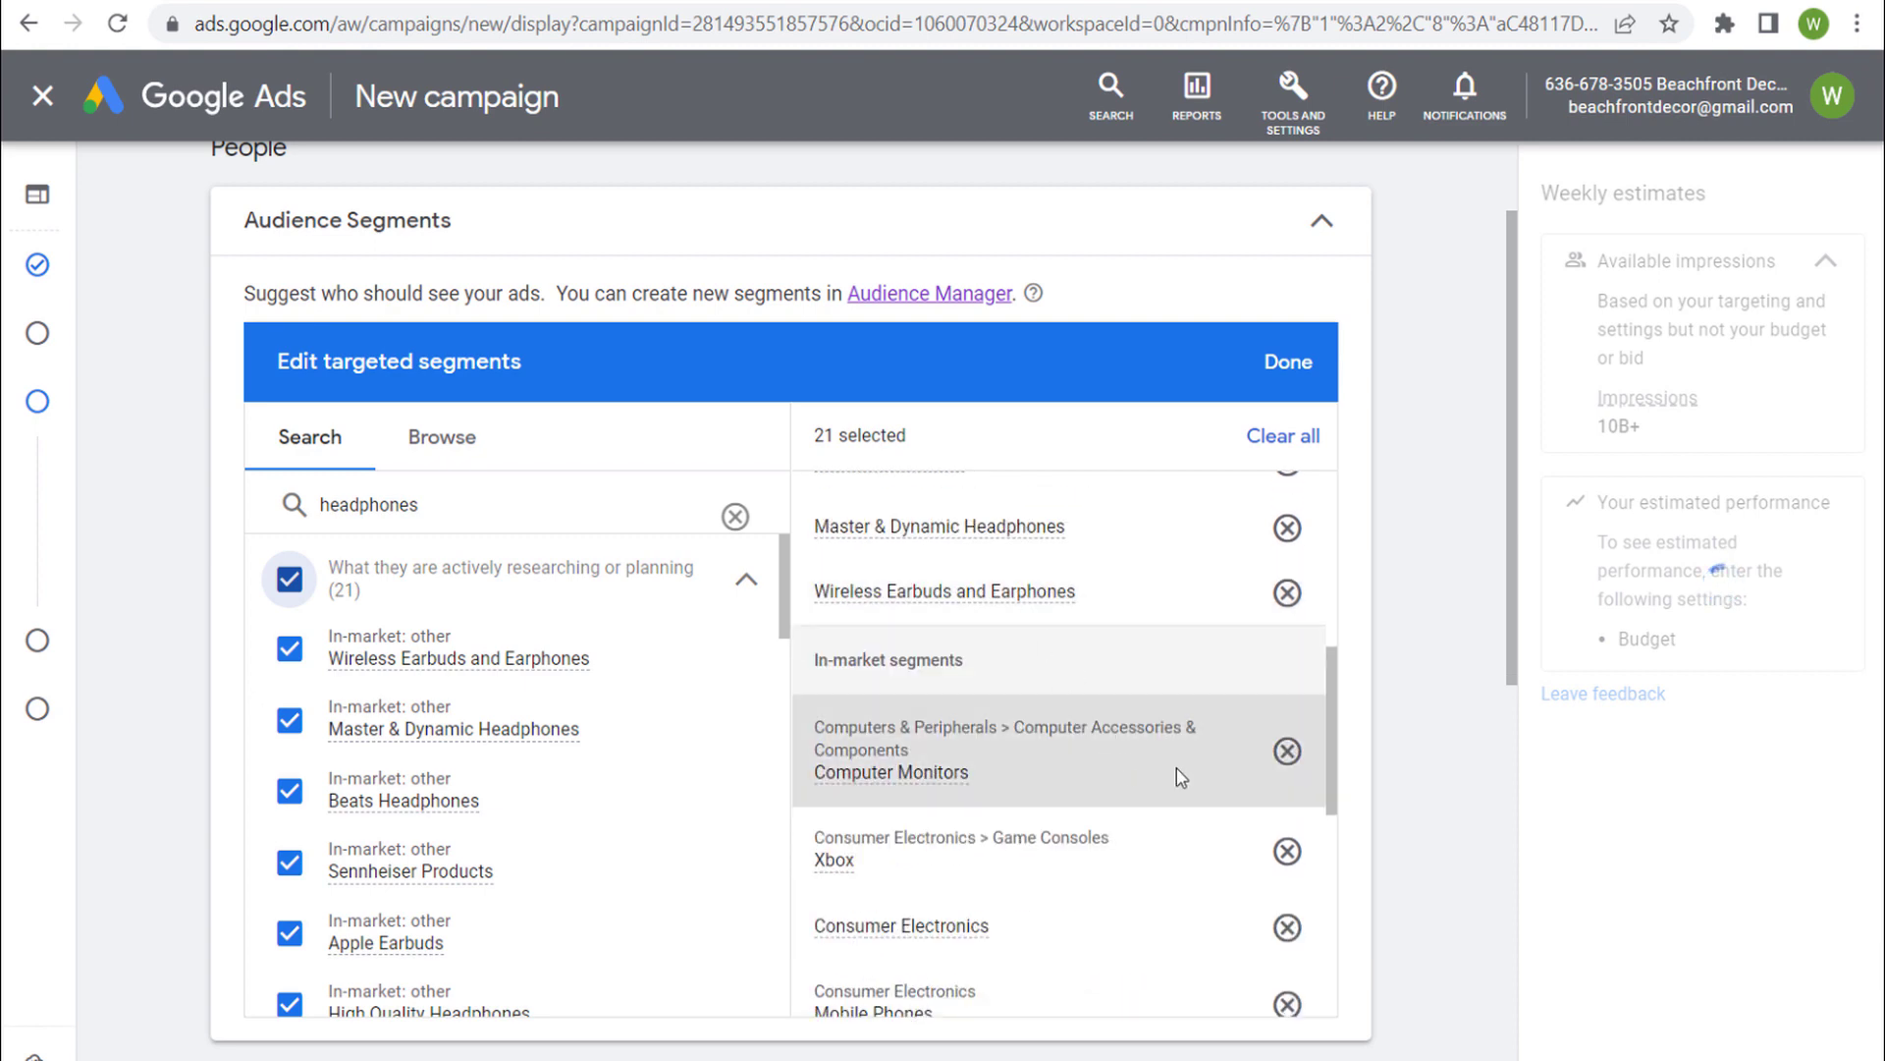
Remove the Computer Monitors, Xbox, Consumer Electronics and Mobile Phones segments.
left_click(1287, 752)
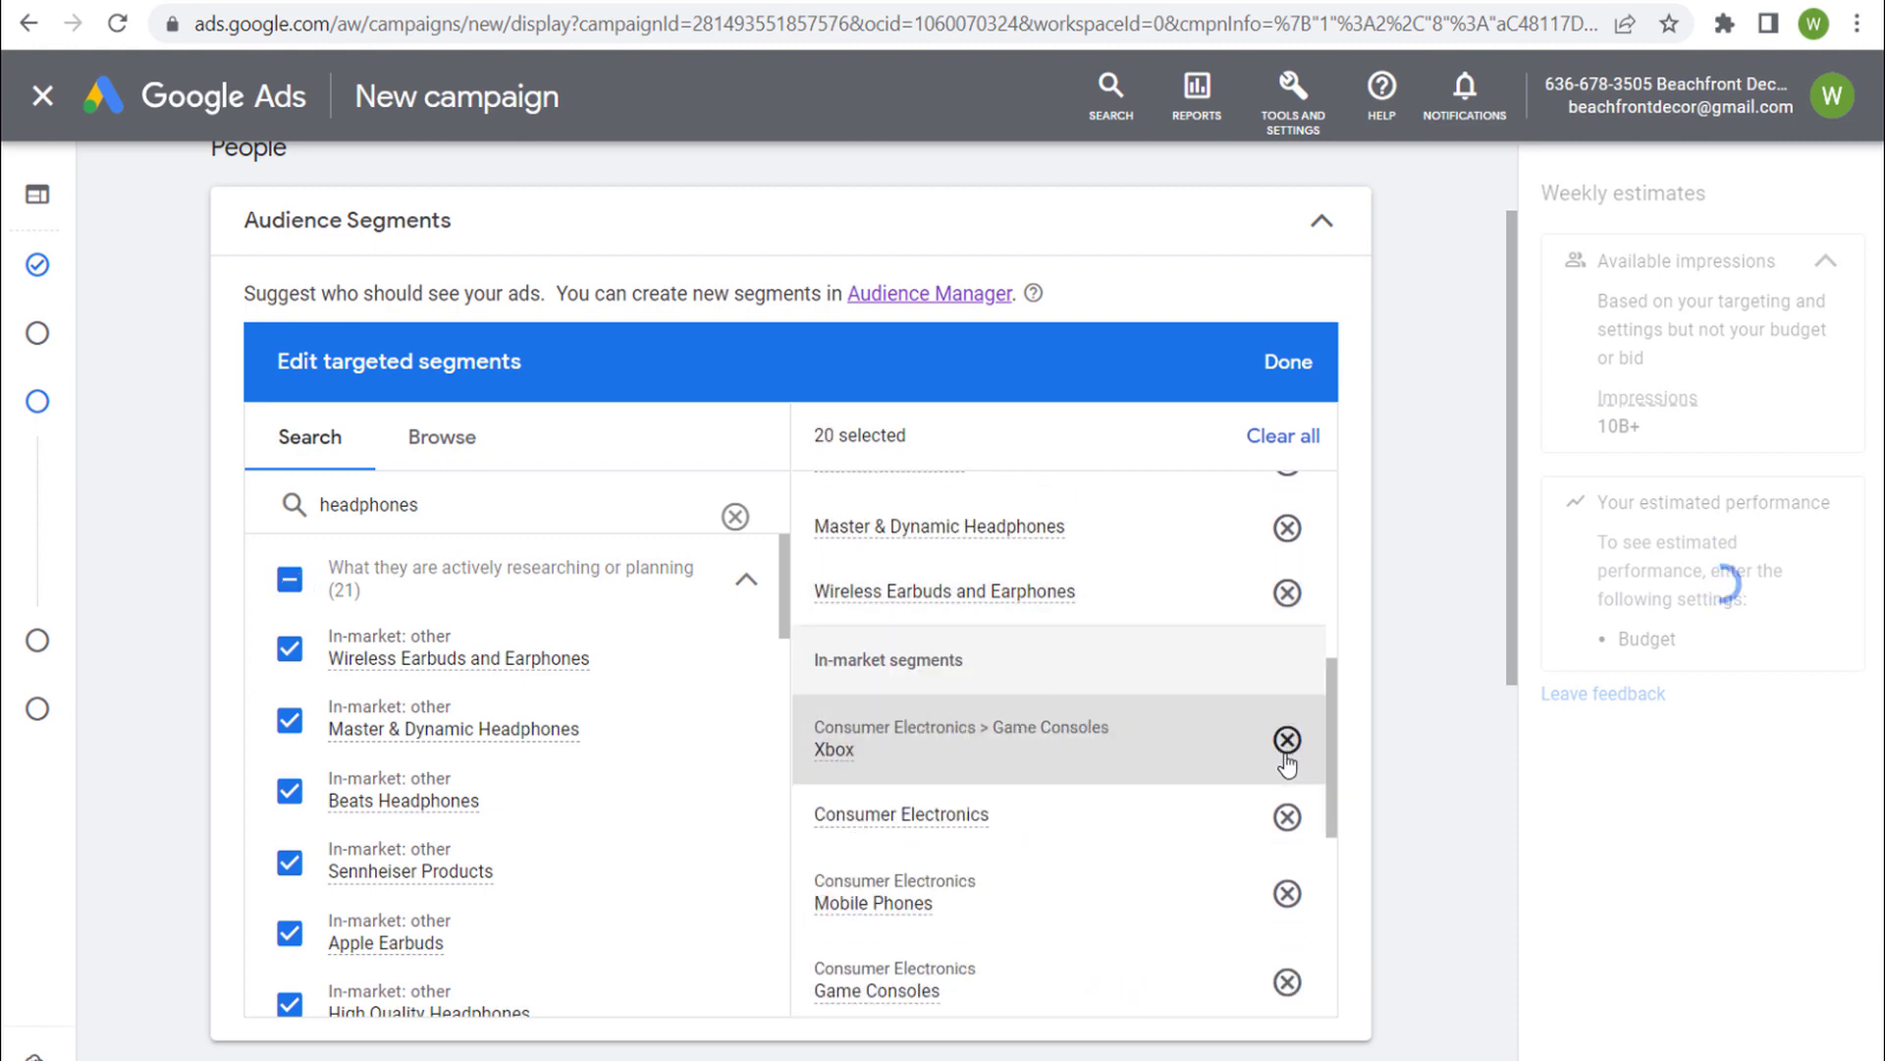
left_click(1287, 742)
left_click(1288, 741)
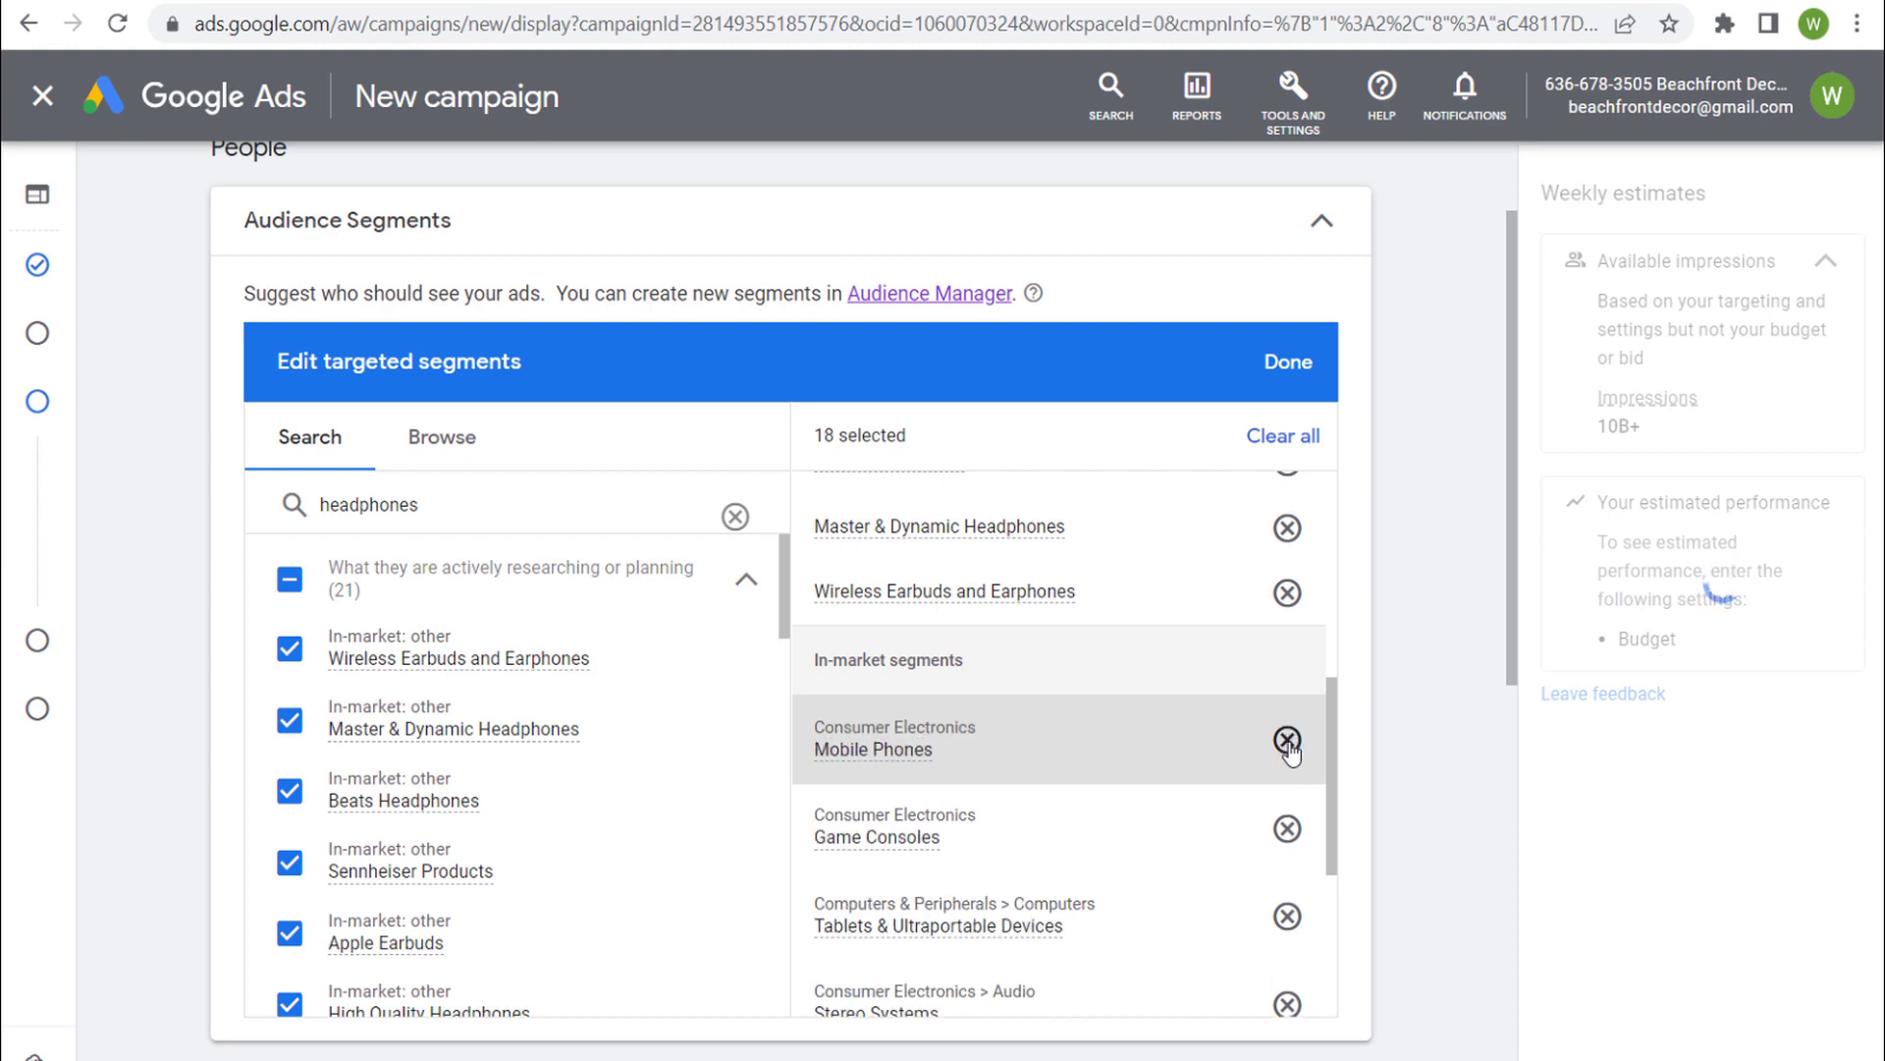
left_click(1288, 745)
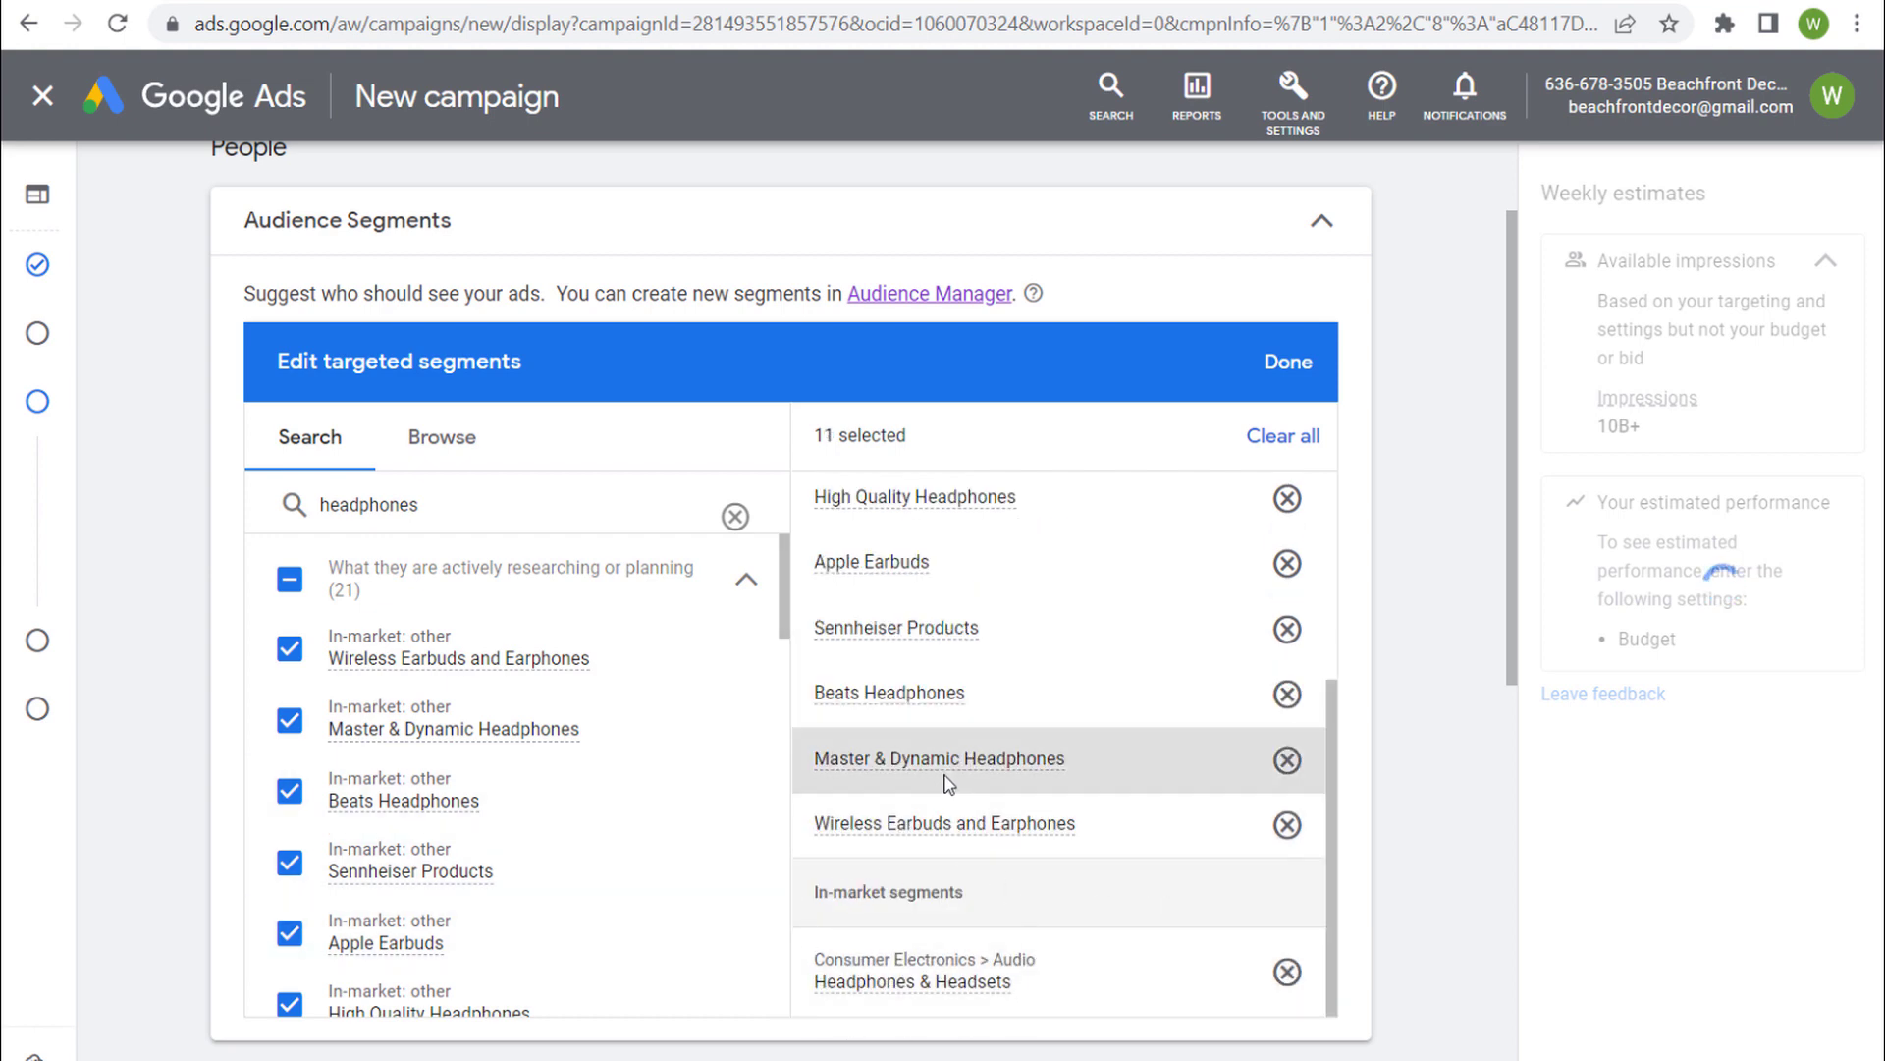
scroll(1054, 698, "up", 3)
scroll(1087, 688, "up", 1)
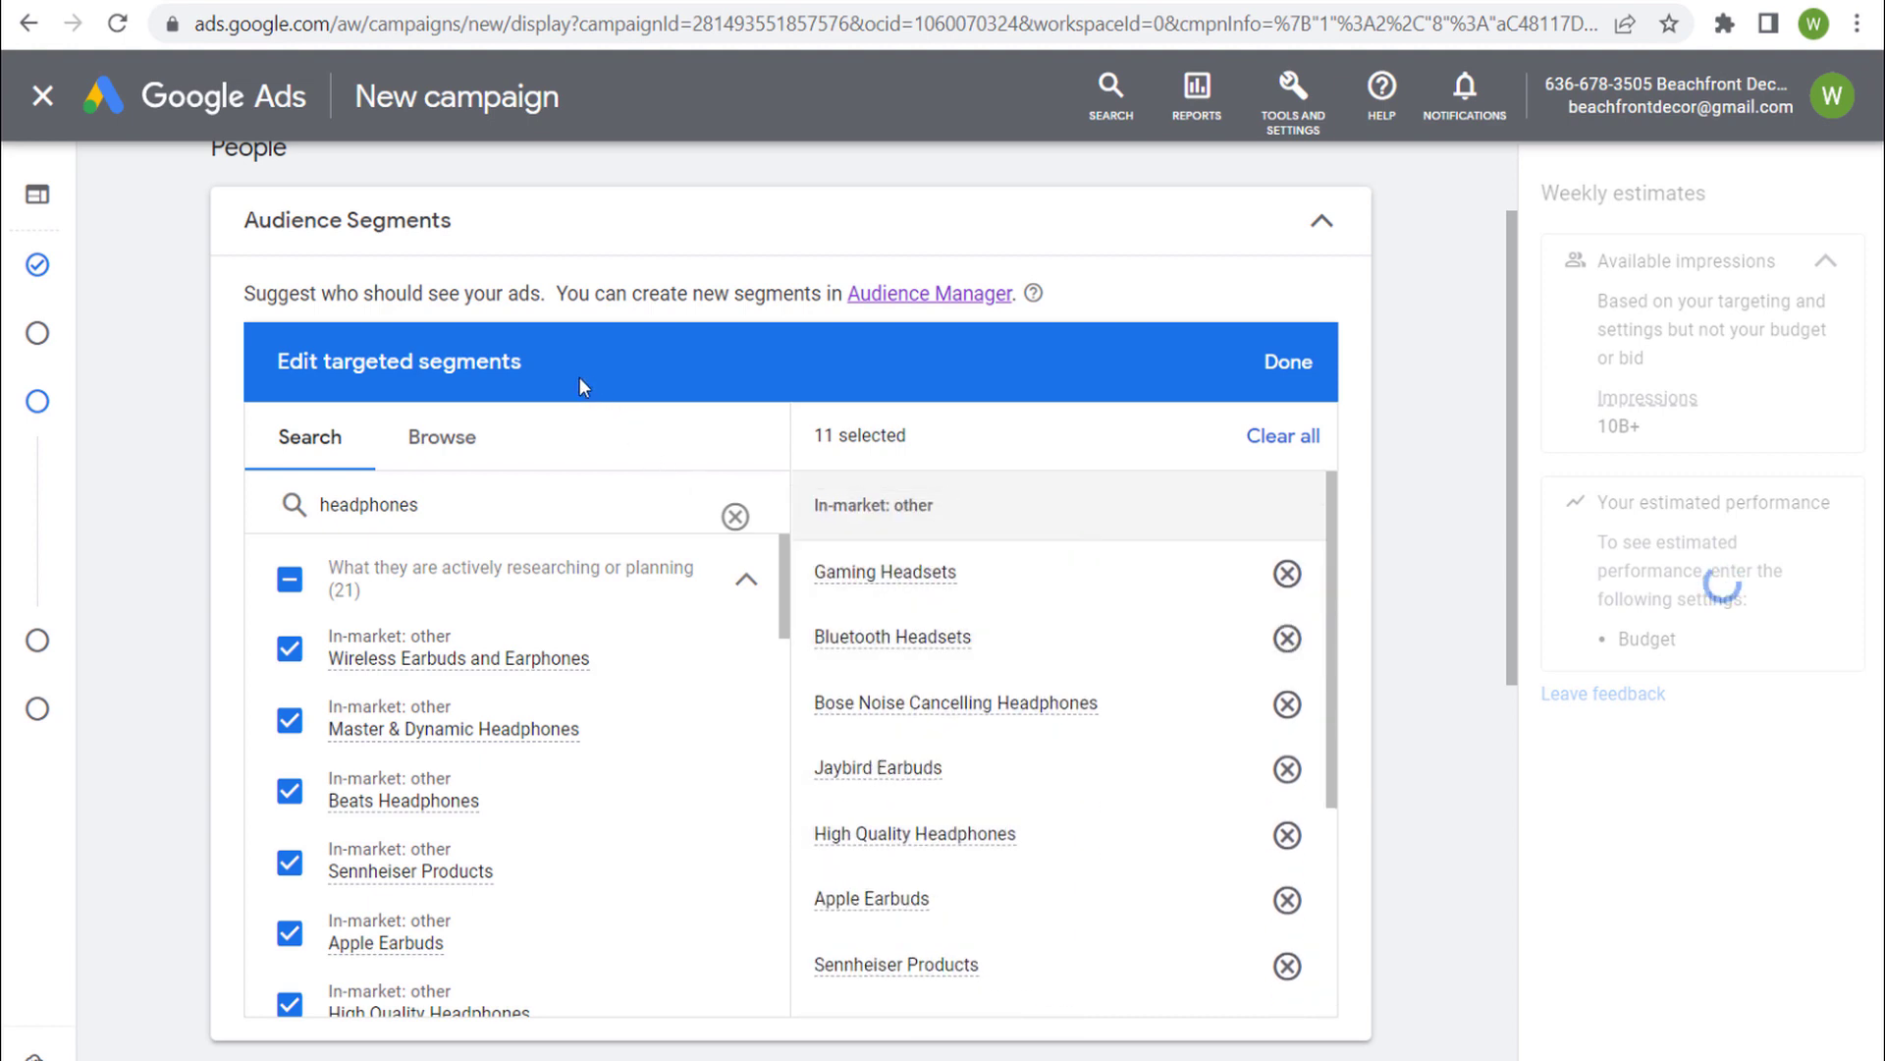
Browse to Your custom audience segments and expand the Headphones Audience keyword list.
left_click(448, 437)
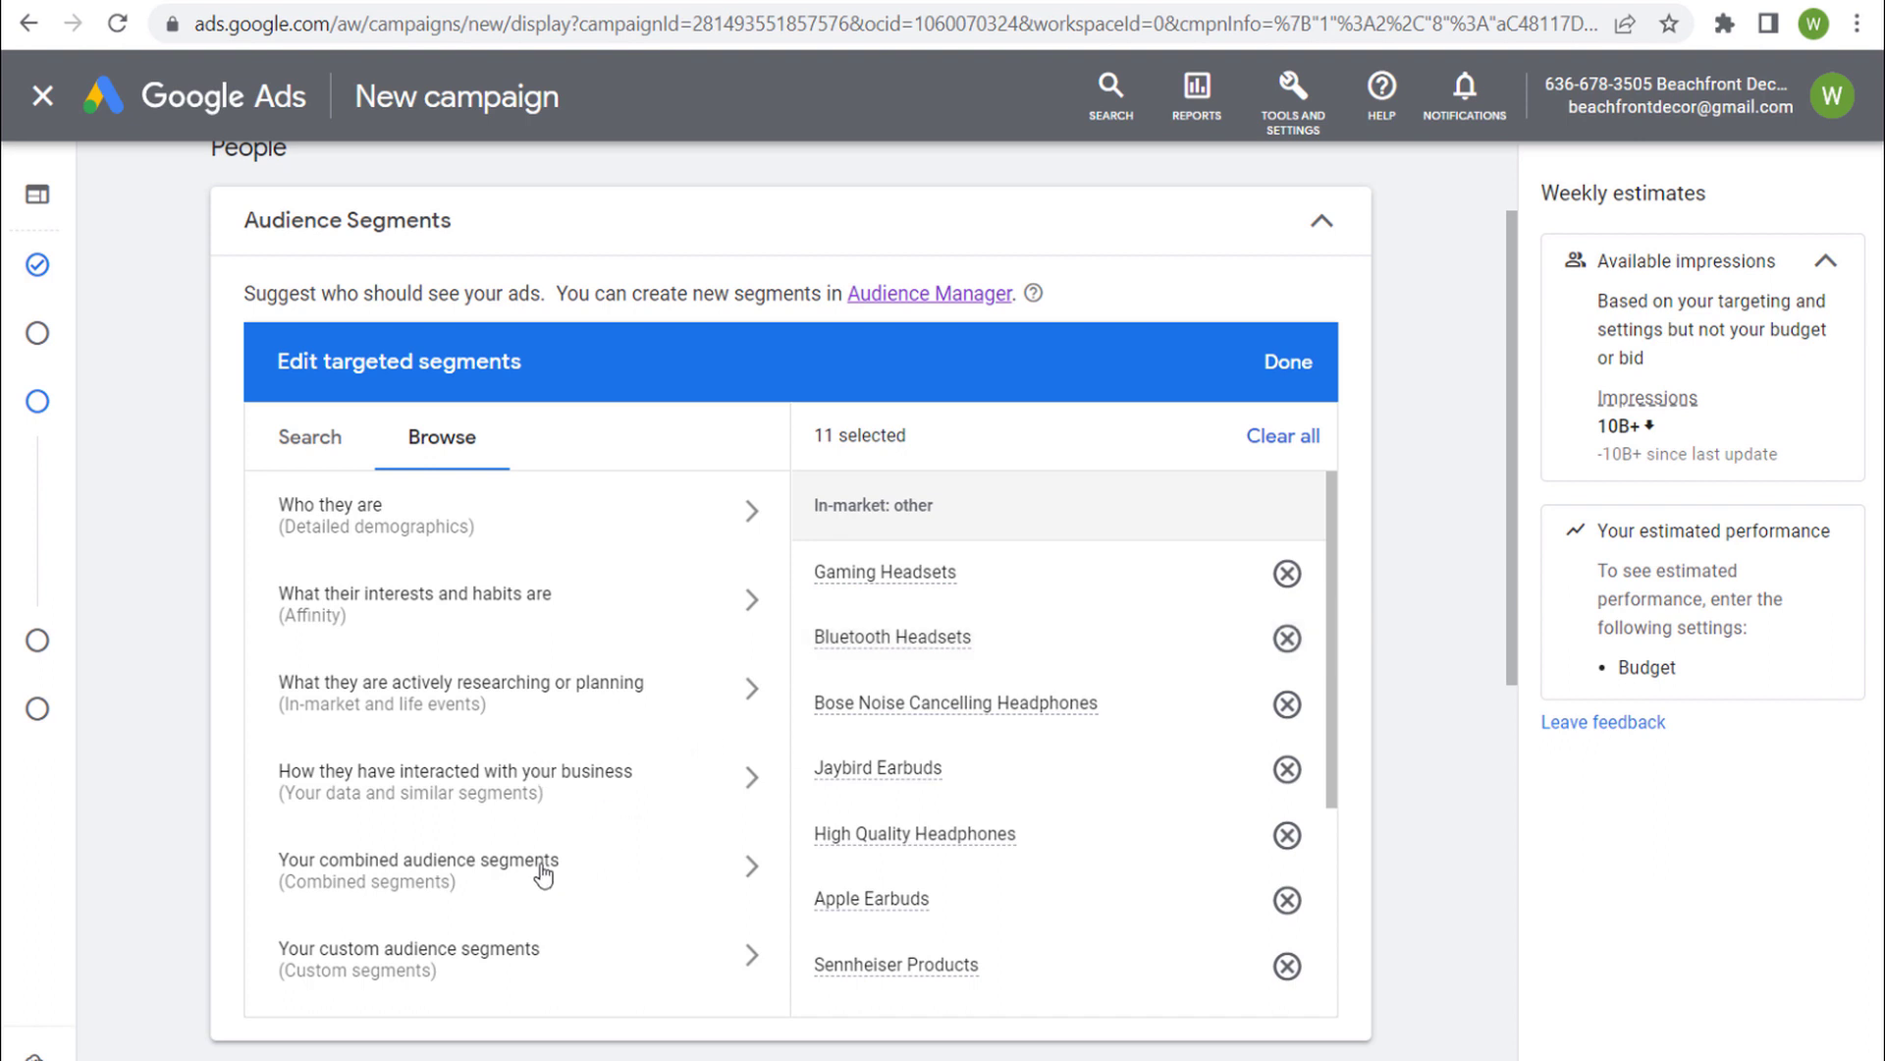
left_click(644, 970)
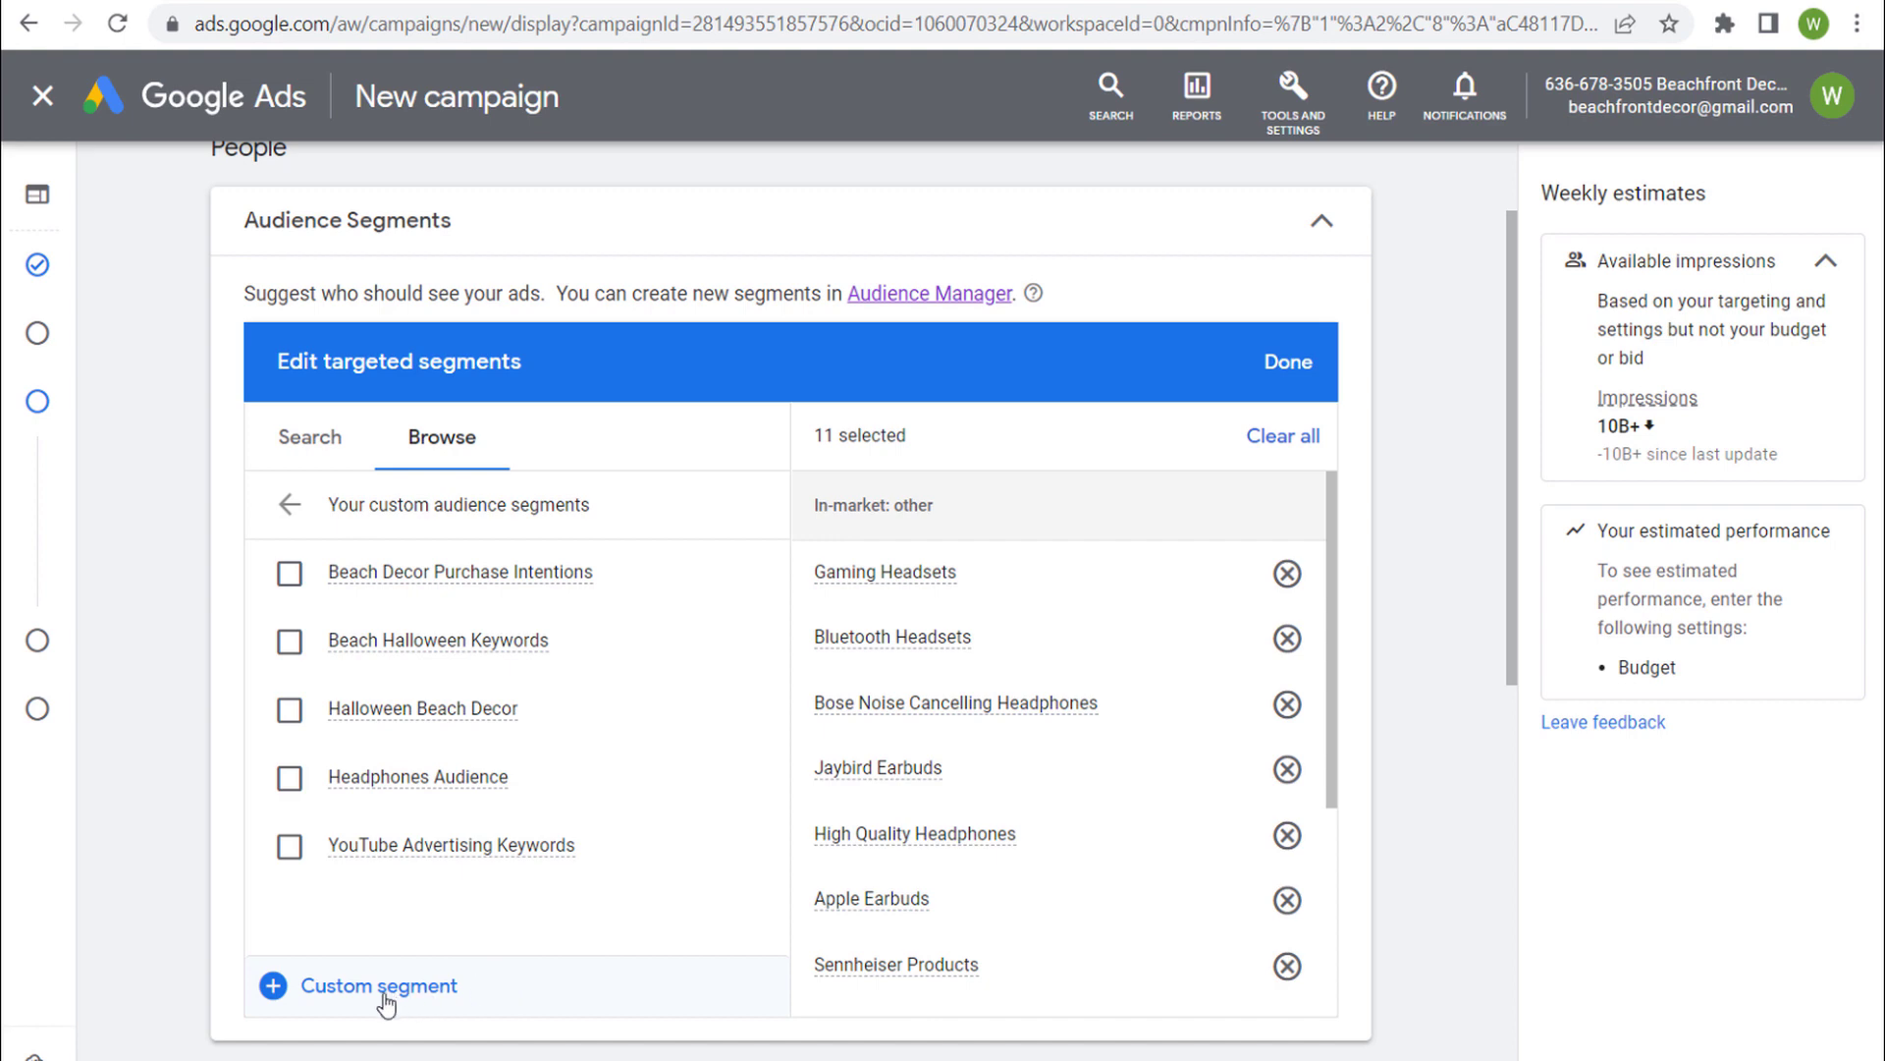
mouse_move(383, 786)
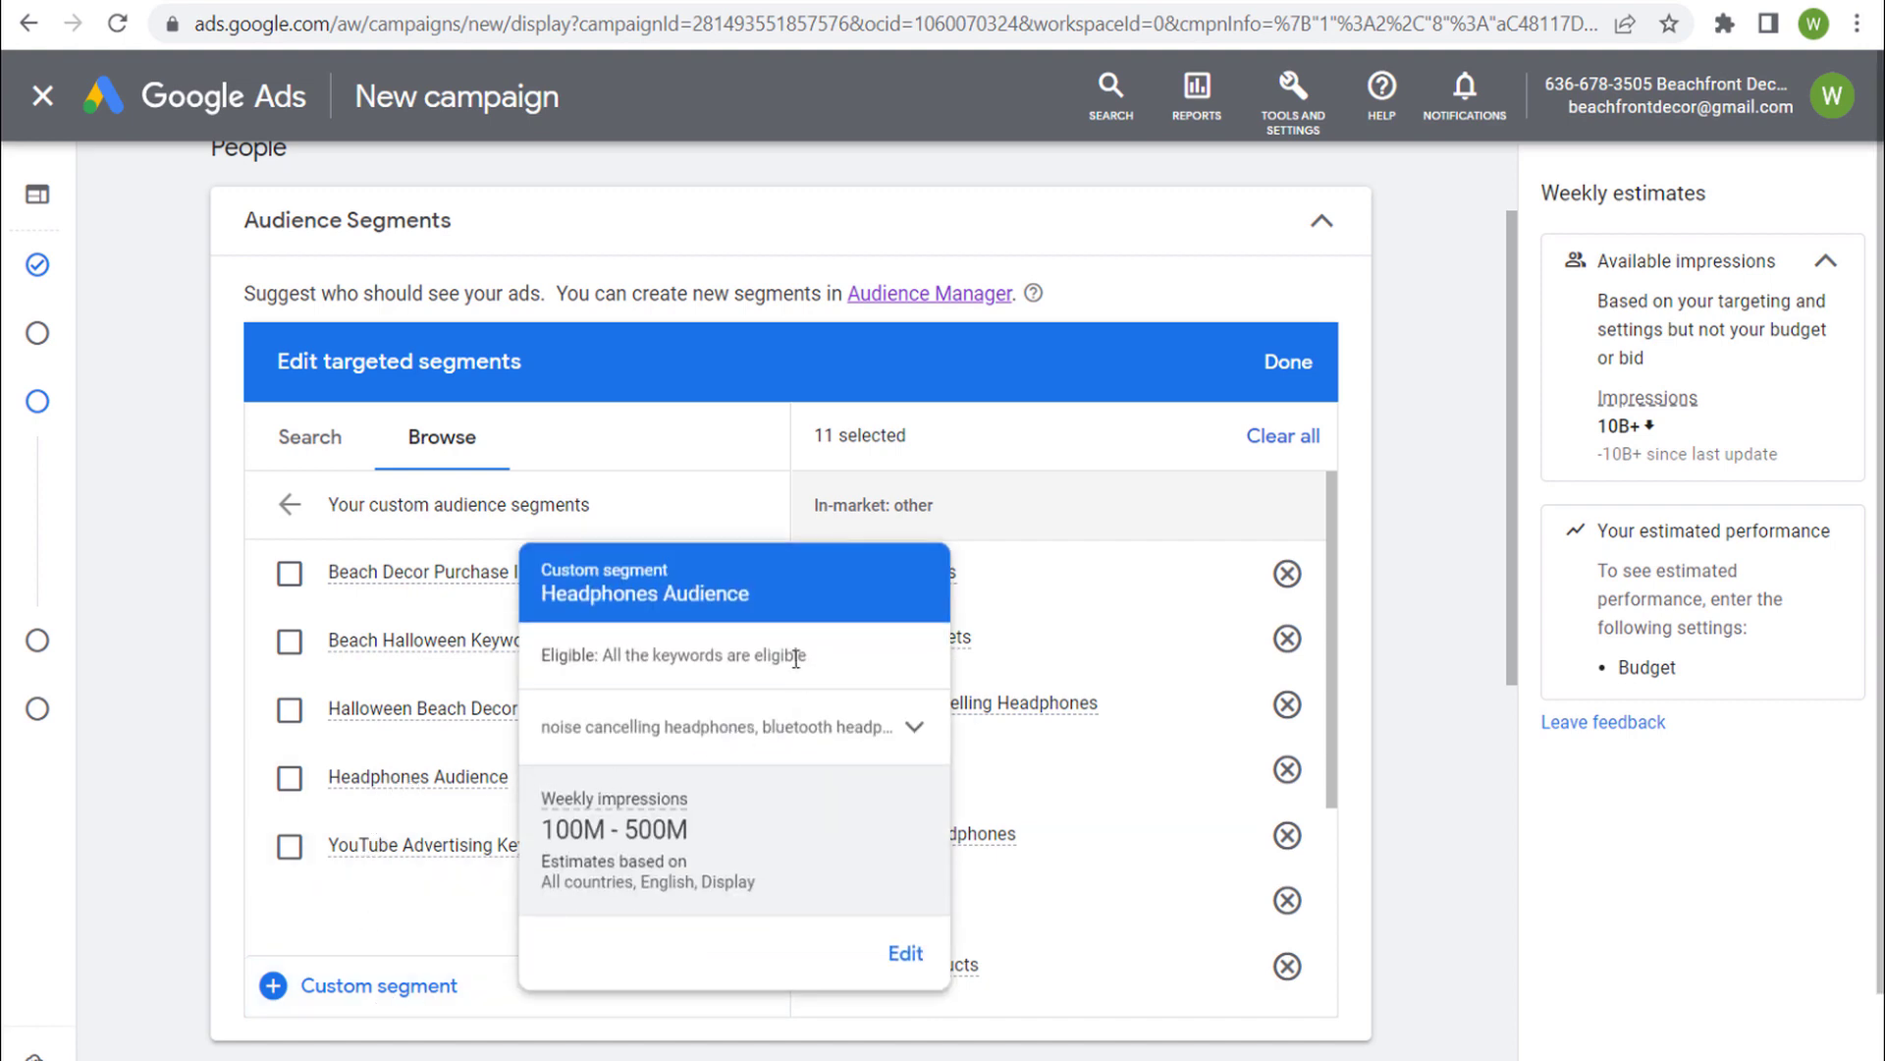
left_click(909, 731)
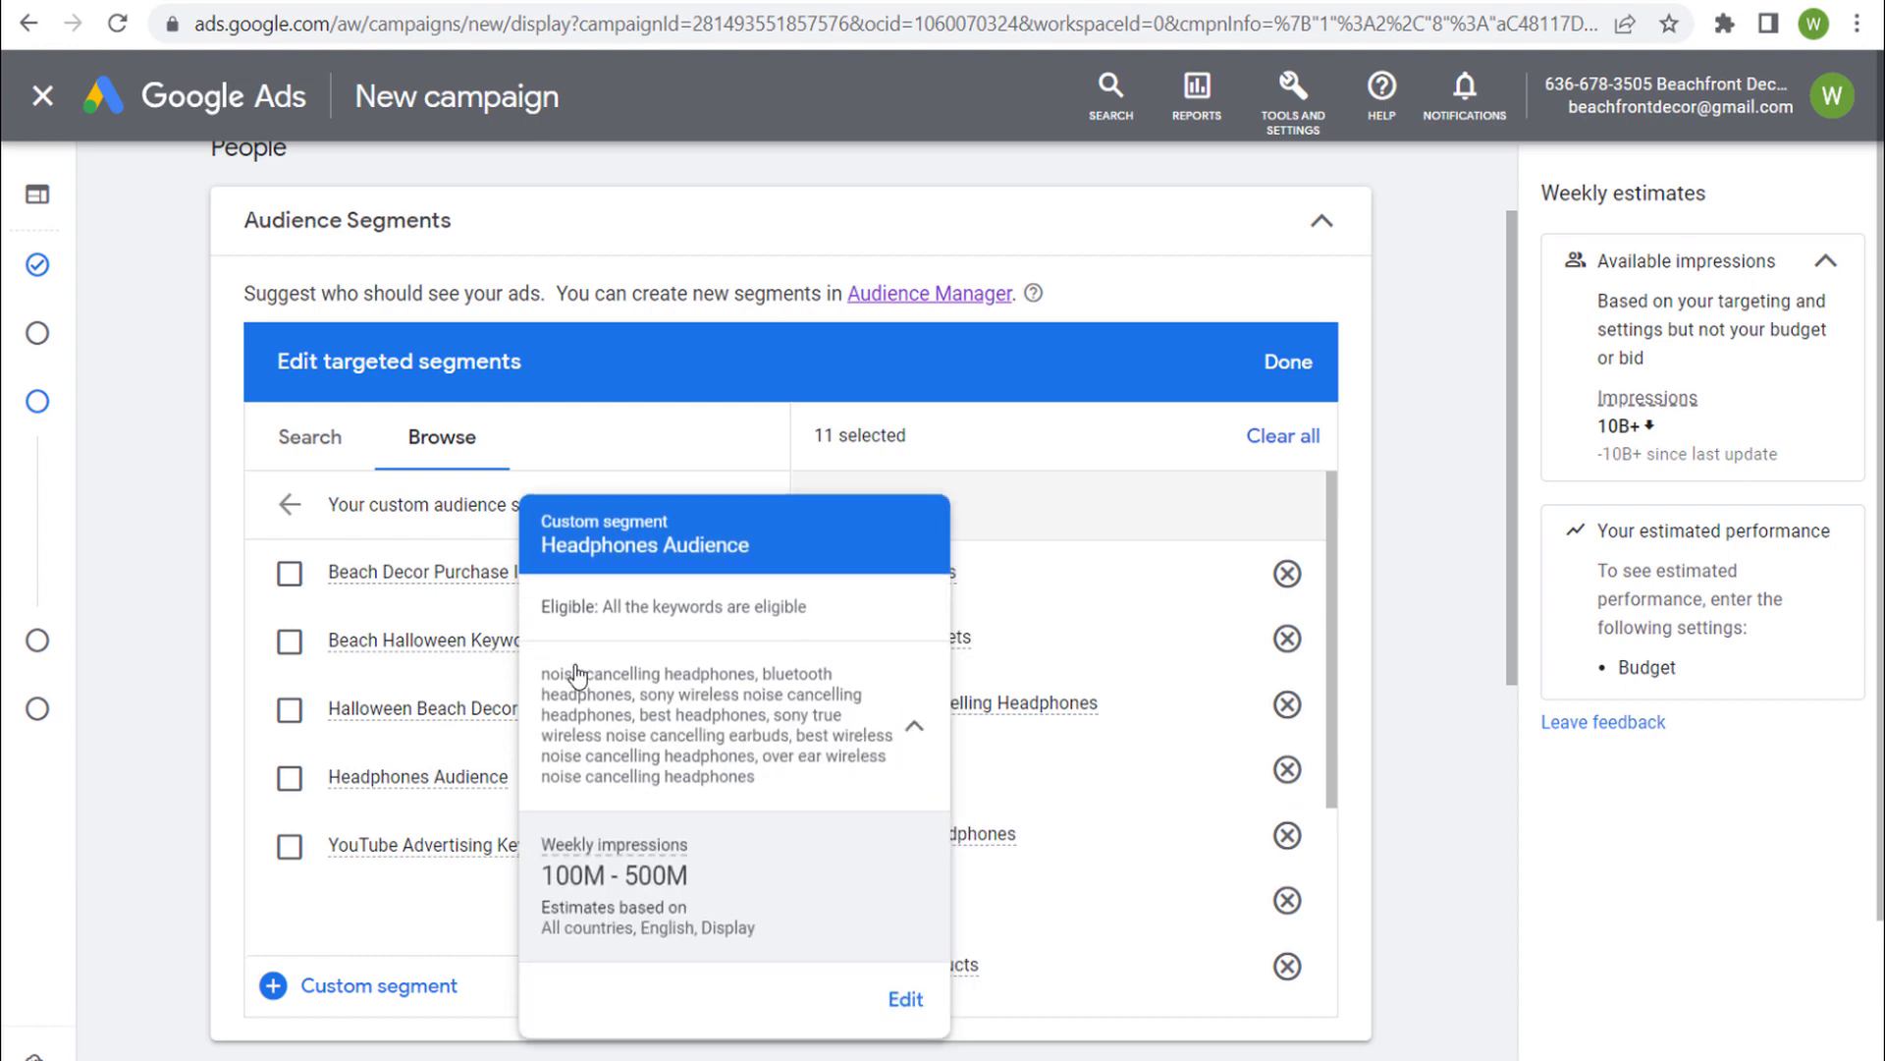
left_click_drag(541, 675, 793, 682)
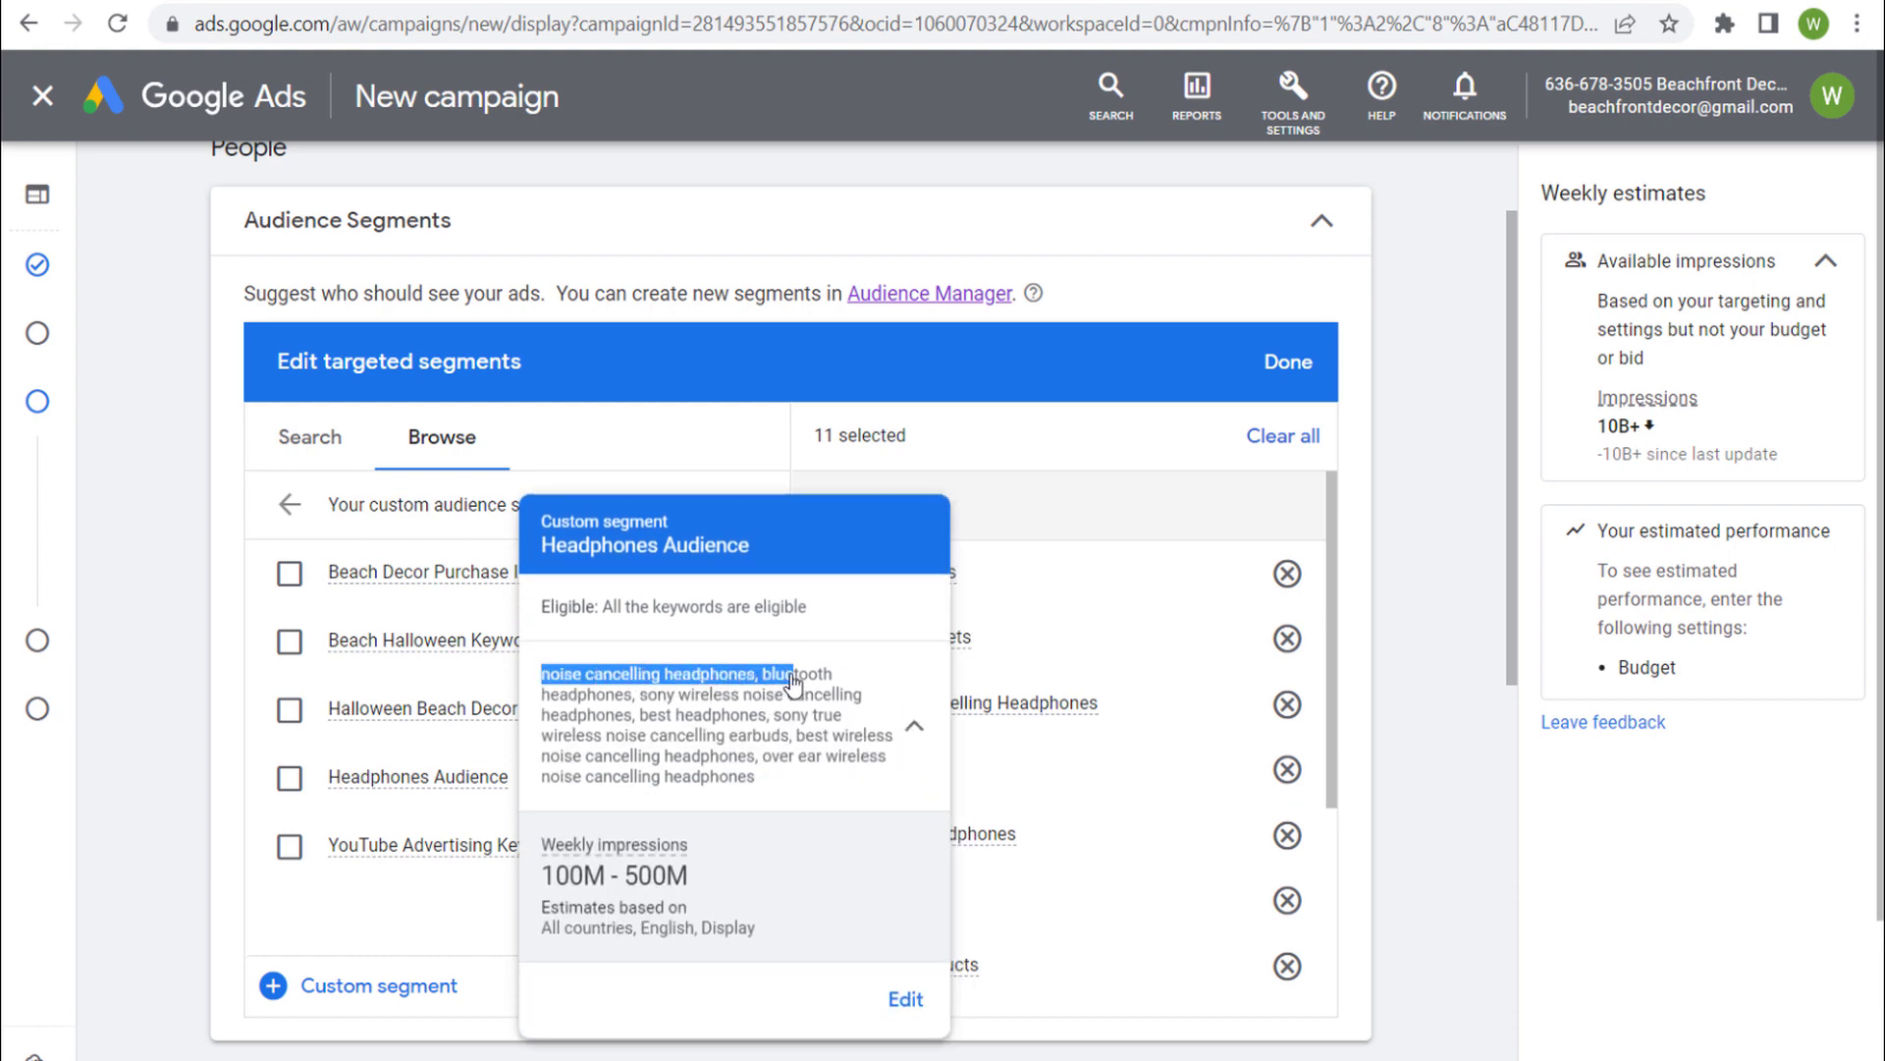
left_click(793, 785)
Begin a new custom segment based on Google search terms, then cancel without saving.
left_click(353, 986)
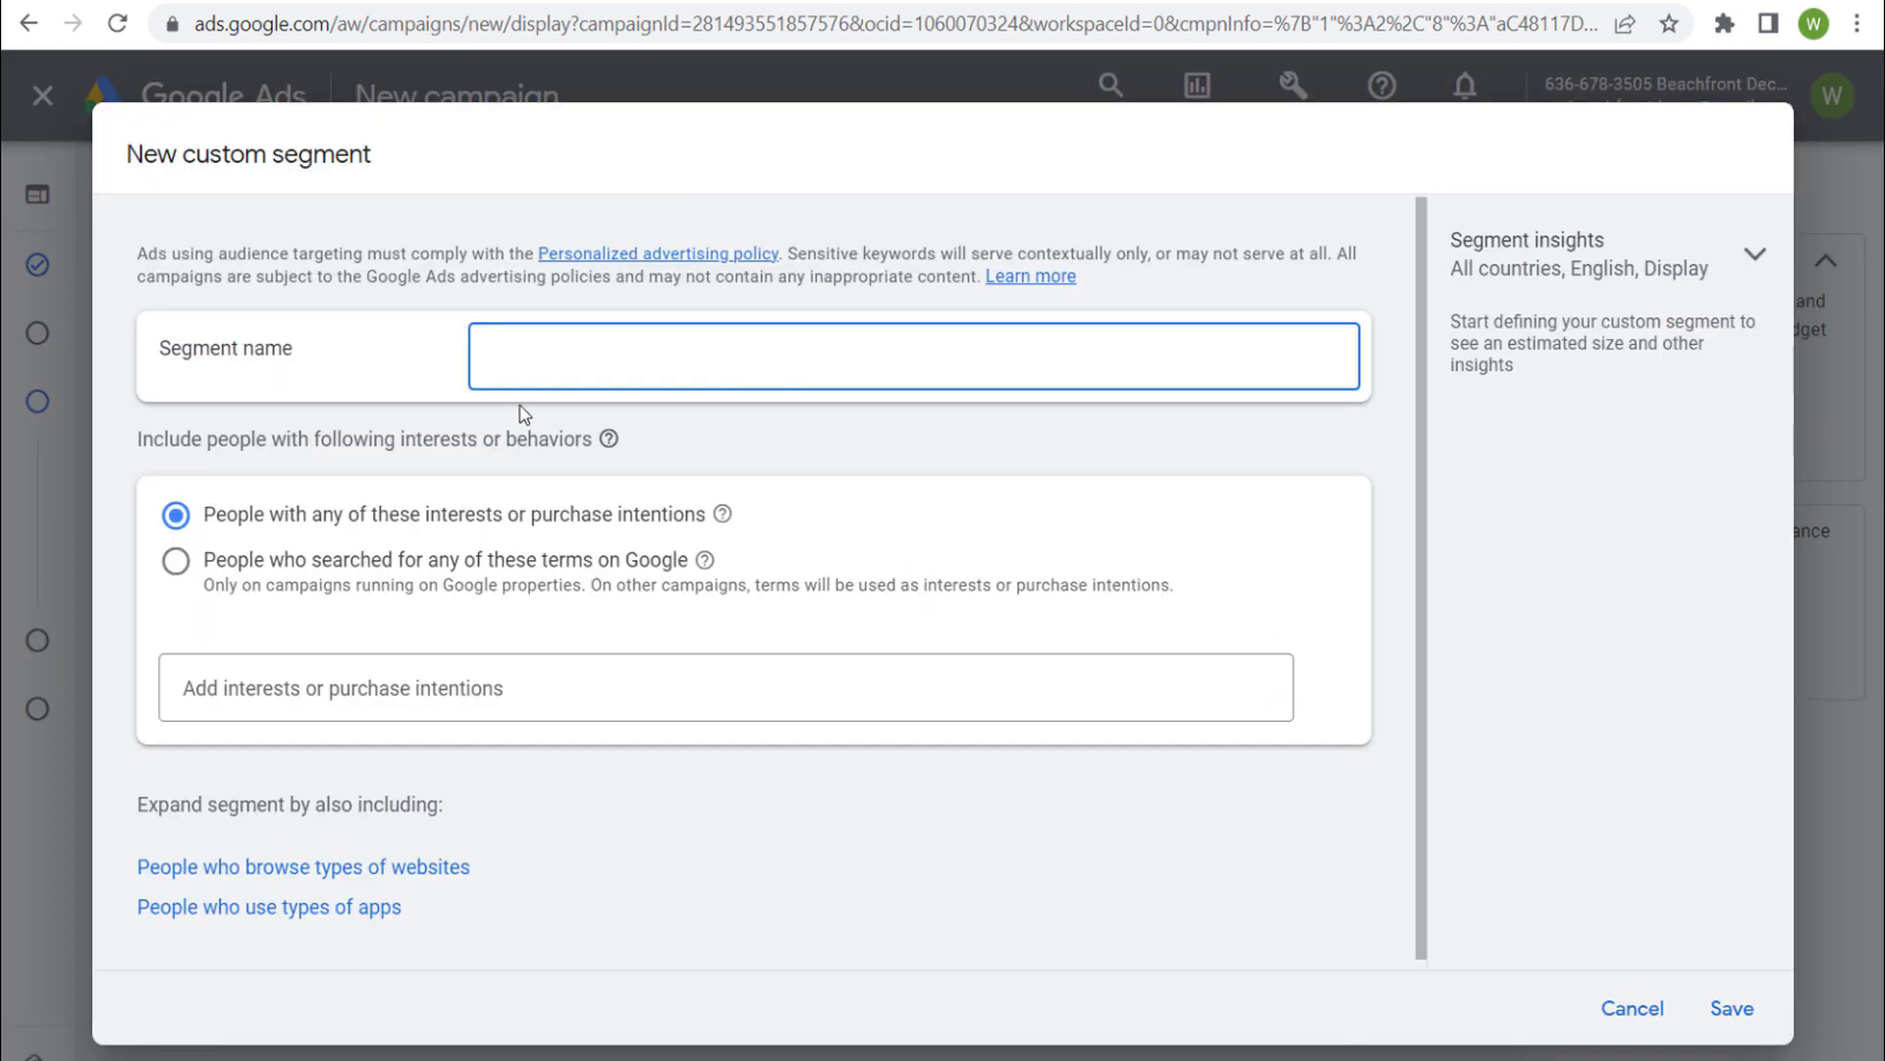
left_click(179, 562)
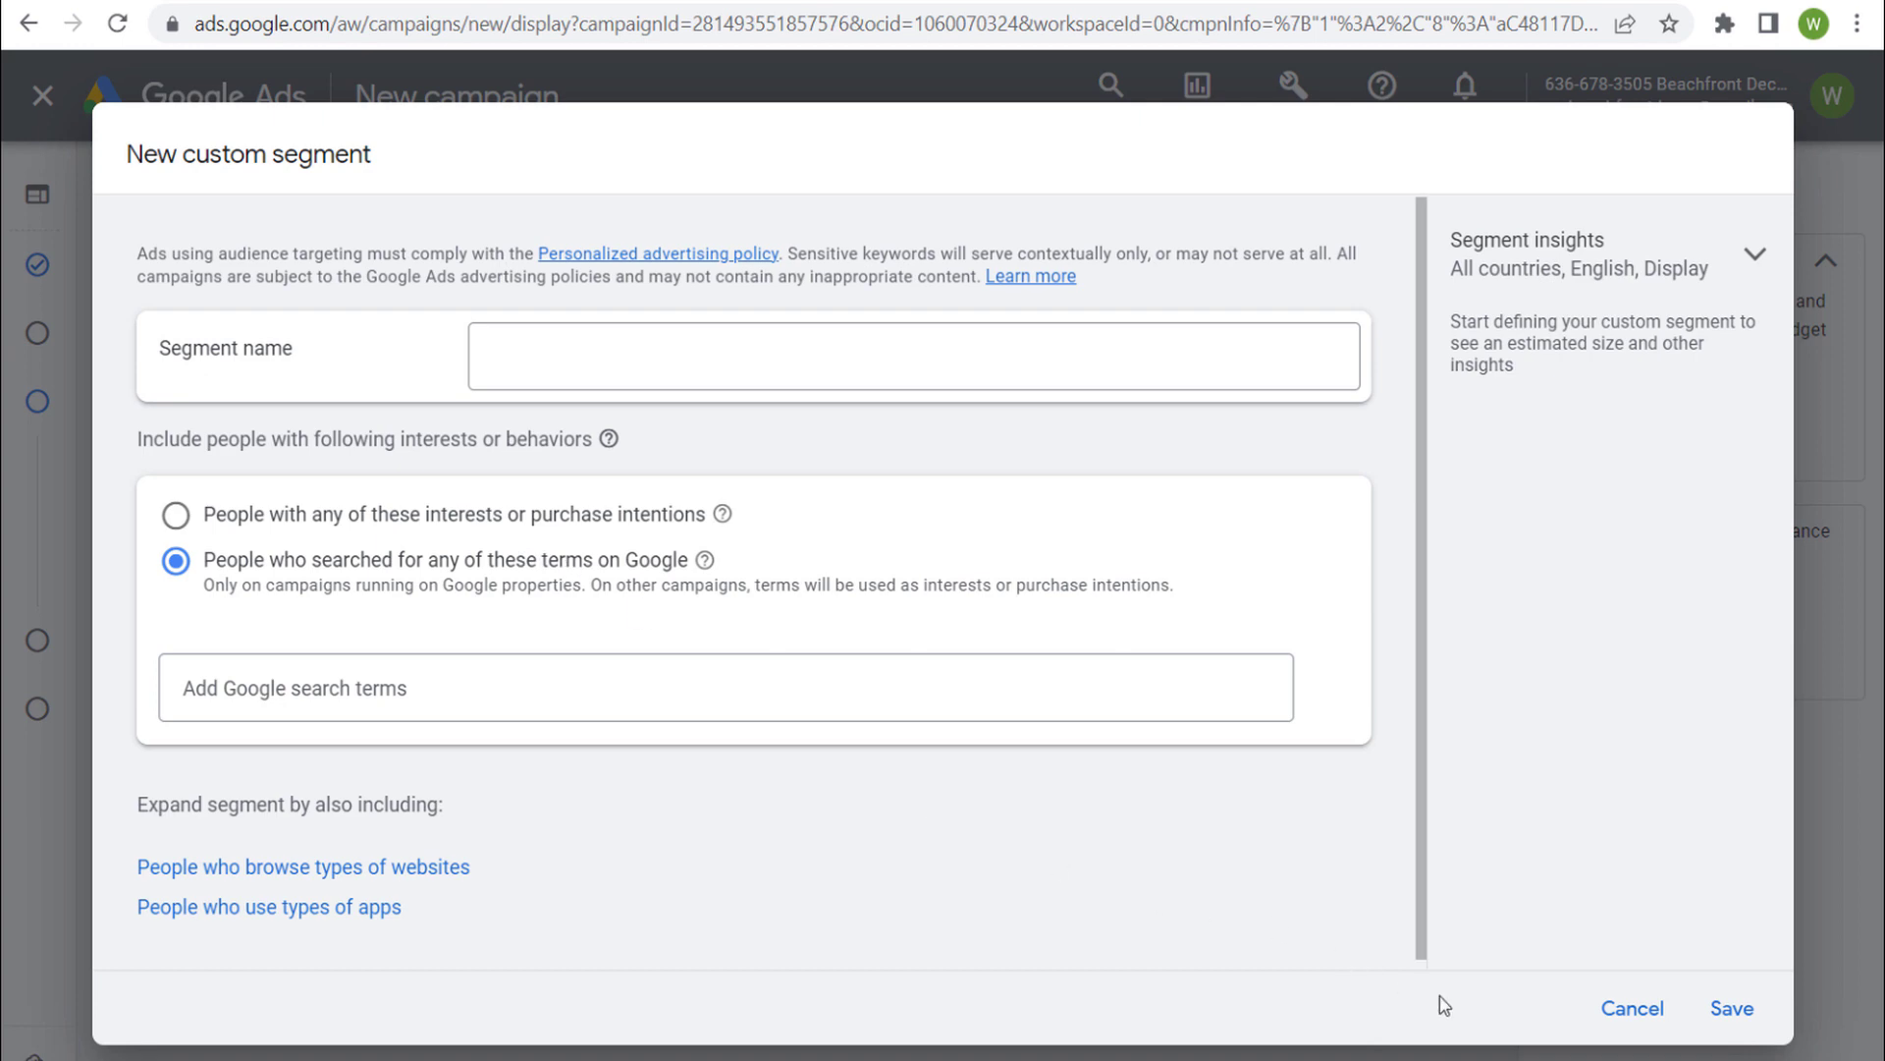
left_click(1632, 1010)
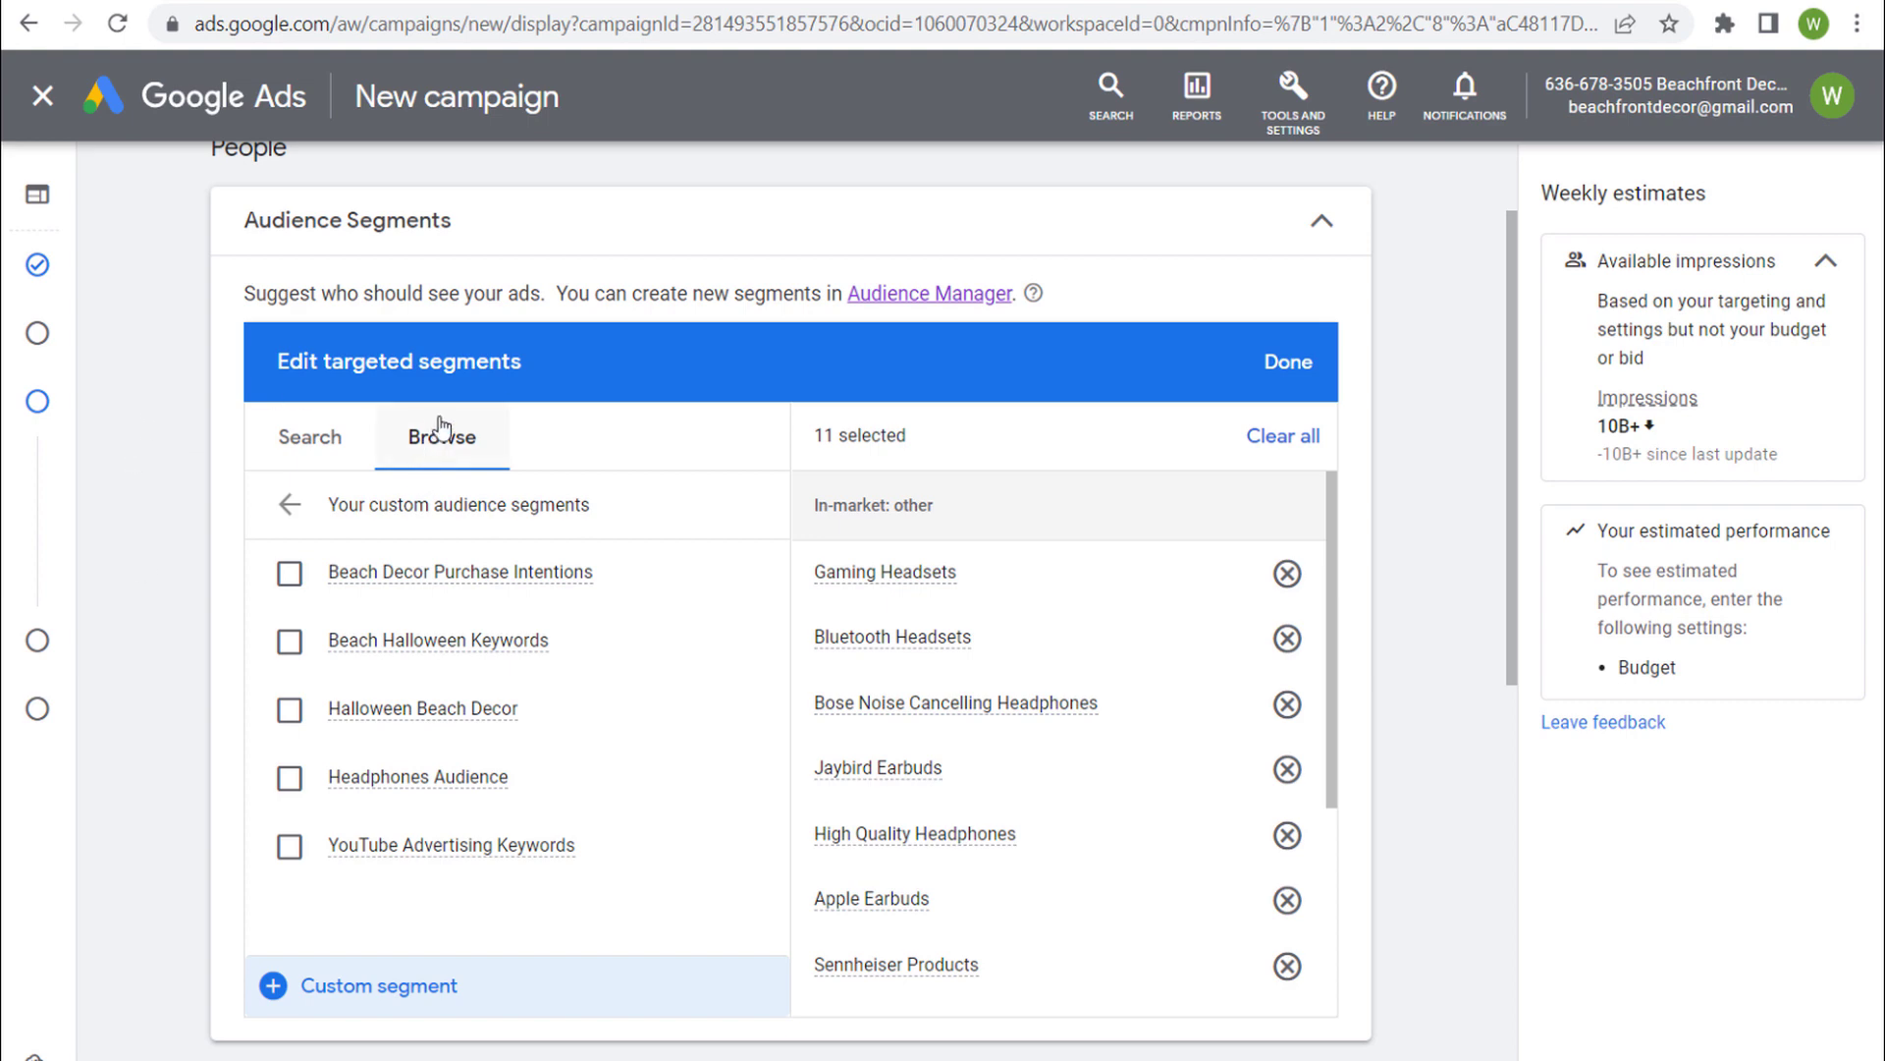
Confirm the 11 audience segments and reveal the Demographics, Keywords and Topics options.
left_click(1282, 363)
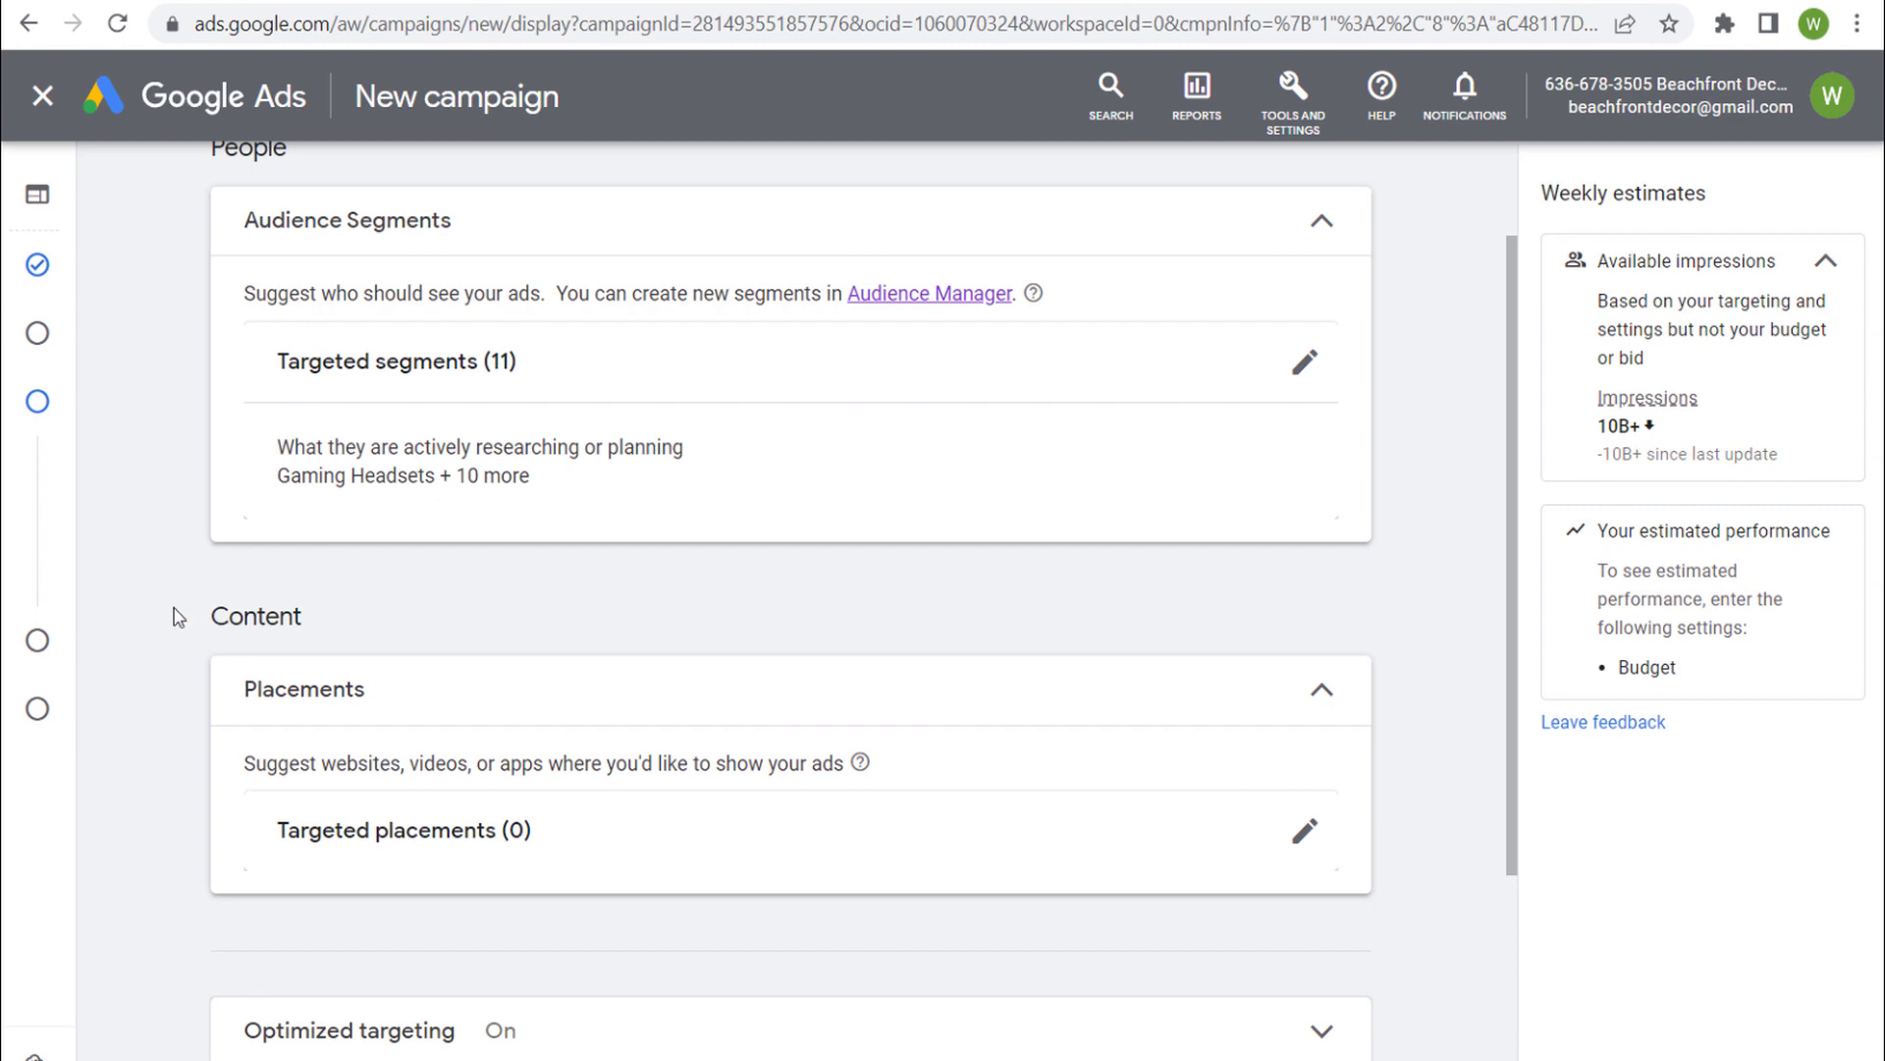
scroll(177, 617, "down", 3)
left_click(460, 817)
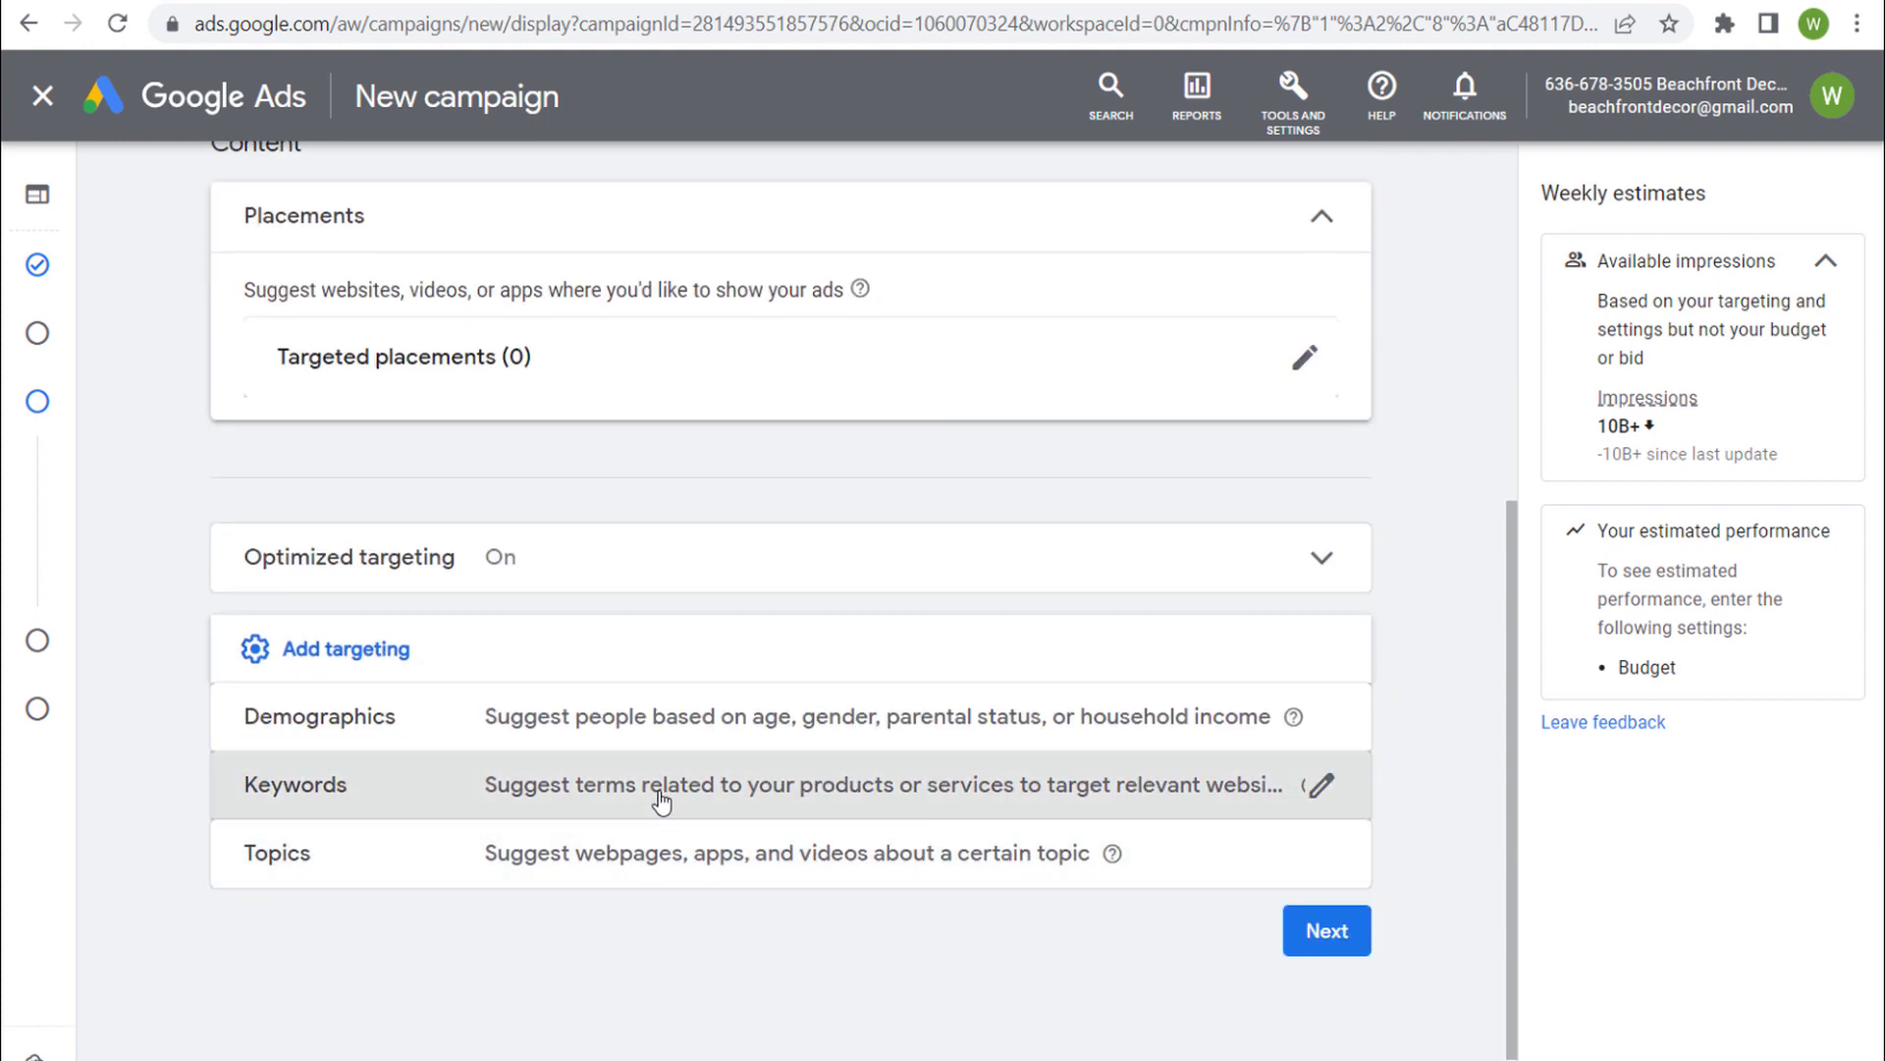
Add keywords wireless bluetooth headphones, headphone sale and wireless noise cancelling headphones from 'headphones' ideas.
left_click(652, 901)
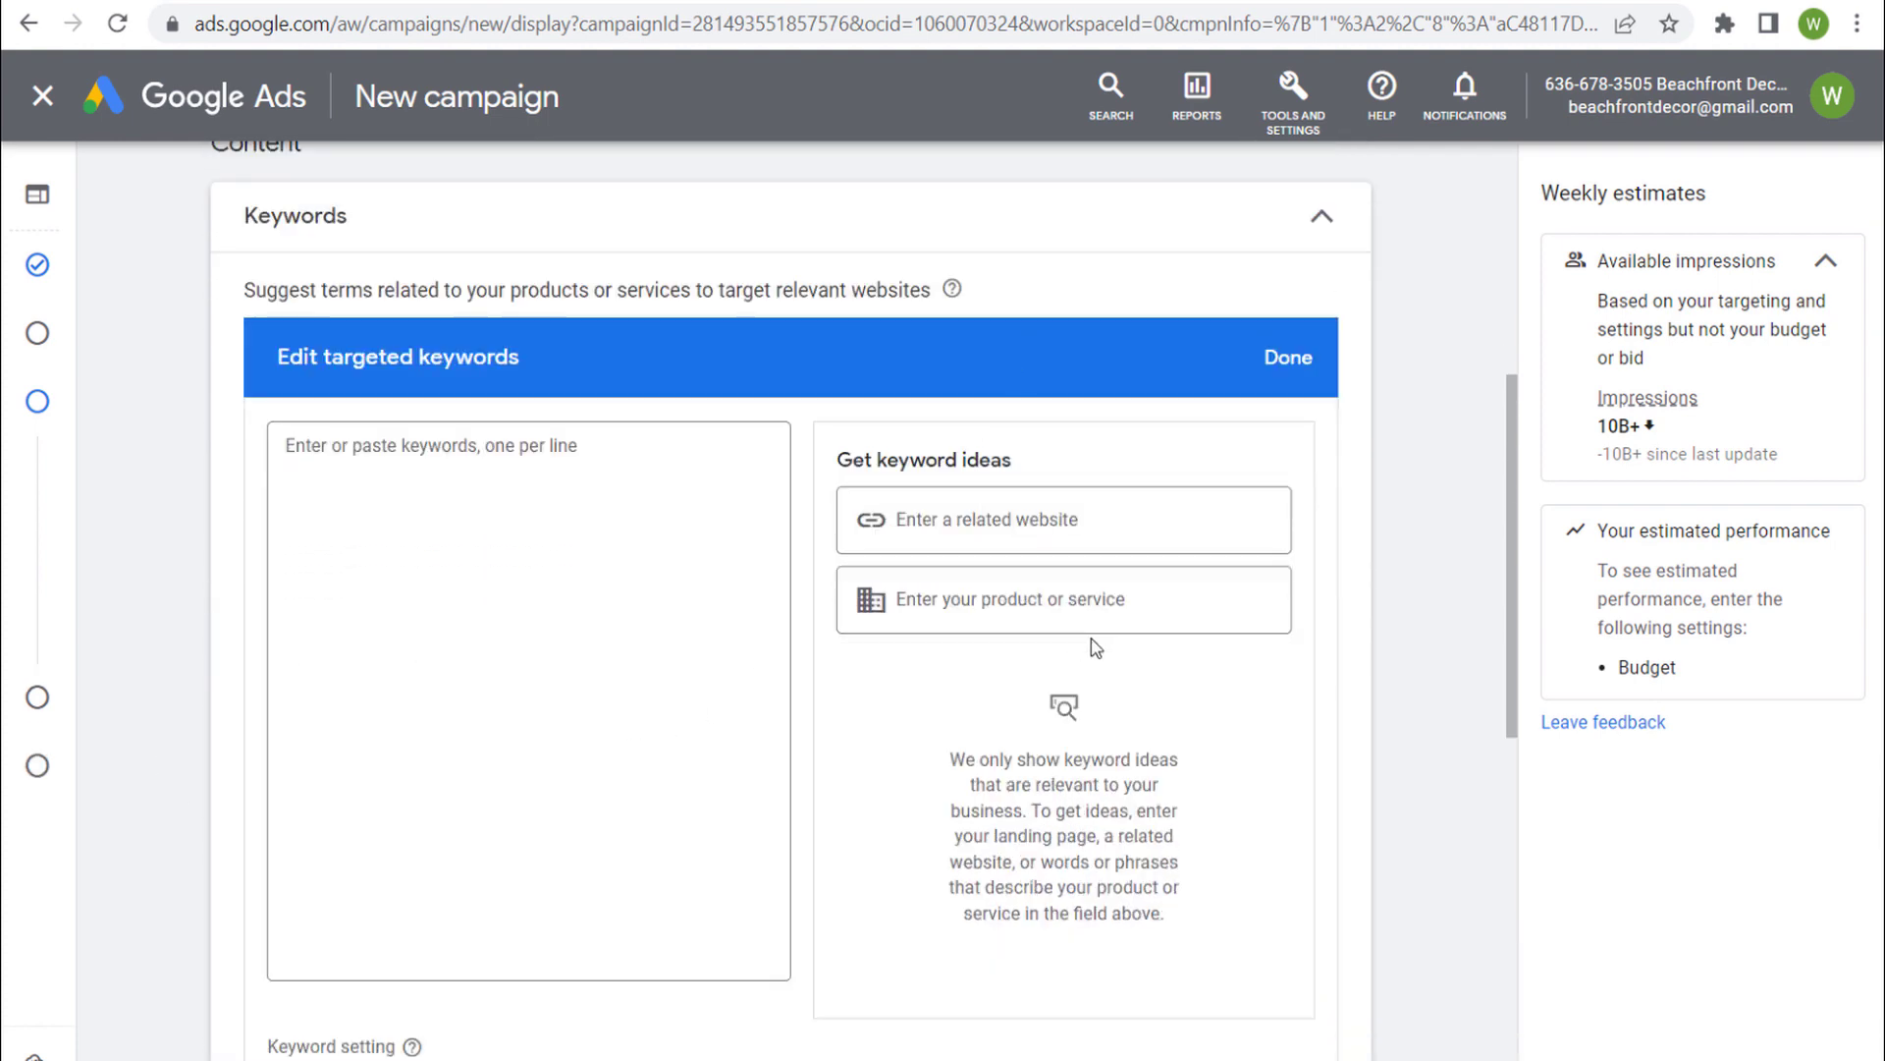
left_click(1120, 605)
type("headp")
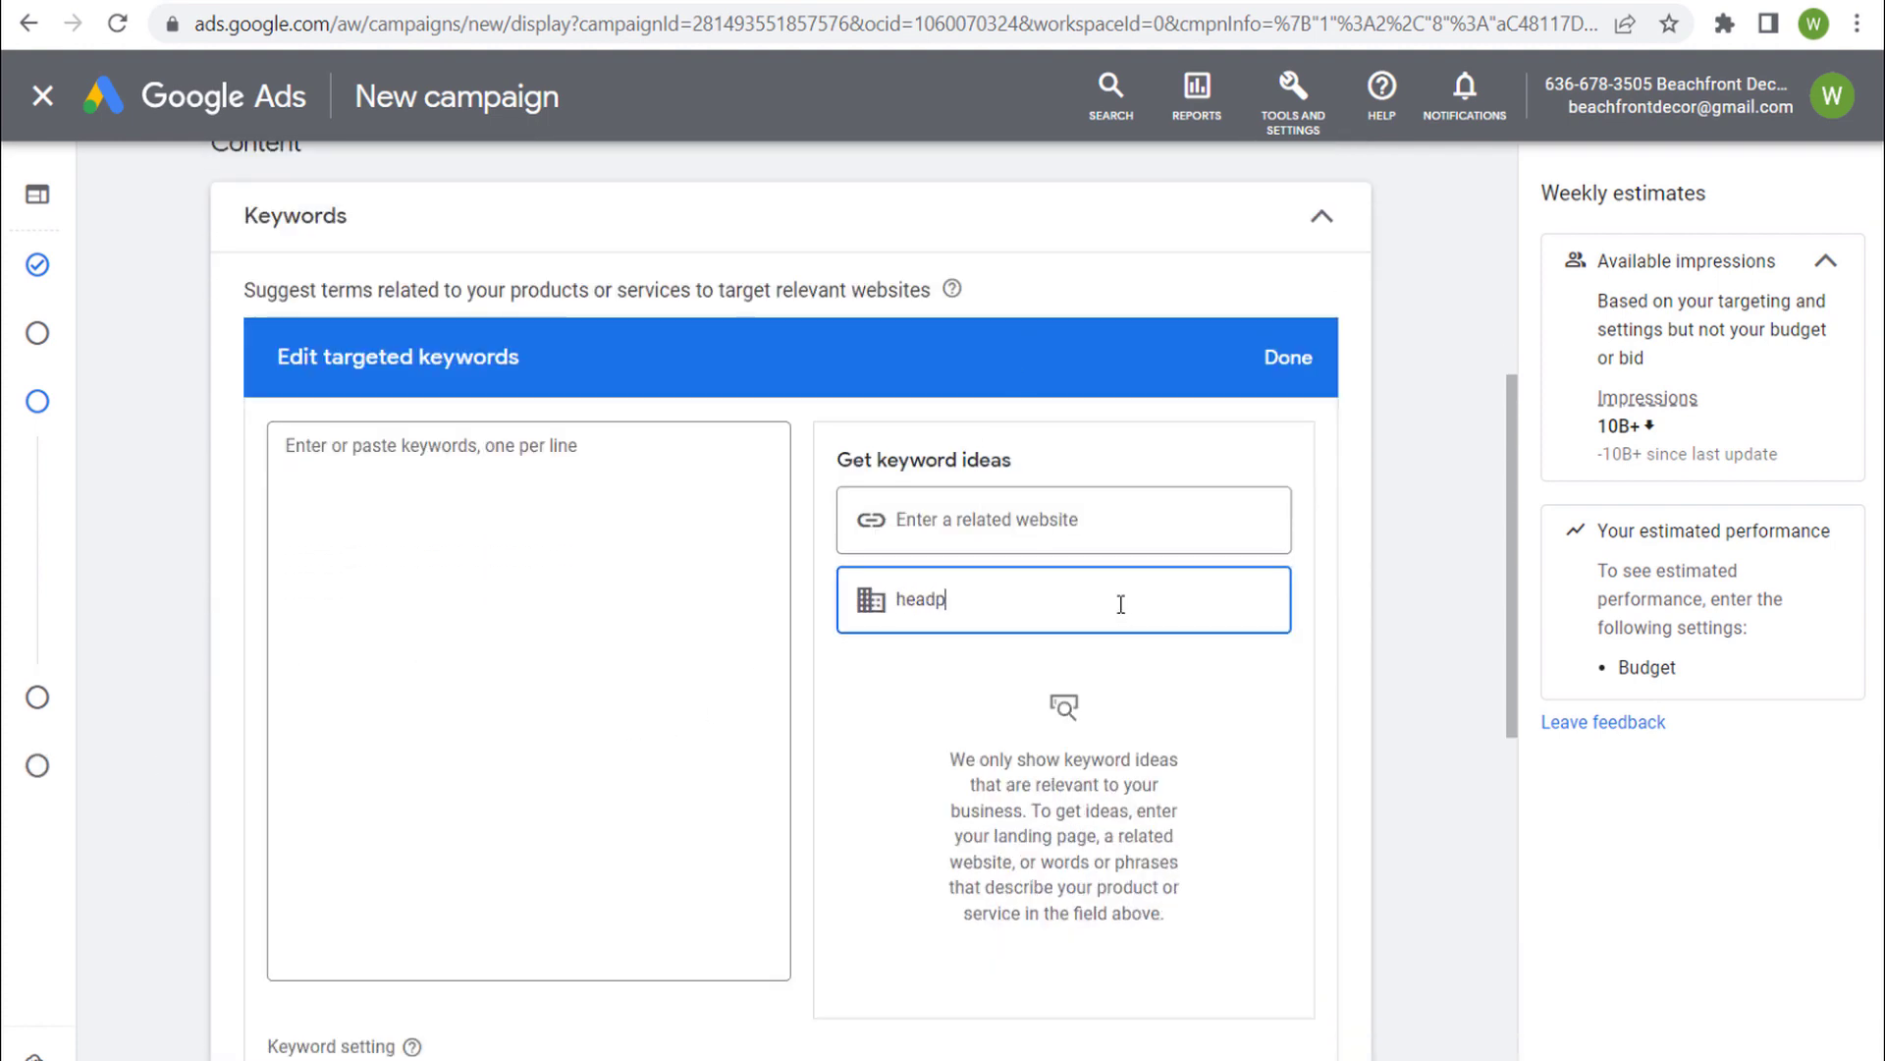
type("hones")
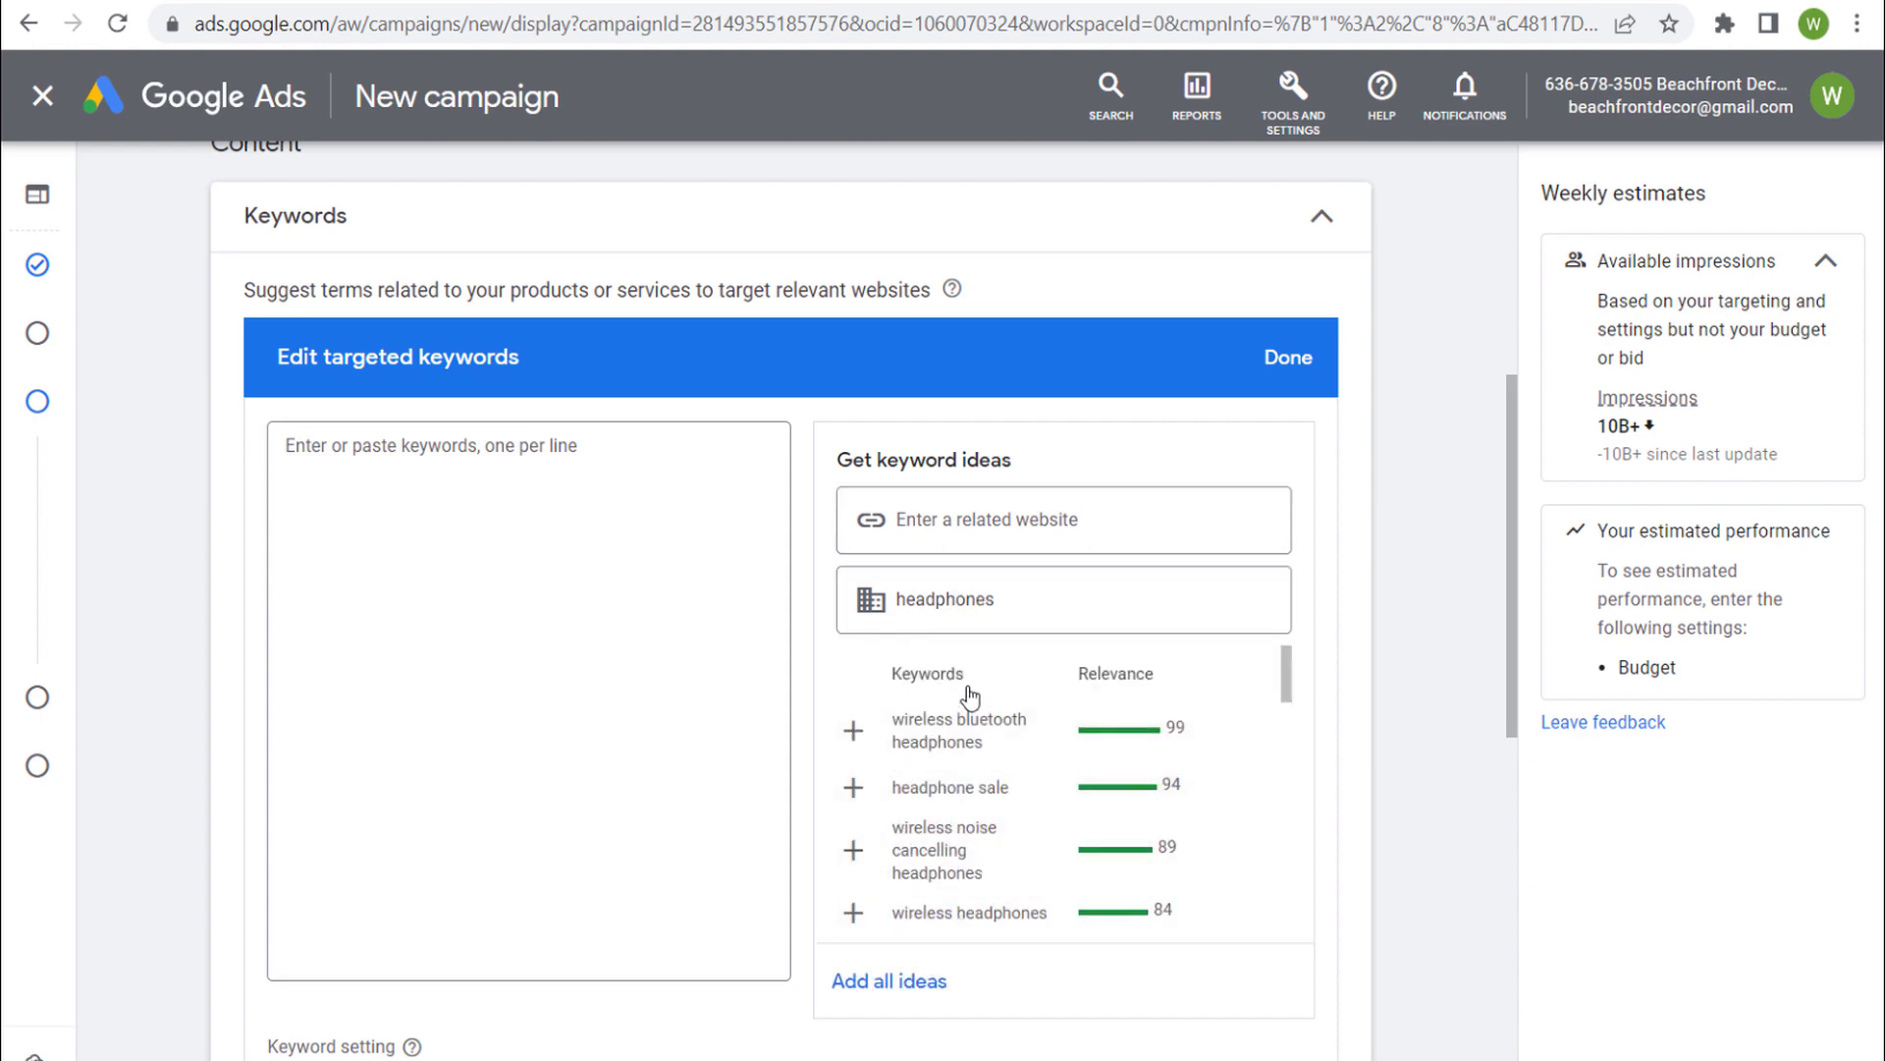
left_click(852, 736)
left_click(852, 736)
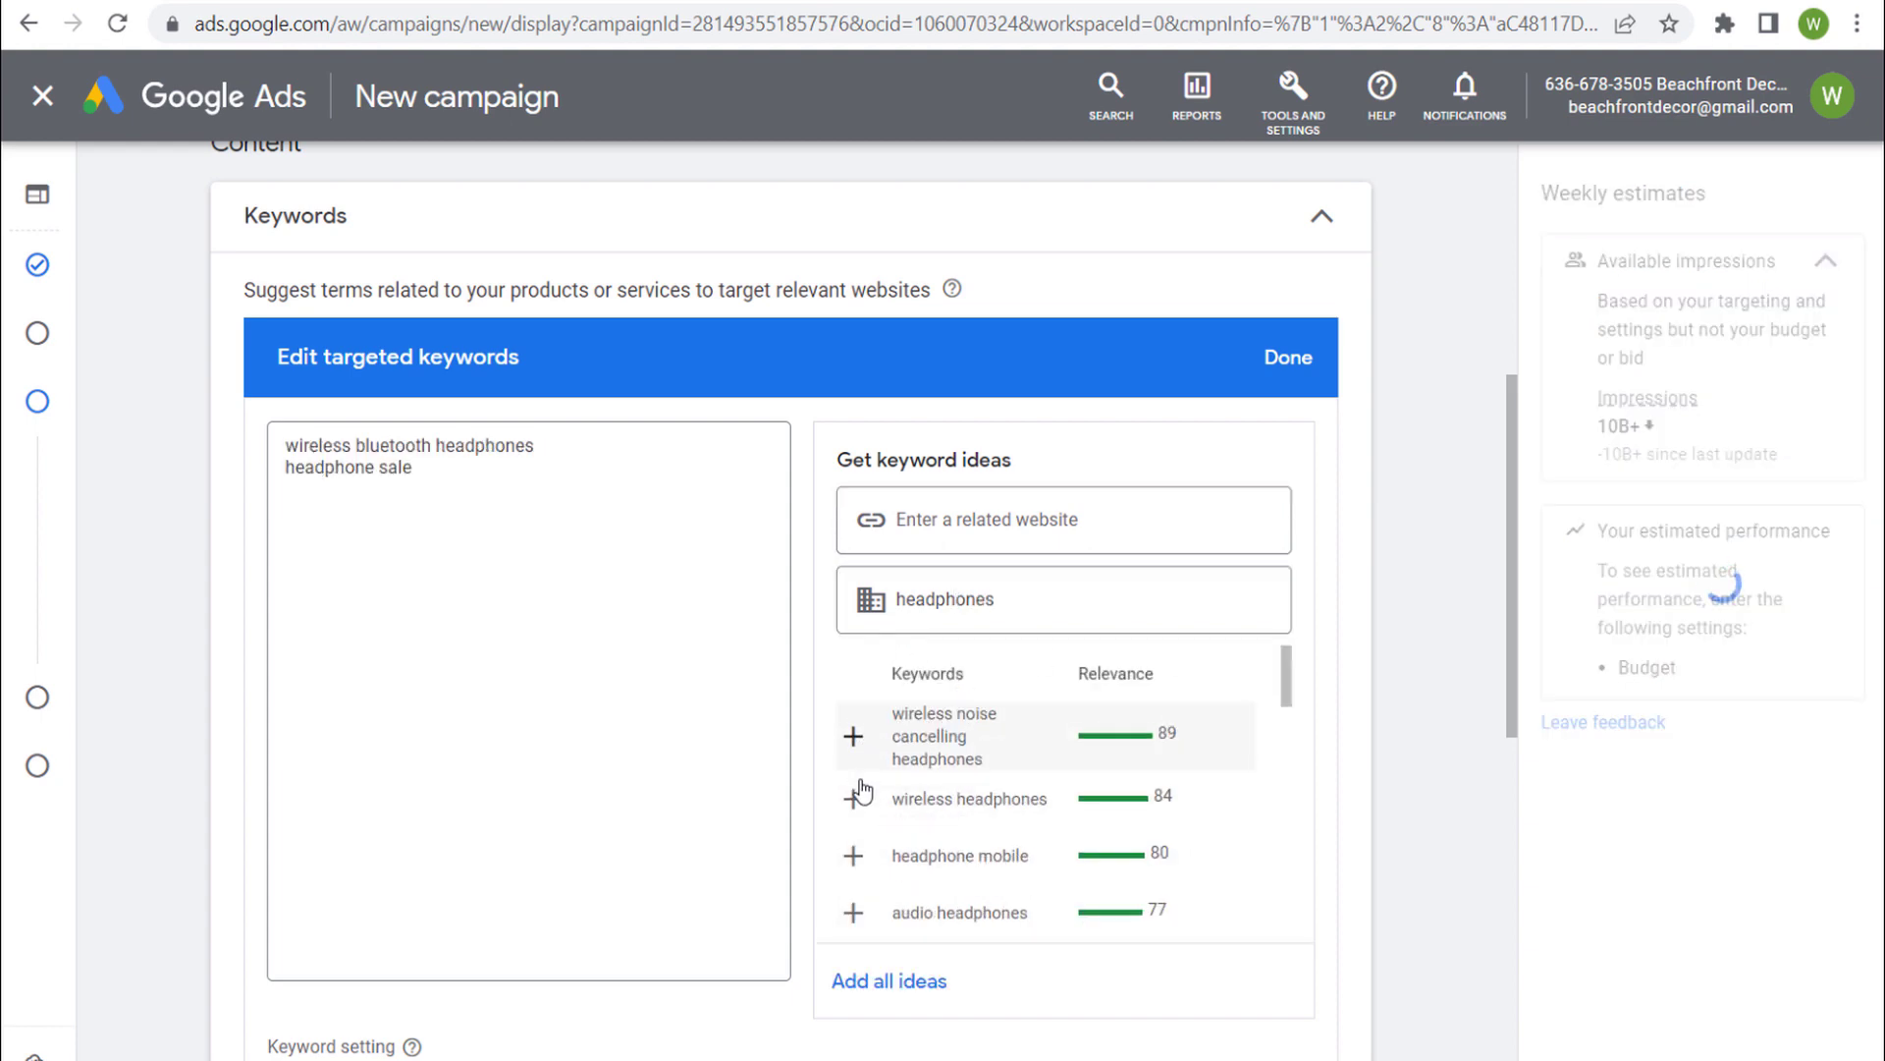
left_click(854, 743)
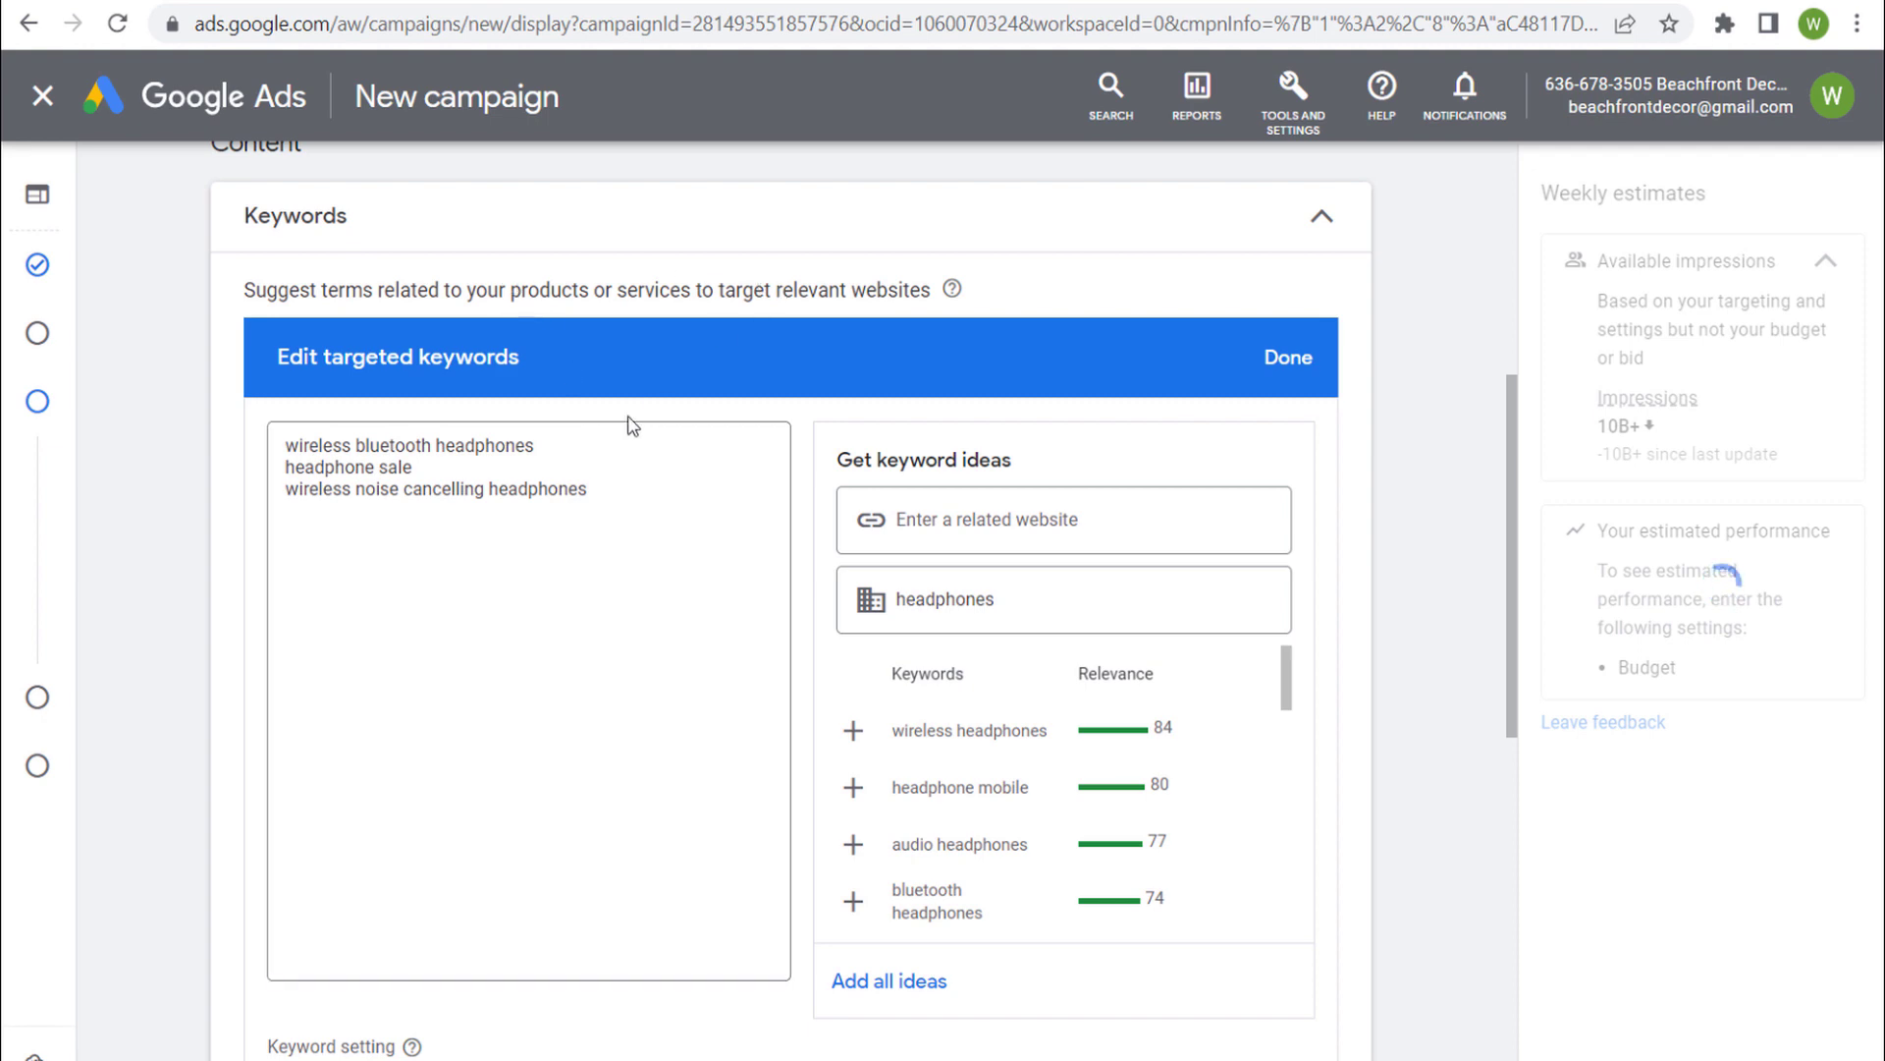
left_click_drag(625, 489, 298, 437)
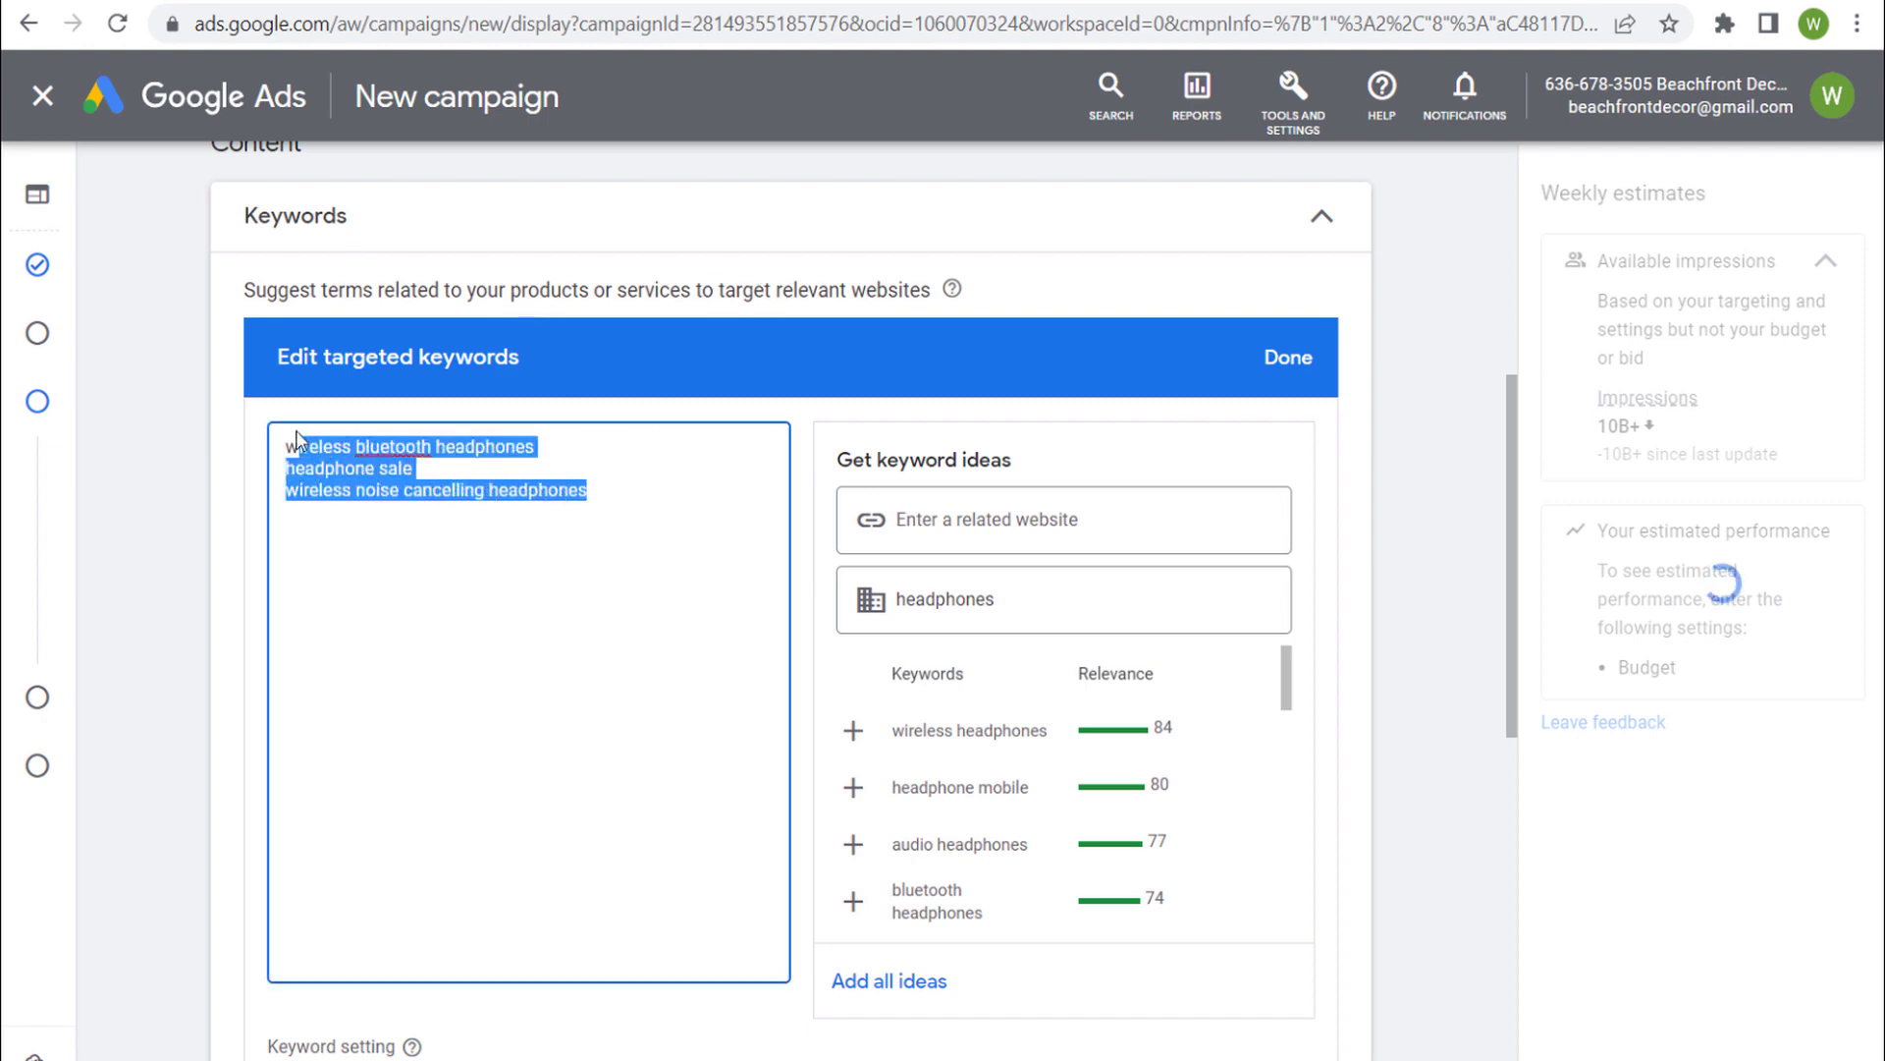
left_click(298, 449)
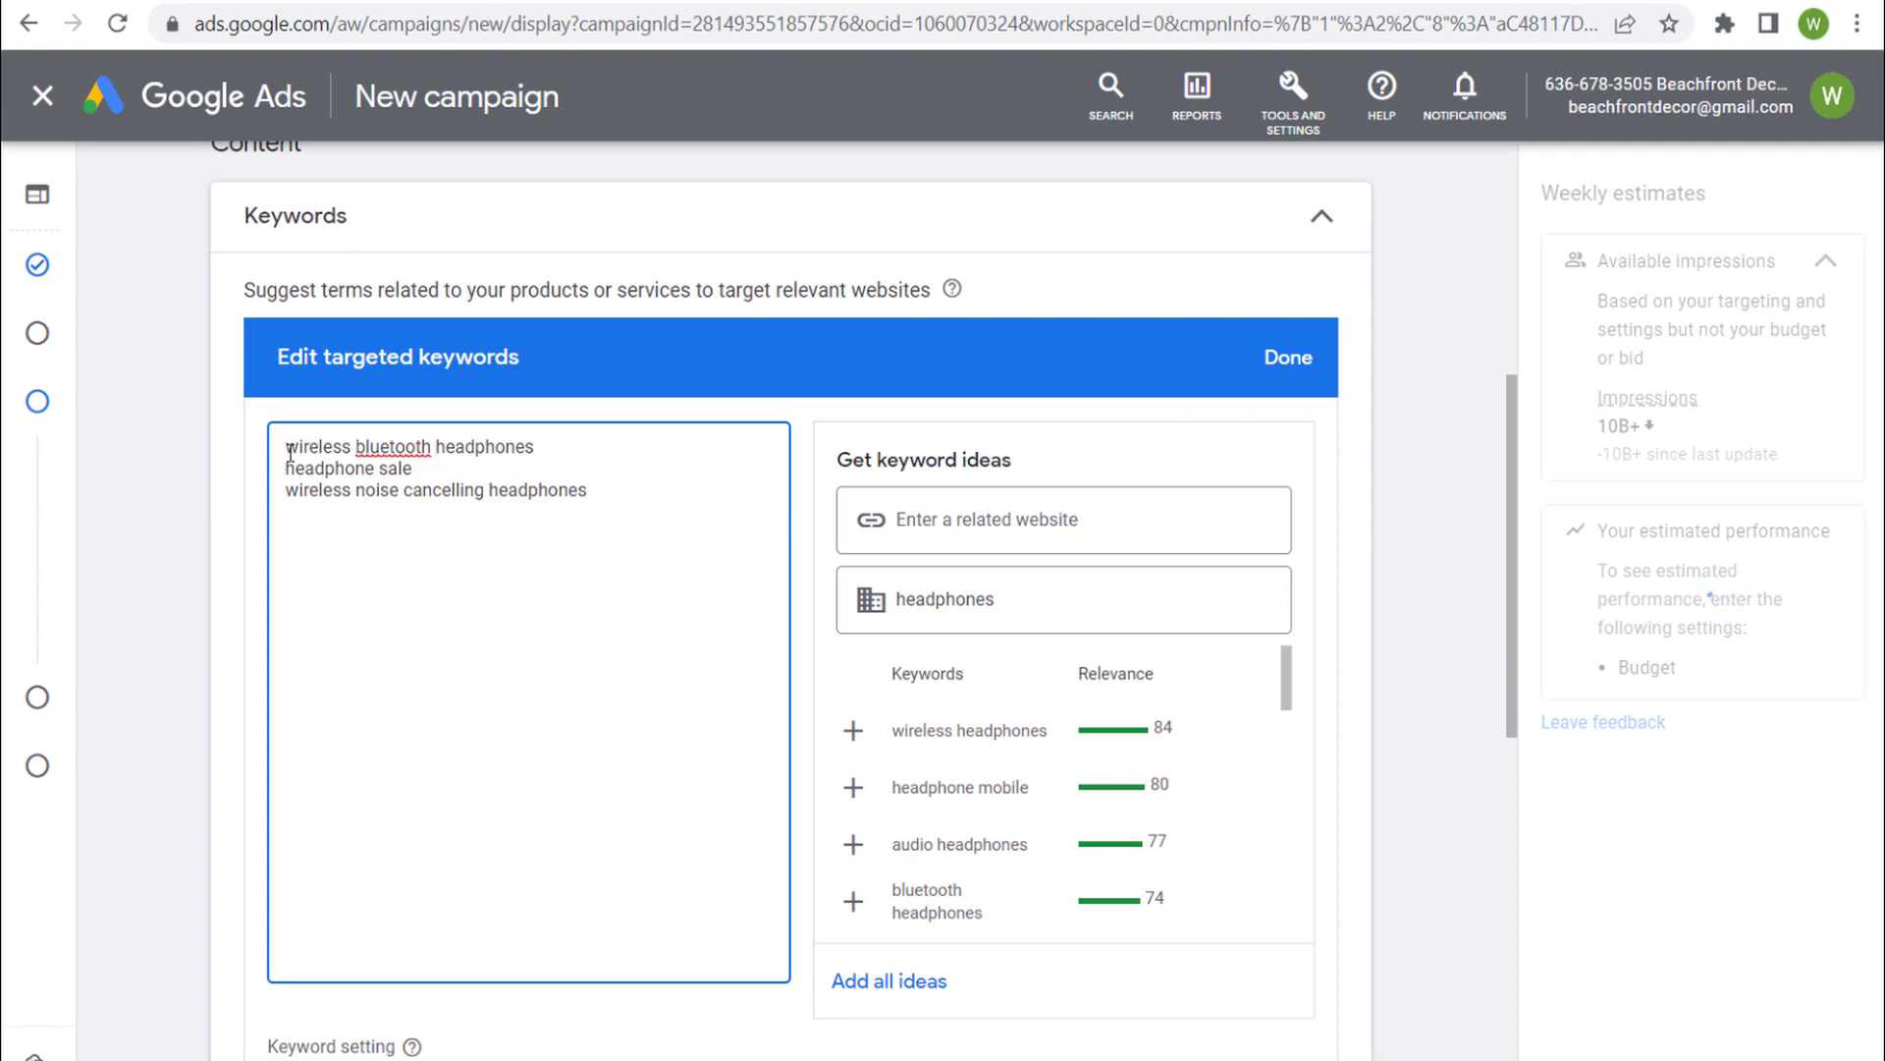
left_click_drag(552, 445, 197, 441)
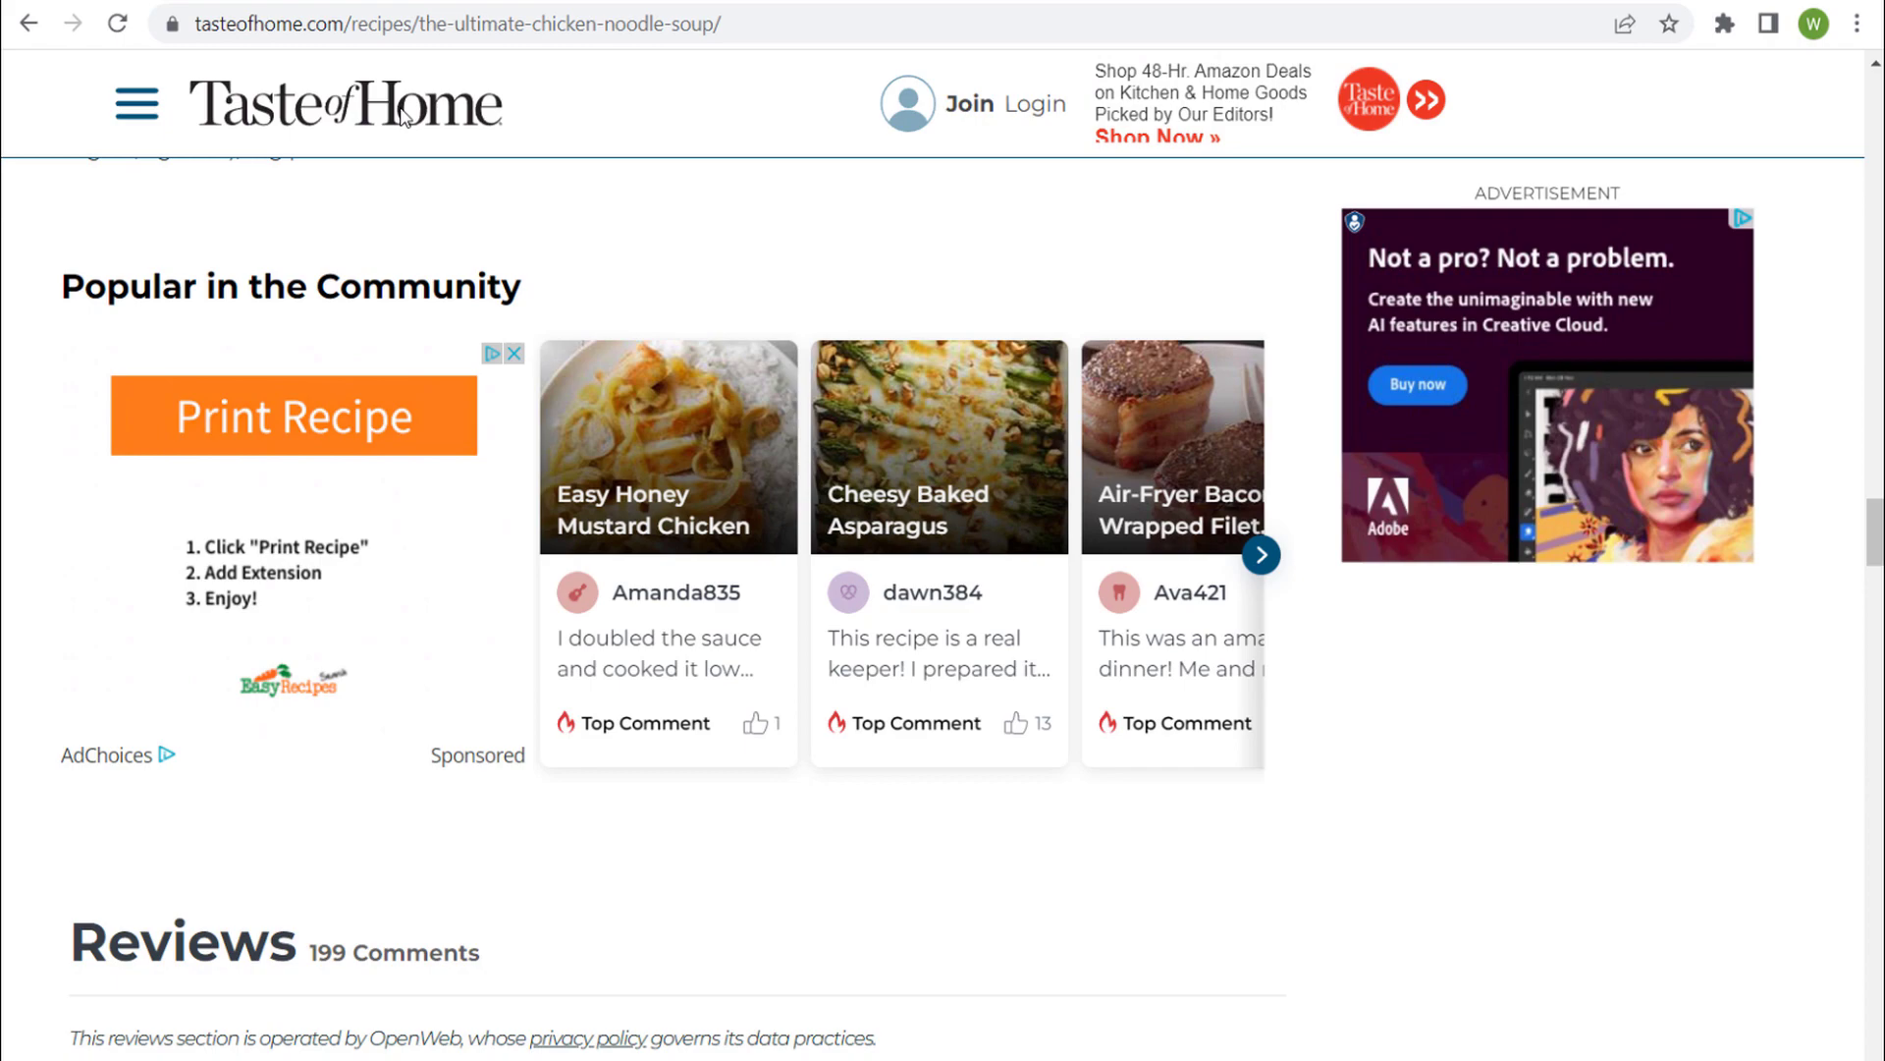
Type 'chicken noodle soup' as an additional targeted keyword.
scroll(422, 262, "up", 10)
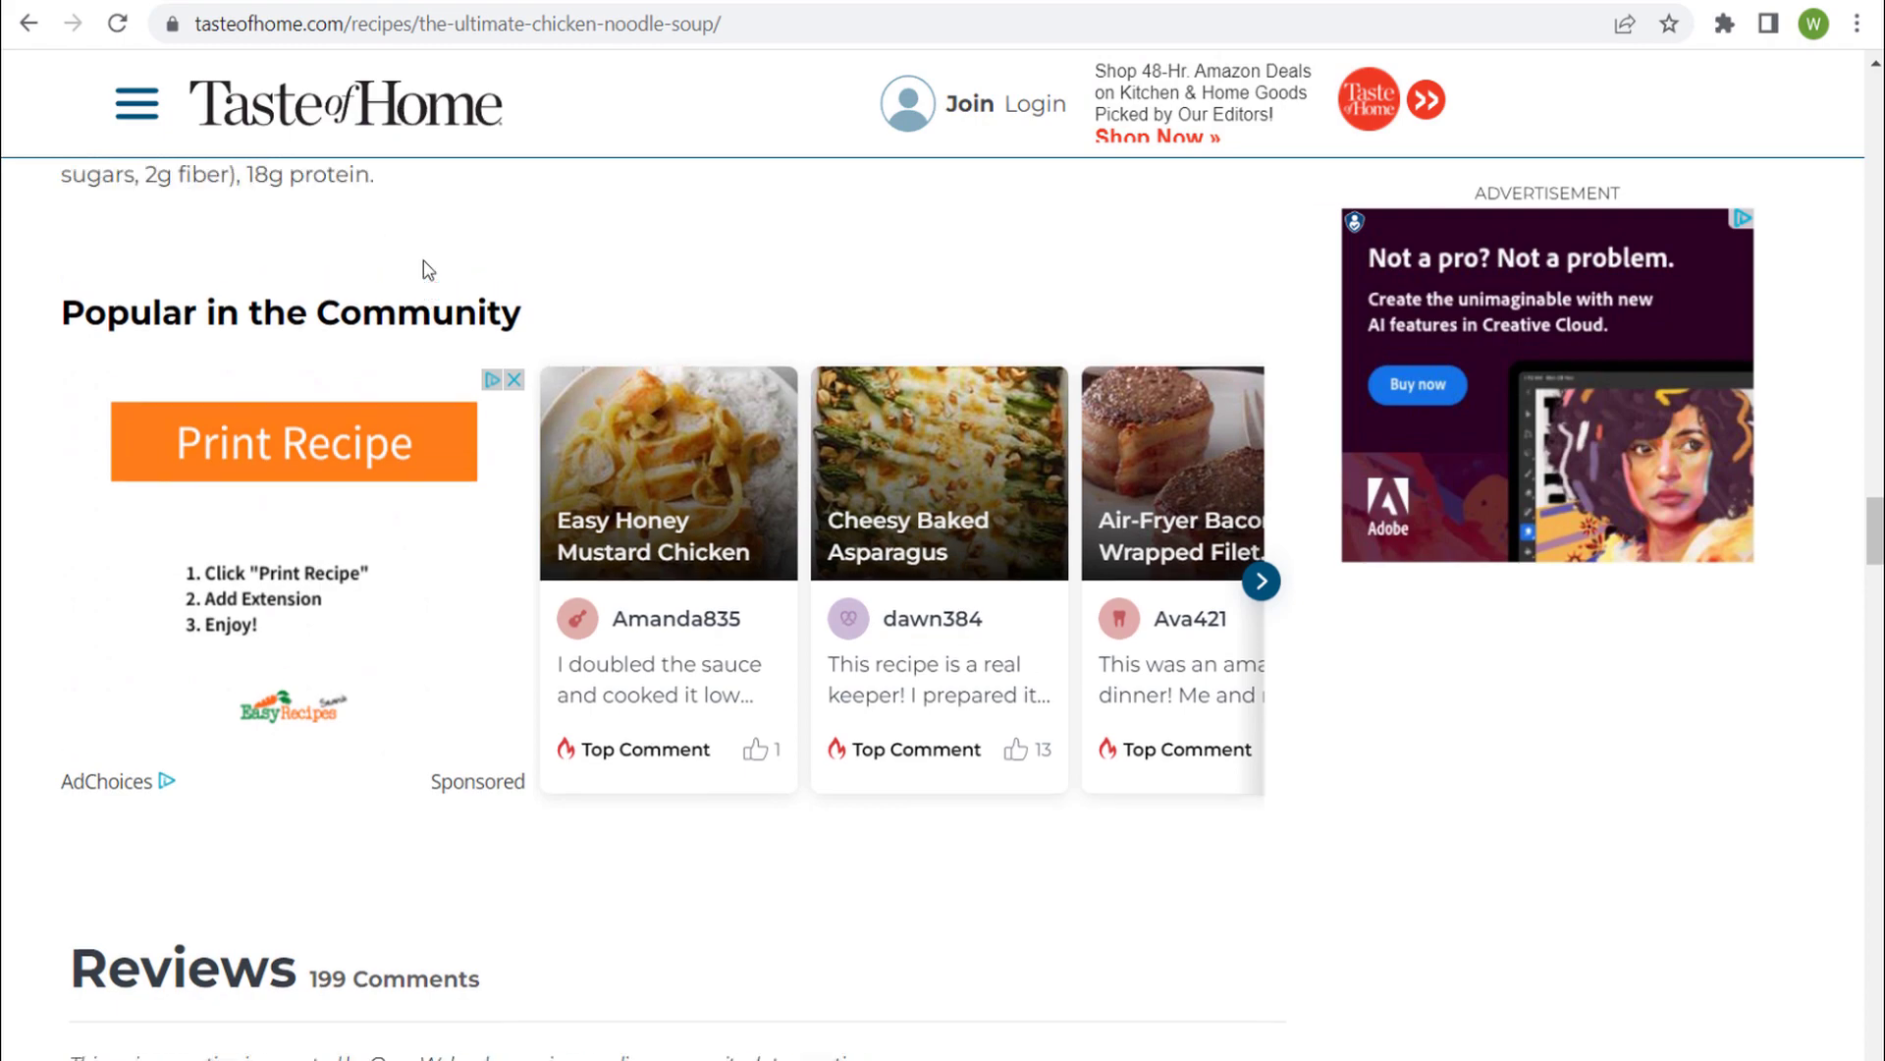
scroll(527, 399, "up", 15)
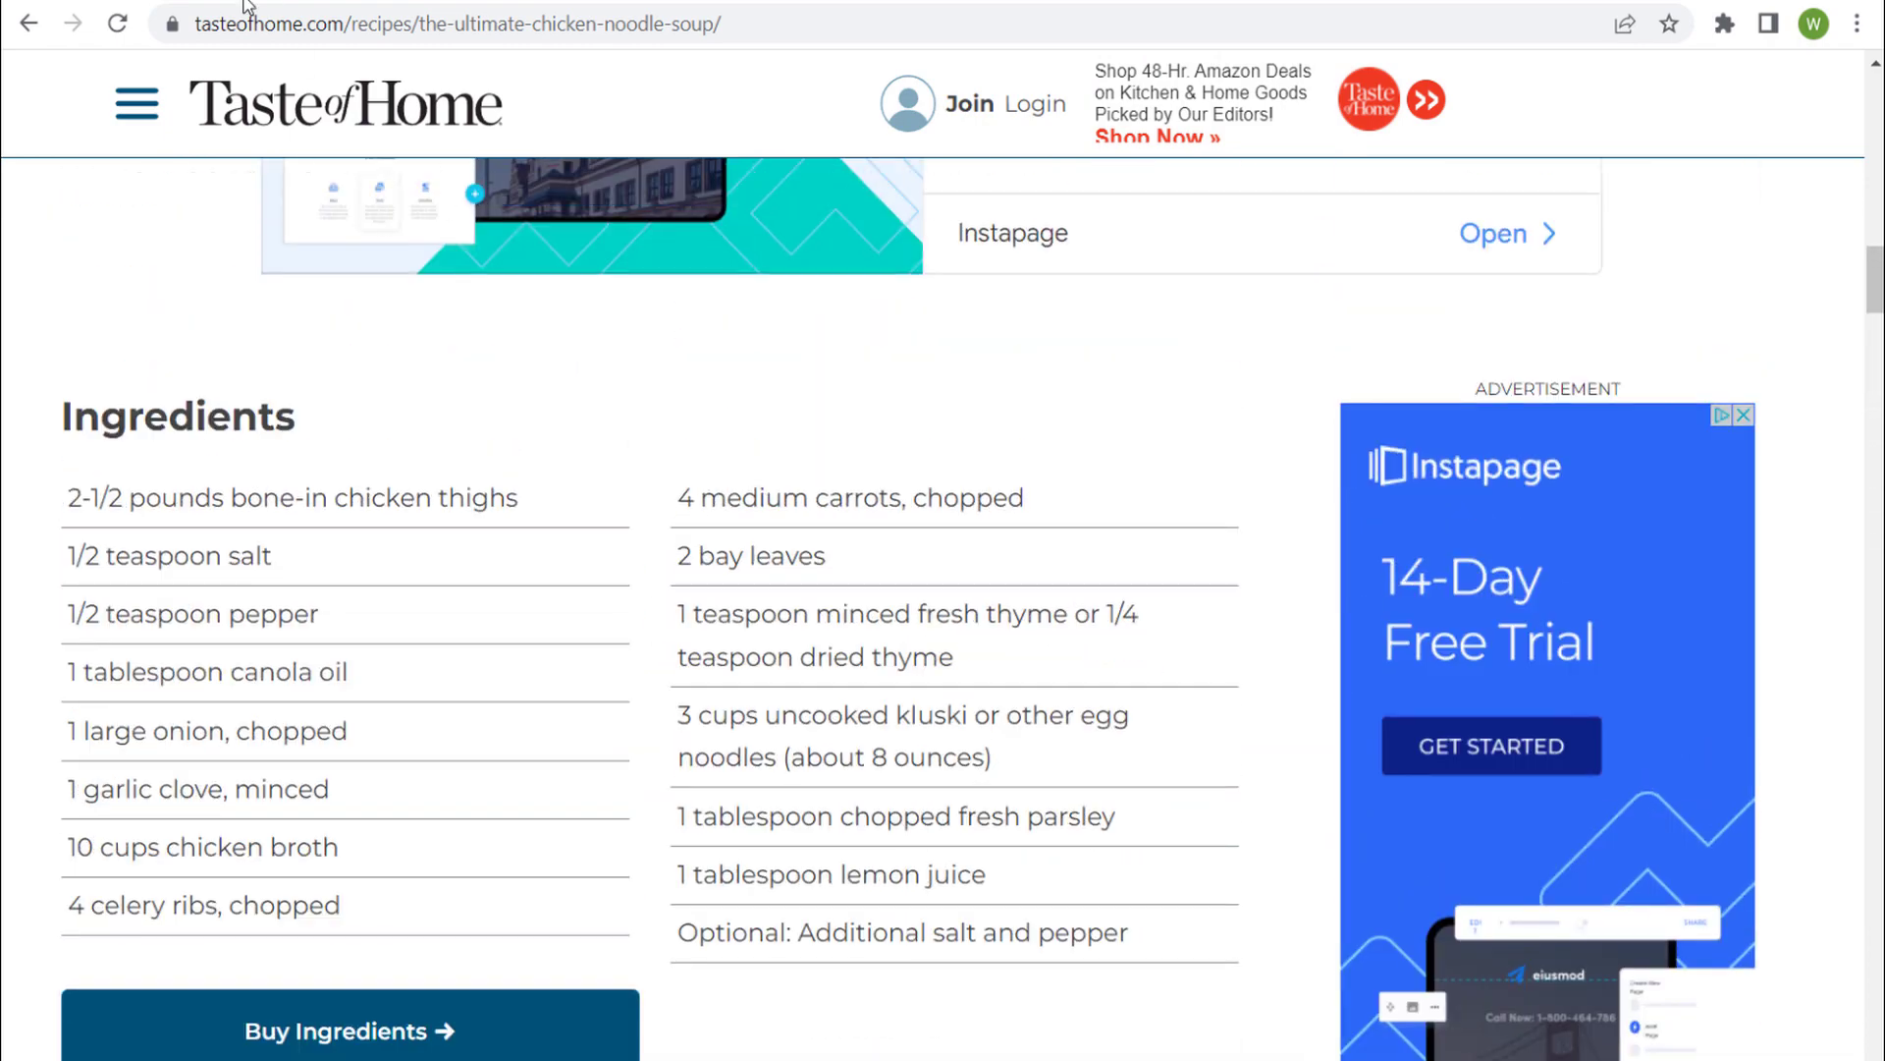
left_click(246, 5)
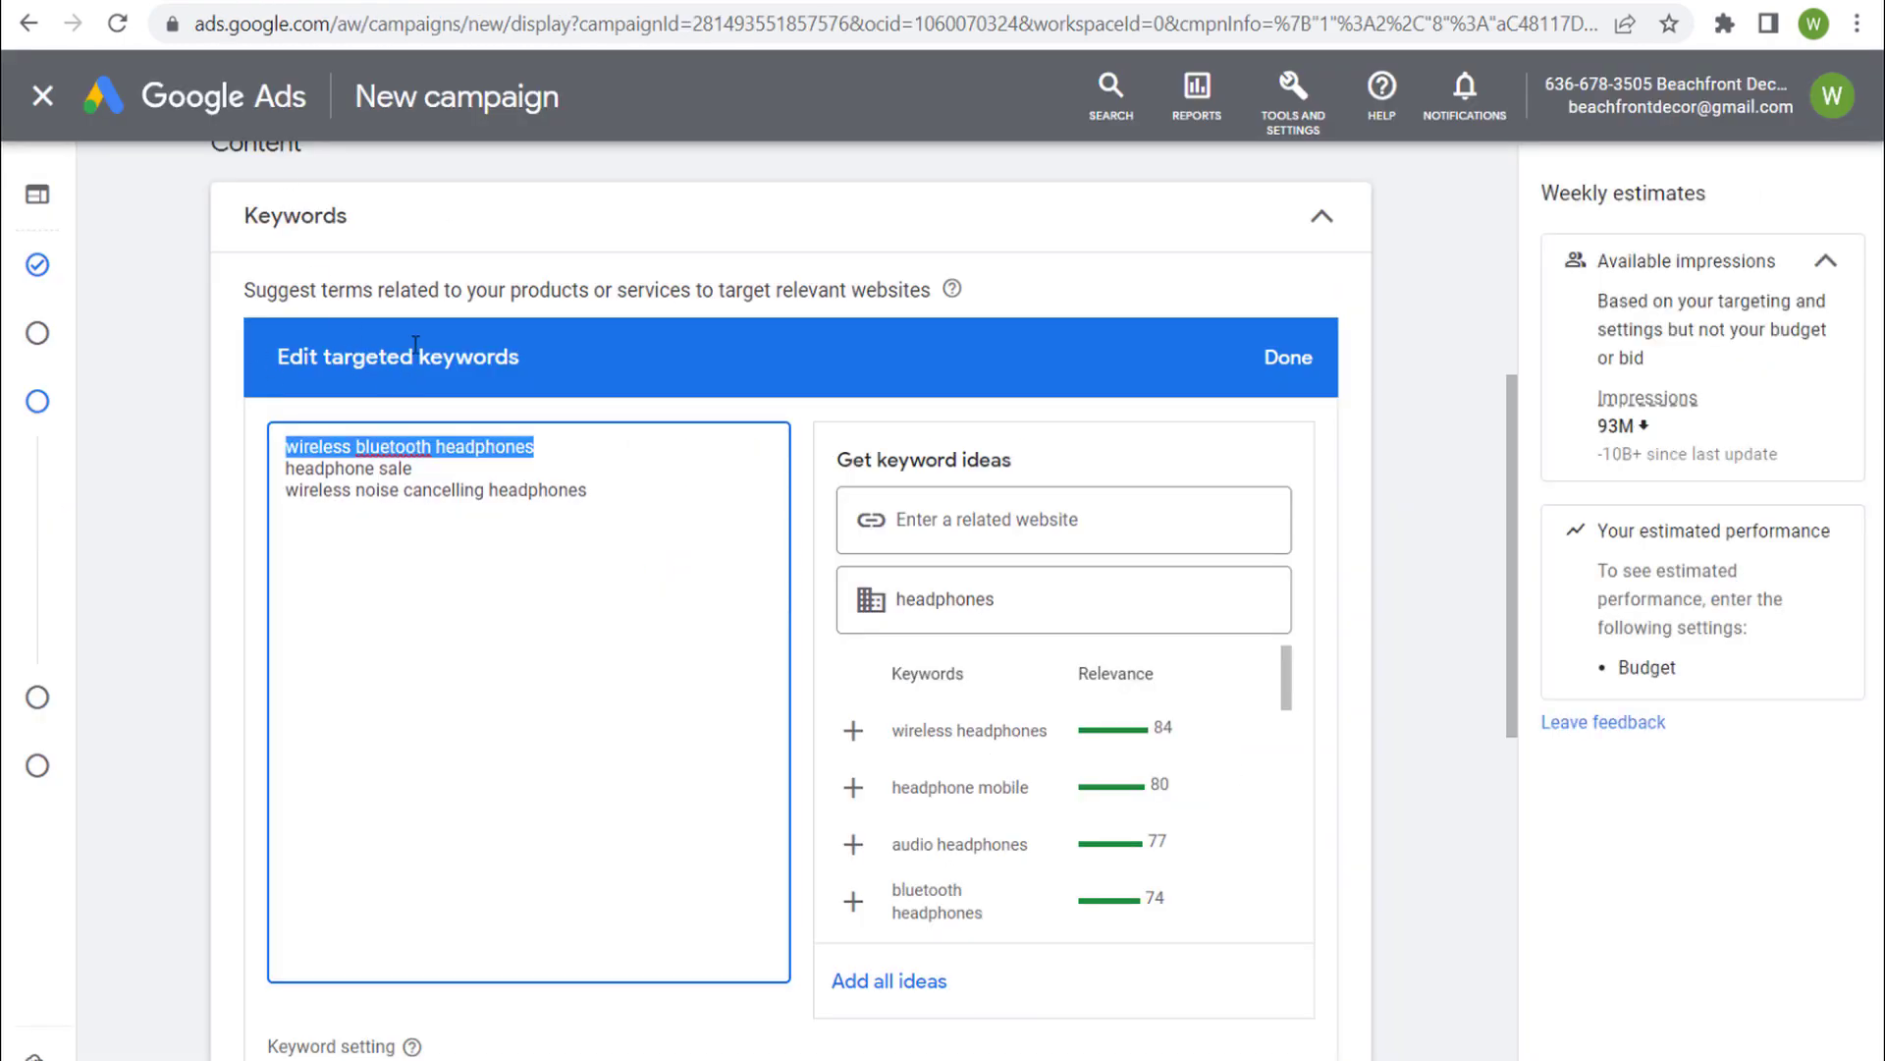
left_click(628, 485)
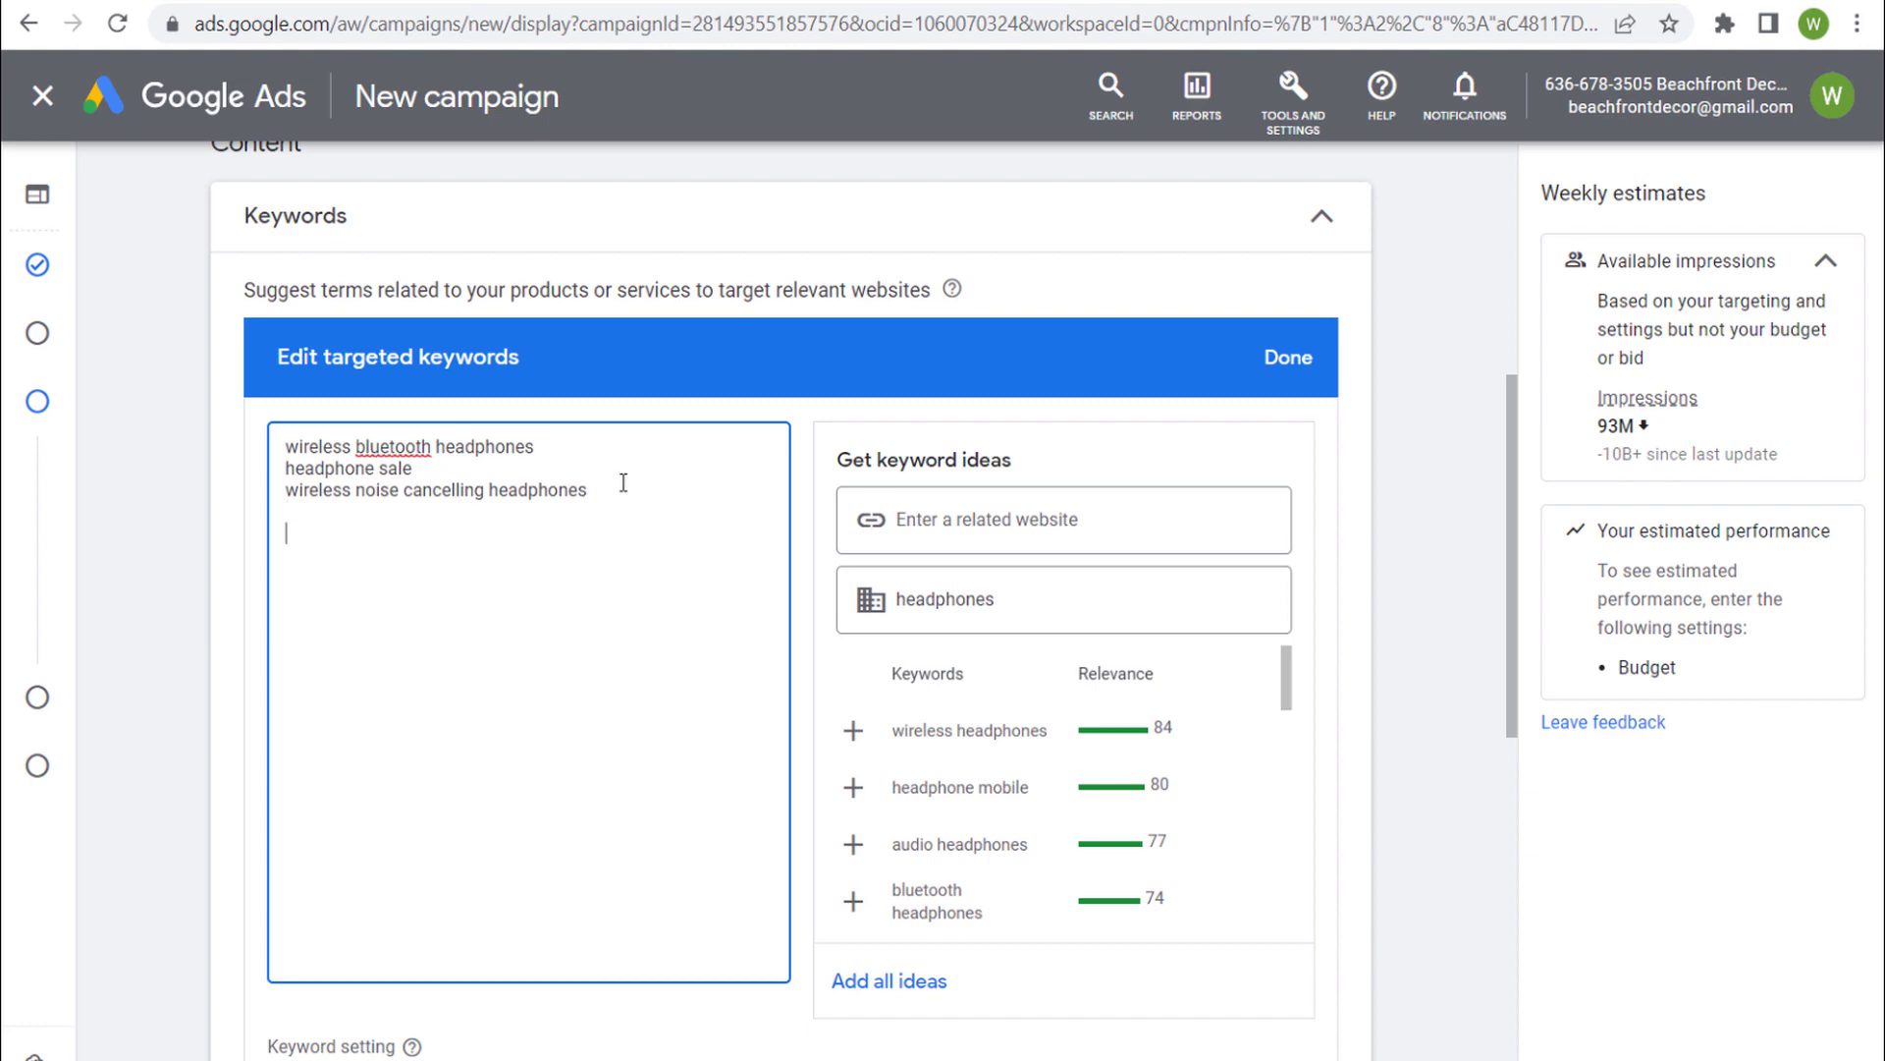
type("chicken noodle soup")
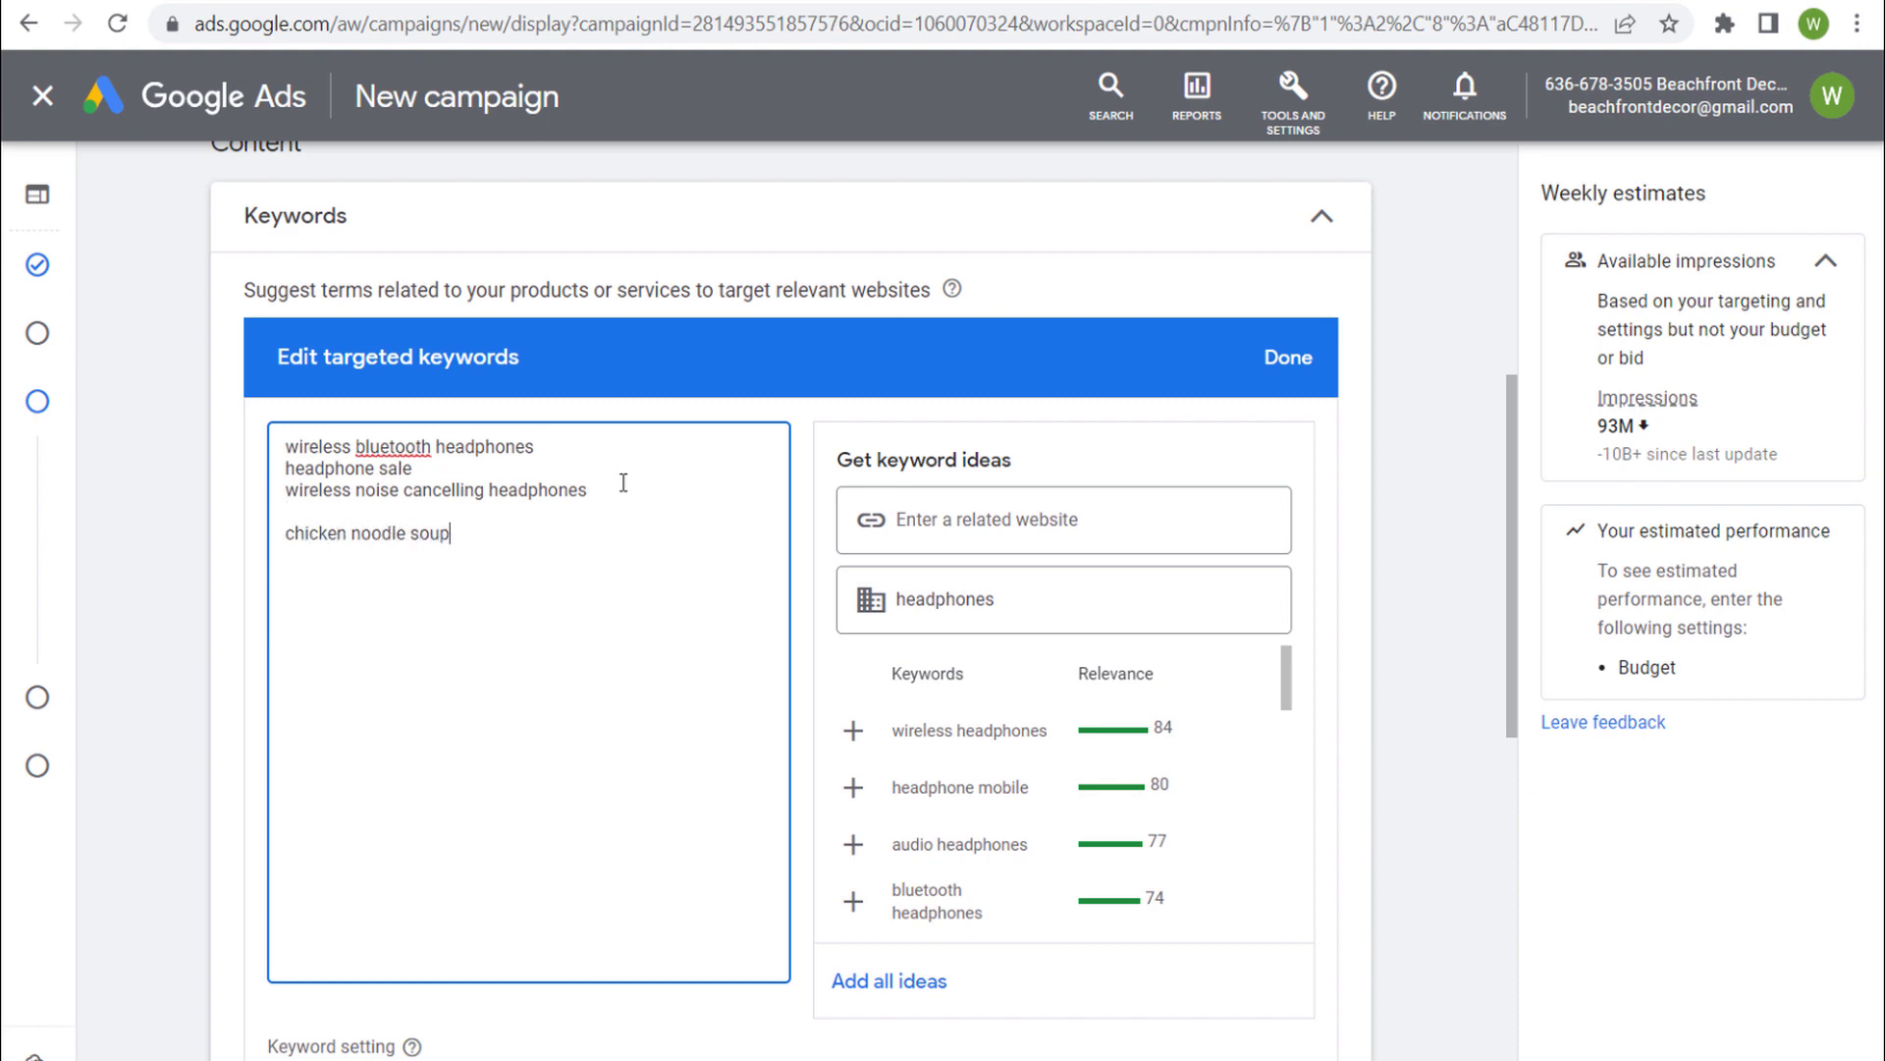
left_click(798, 1)
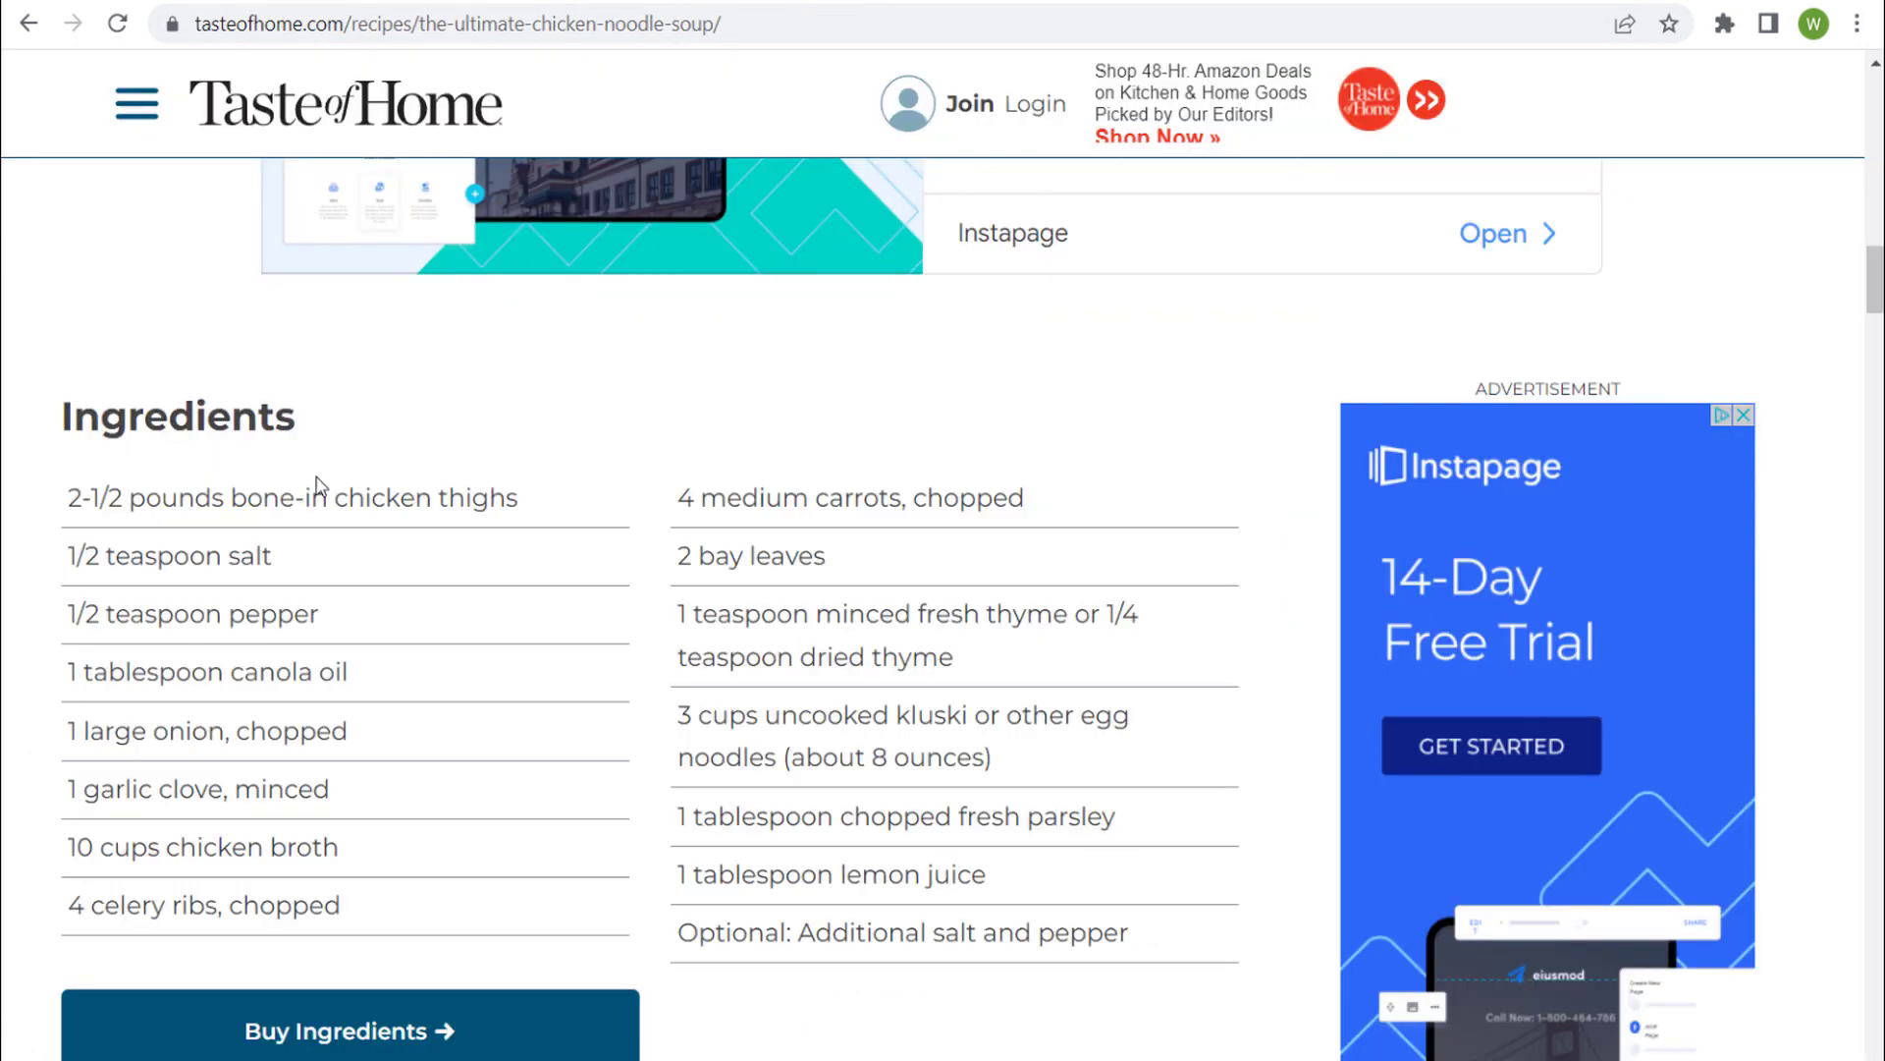
scroll(316, 484, "up", 15)
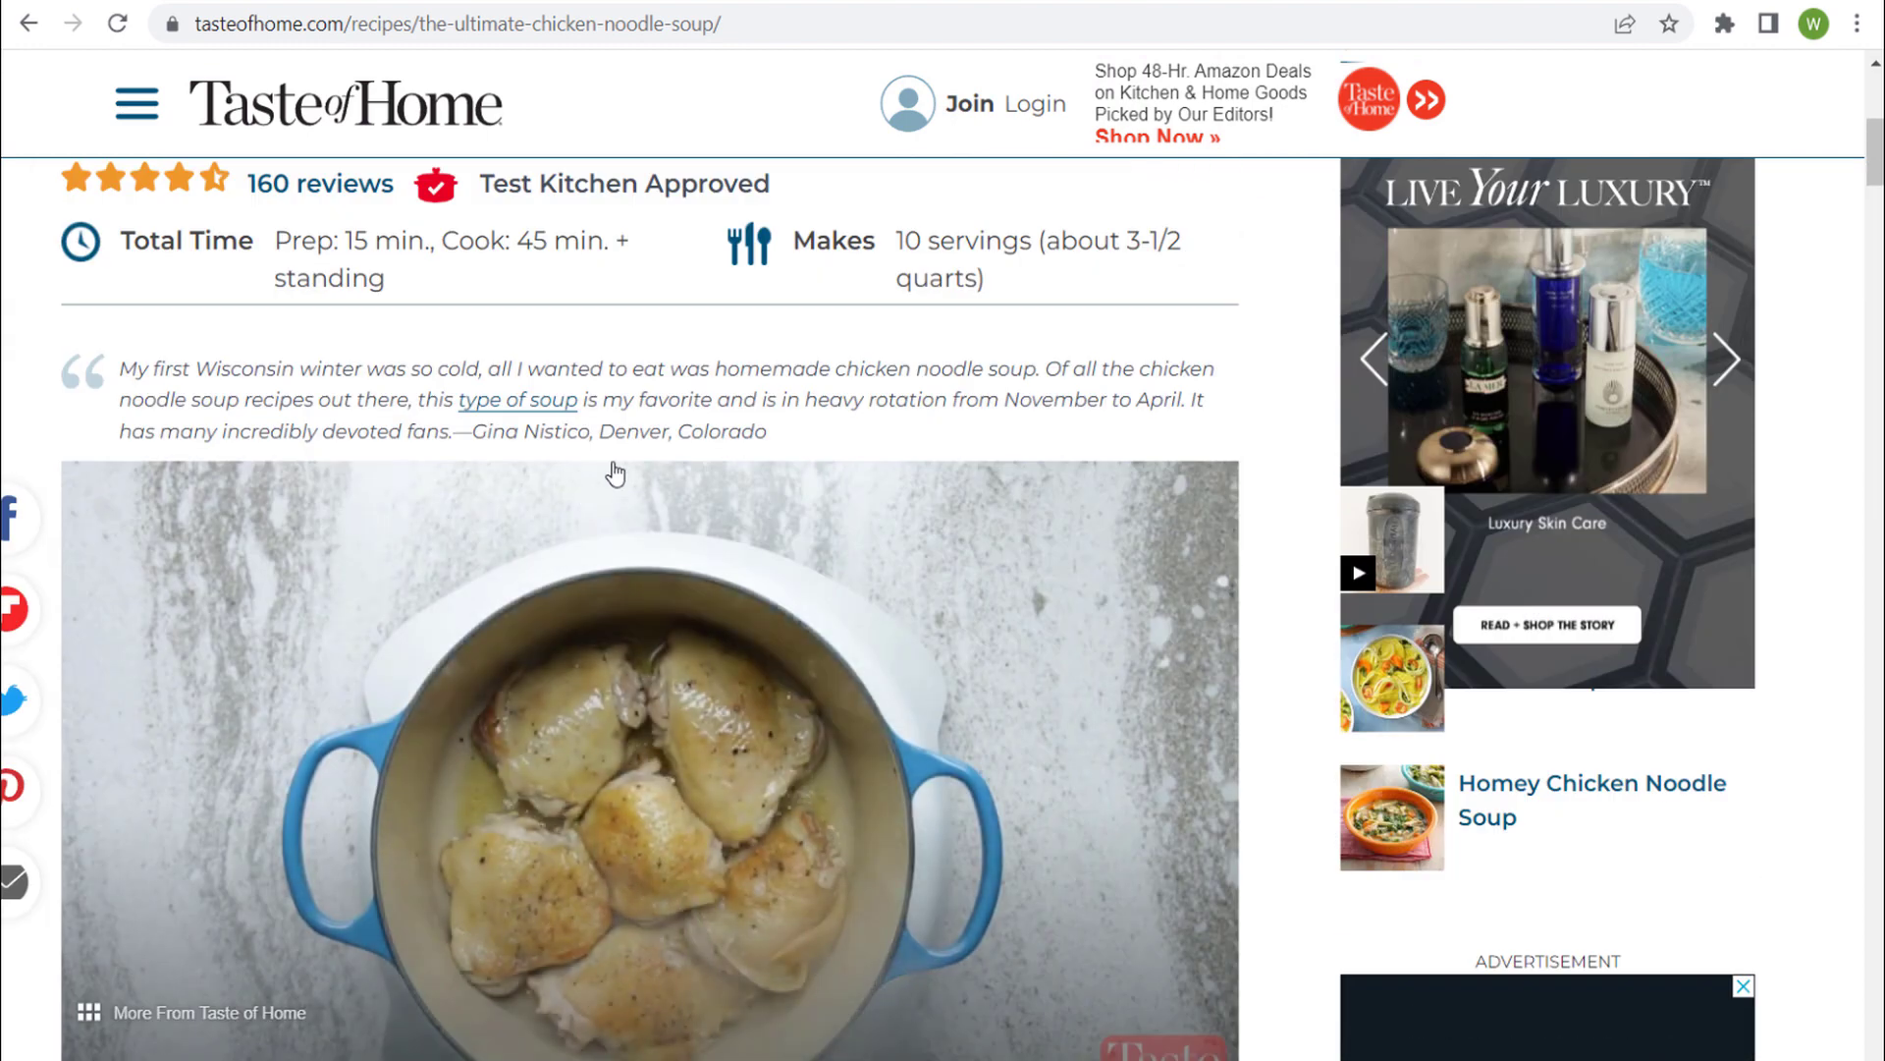
key("ctrl+Tab")
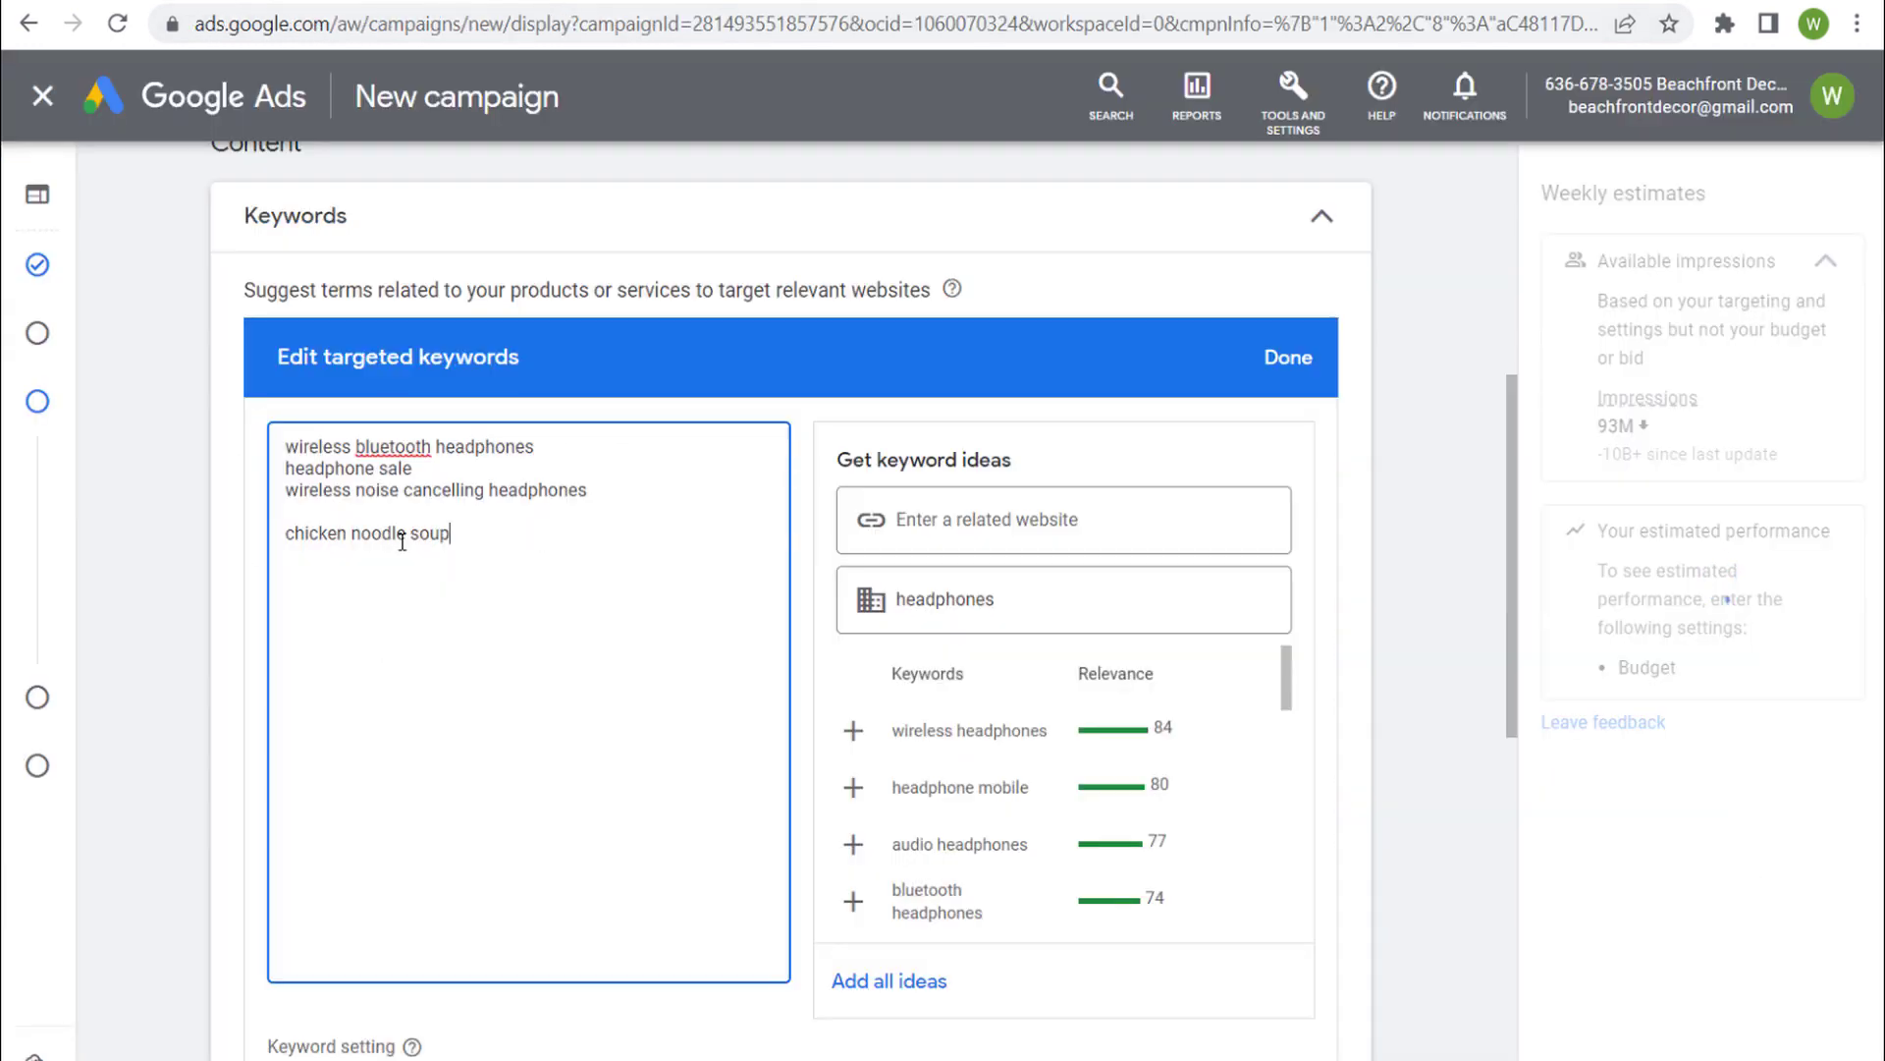
Delete the 'chicken noodle soup' line from the keyword box.
left_click_drag(451, 533, 278, 534)
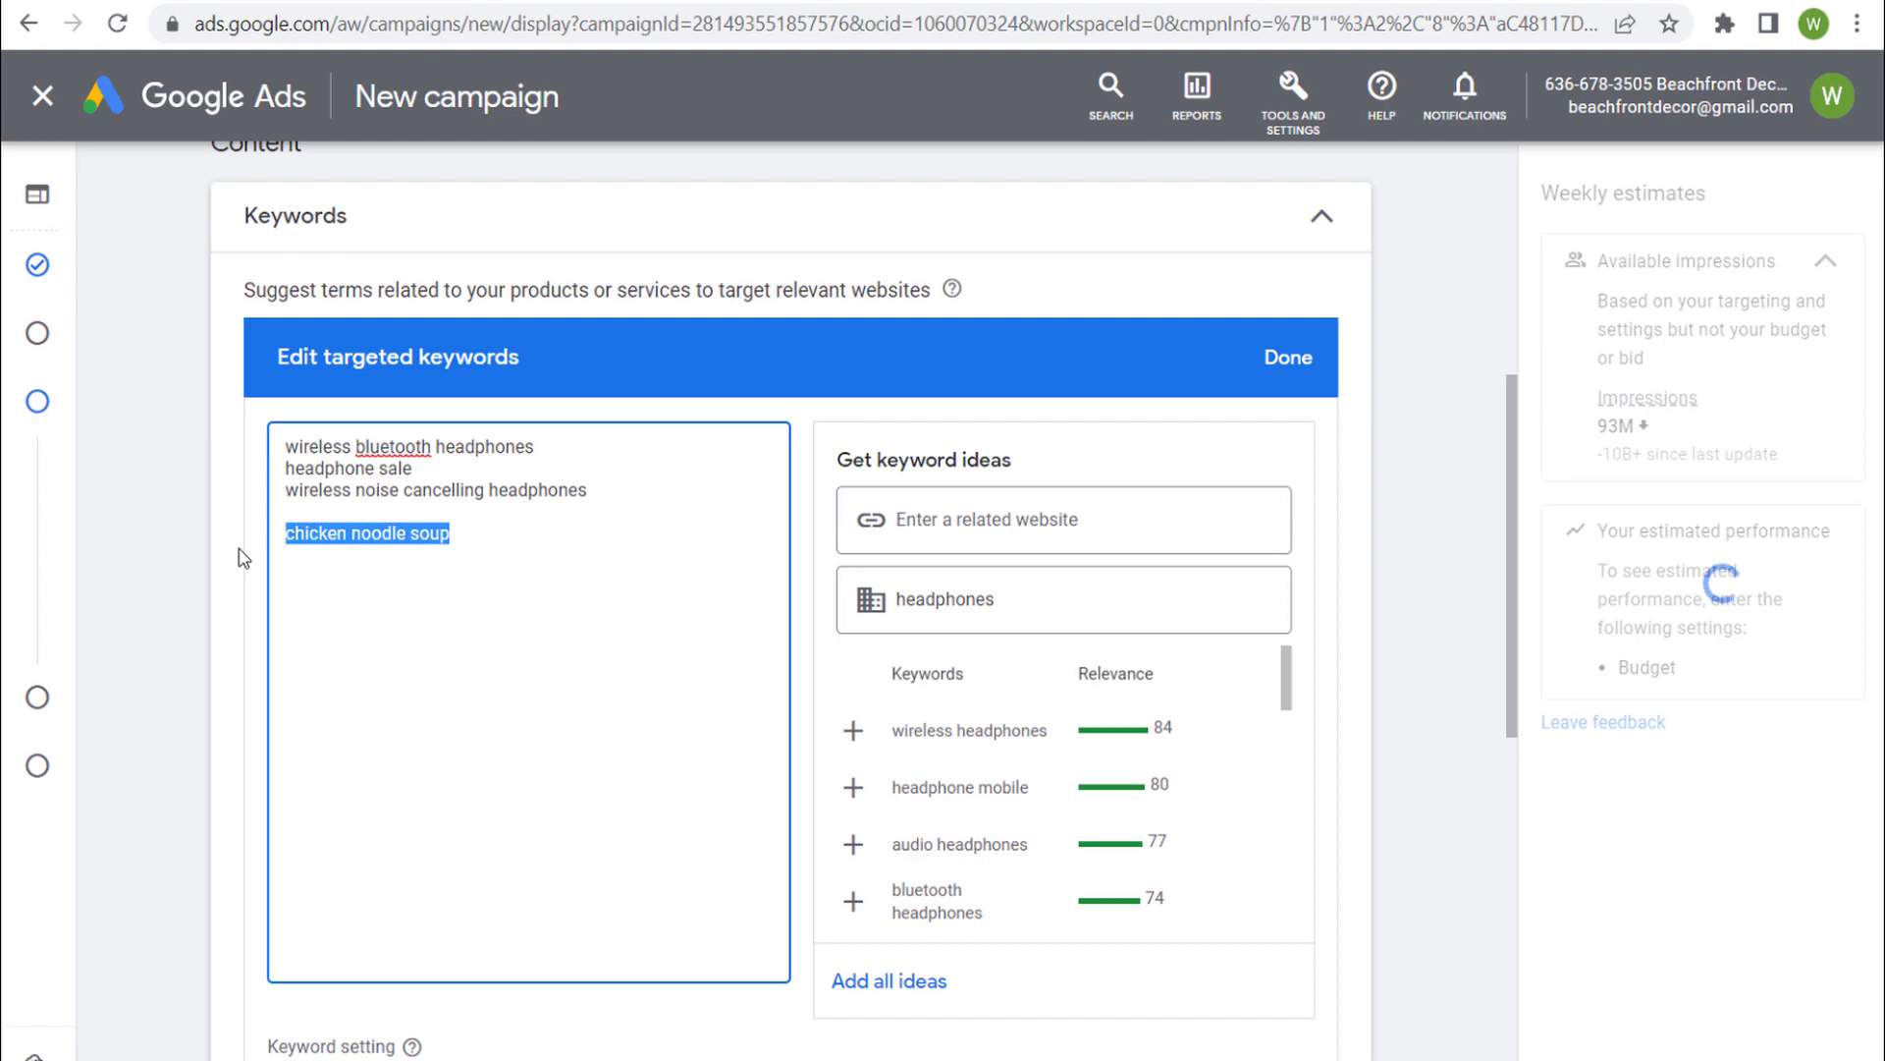
key("BackSpace")
key("BackSpace")
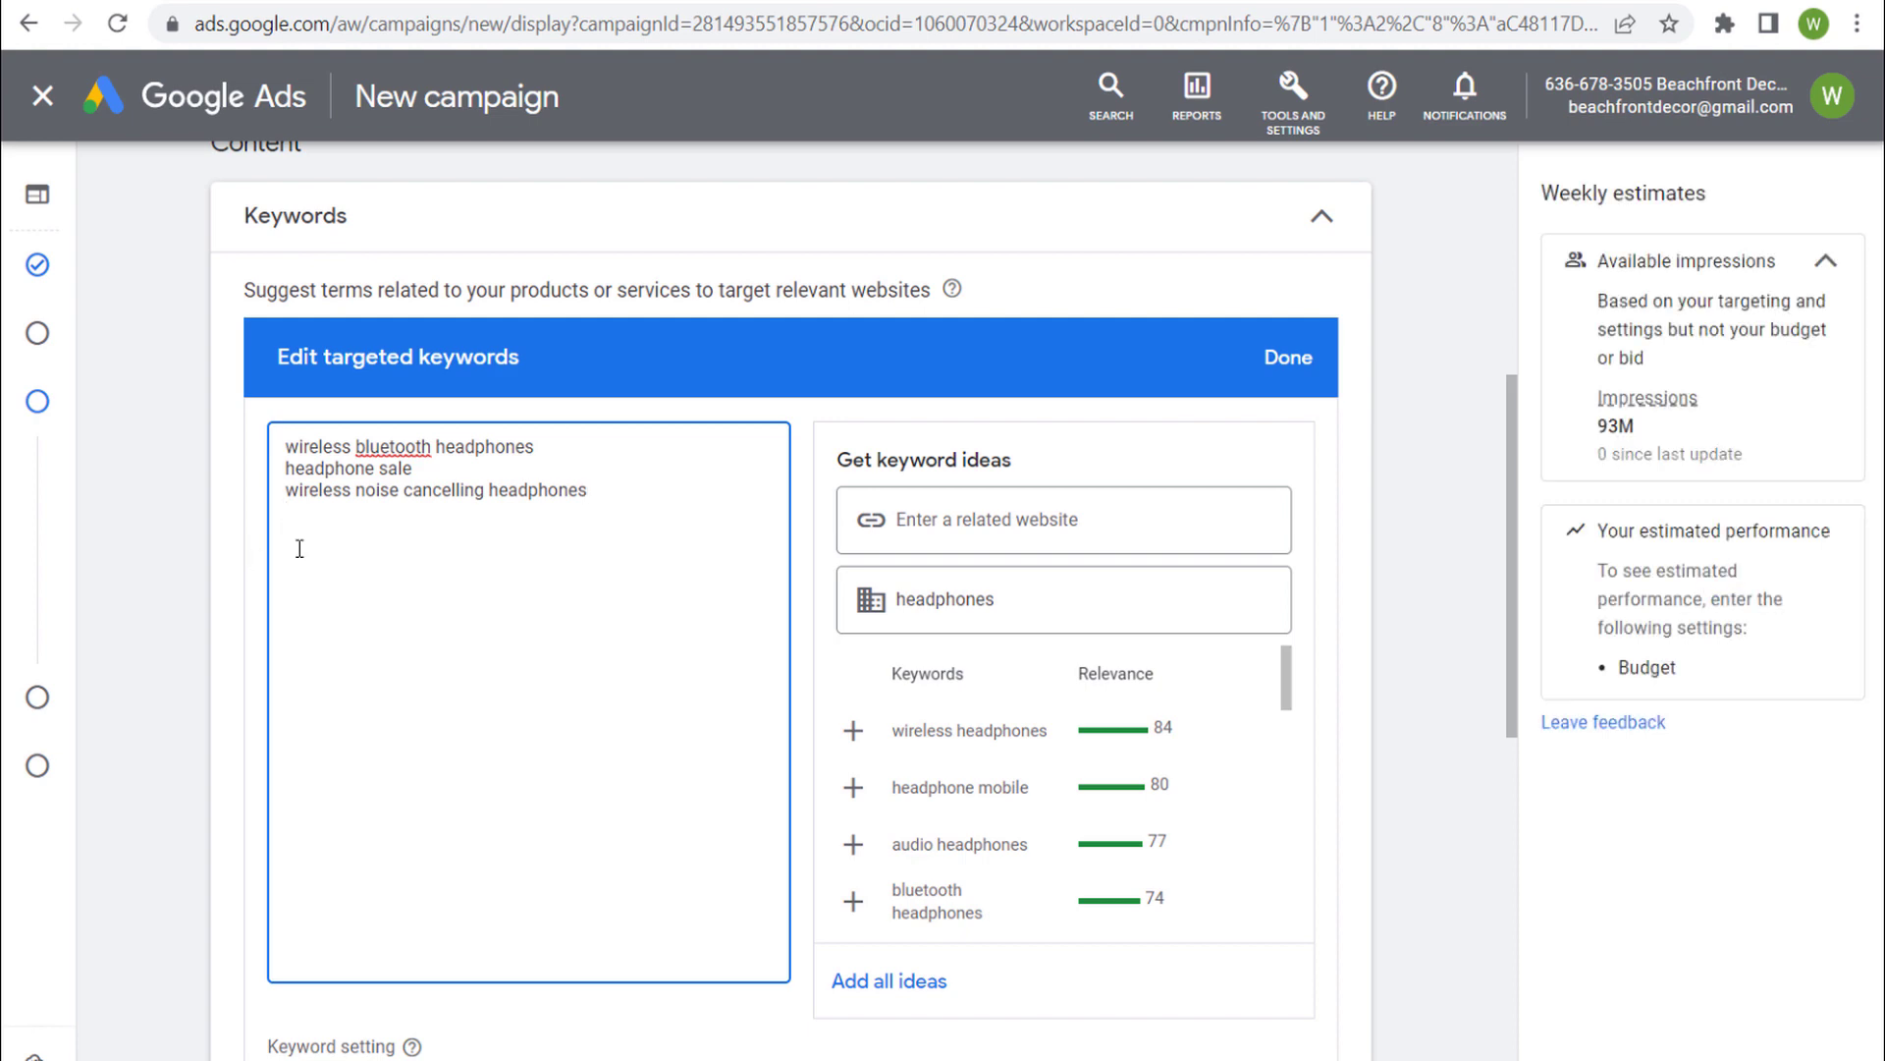
scroll(785, 450, "up", 5)
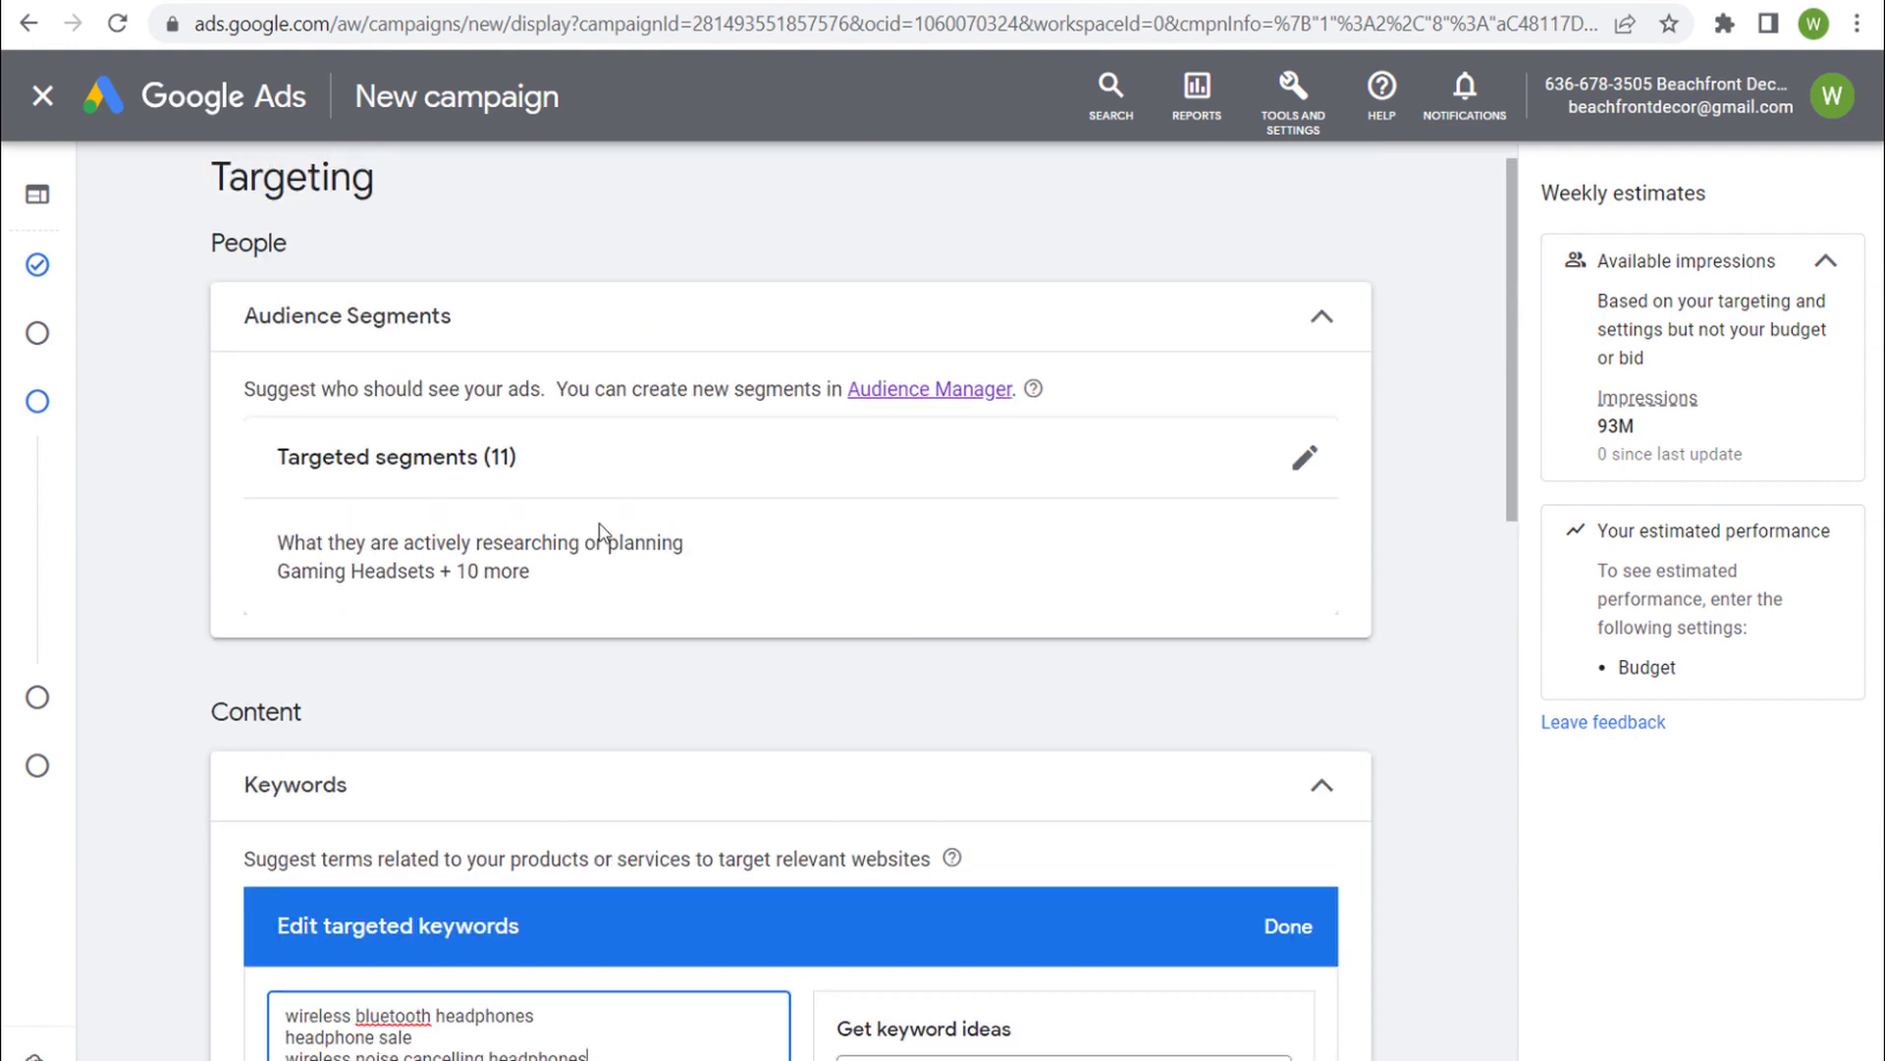
scroll(215, 606, "down", 6)
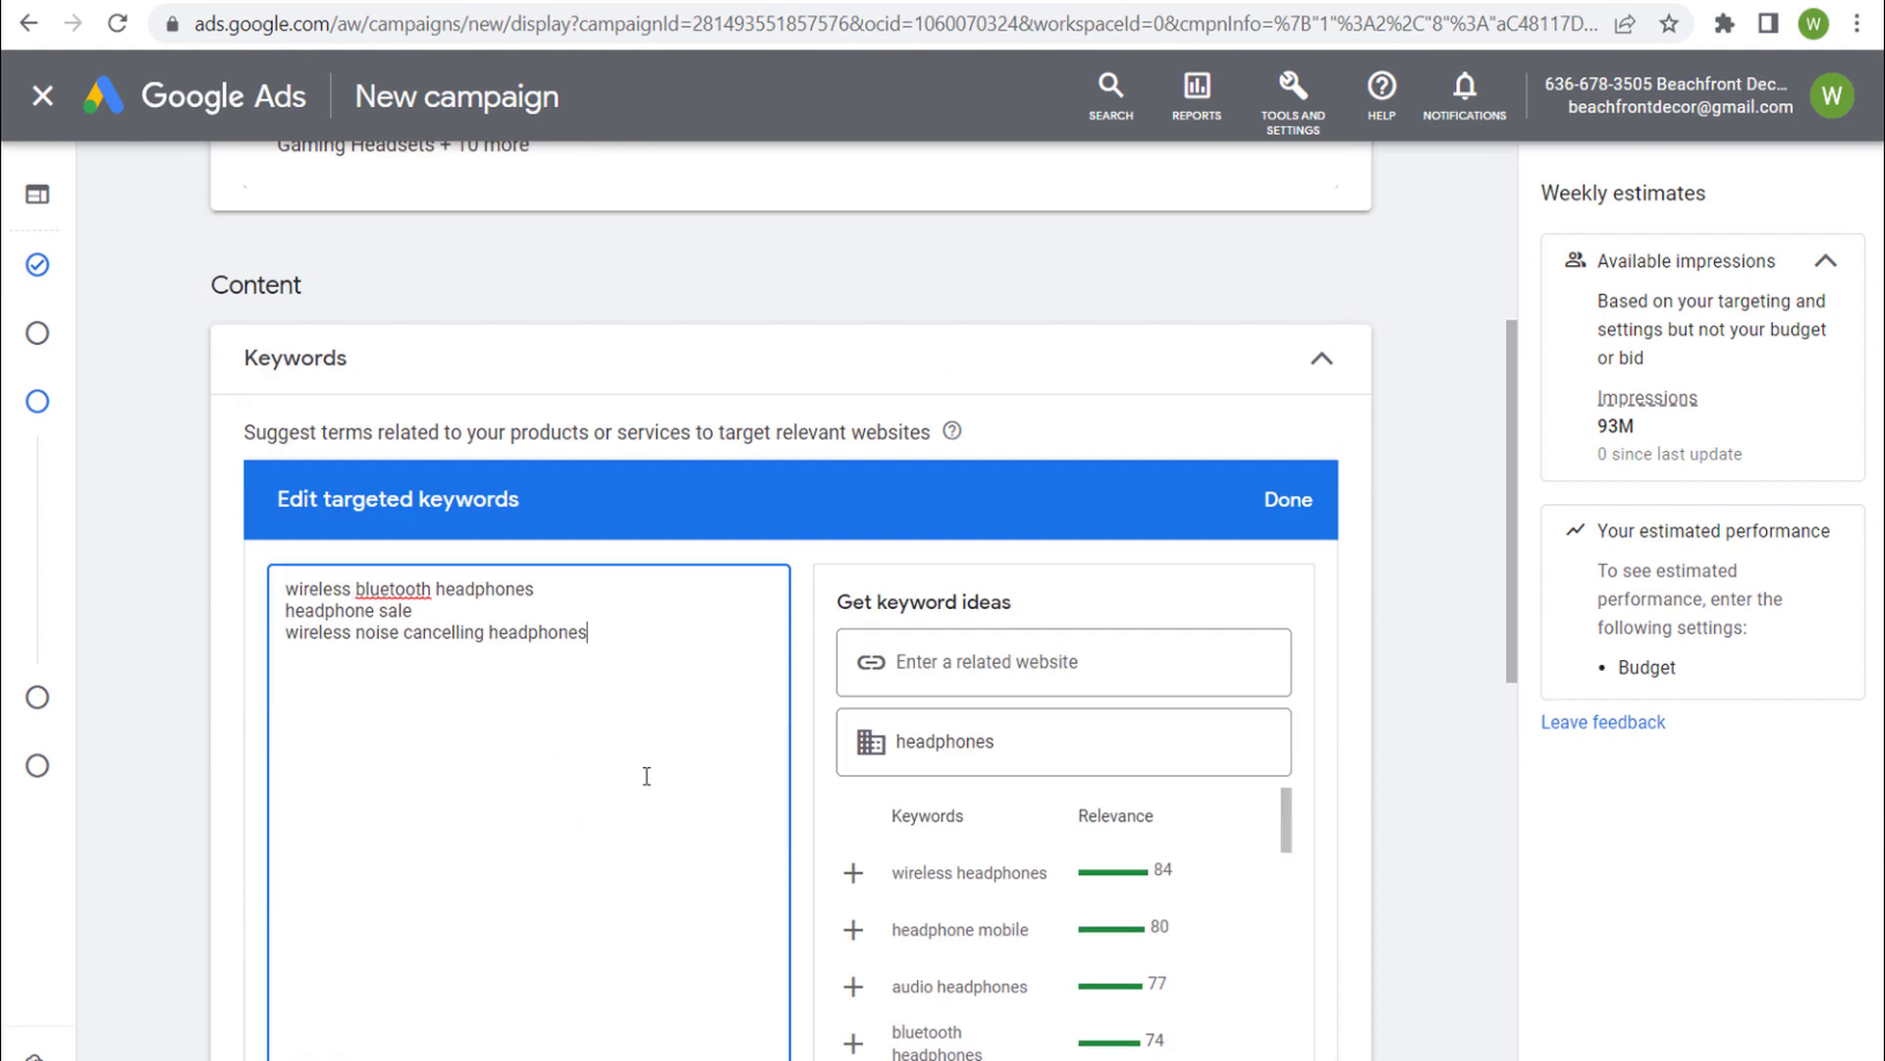
Add 'wireless headphones', 'headphone mobile' and all remaining keyword ideas, reaching 360M estimated impressions.
left_click(852, 589)
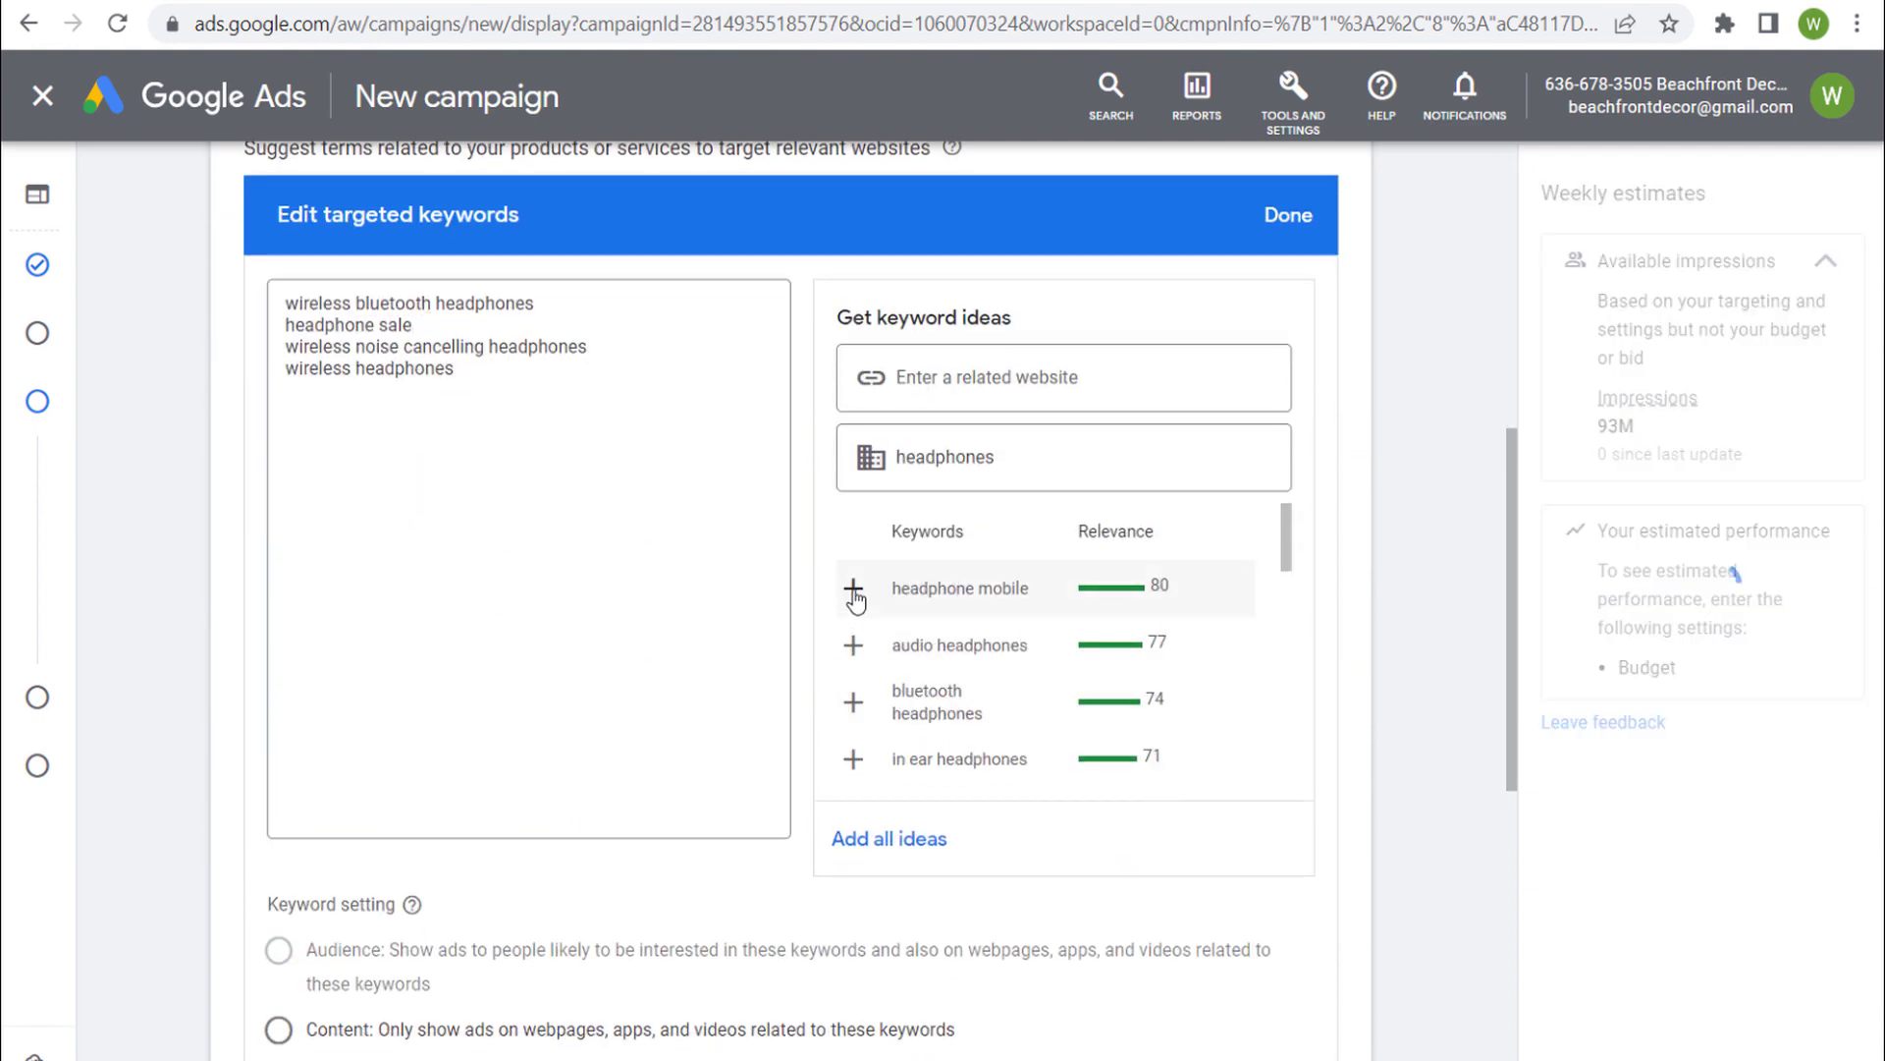
left_click(852, 589)
left_click(903, 845)
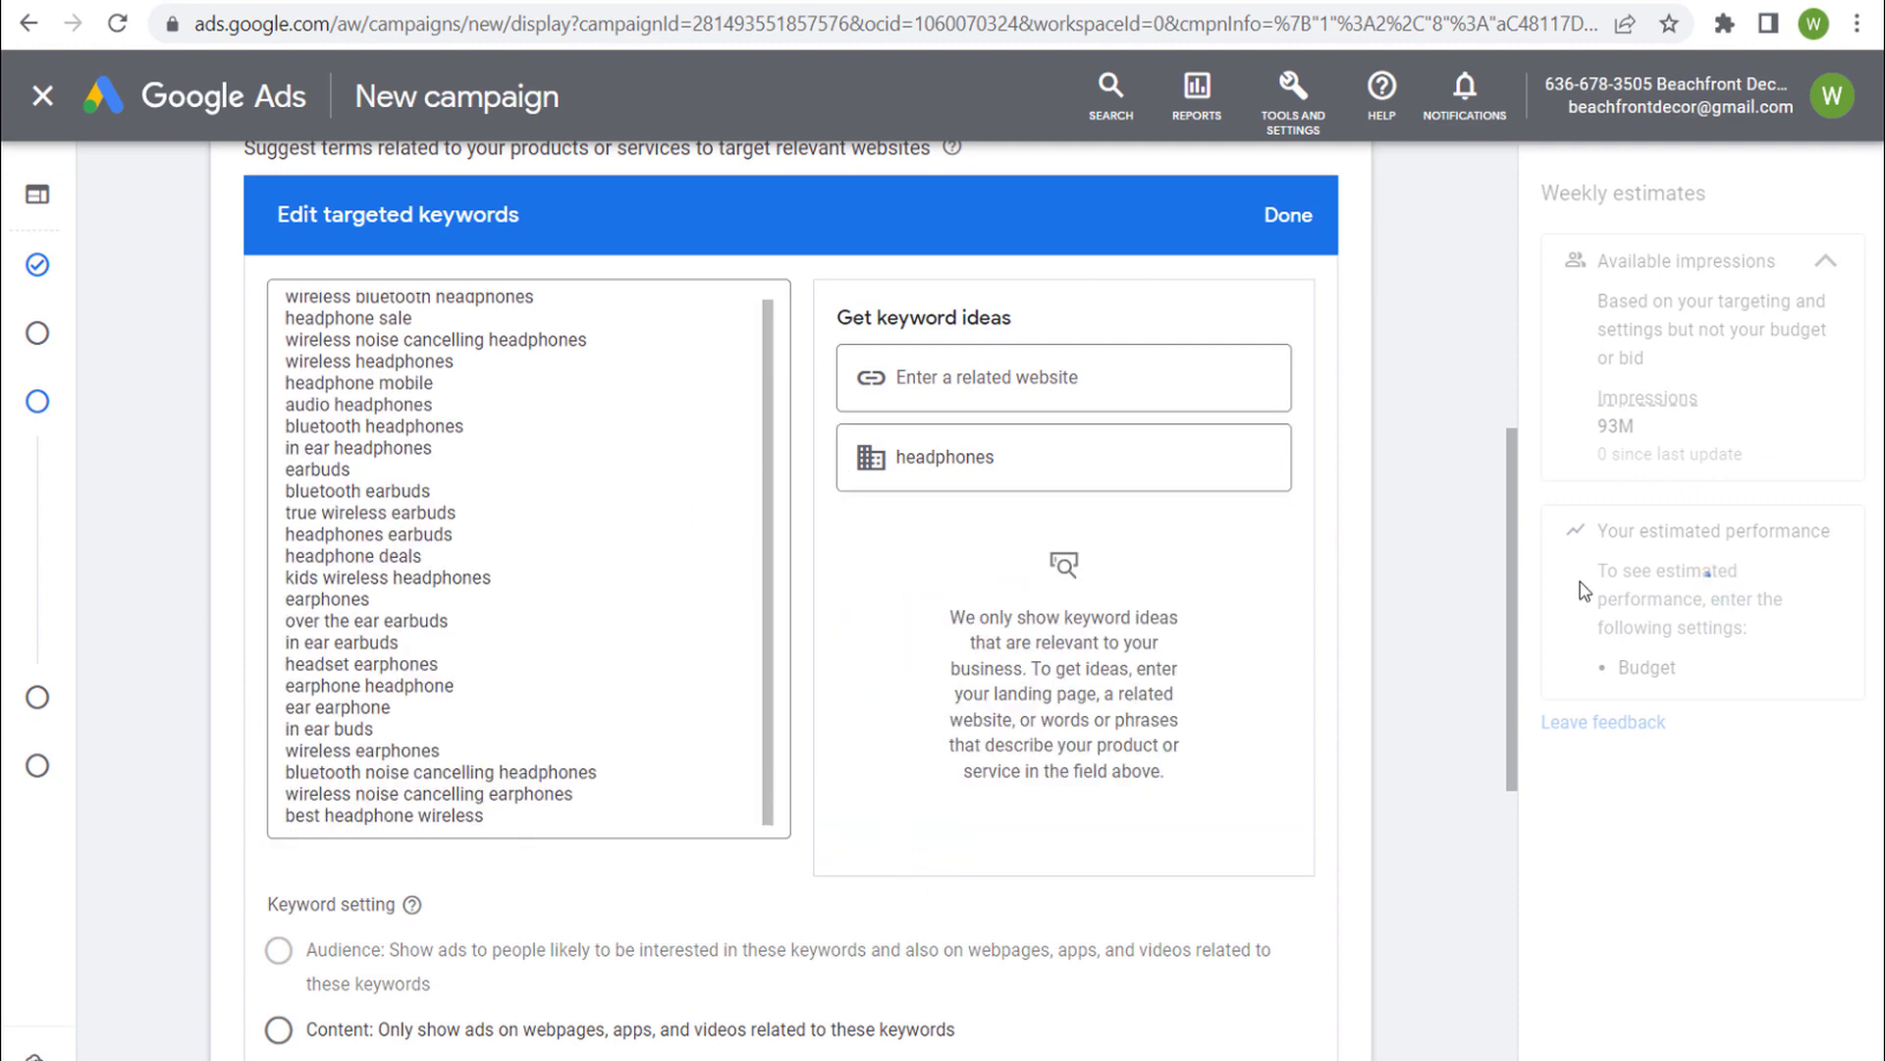
left_click(724, 458)
scroll(639, 536, "up", 5)
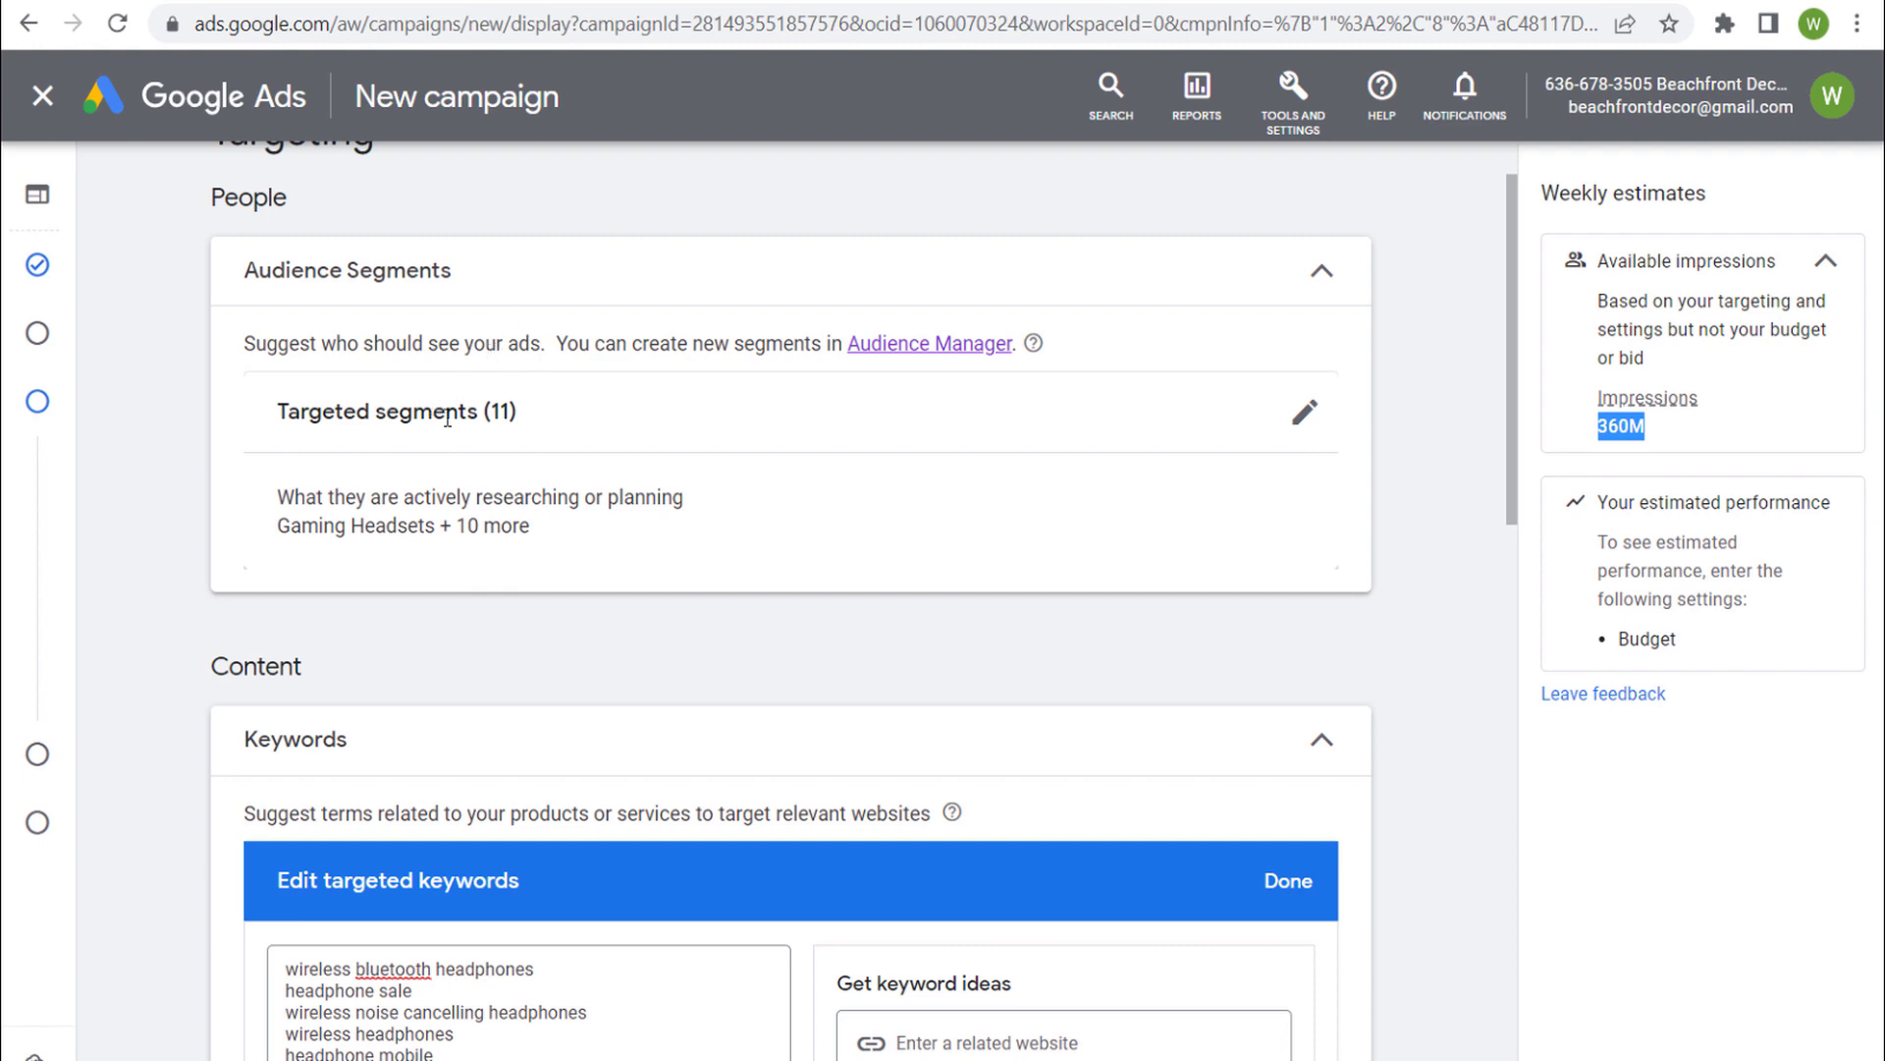
Review the keyword list and the impressions estimate in the keyword editor.
scroll(189, 609, "down", 4)
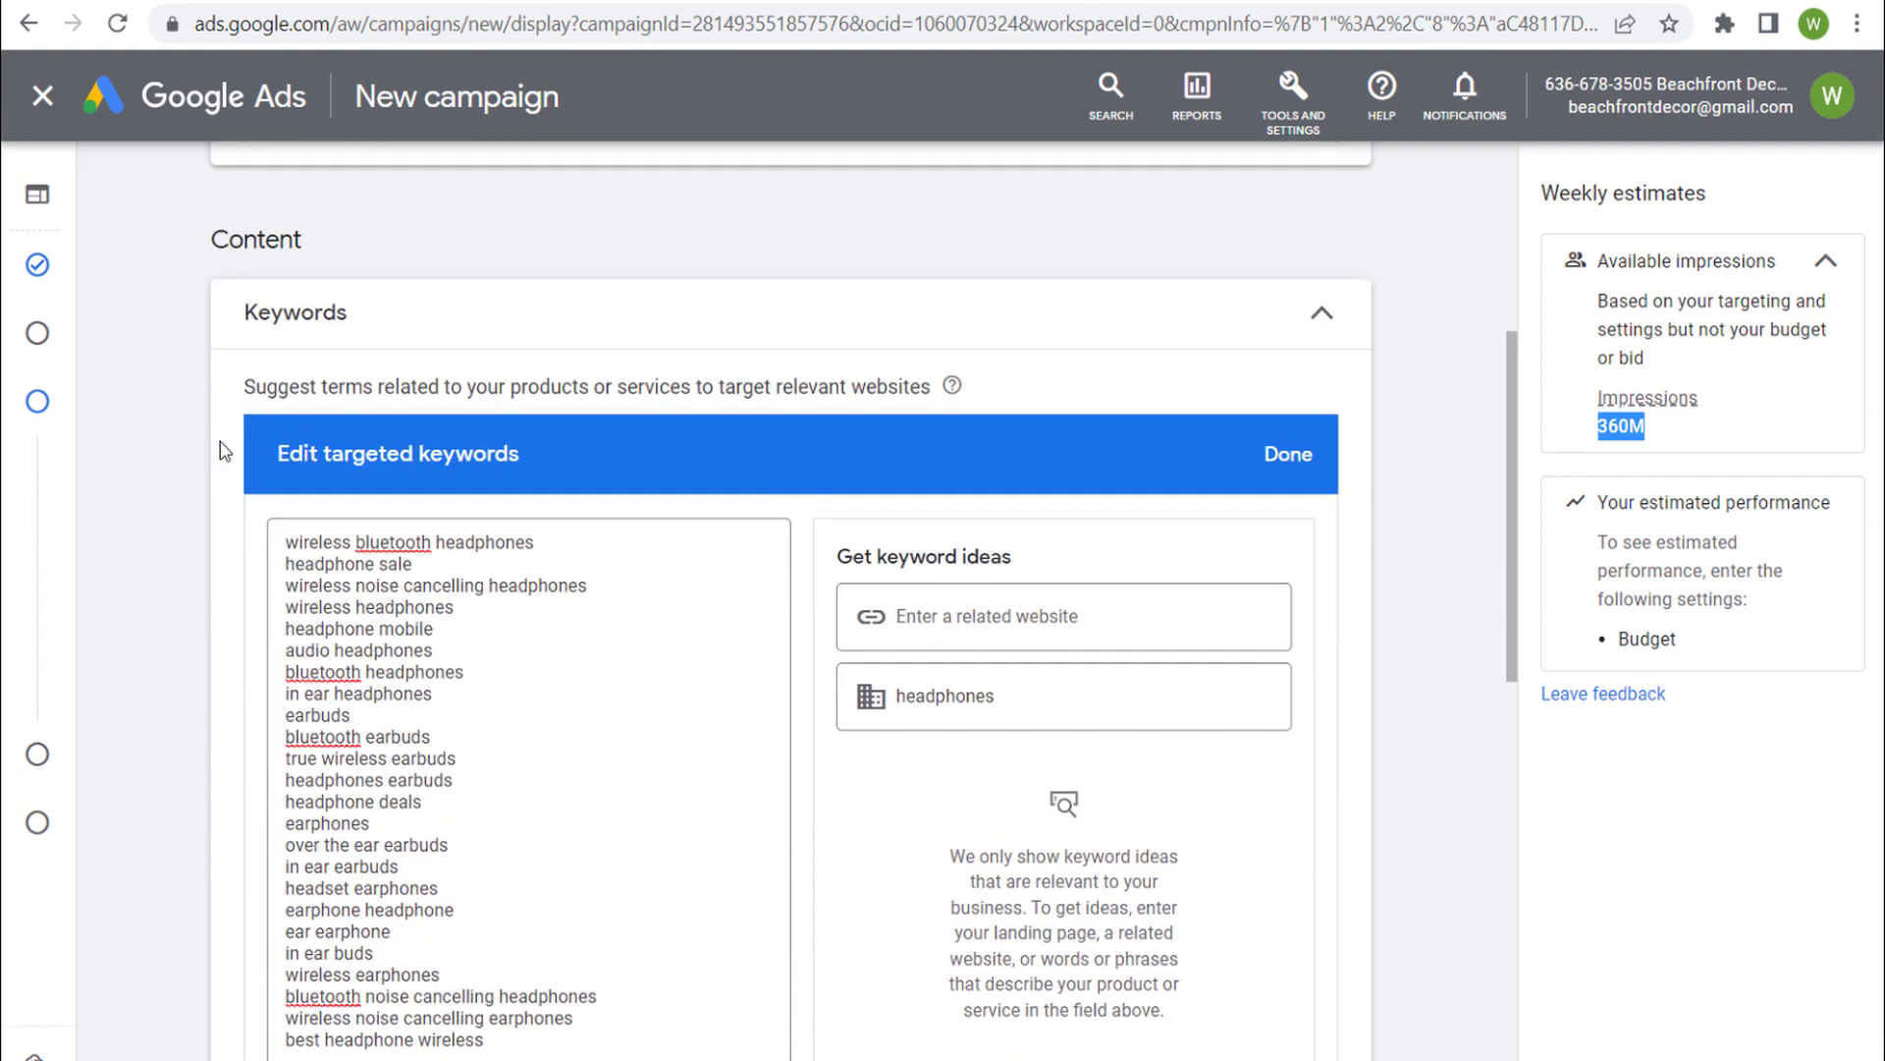
left_click(379, 661)
left_click(363, 460)
scroll(329, 284, "up", 5)
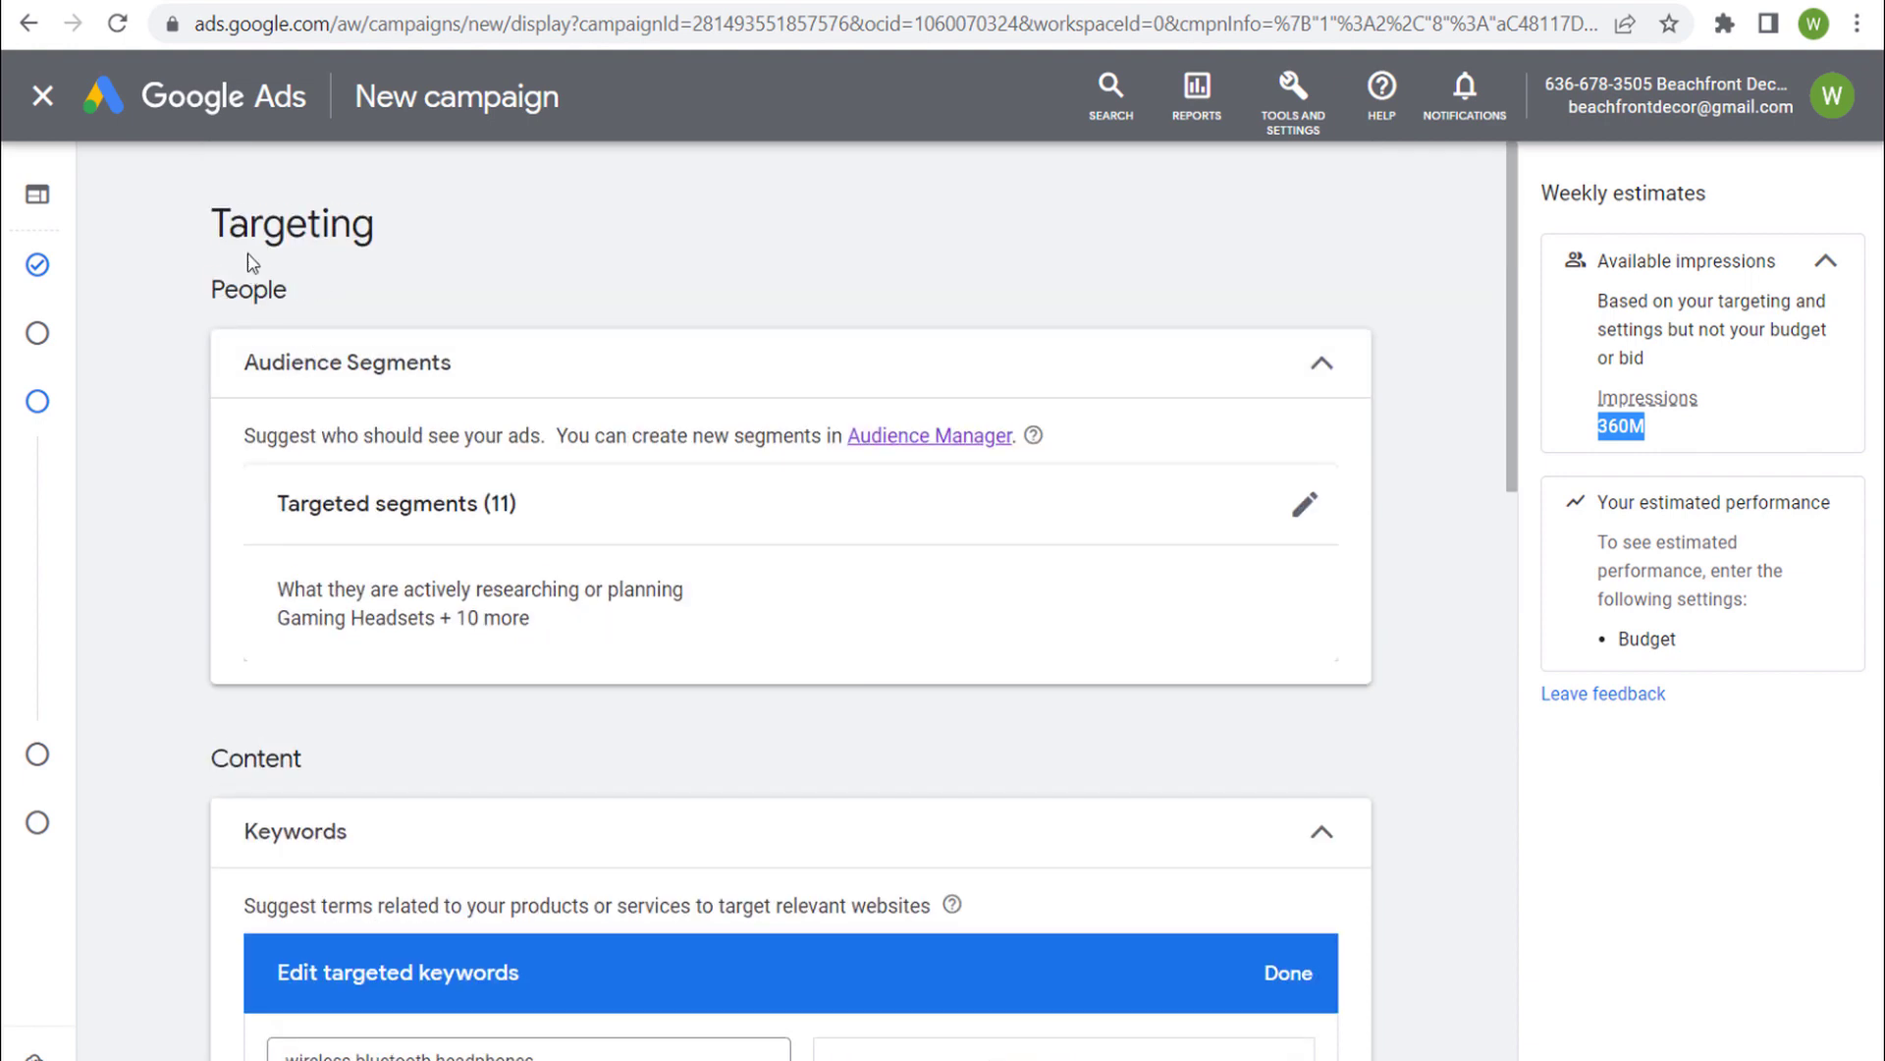
left_click(298, 303)
double_click(301, 761)
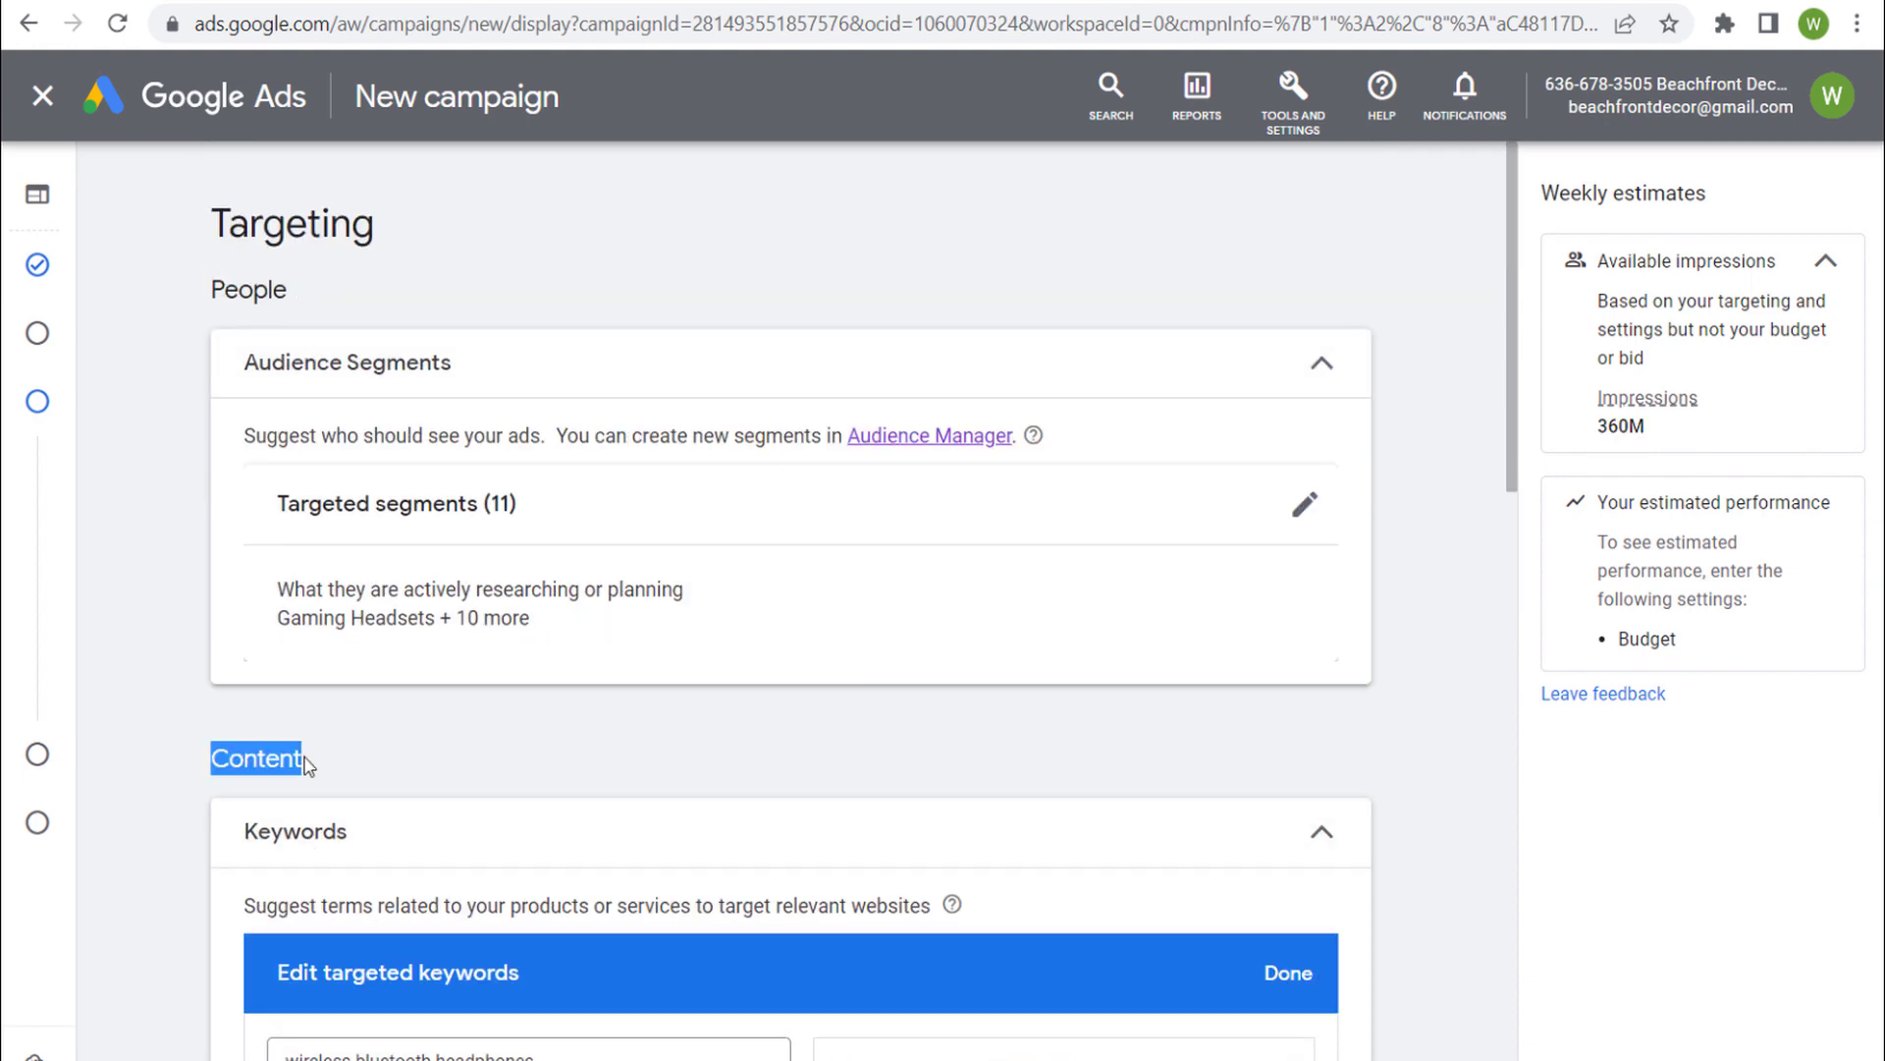
left_click(397, 769)
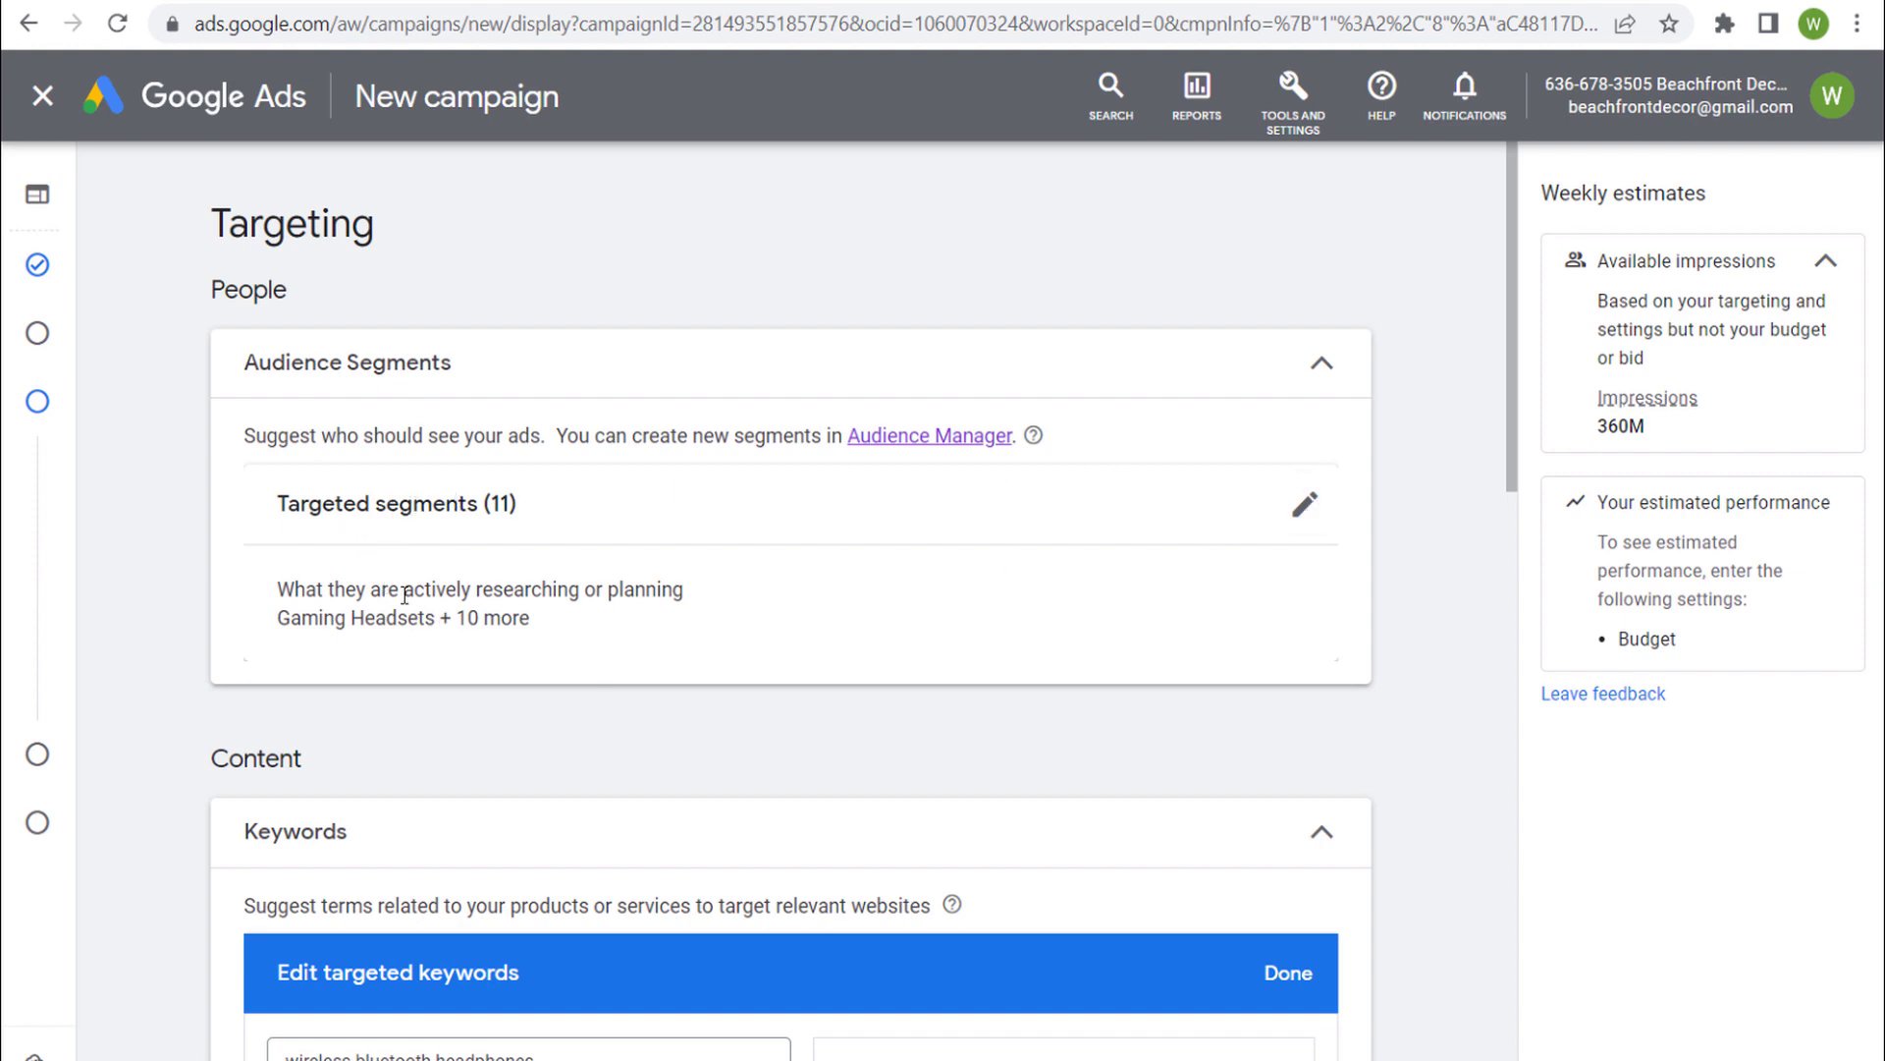
Review the audience segment summary and the first 15 keywords in the list.
left_click_drag(552, 626, 265, 602)
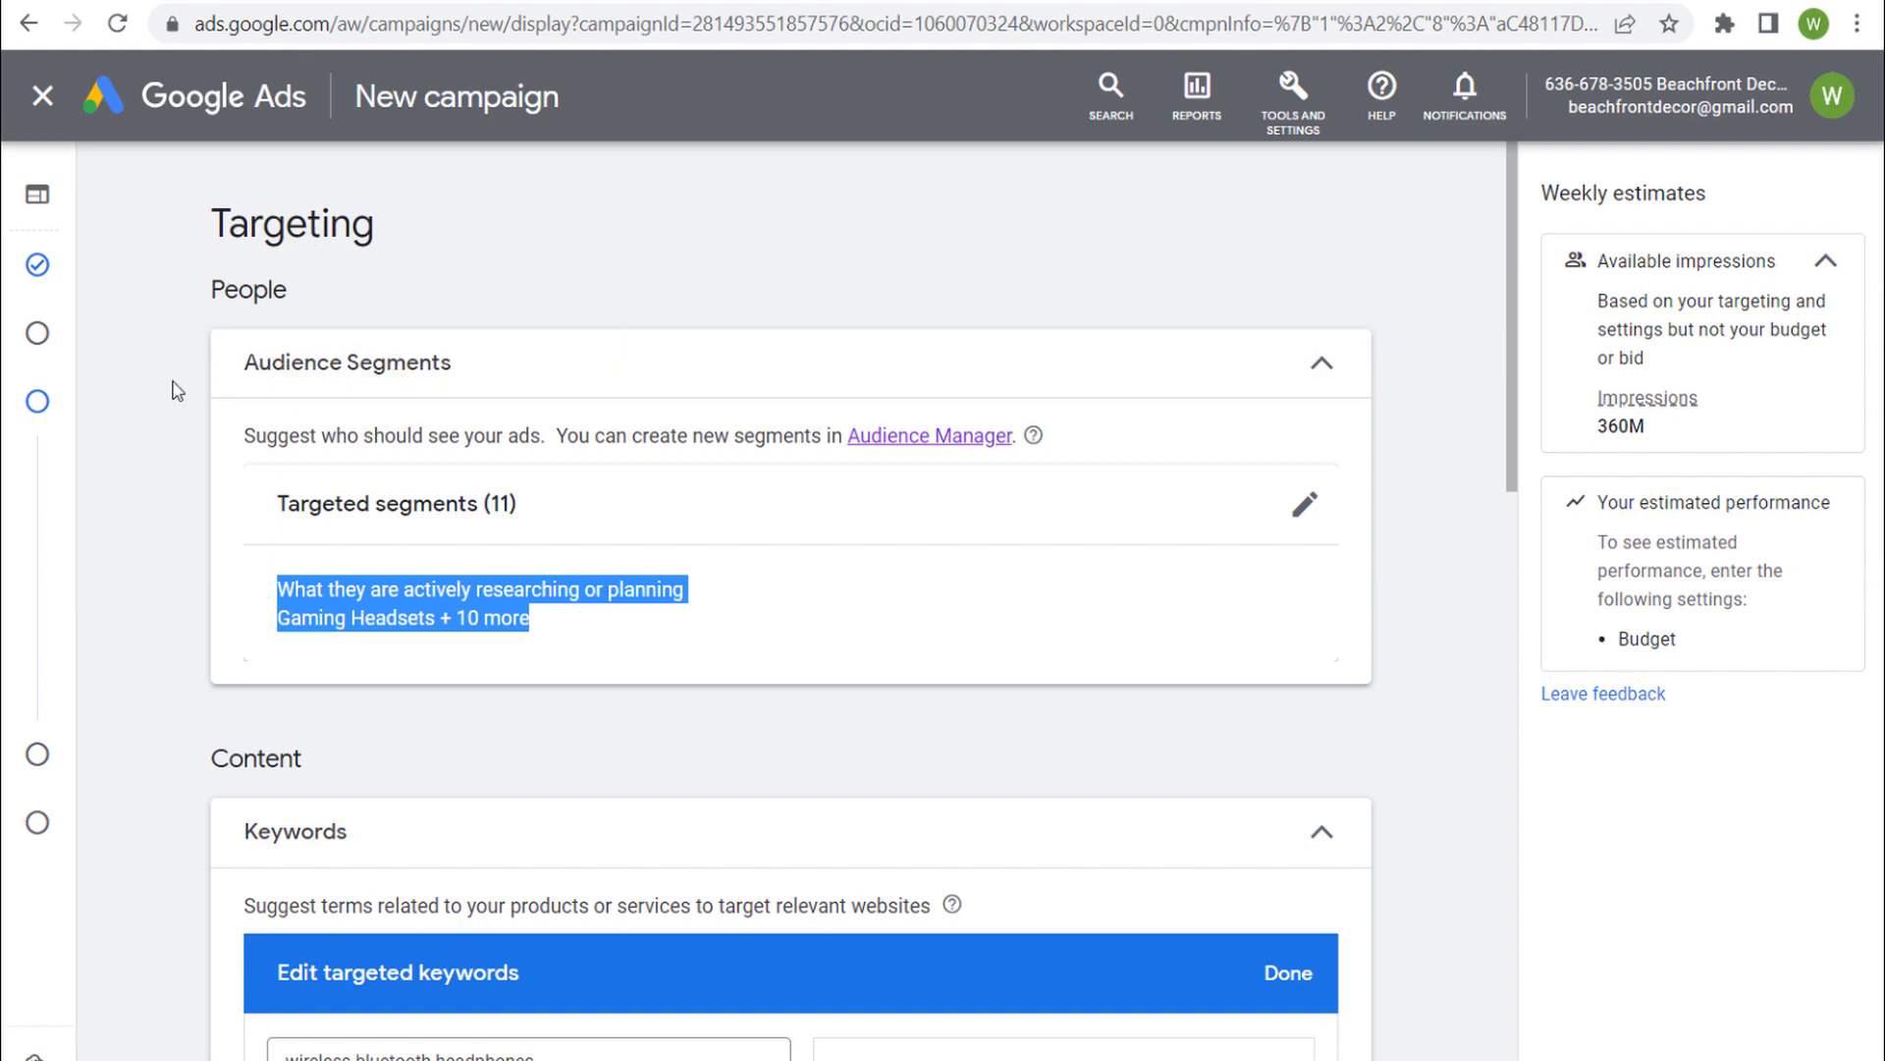
scroll(169, 456, "down", 5)
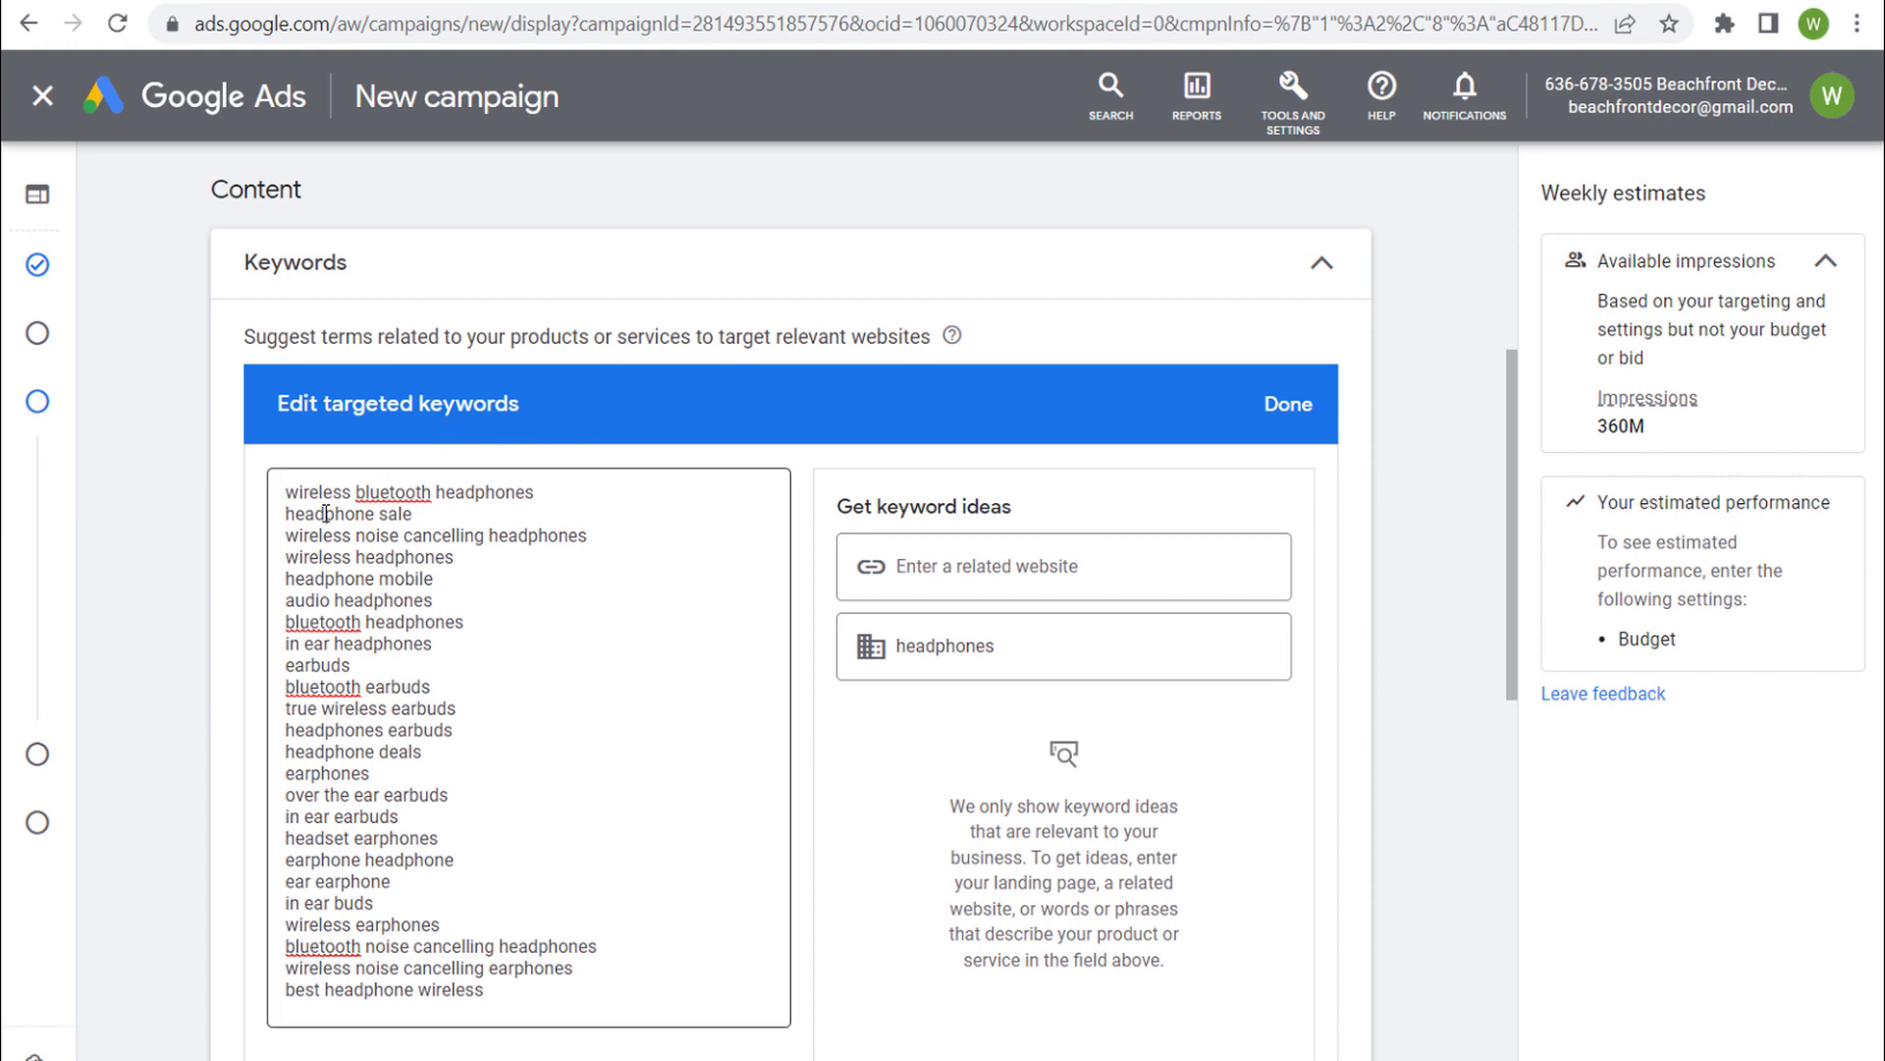
left_click_drag(286, 492, 641, 537)
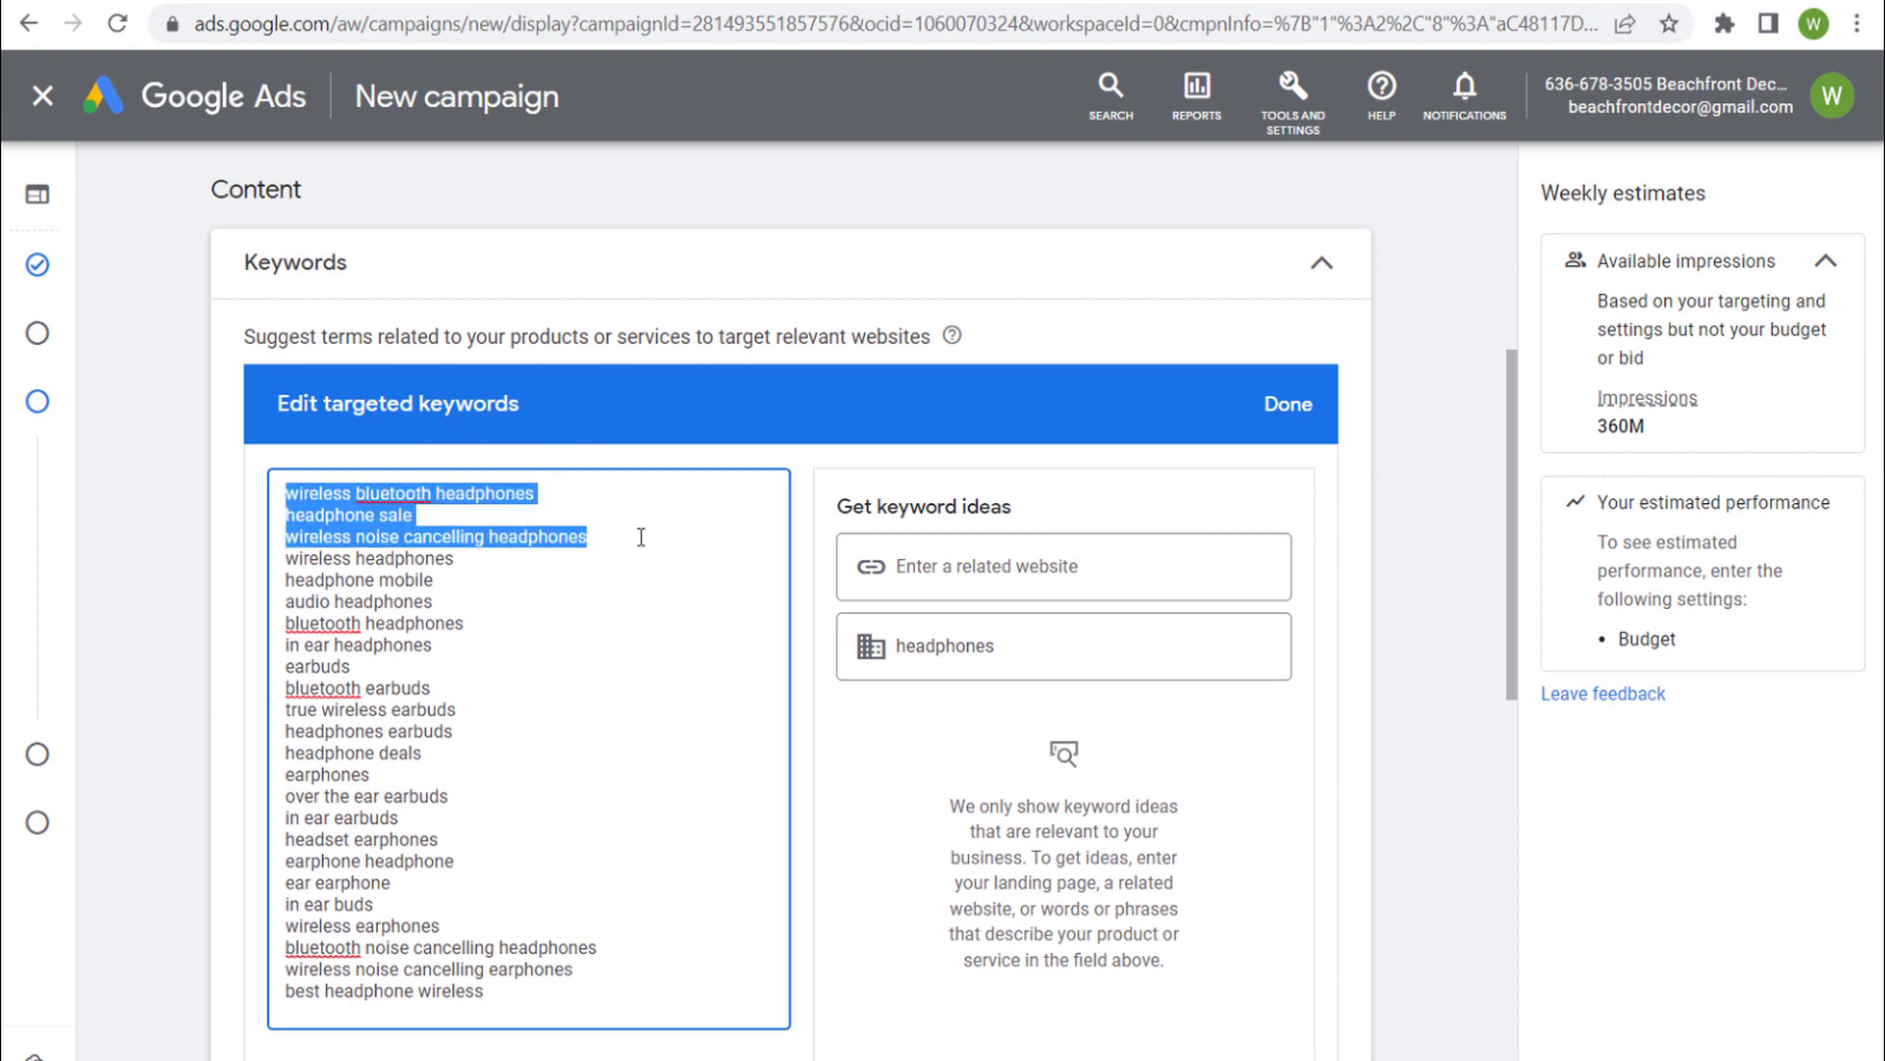
left_click(644, 614)
left_click_drag(592, 796, 194, 473)
left_click(194, 472)
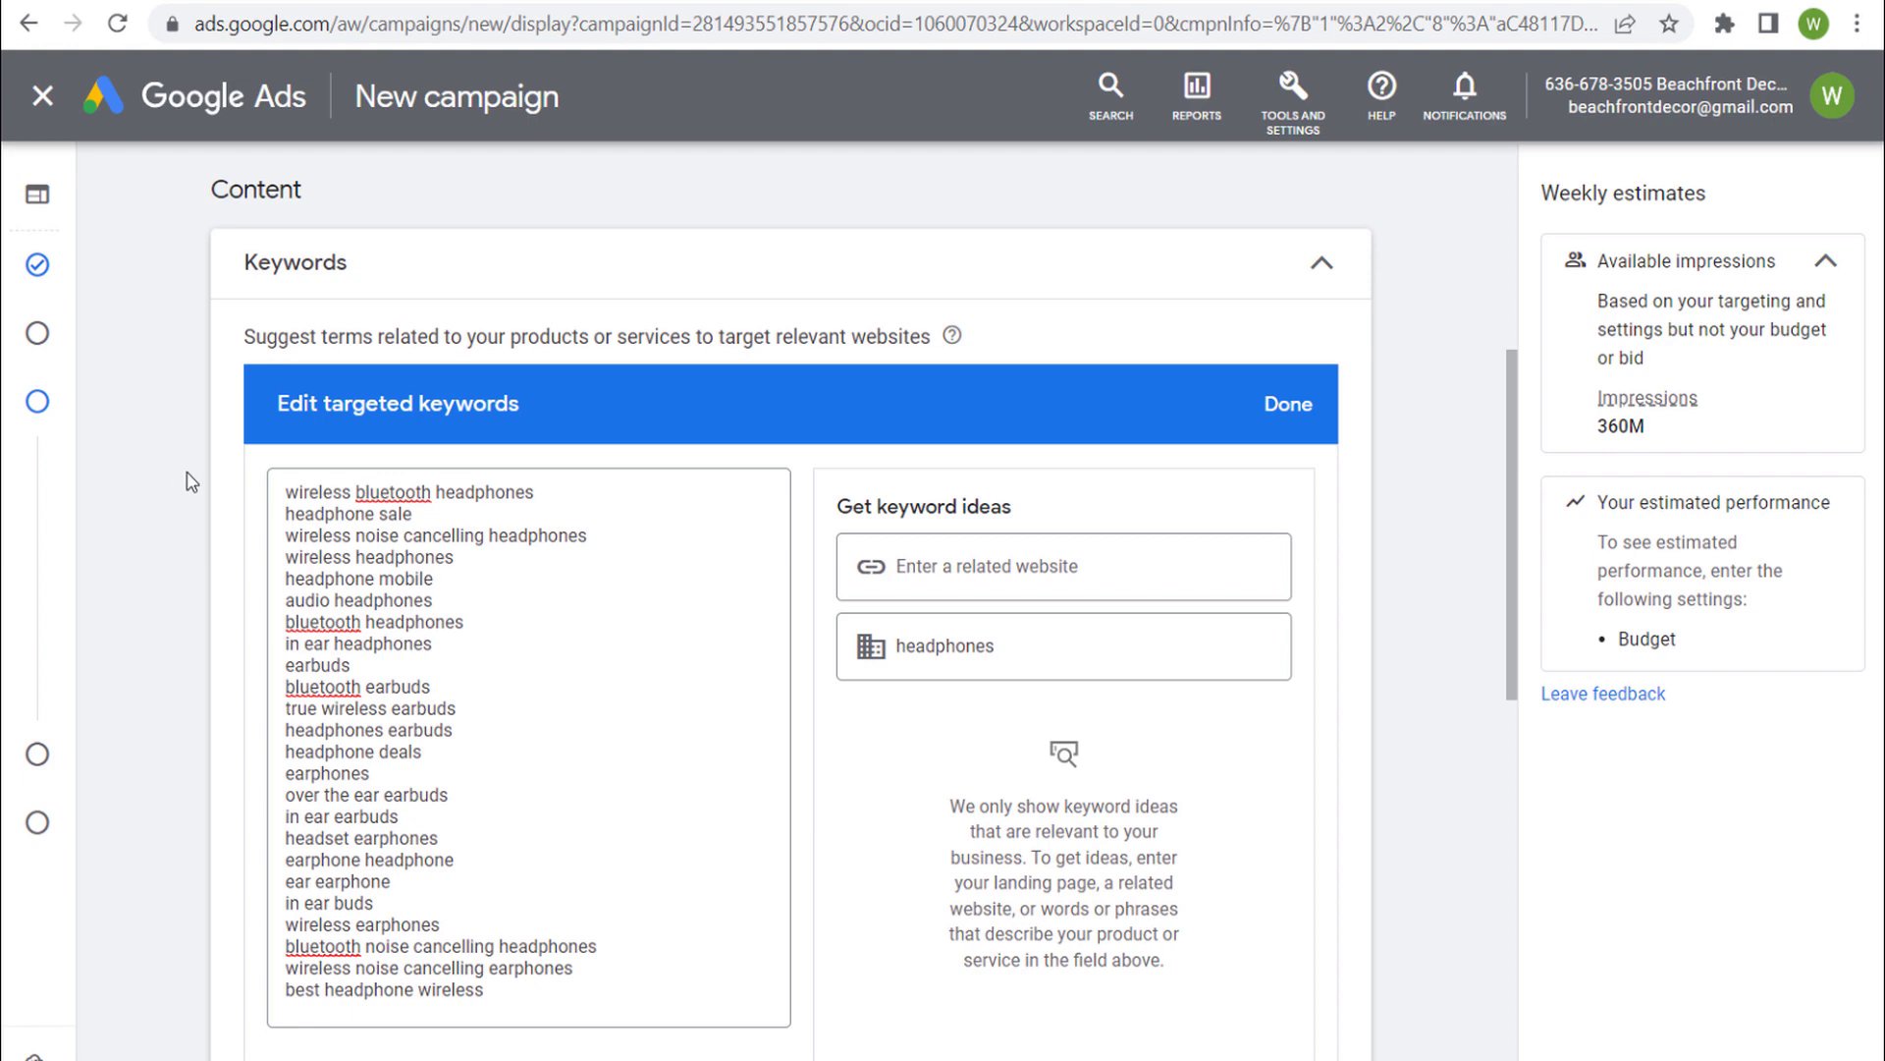
Close the keyword editor, leaving 24 targeted keywords alongside 11 audience segments.
left_click(1270, 403)
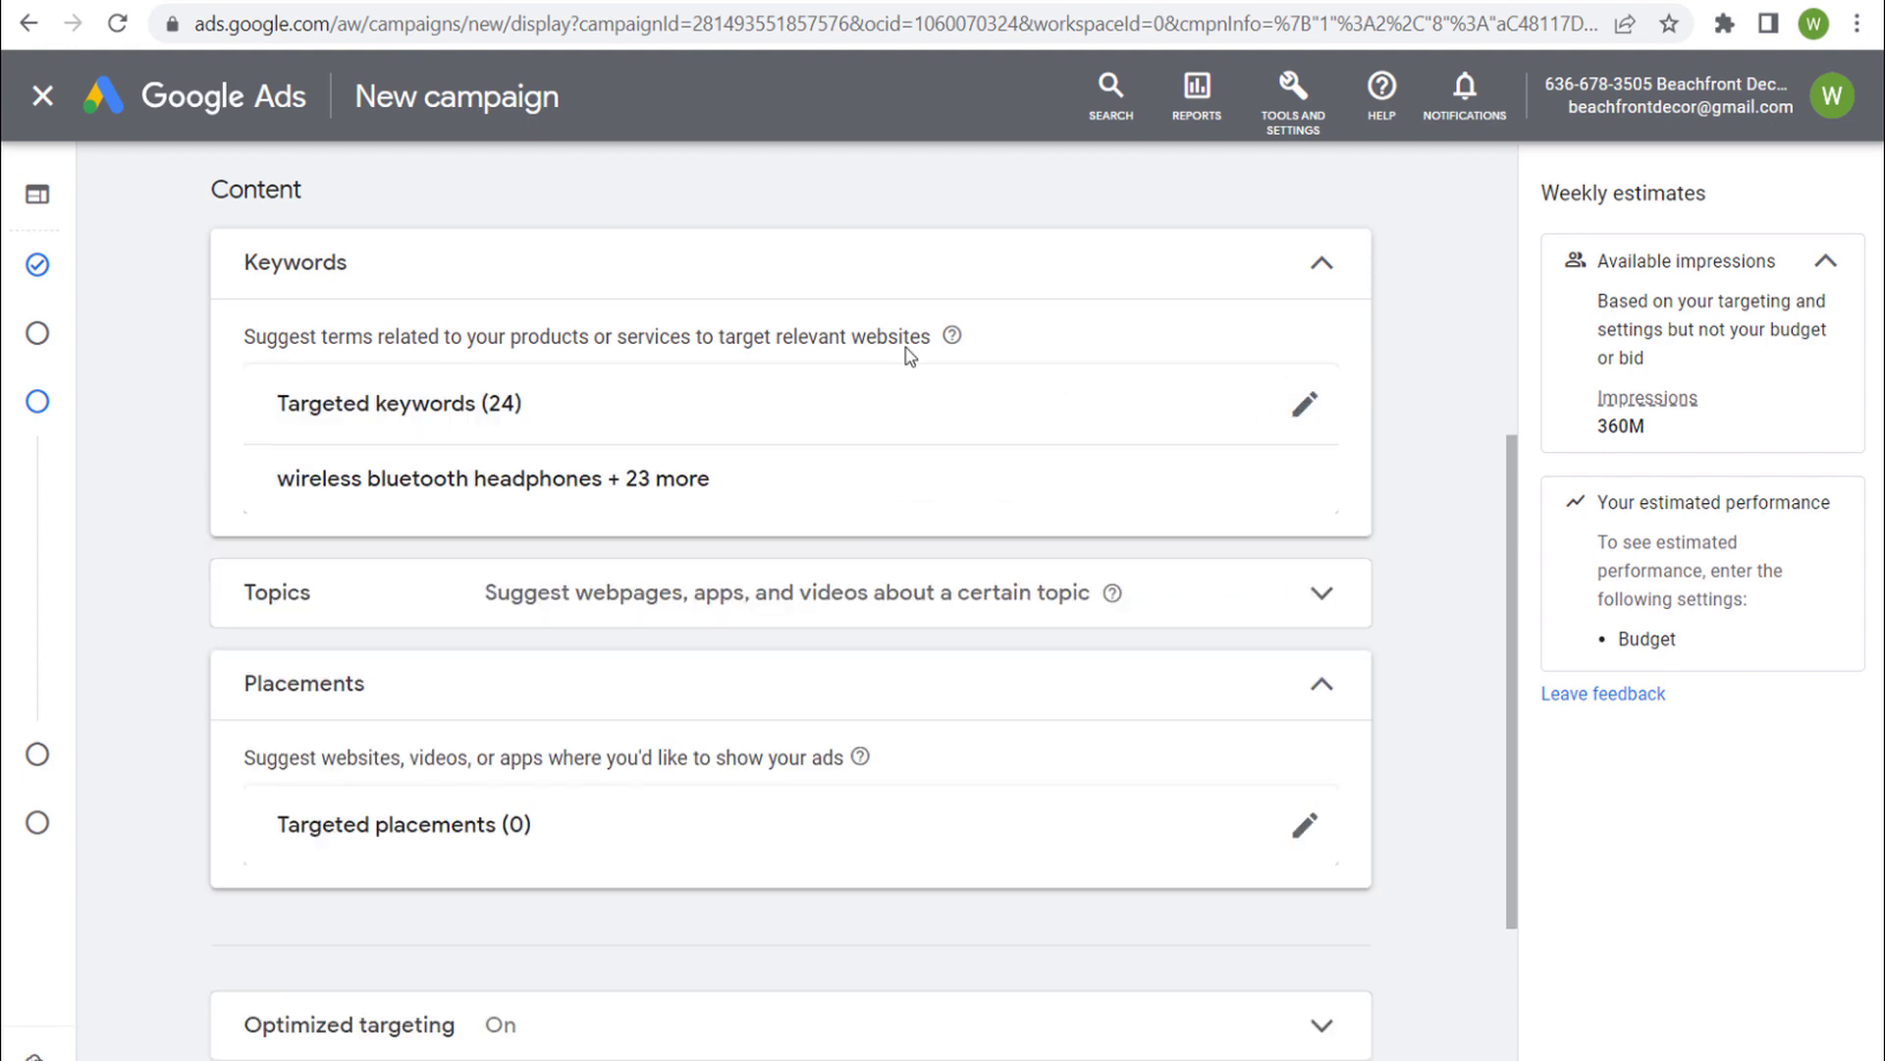
scroll(363, 571, "up", 4)
scroll(362, 572, "up", 2)
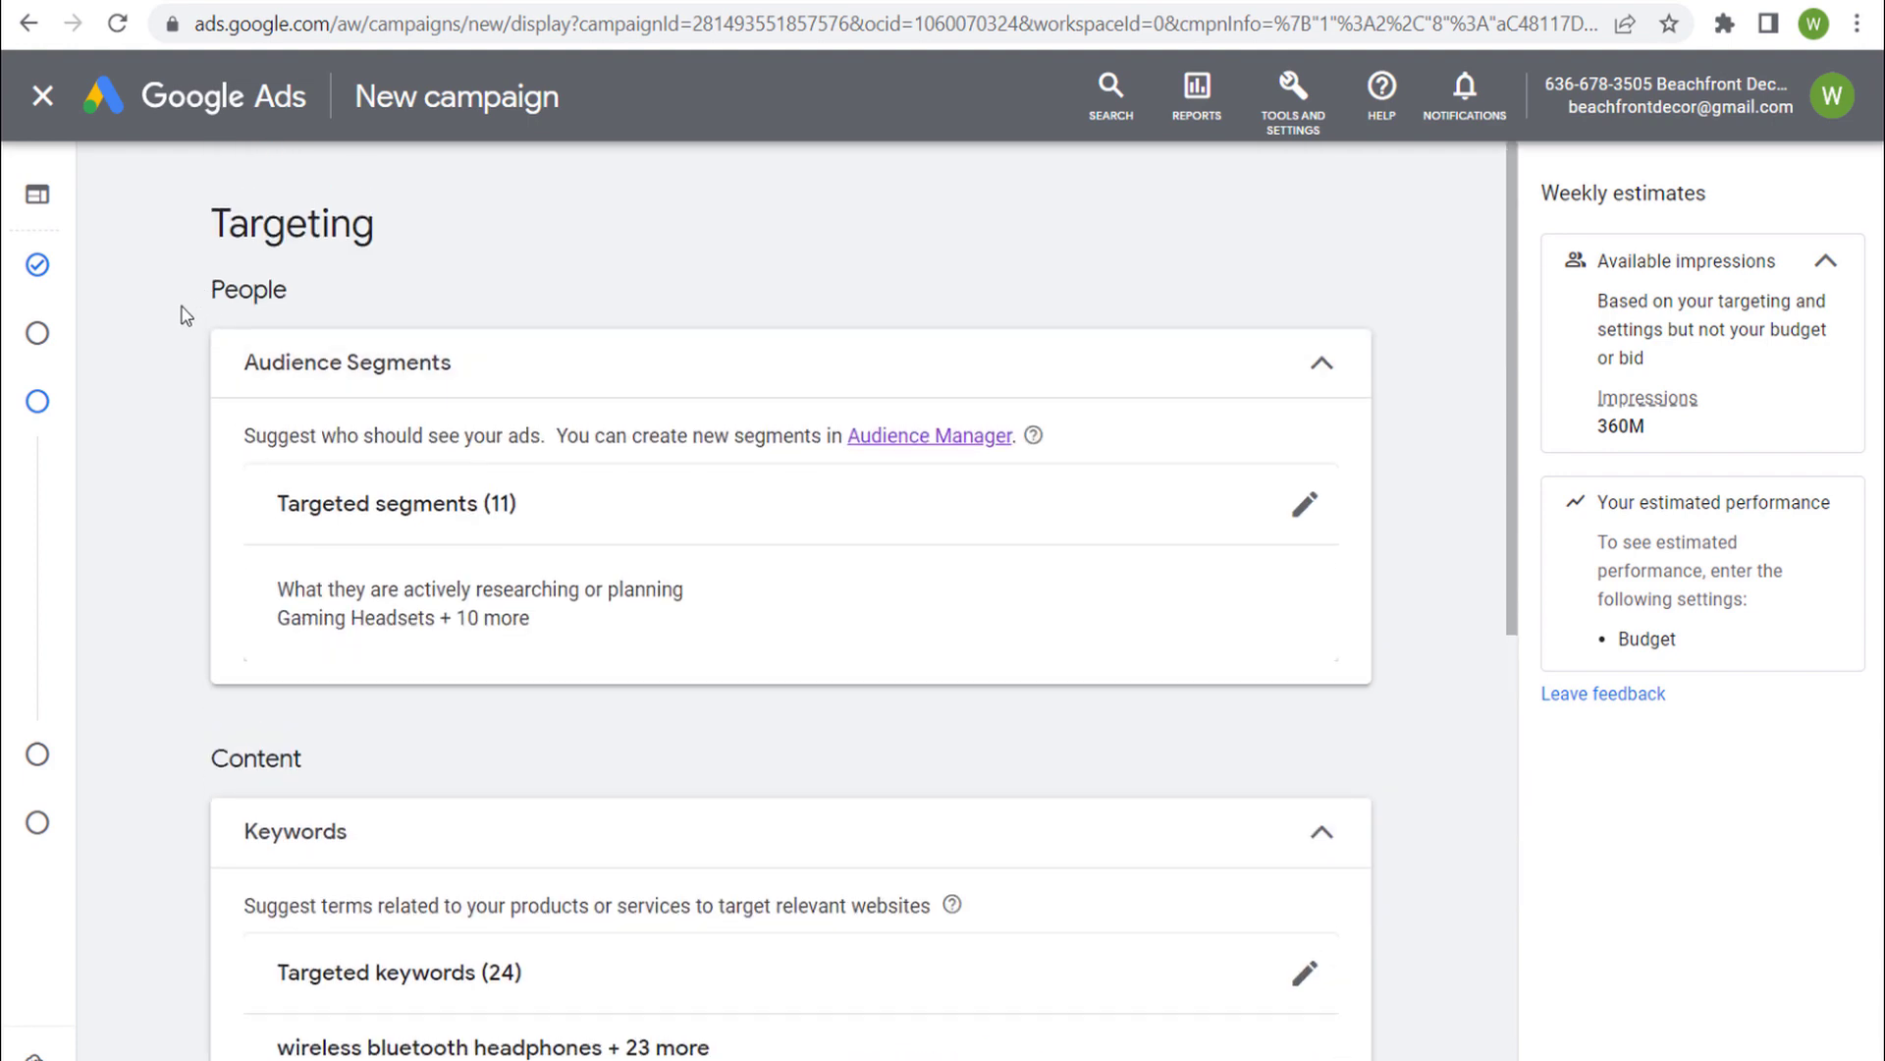
scroll(181, 325, "down", 6)
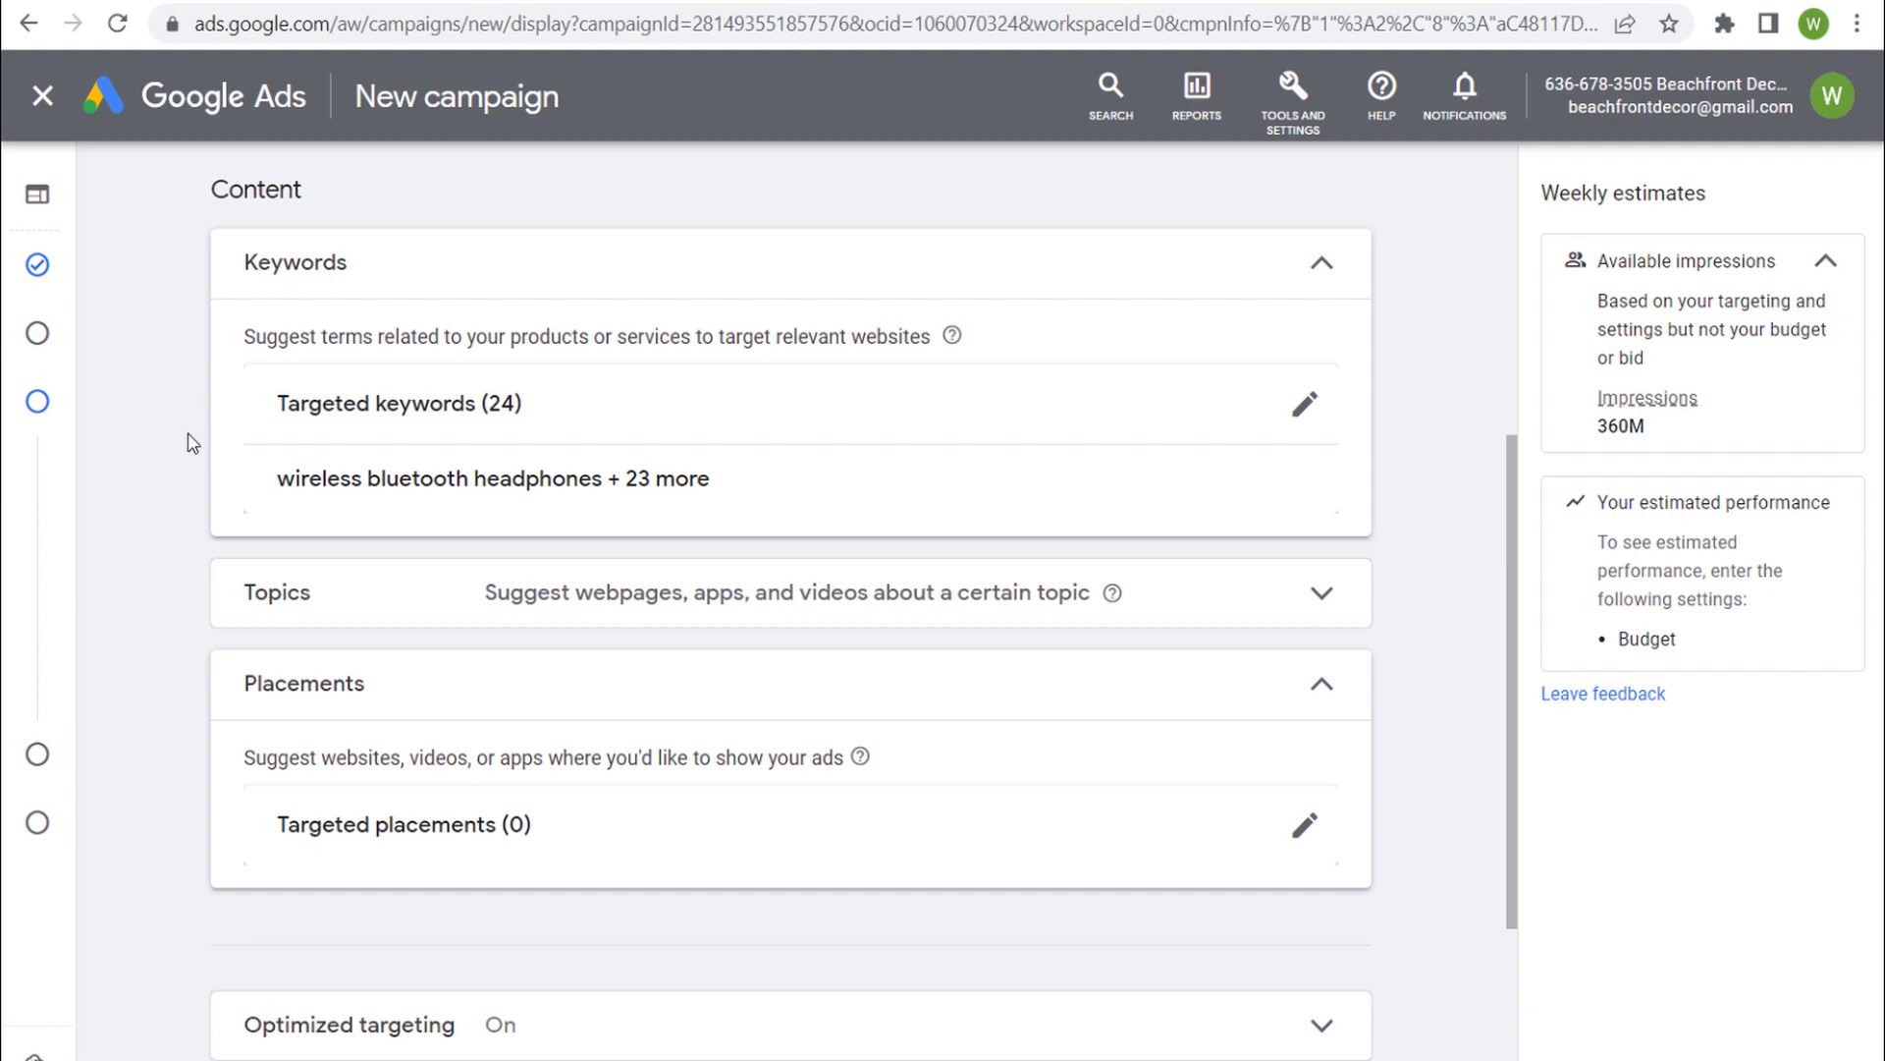
mouse_move(37, 410)
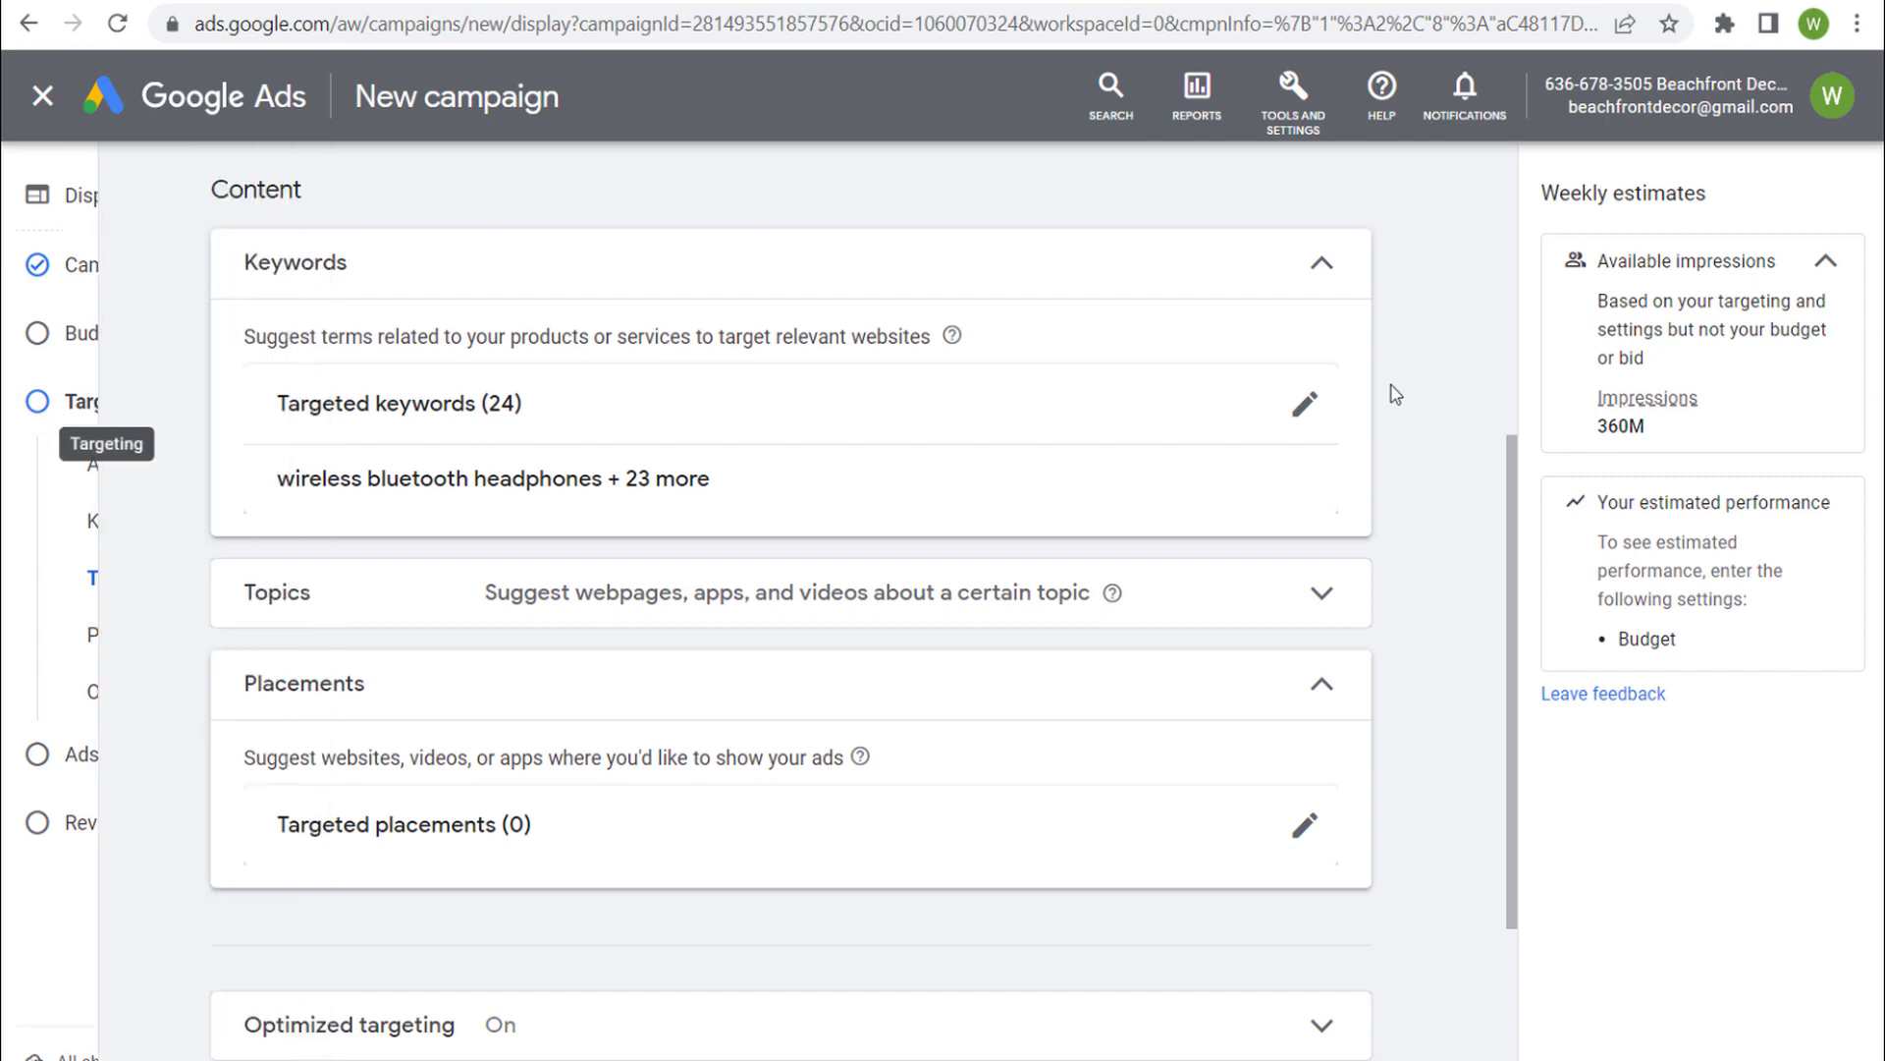
scroll(1406, 395, "down", 3)
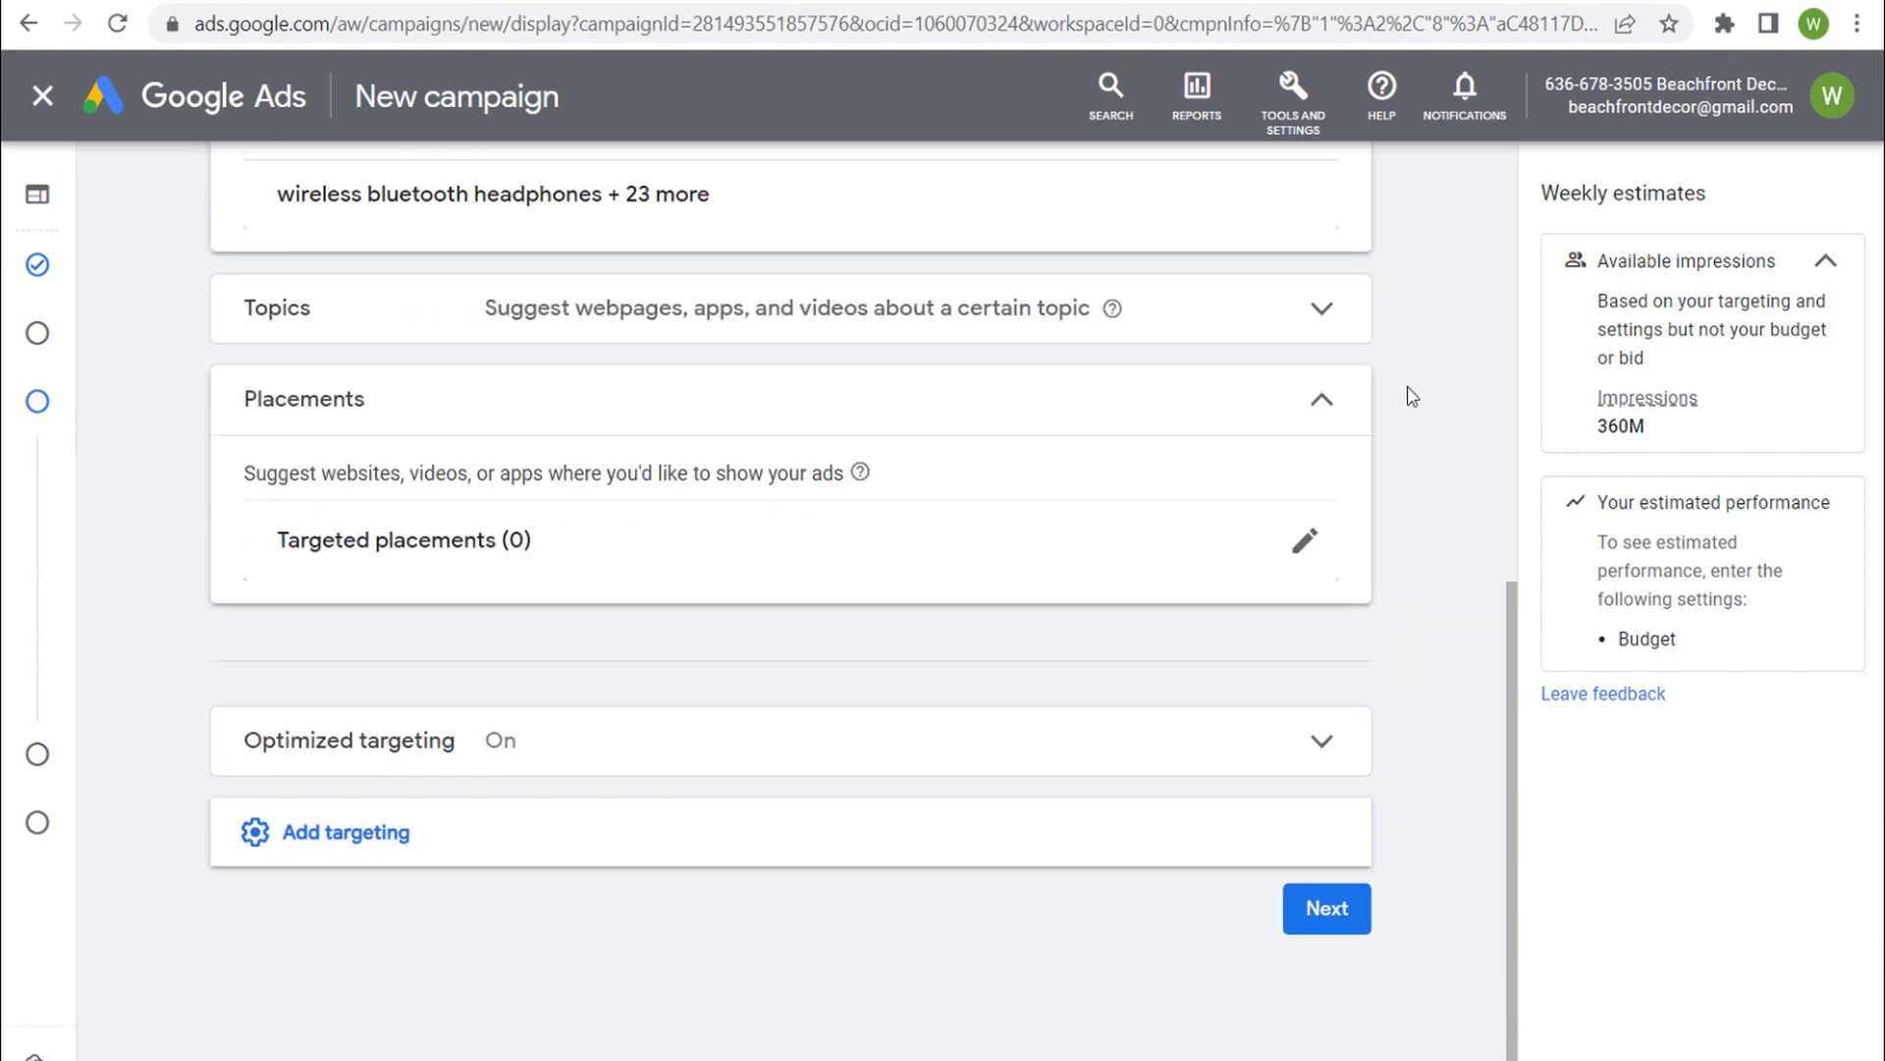
Add Demographics targeting with all gender, age, parental status and income options included.
left_click(589, 831)
scroll(294, 619, "down", 1)
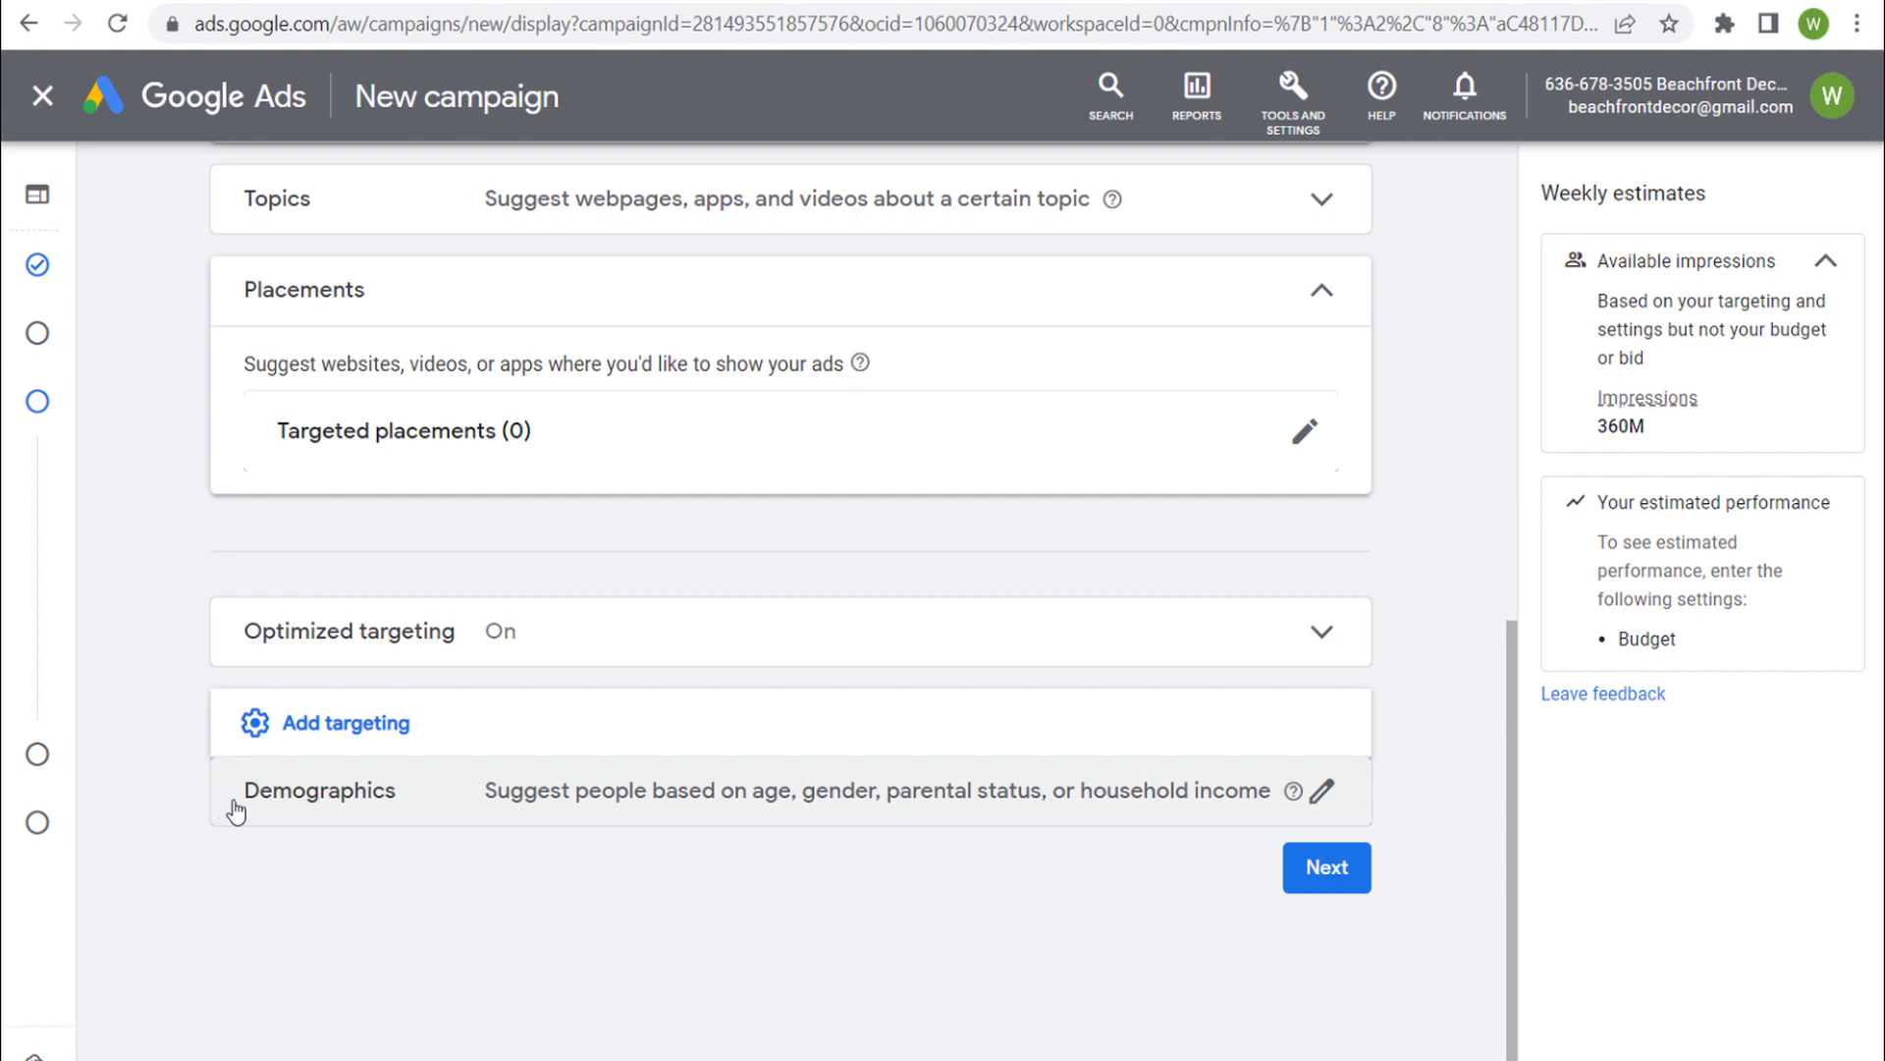
left_click(592, 799)
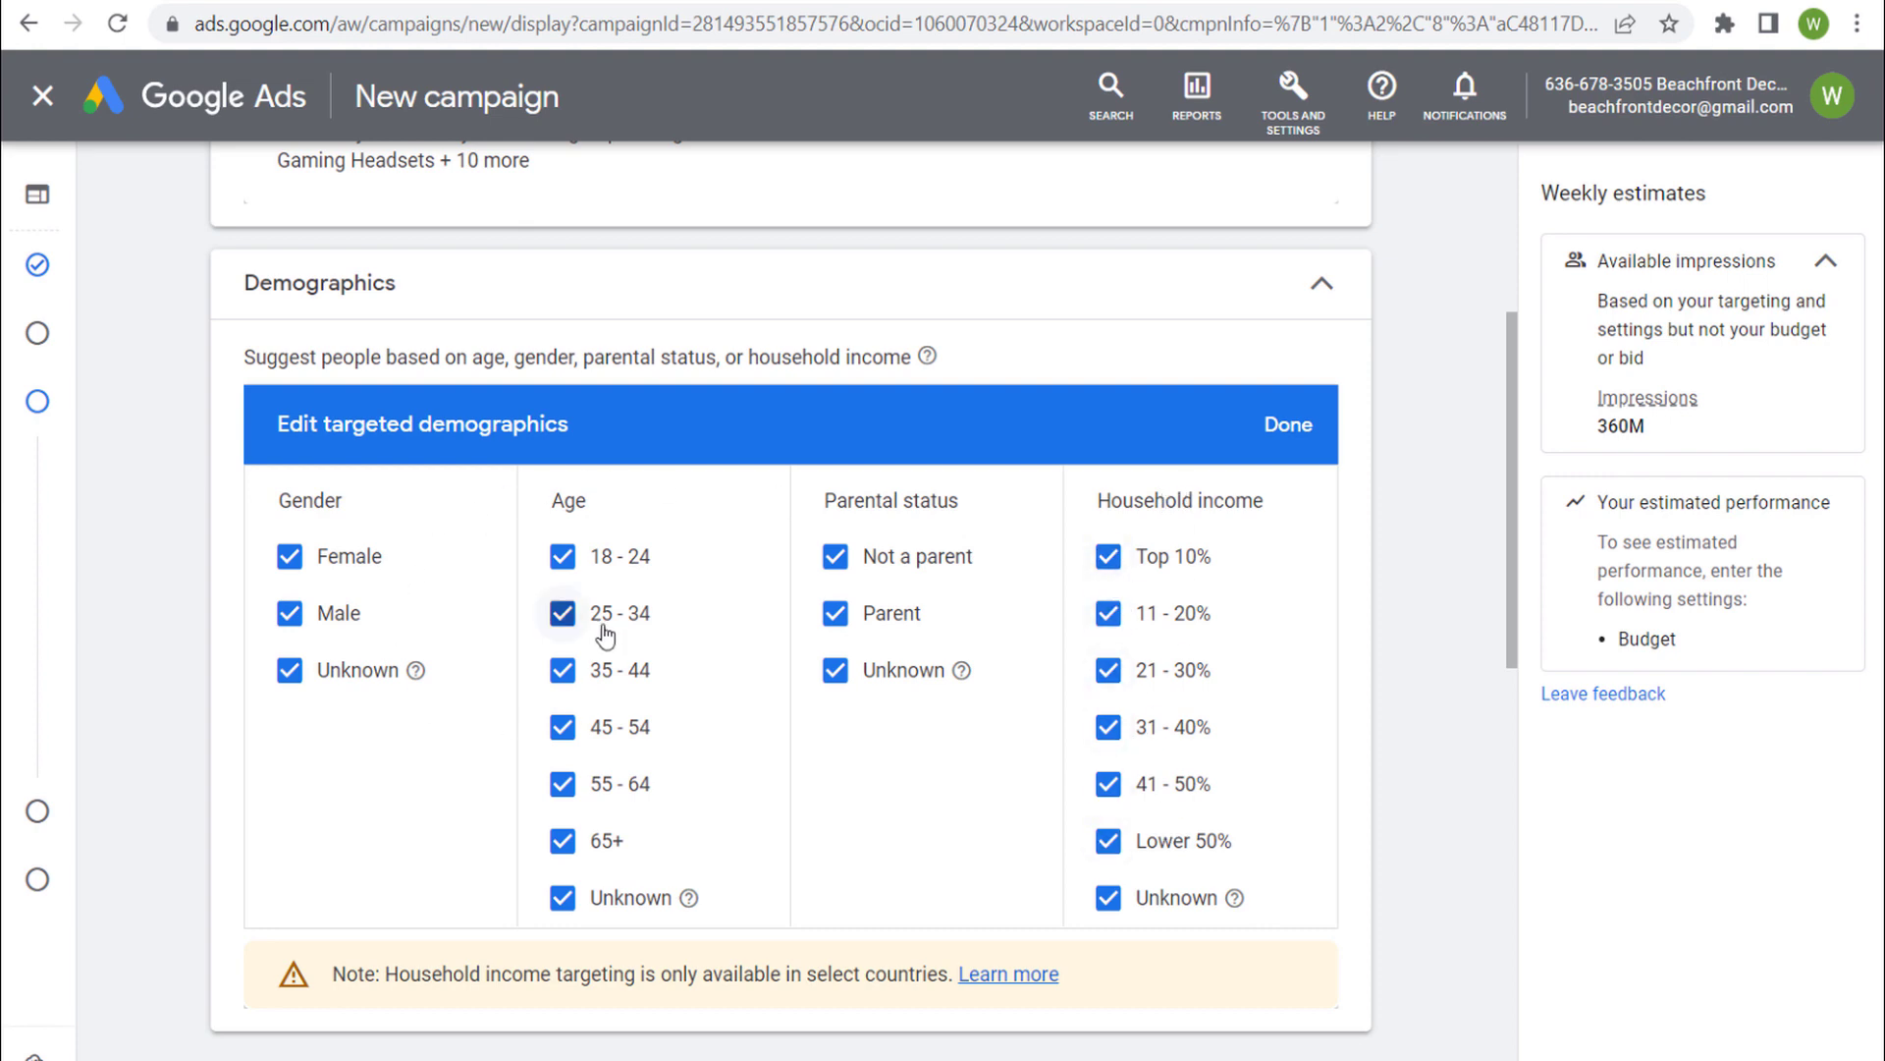
scroll(871, 467, "up", 5)
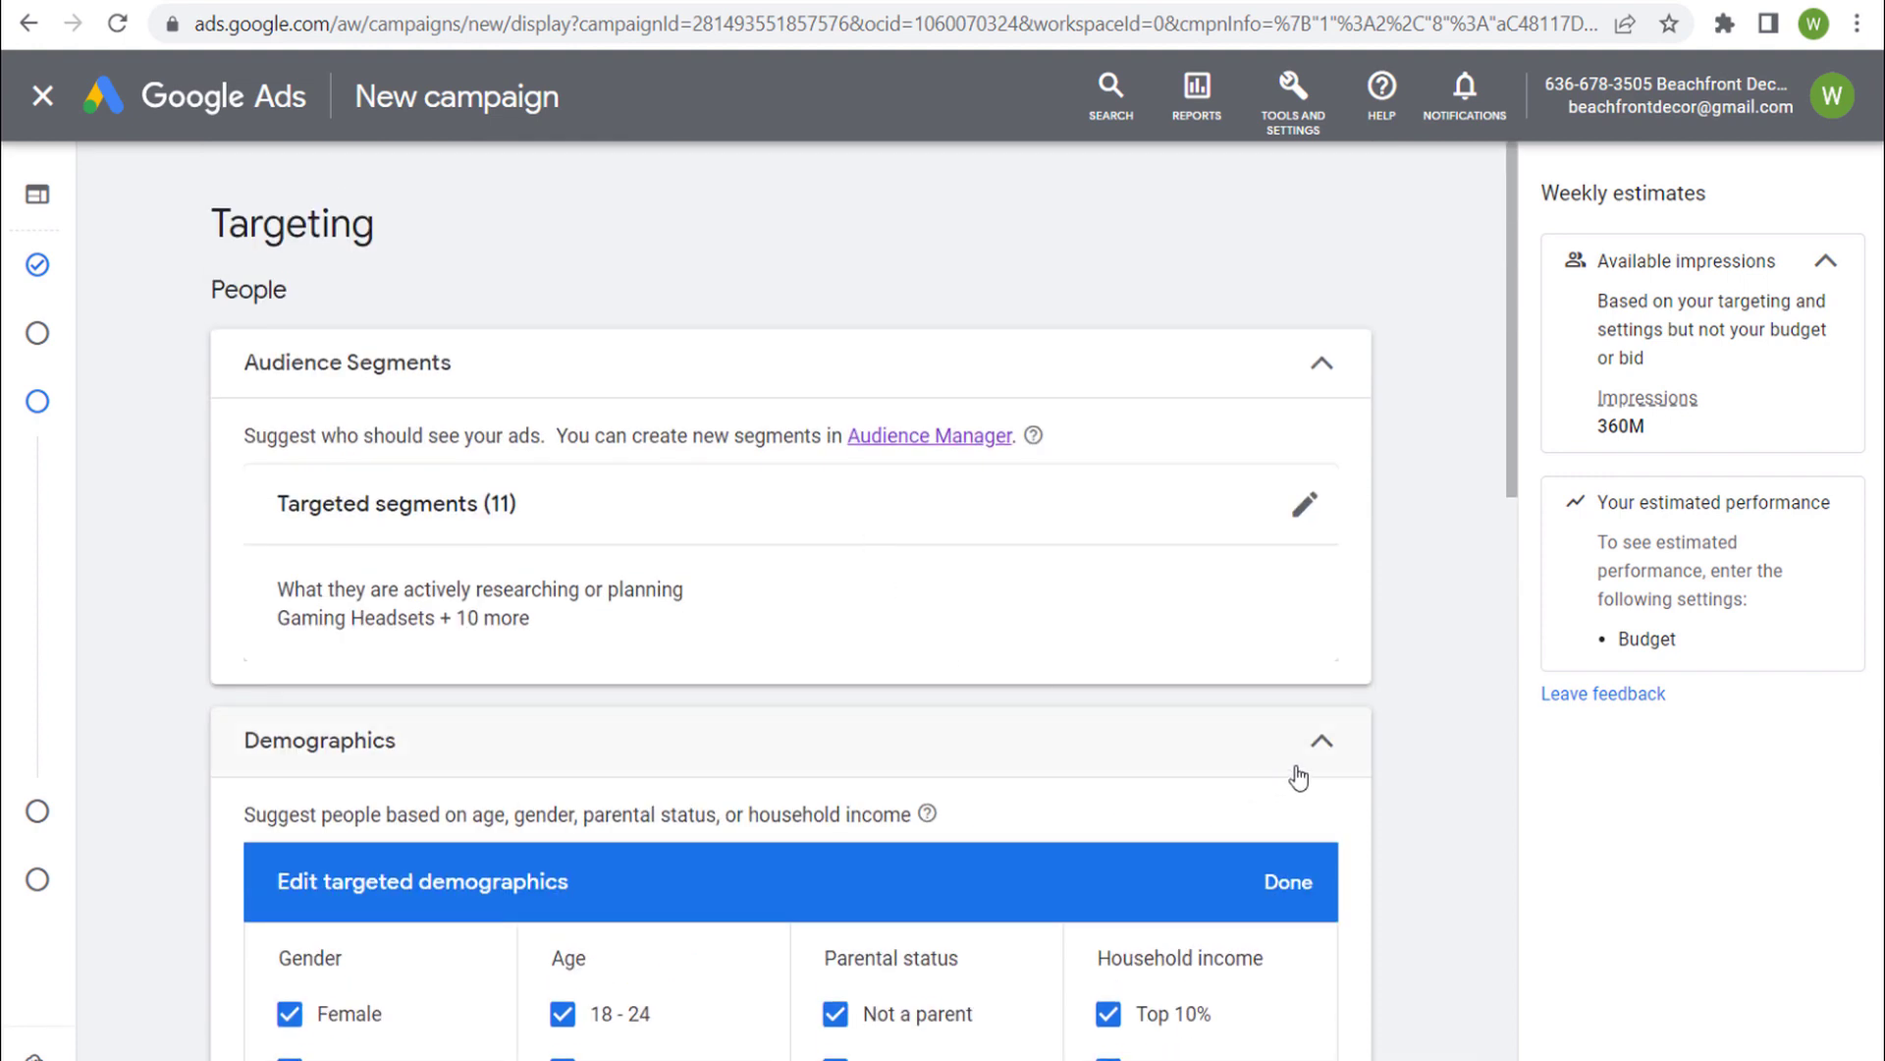
left_click(1328, 743)
Review the Targeting summary of 24 keywords, led by wireless bluetooth headphones, and 0 placements.
scroll(866, 818, "down", 4)
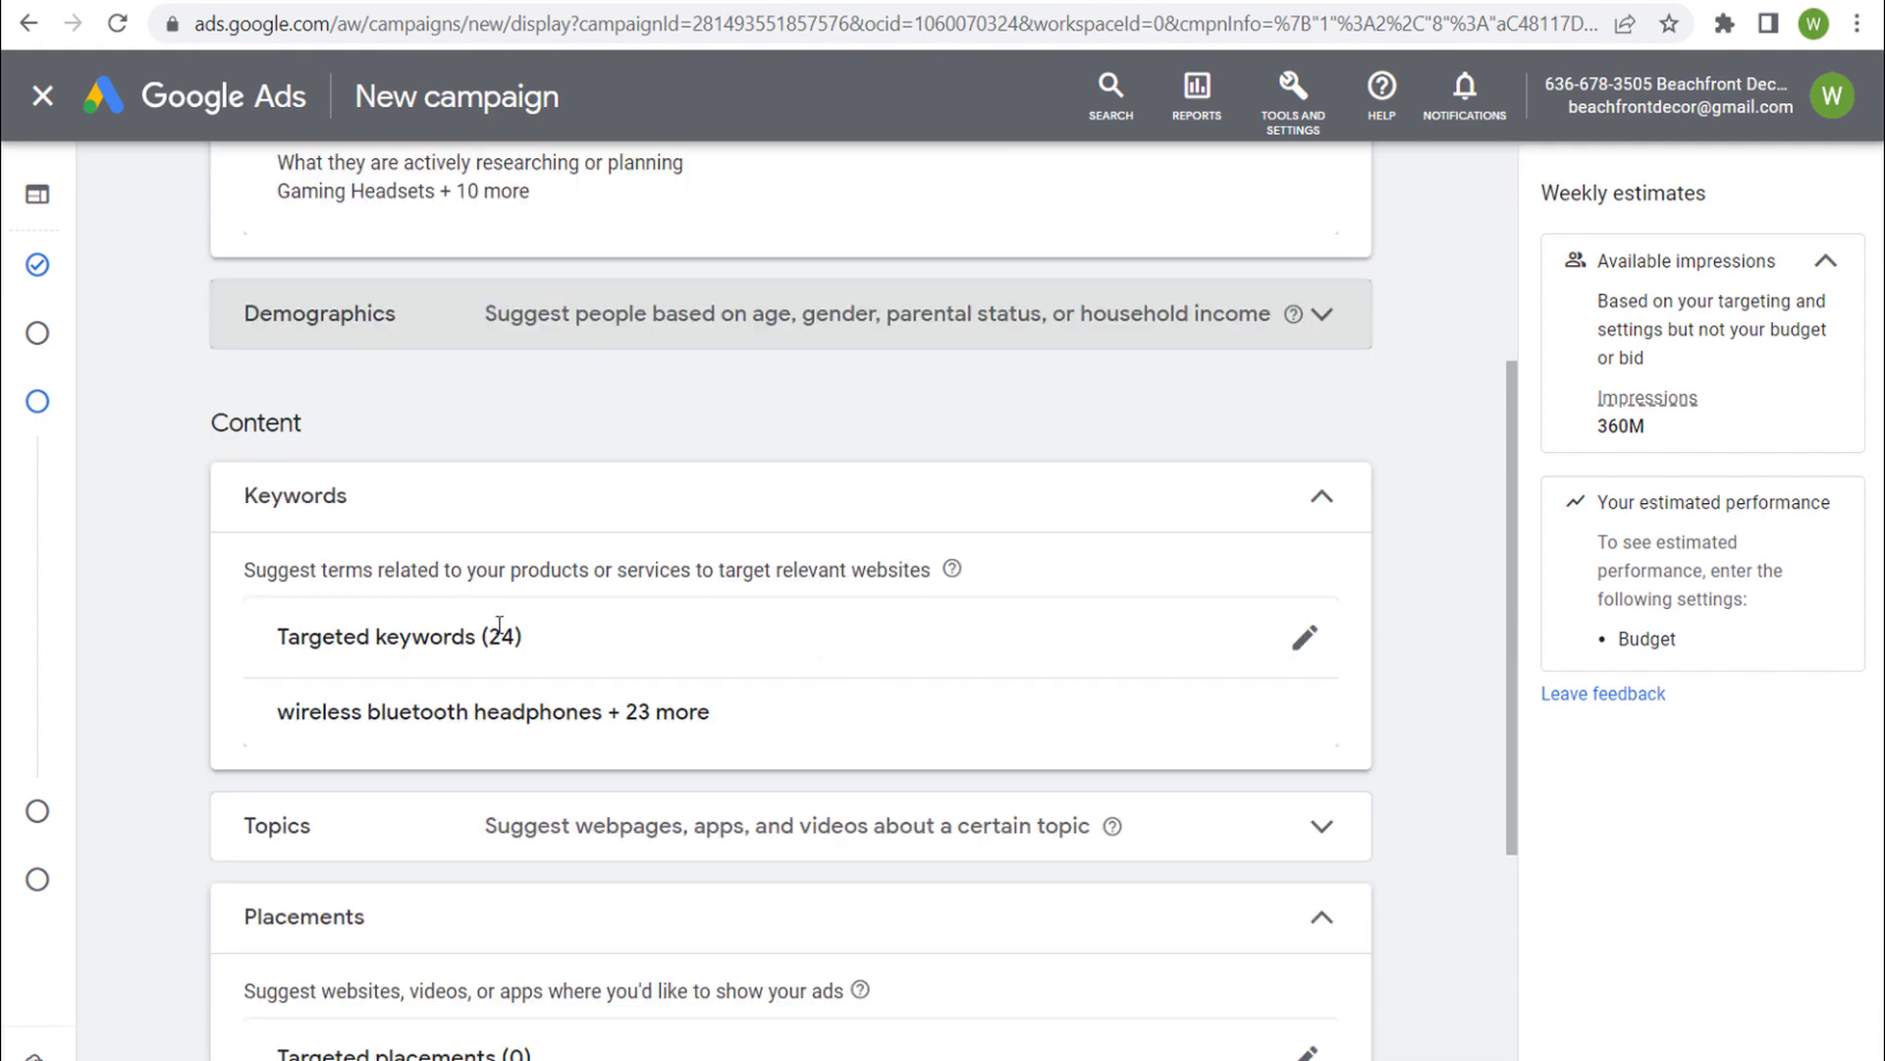
left_click_drag(480, 580, 821, 568)
left_click(899, 574)
scroll(977, 644, "down", 3)
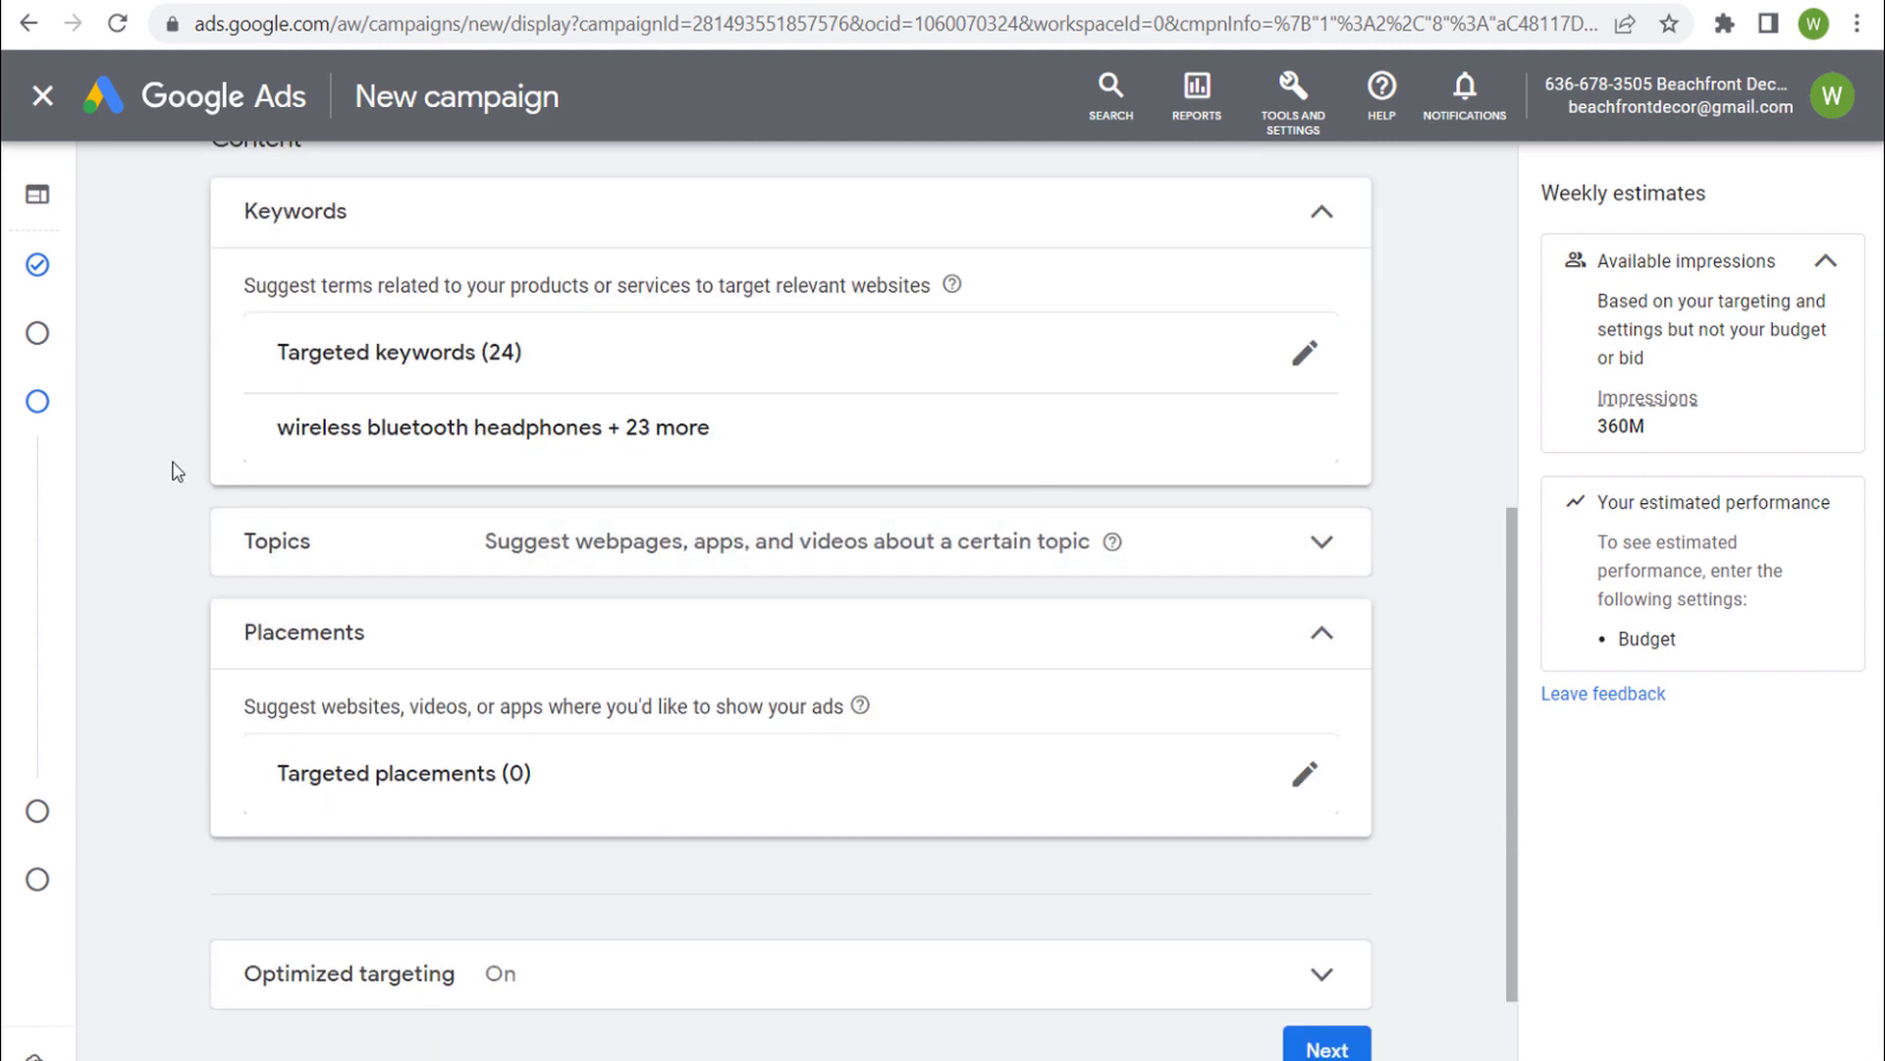
scroll(214, 479, "up", 1)
left_click_drag(214, 277, 319, 285)
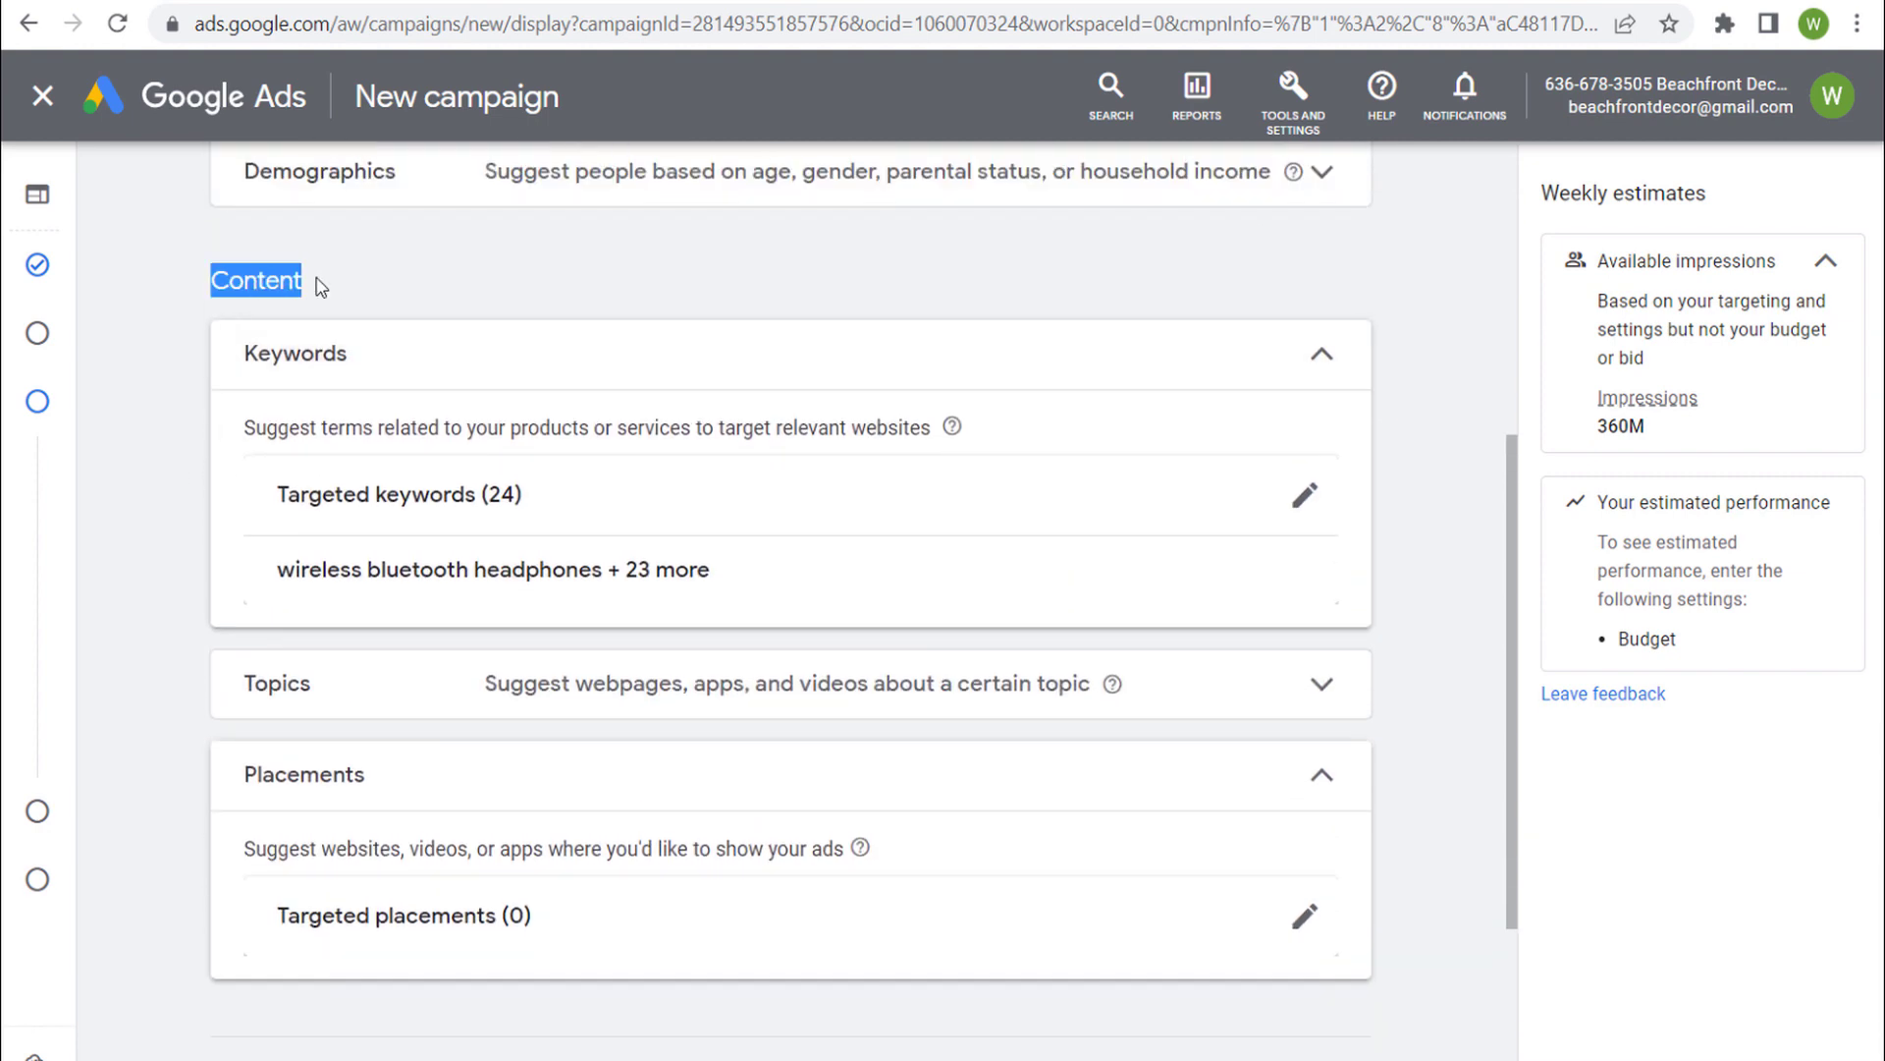
left_click(417, 288)
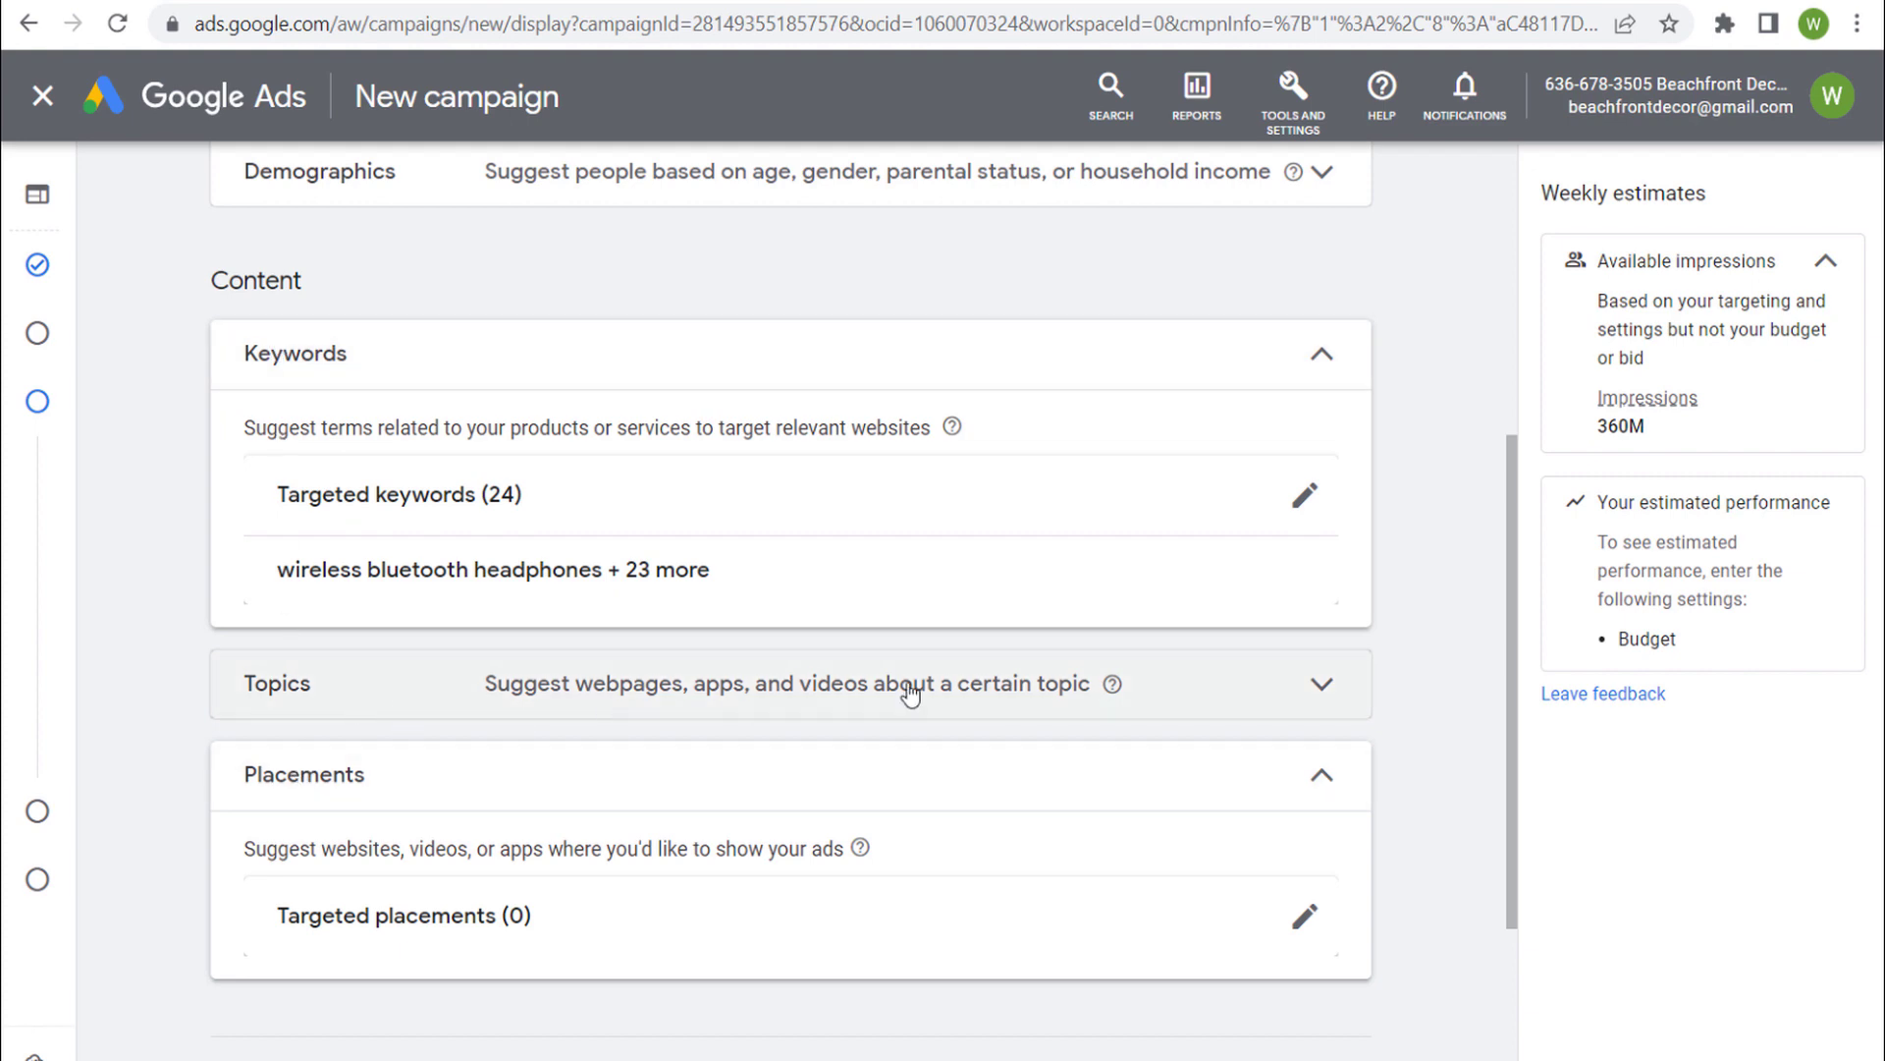
Delete every targeted keyword and close the keyword editor.
left_click(1304, 495)
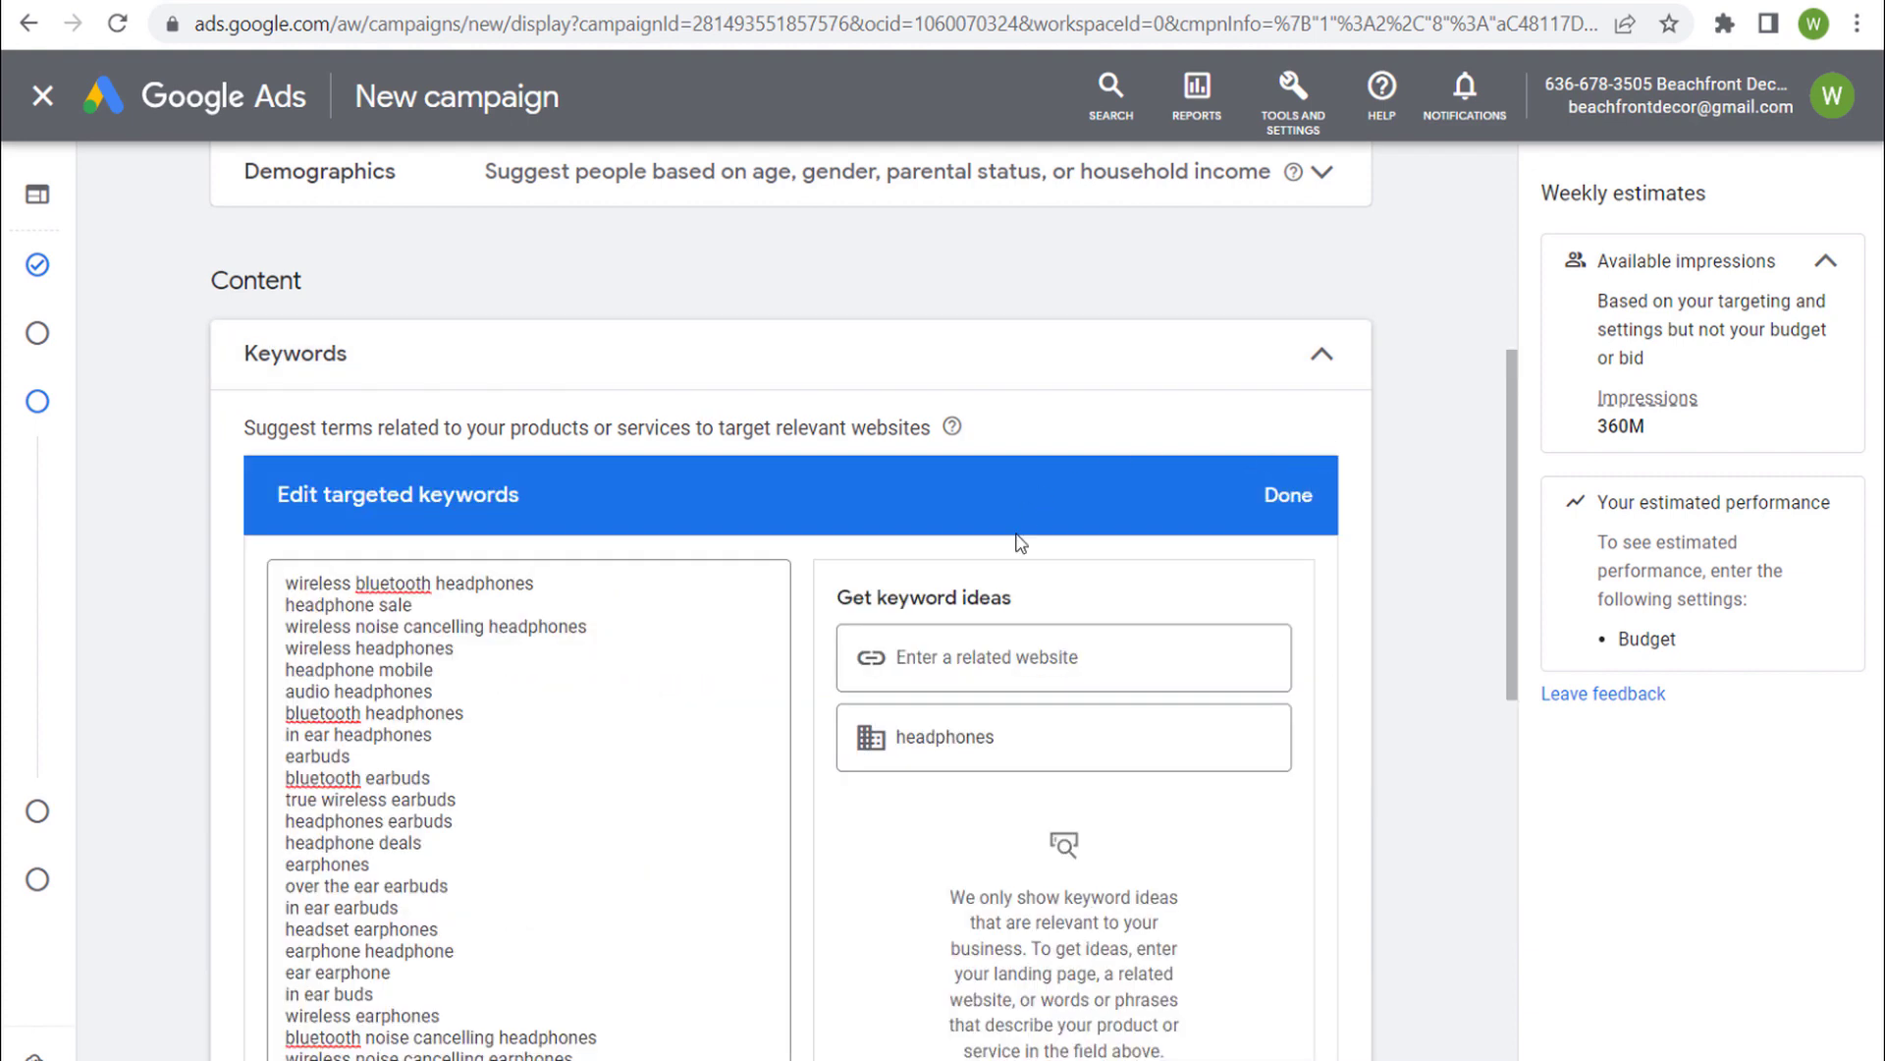
scroll(1021, 543, "down", 4)
left_click_drag(537, 690, 281, 457)
key("BackSpace")
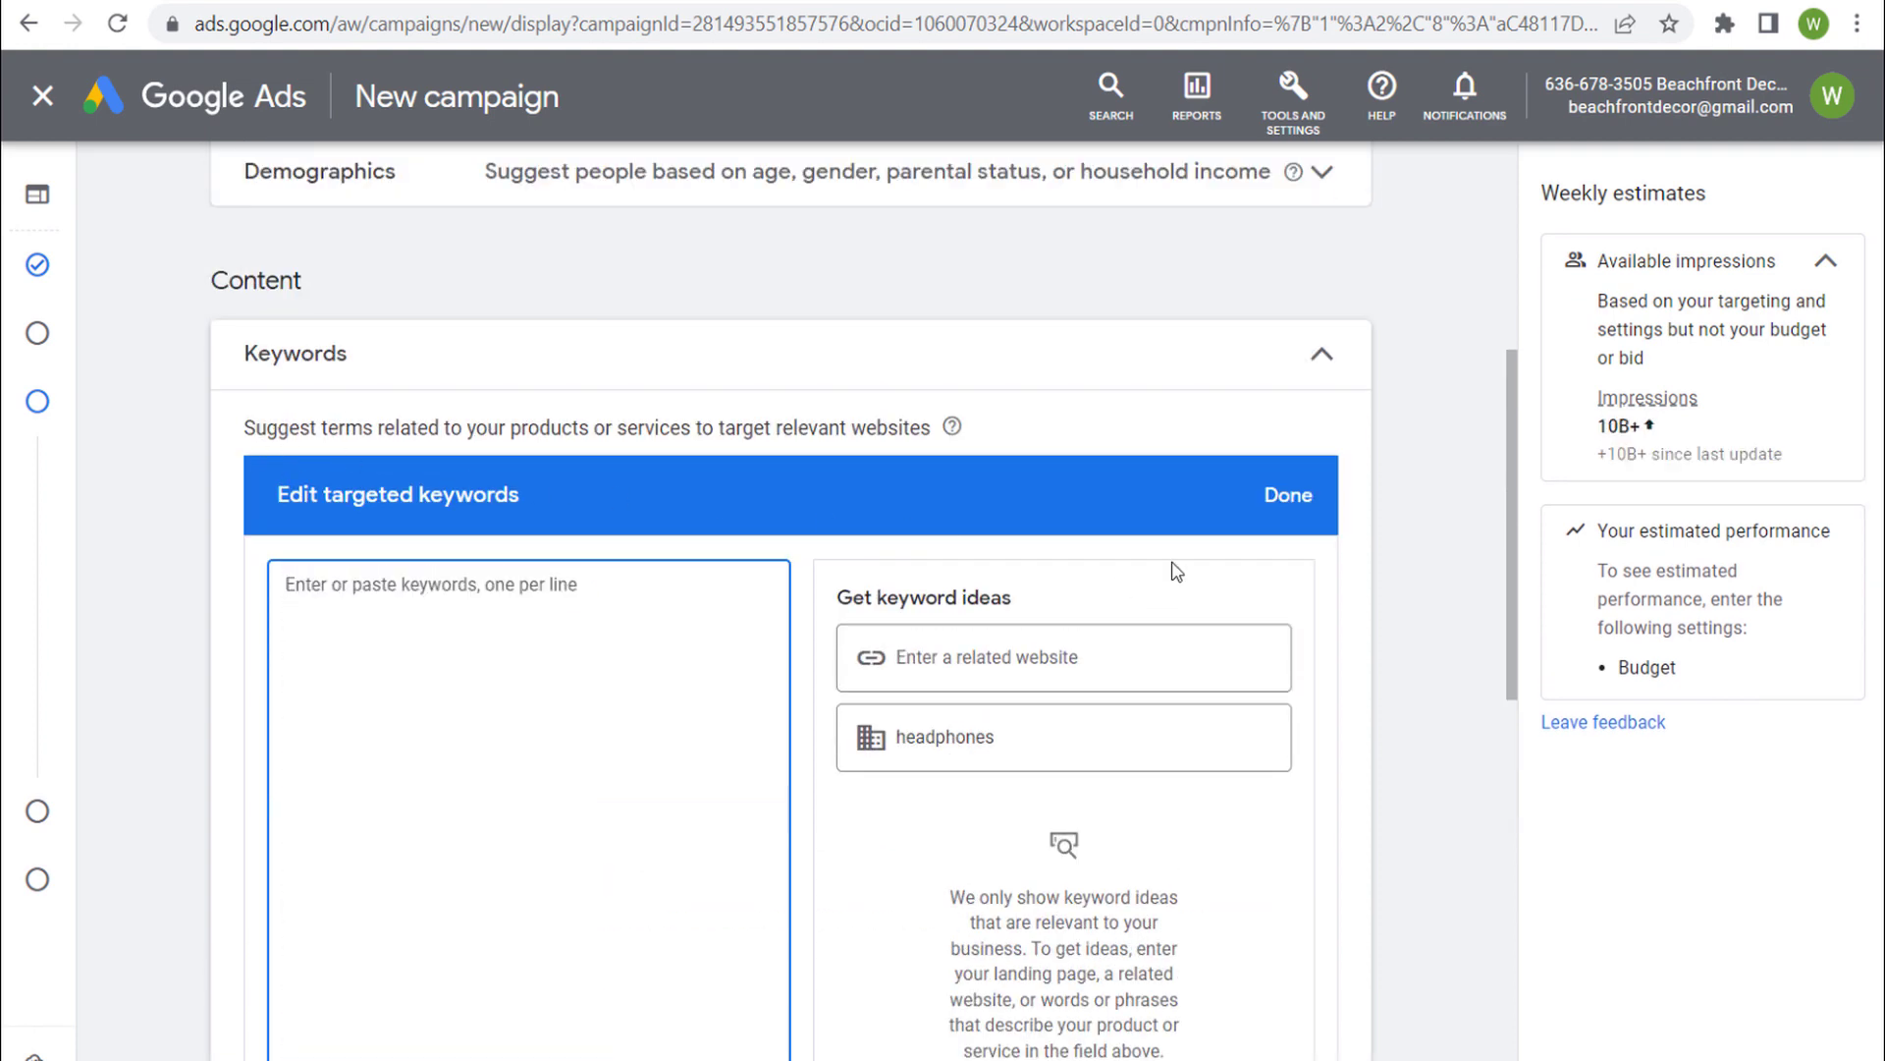
left_click(1286, 497)
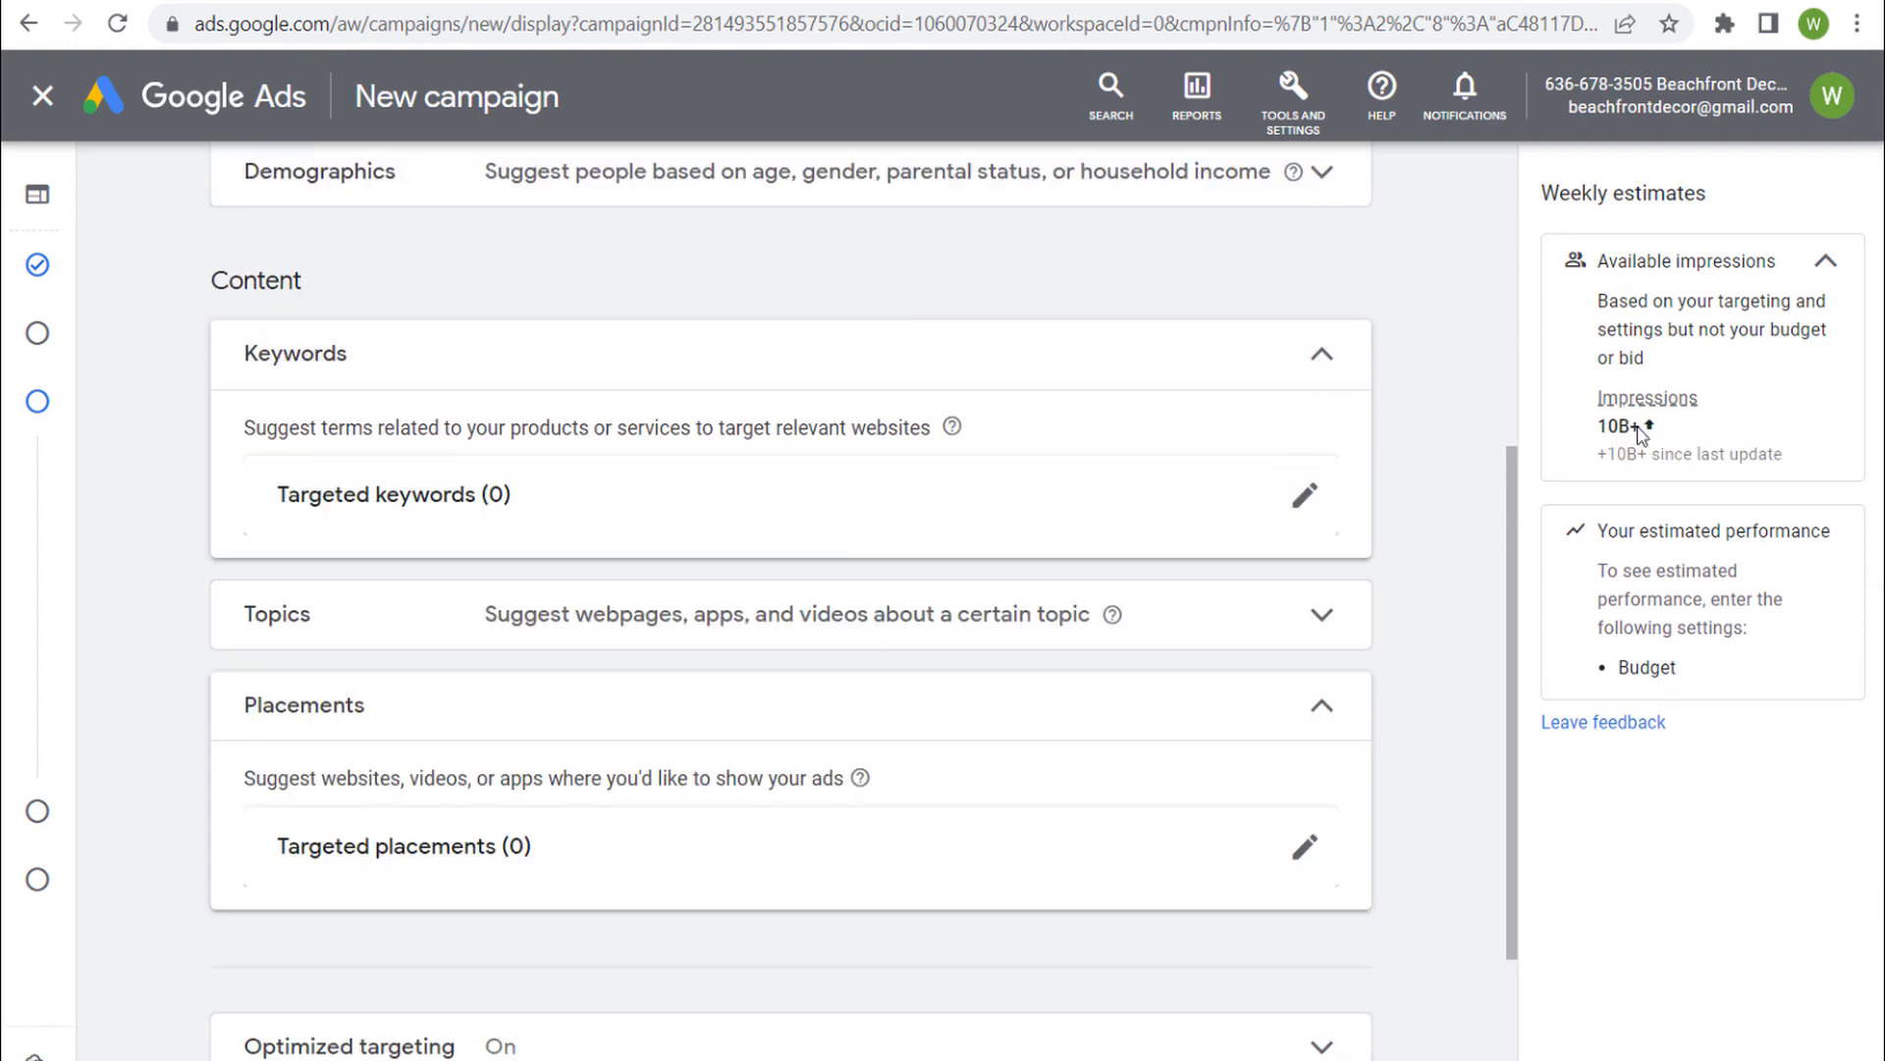
Collapse the Keywords and Placements sections and expand Topics, showing 0 targeted topics.
scroll(1485, 509, "up", 3)
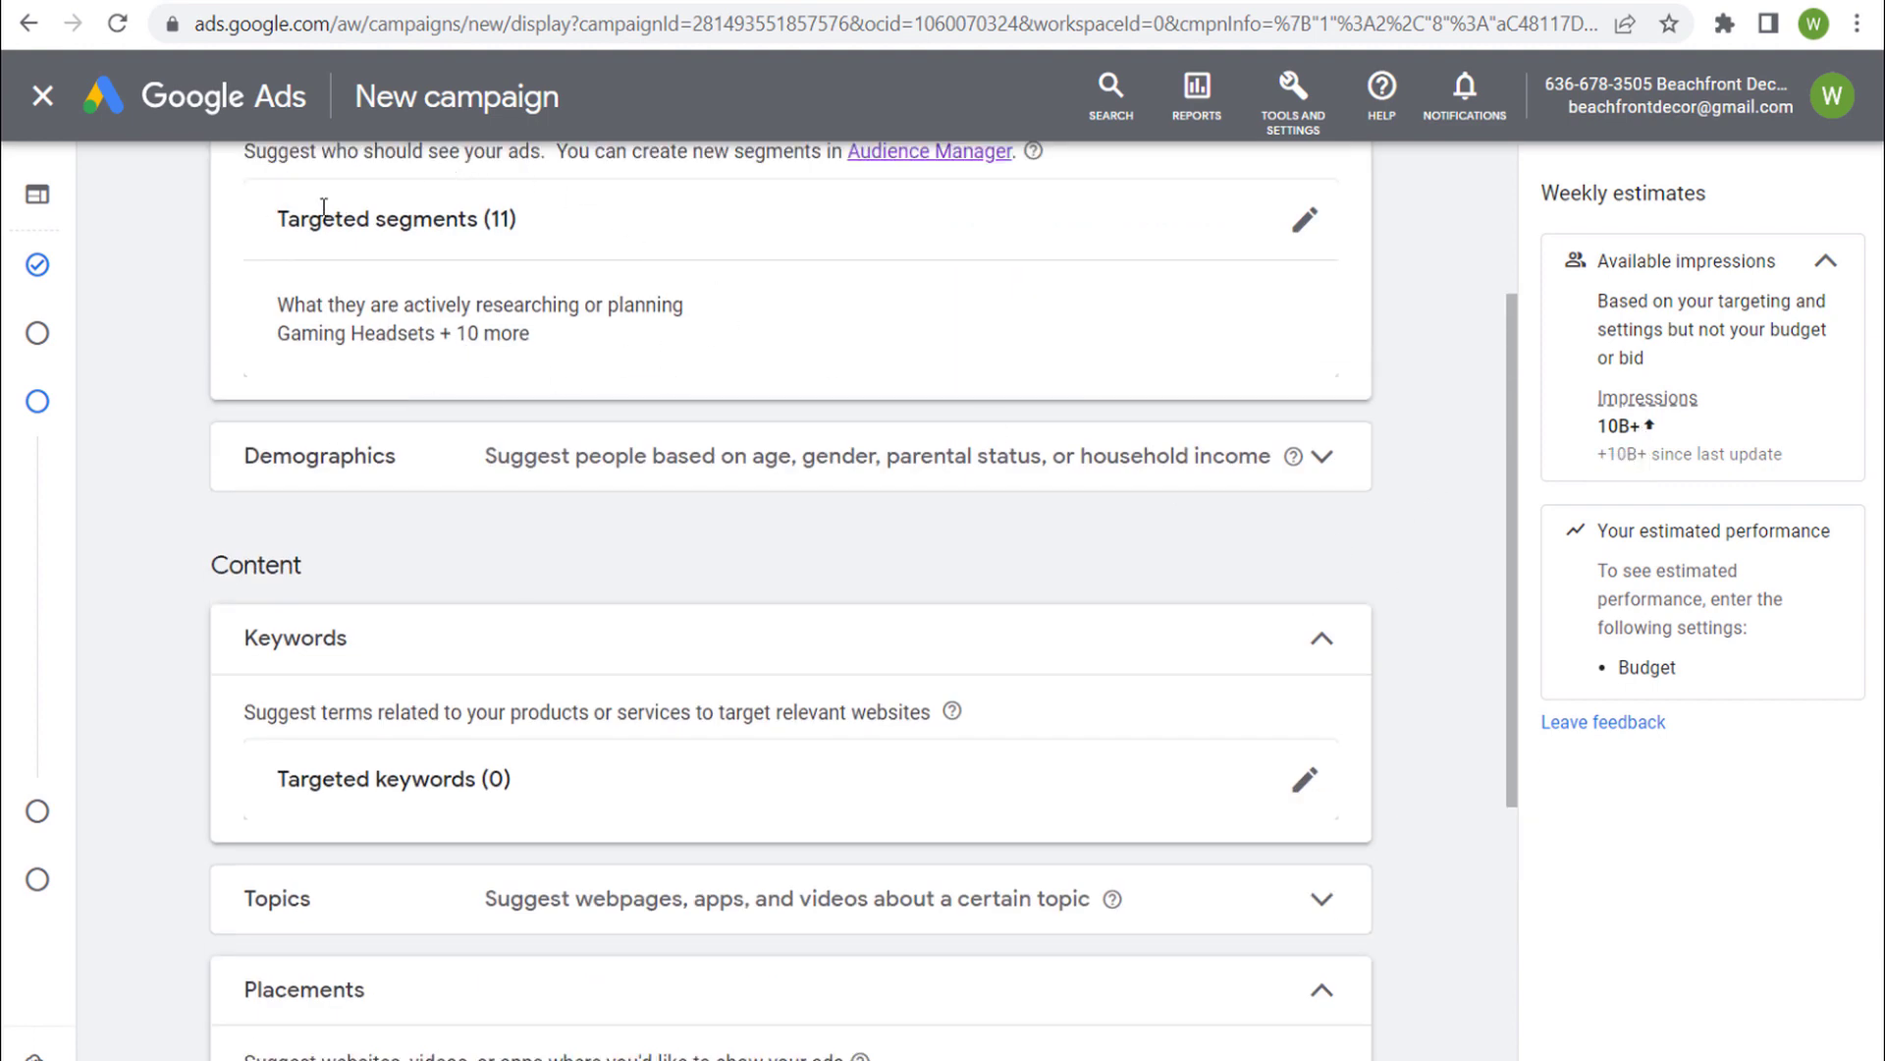
left_click(1321, 641)
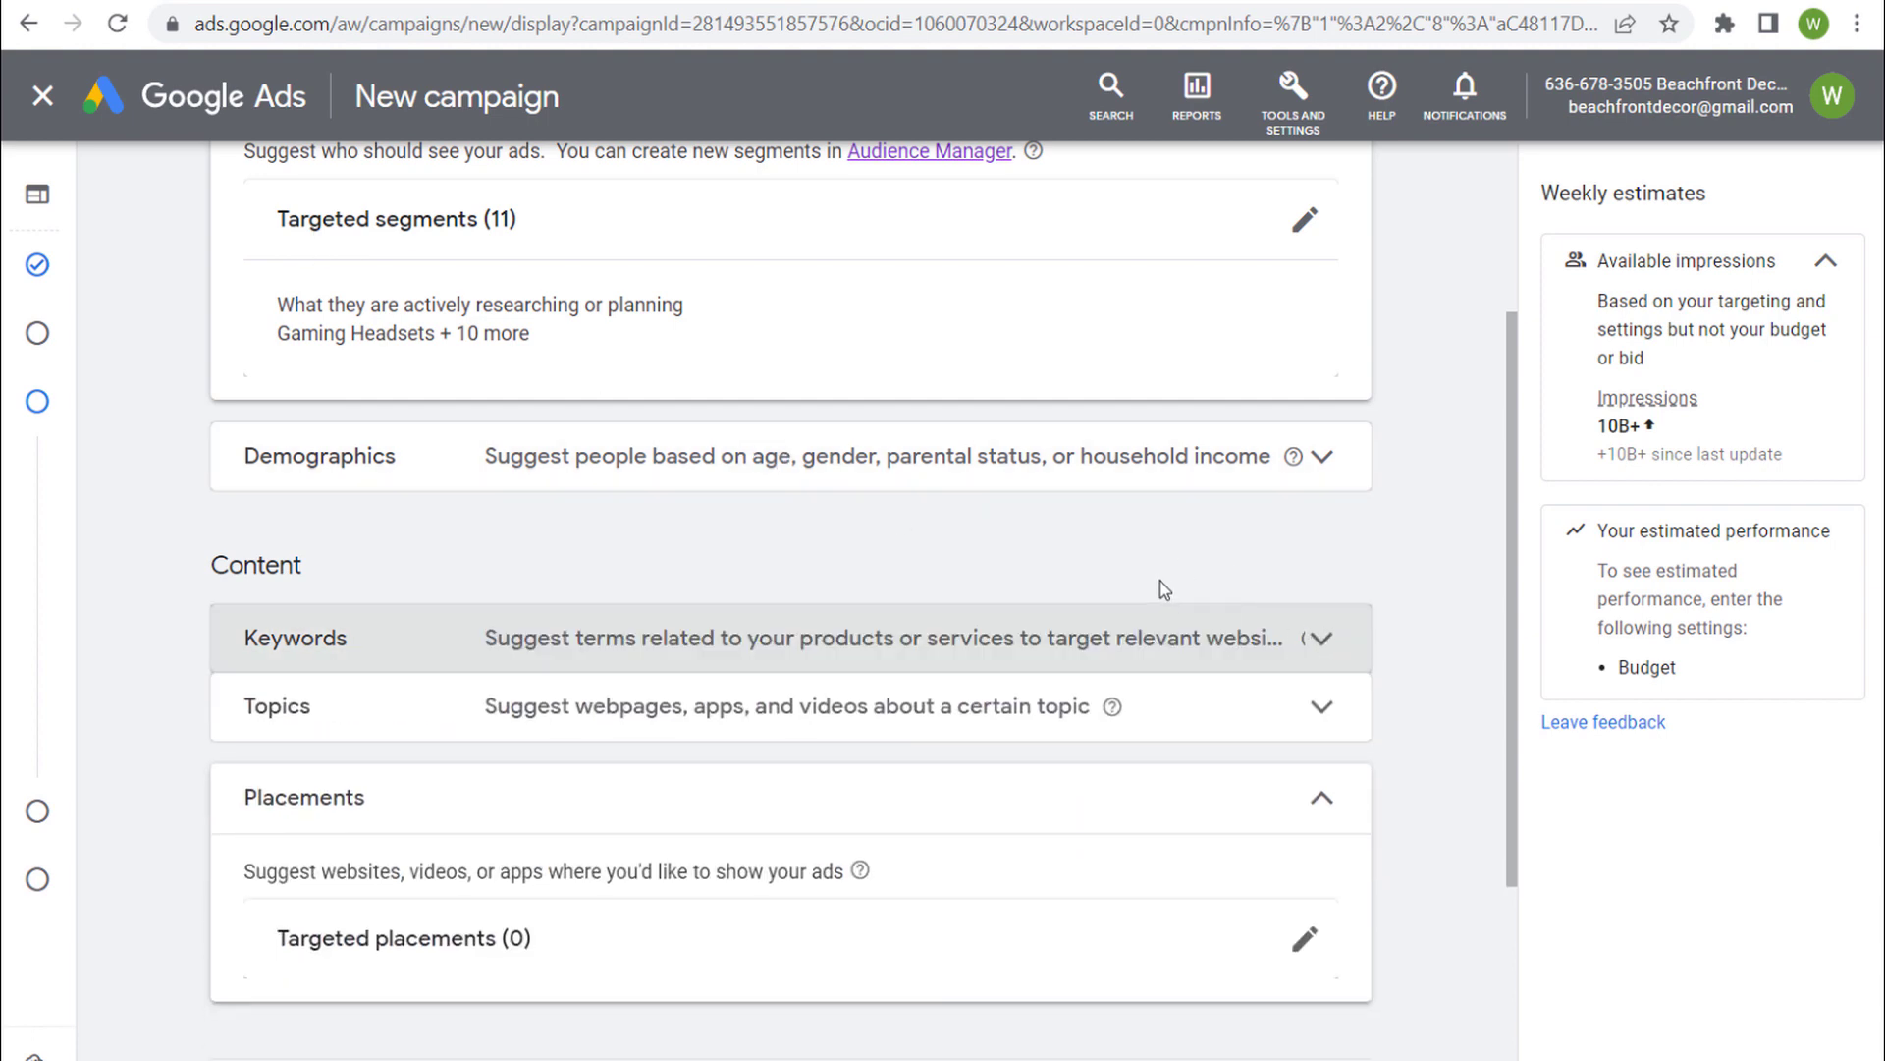
left_click(1322, 798)
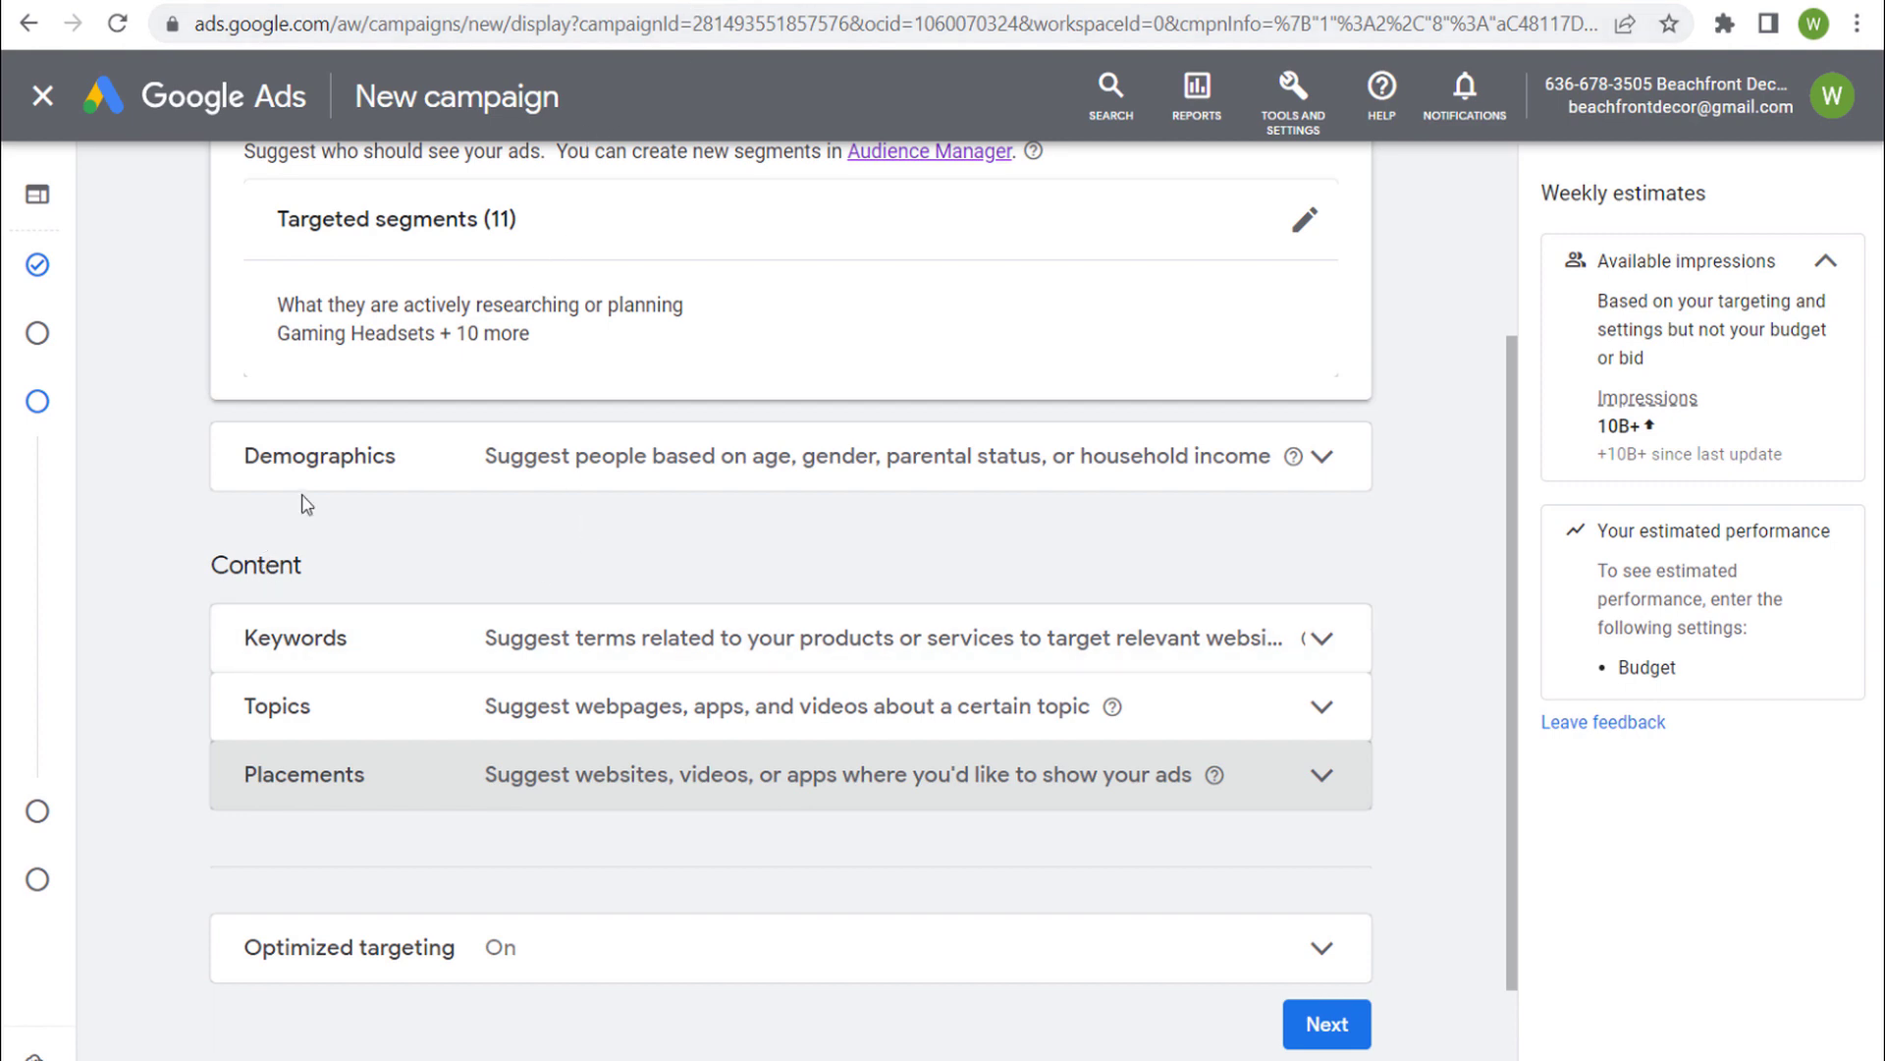
scroll(307, 503, "up", 1)
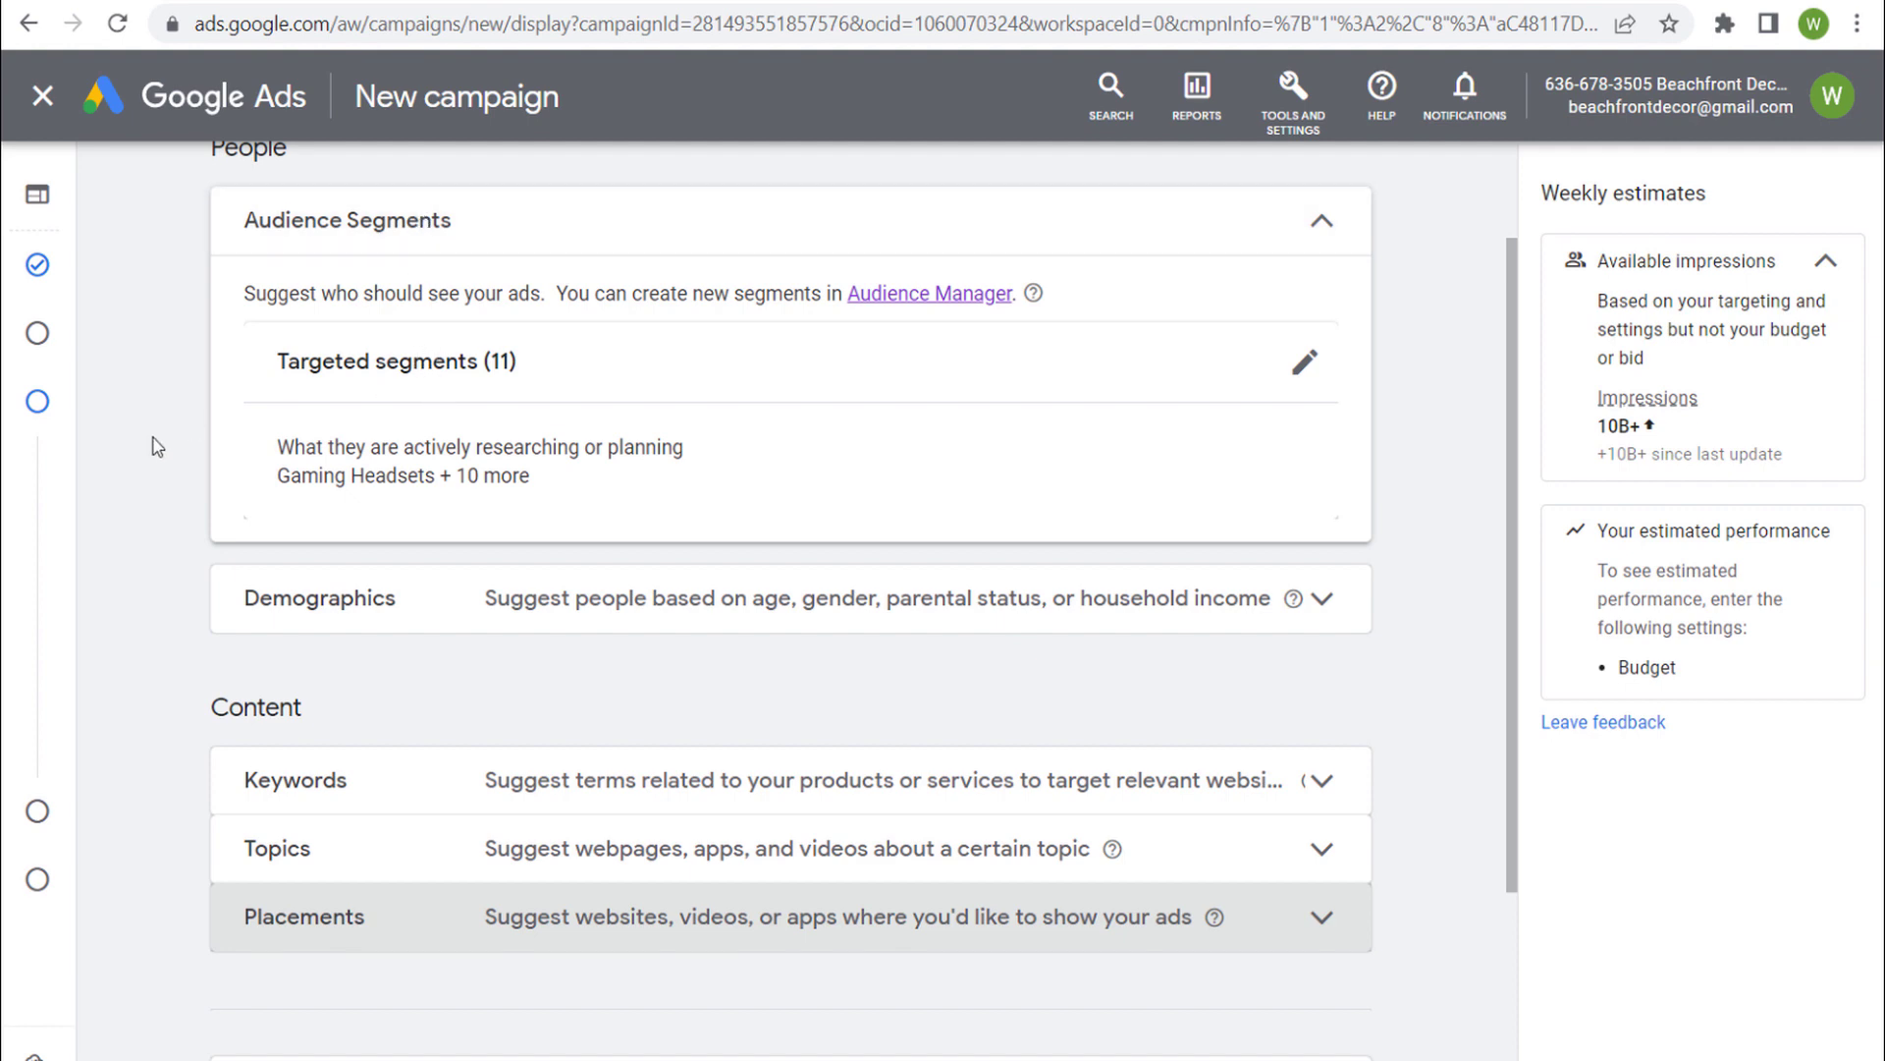
scroll(154, 446, "down", 1)
left_click(560, 727)
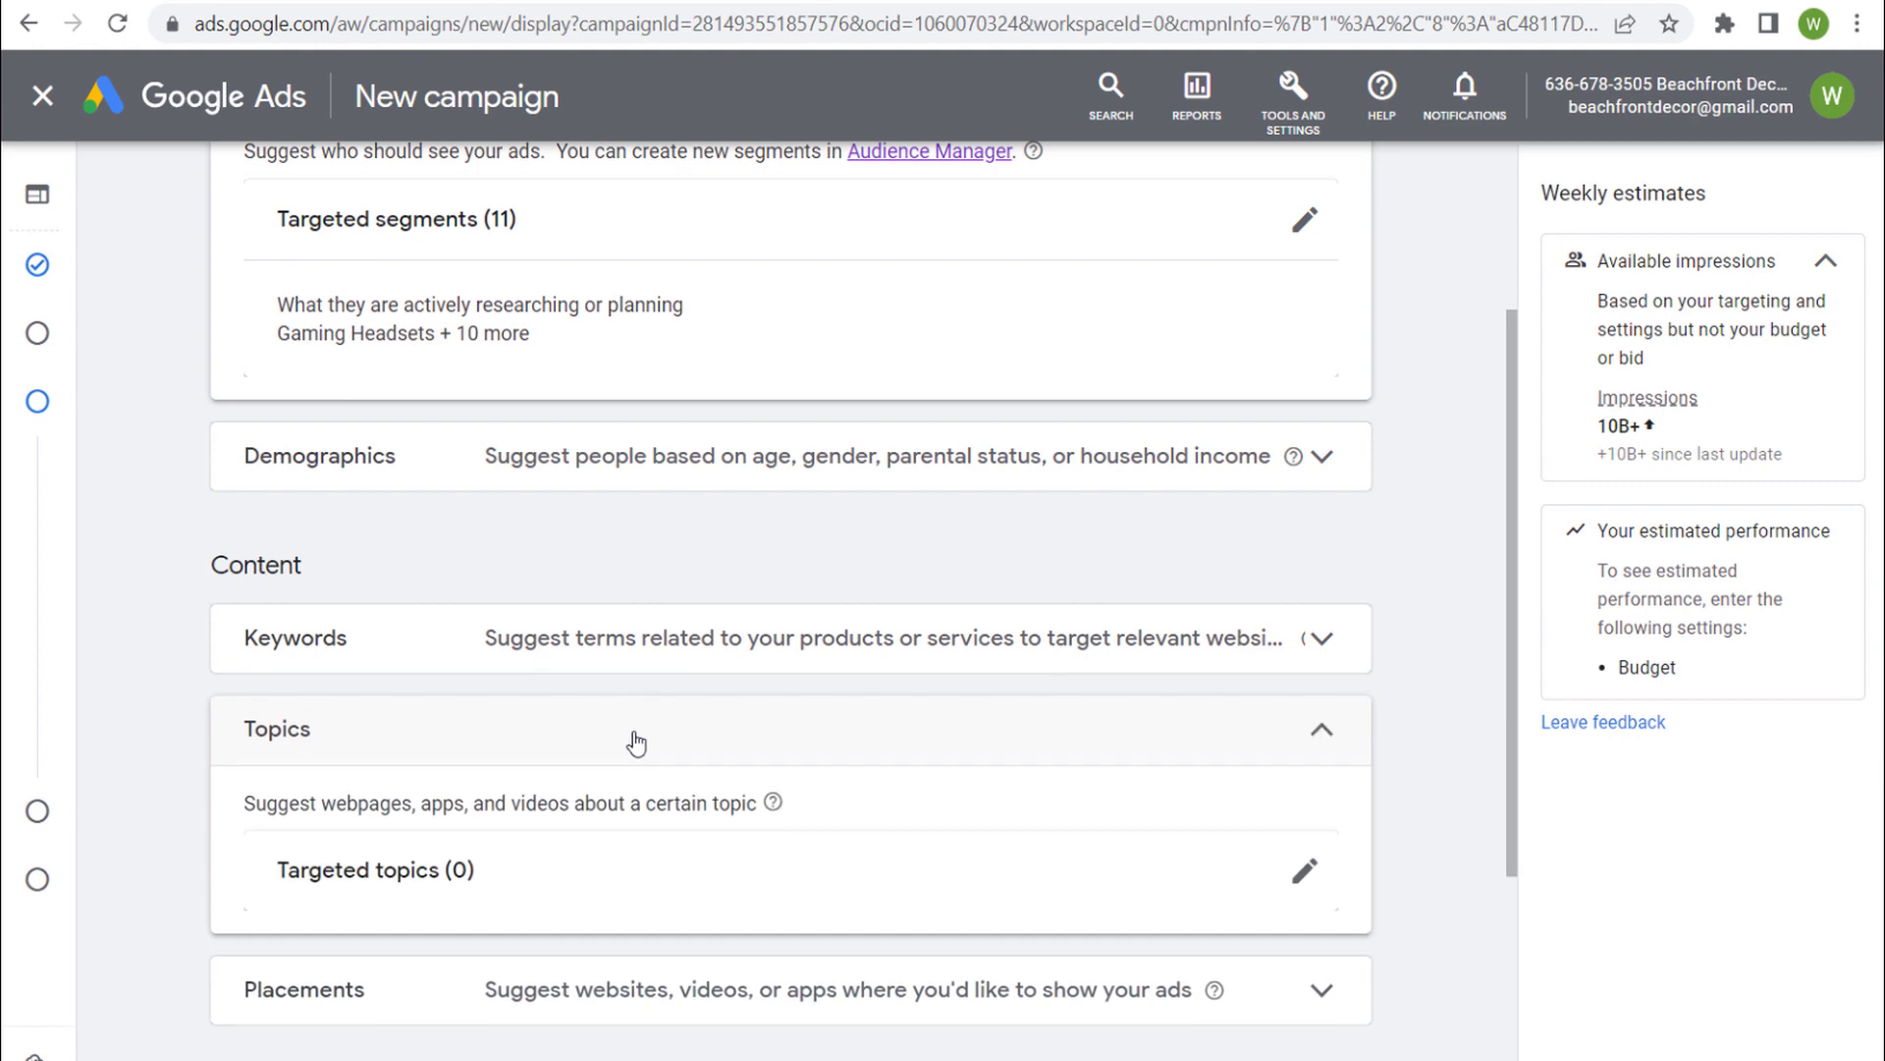
Search topics for 'headph' and target Music Equipment & Technology, raising estimated impressions to 430M.
scroll(969, 800, "down", 1)
left_click(1307, 743)
scroll(723, 504, "down", 2)
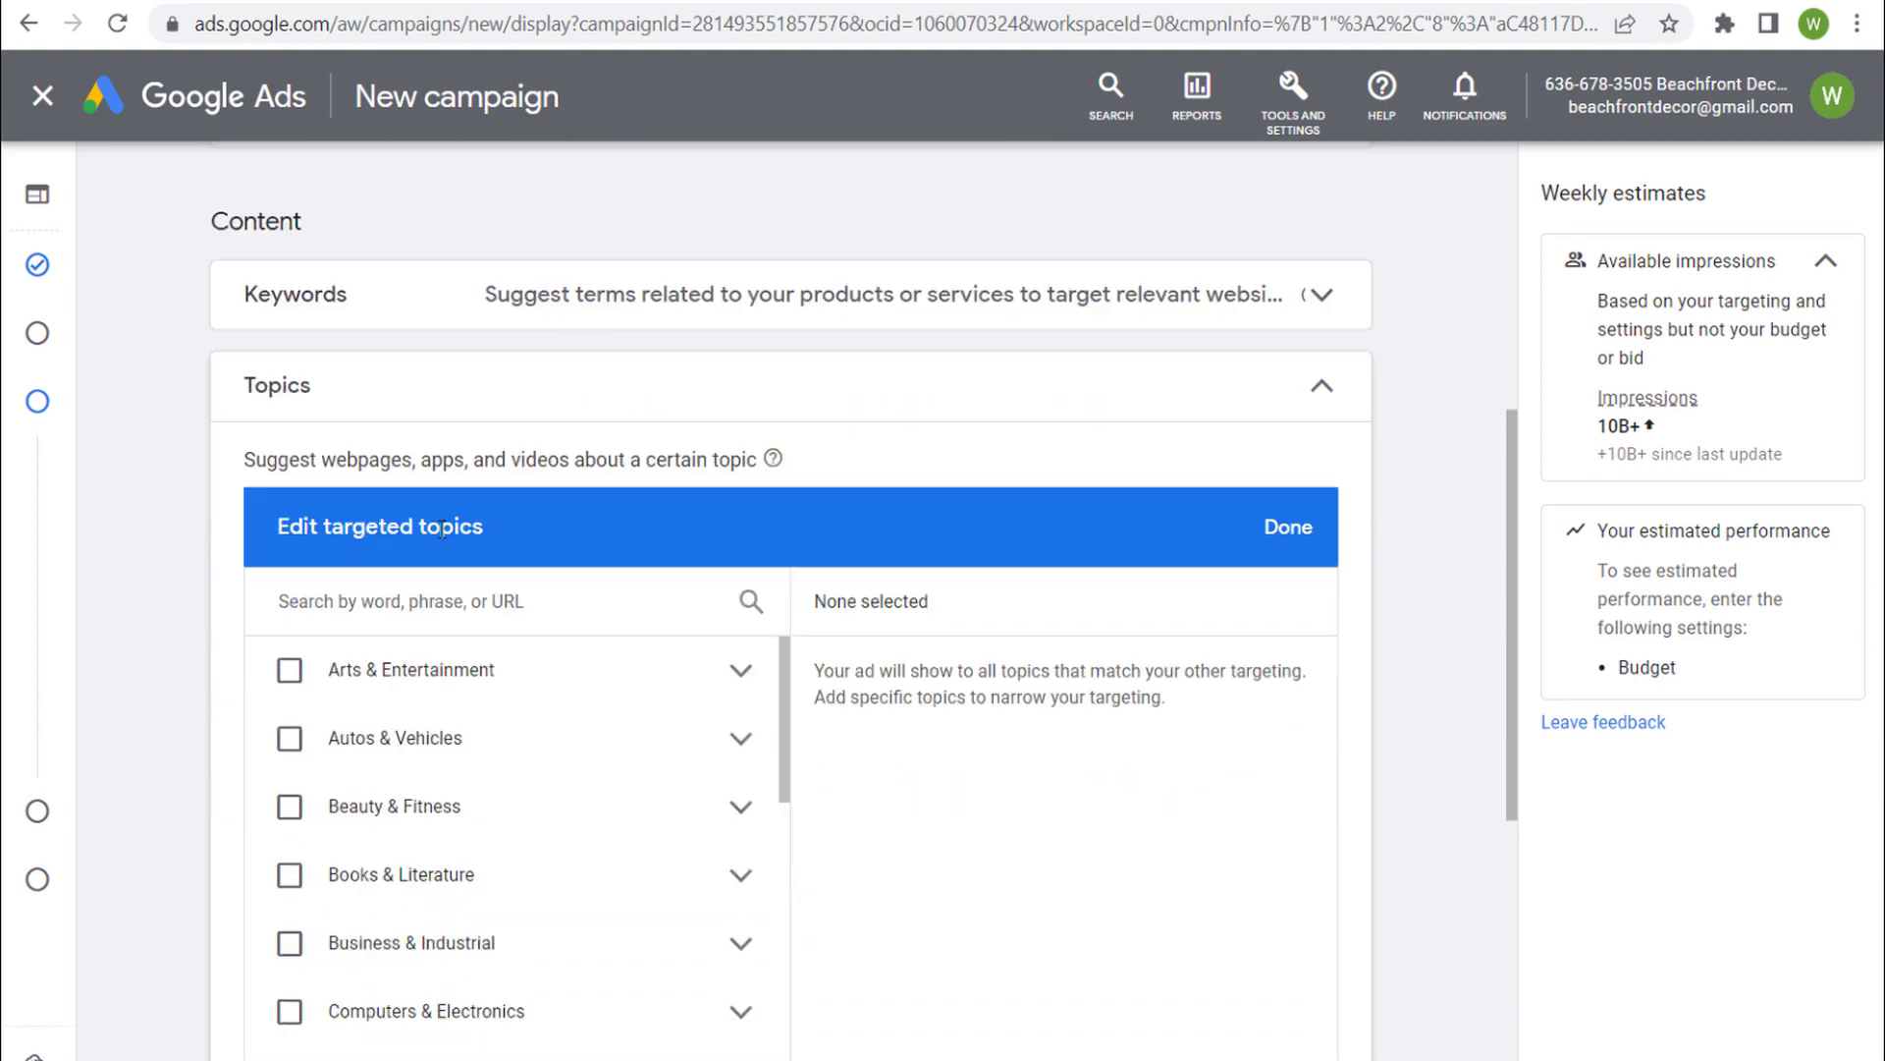
scroll(443, 528, "down", 1)
type("headphones")
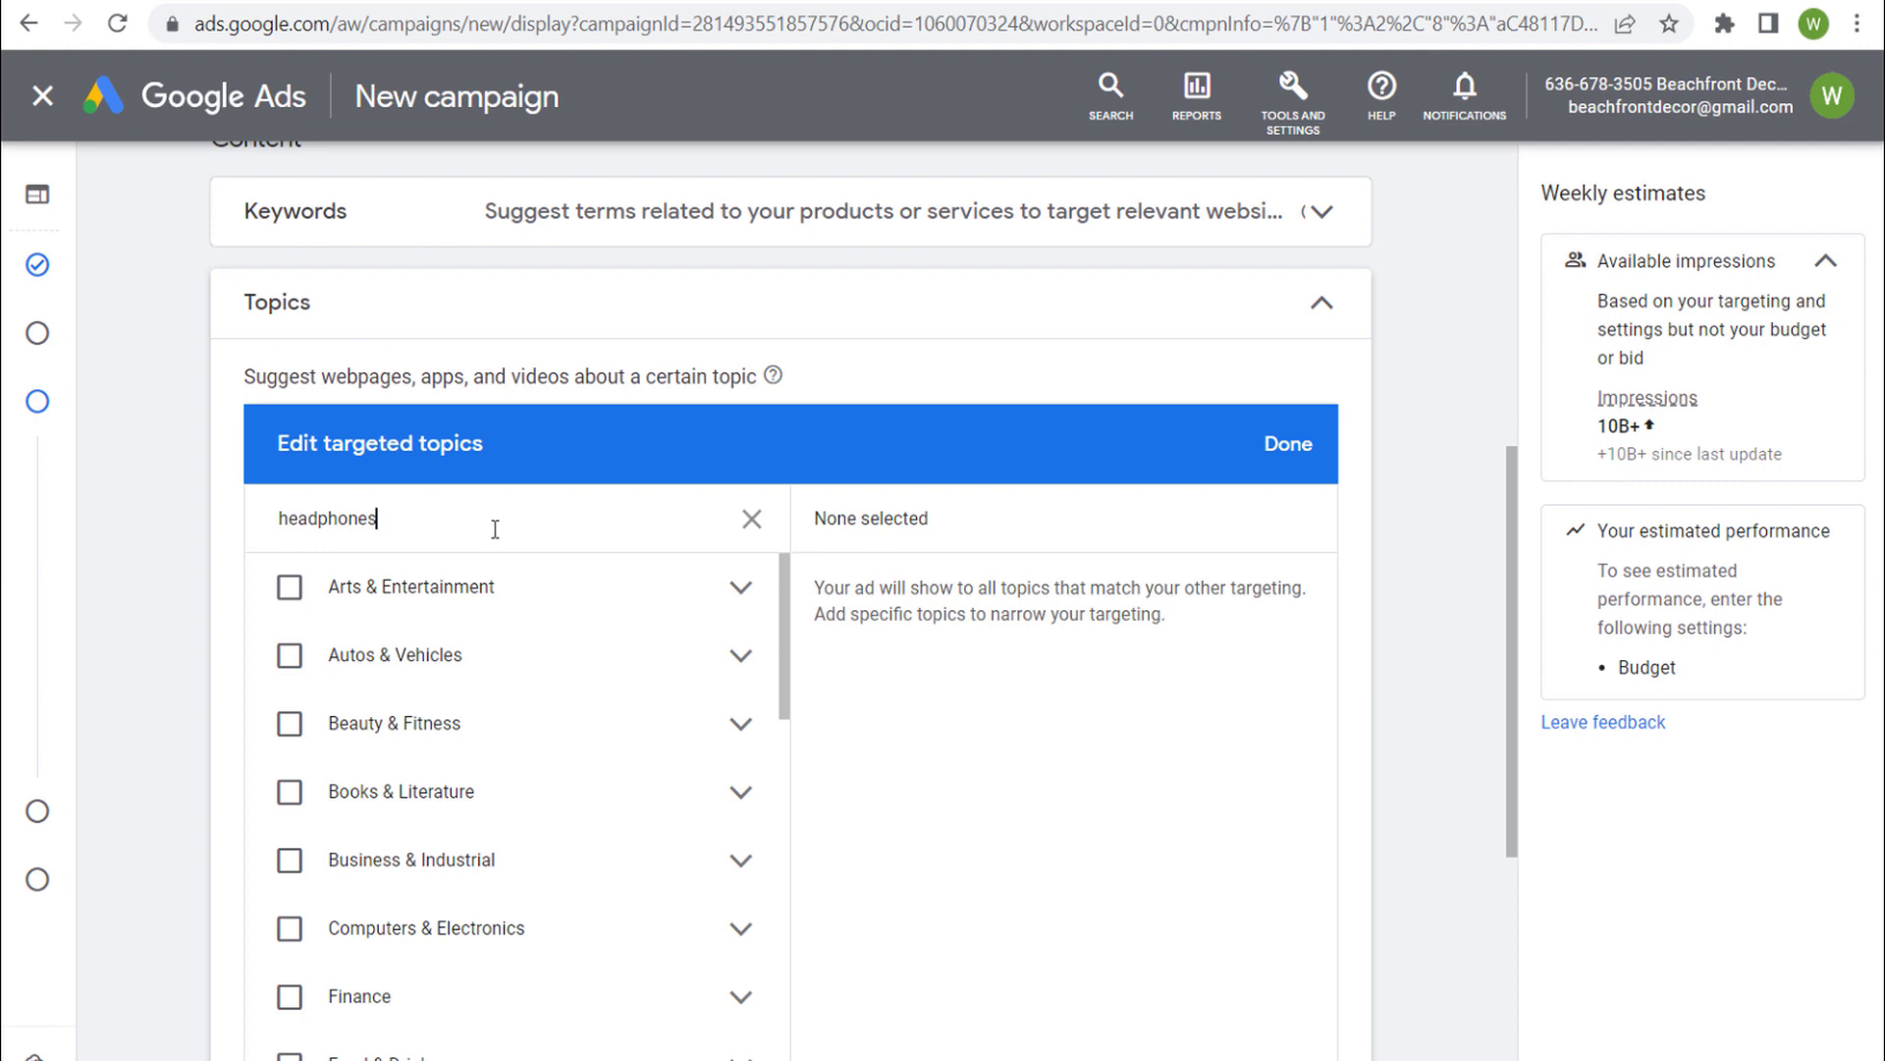
scroll(834, 722, "down", 1)
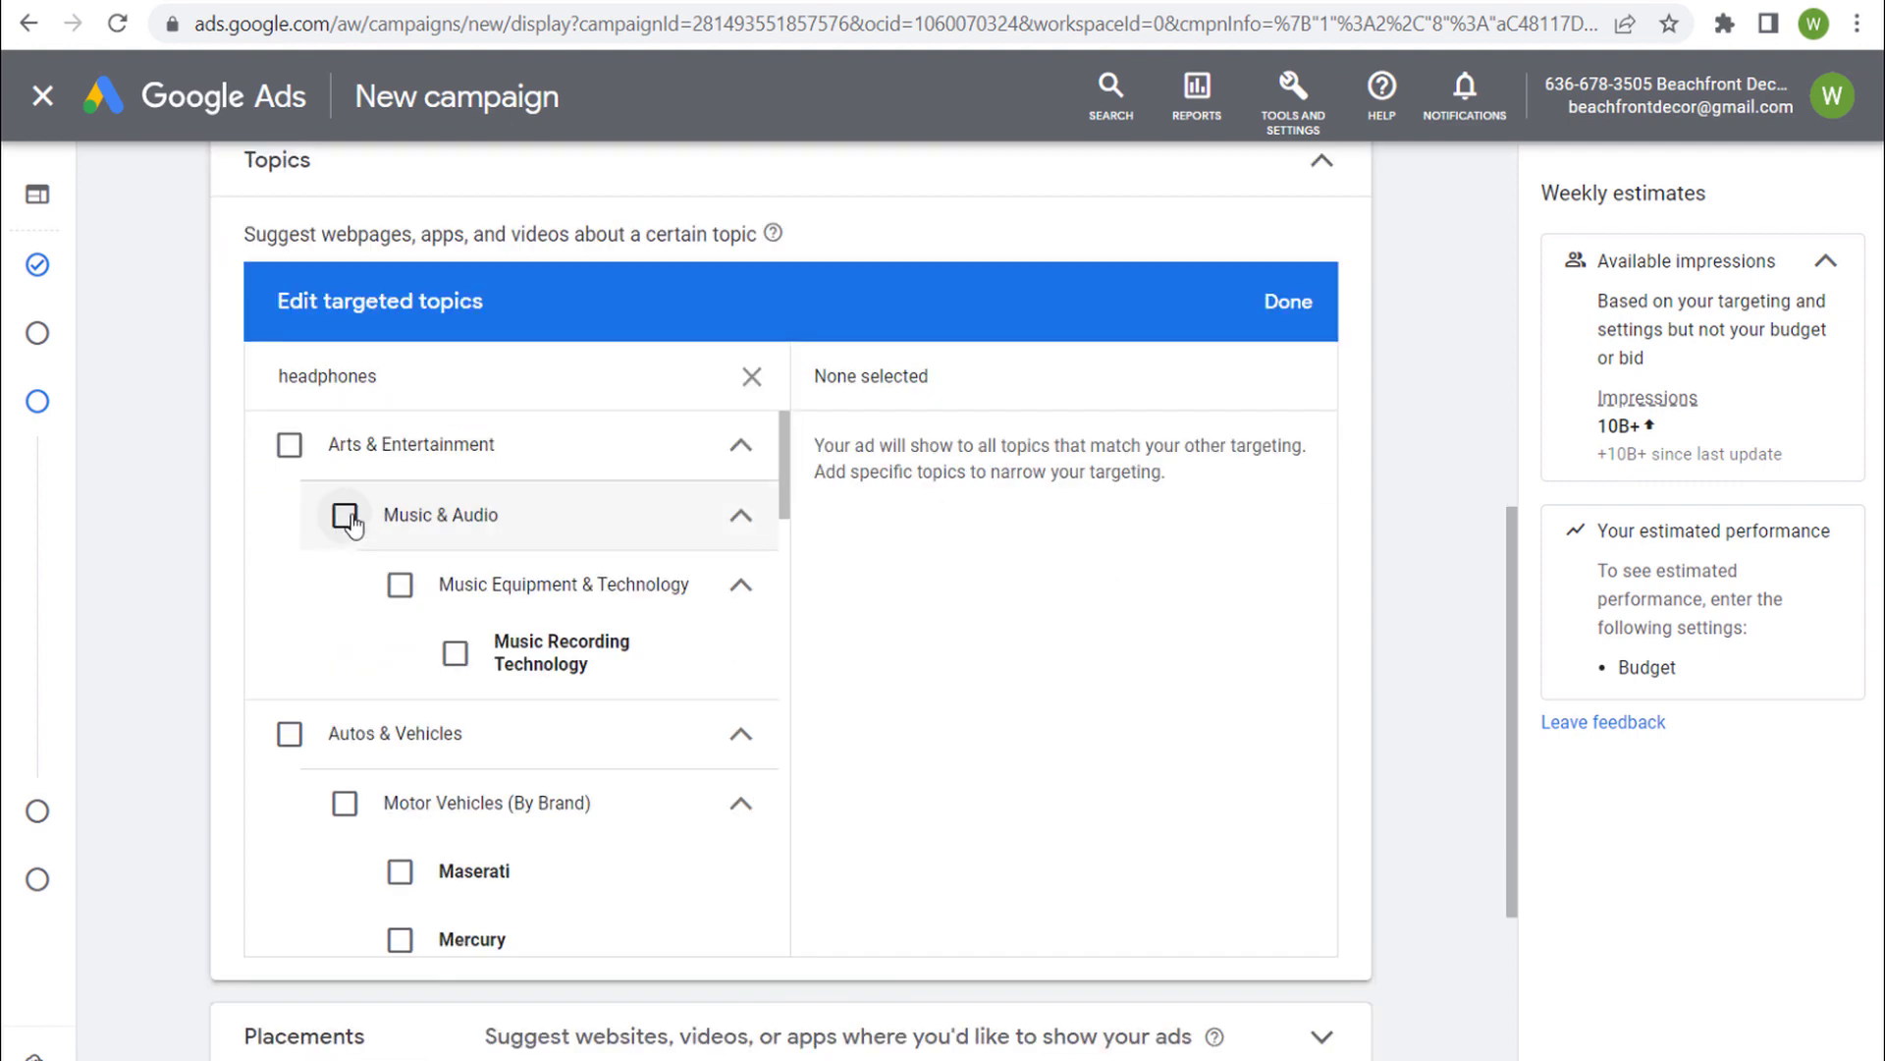
left_click(401, 585)
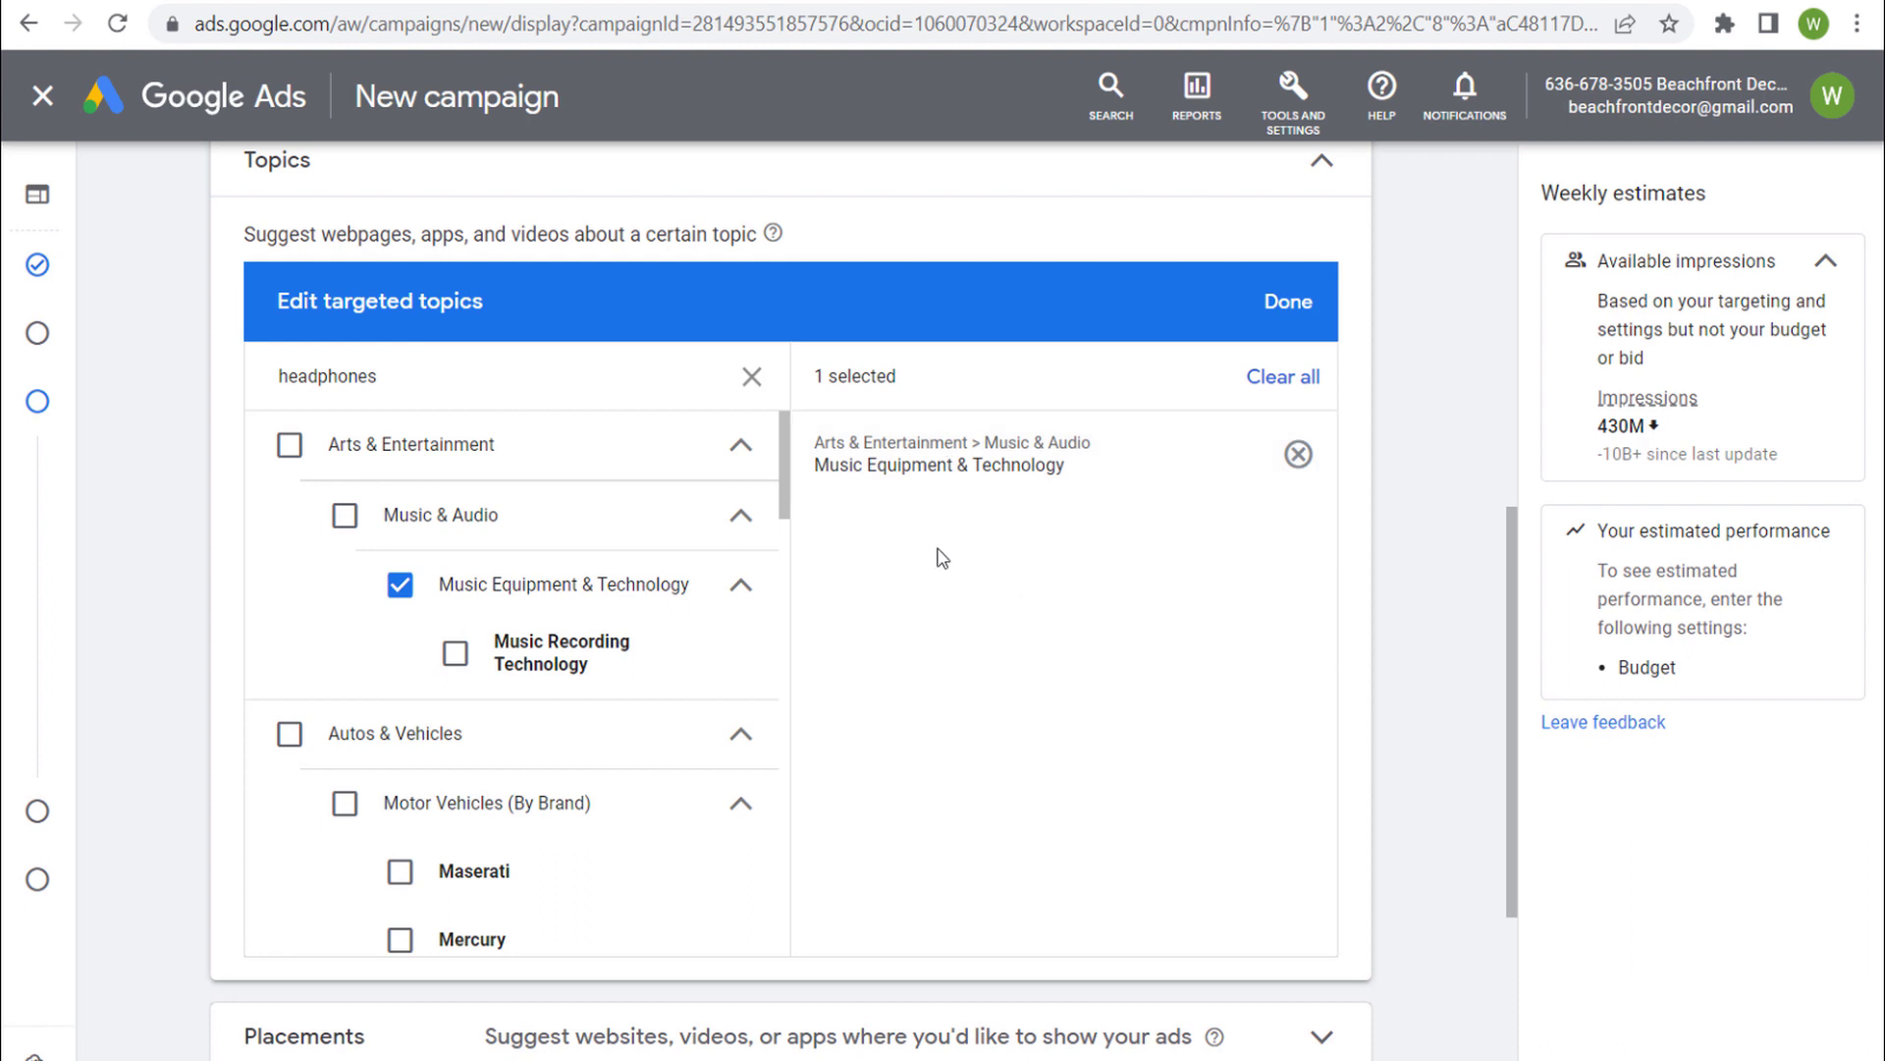
left_click_drag(1607, 426, 1653, 426)
left_click(1737, 458)
Review the Targeted segments (11) summary, led by Gaming Headsets + 10 more.
scroll(664, 233, "up", 7)
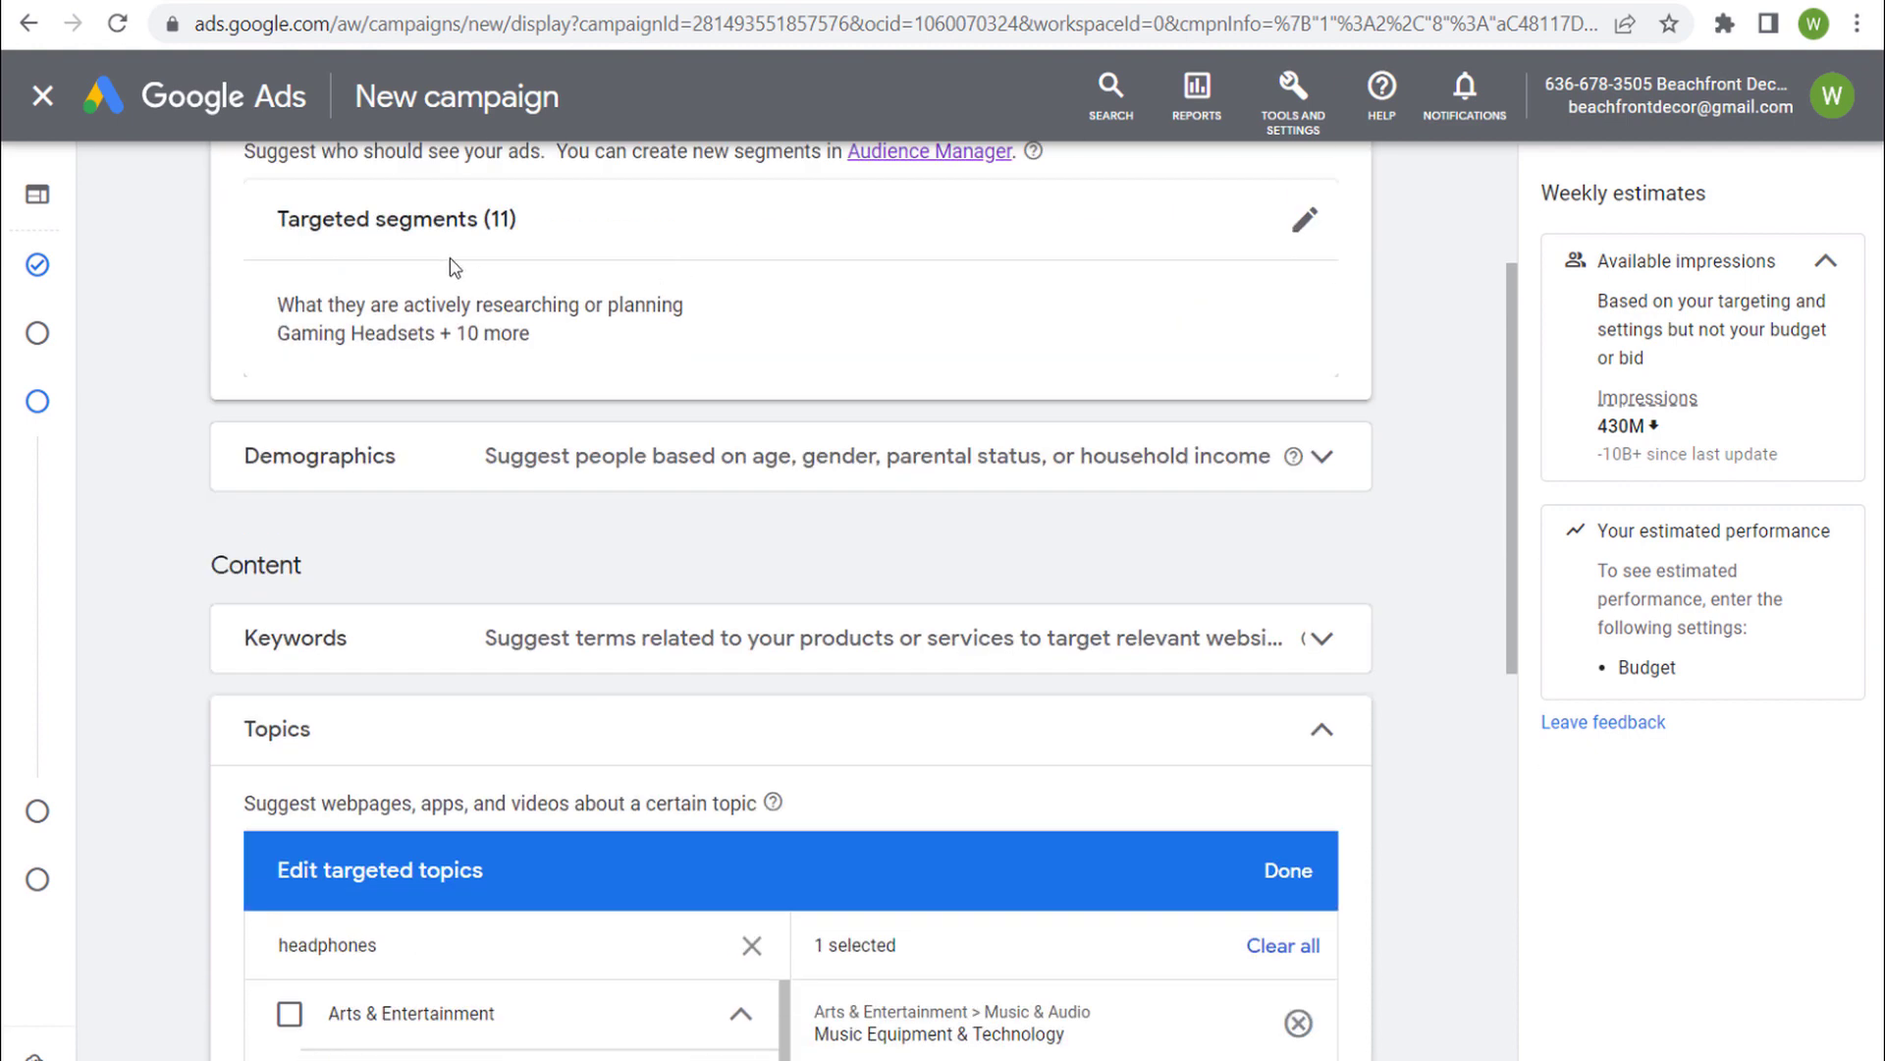
left_click_drag(281, 360, 525, 350)
left_click(615, 368)
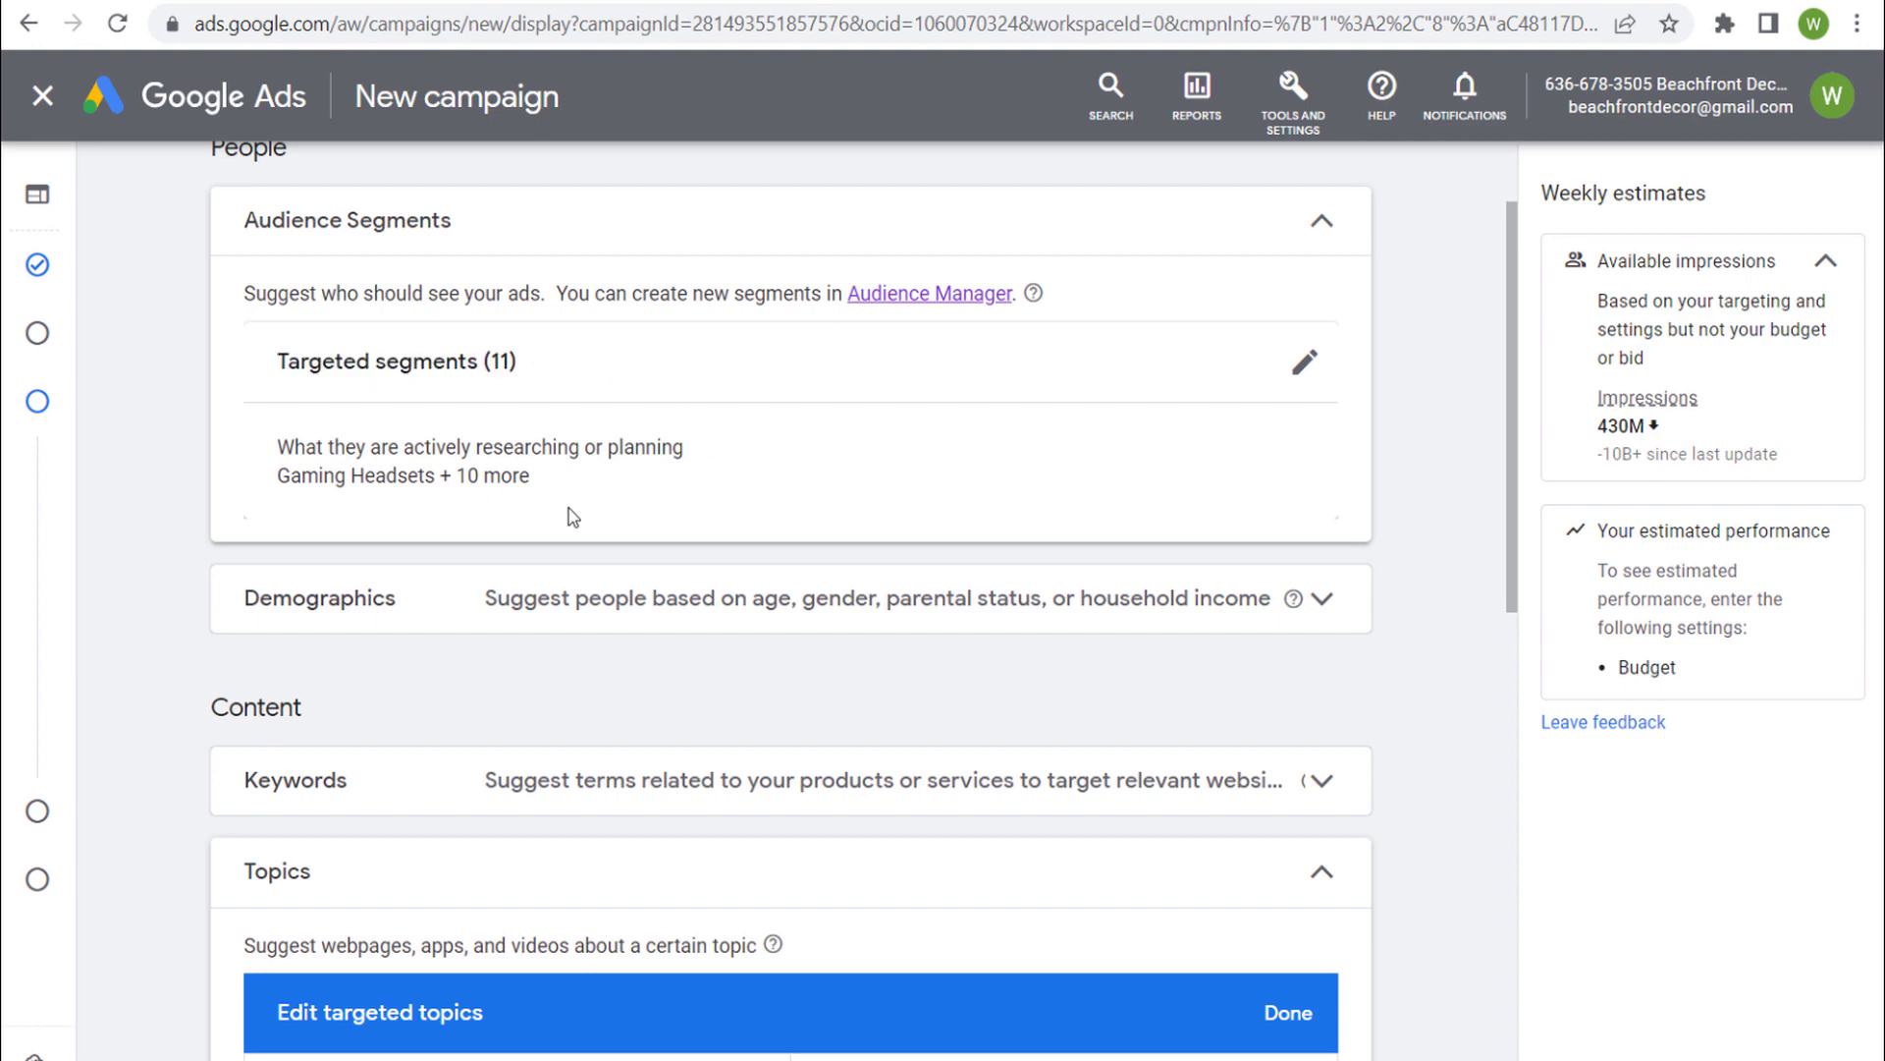
left_click_drag(550, 481, 253, 462)
left_click(246, 458)
Reopen the segment editor, clear the headphones search and browse the top-level segment categories.
left_click(1305, 361)
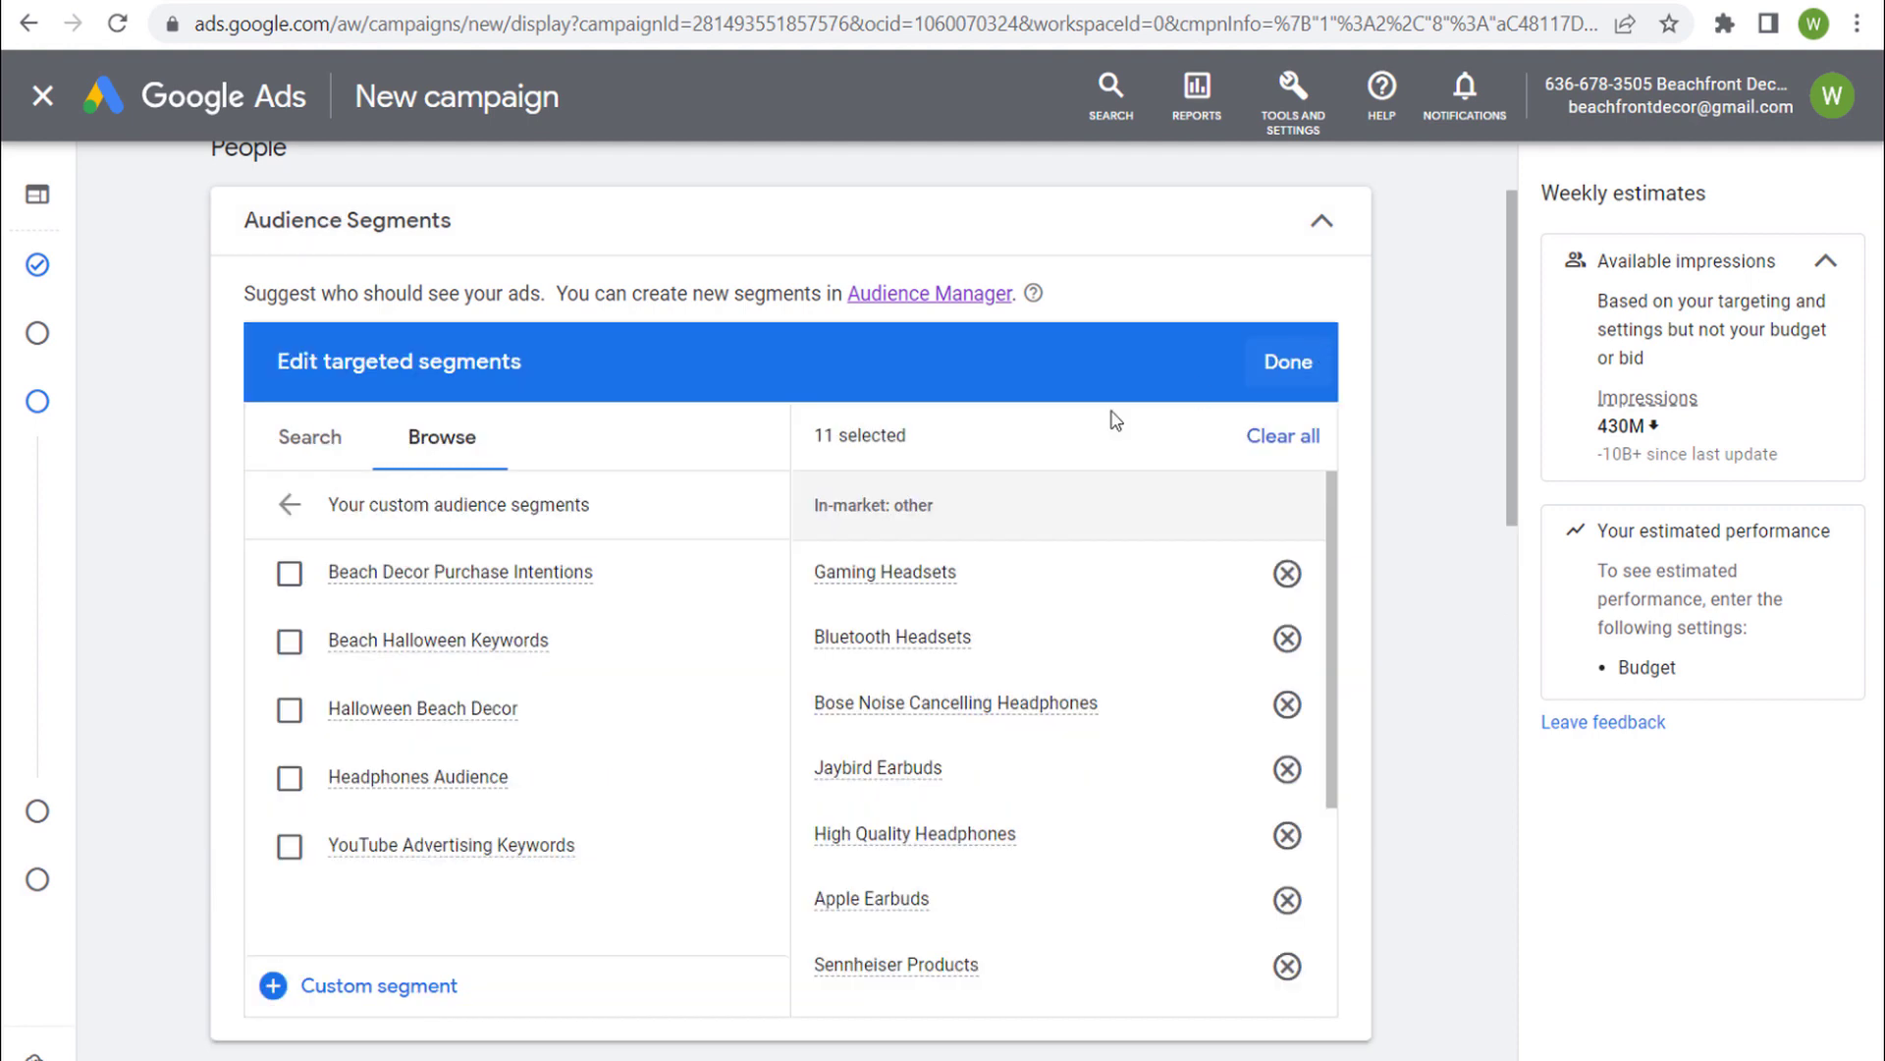
left_click(308, 438)
scroll(491, 629, "down", 6)
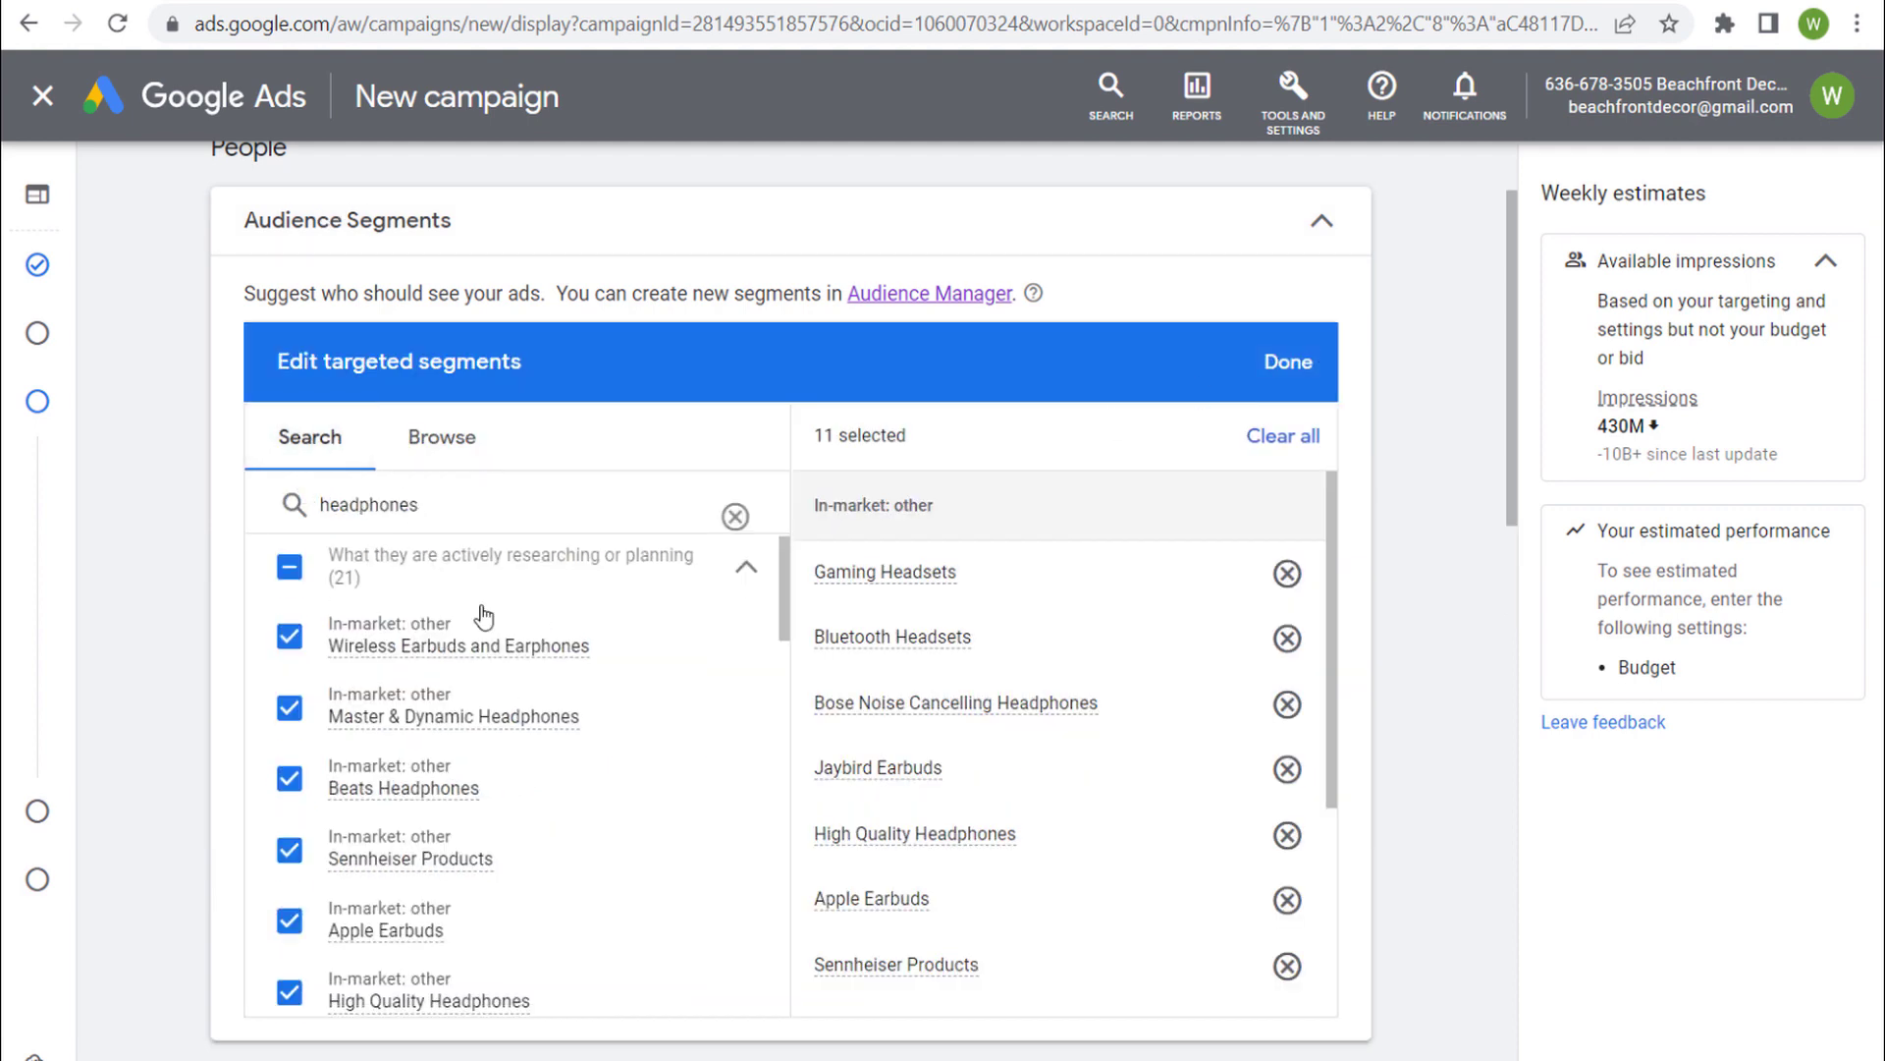
scroll(589, 629, "down", 10)
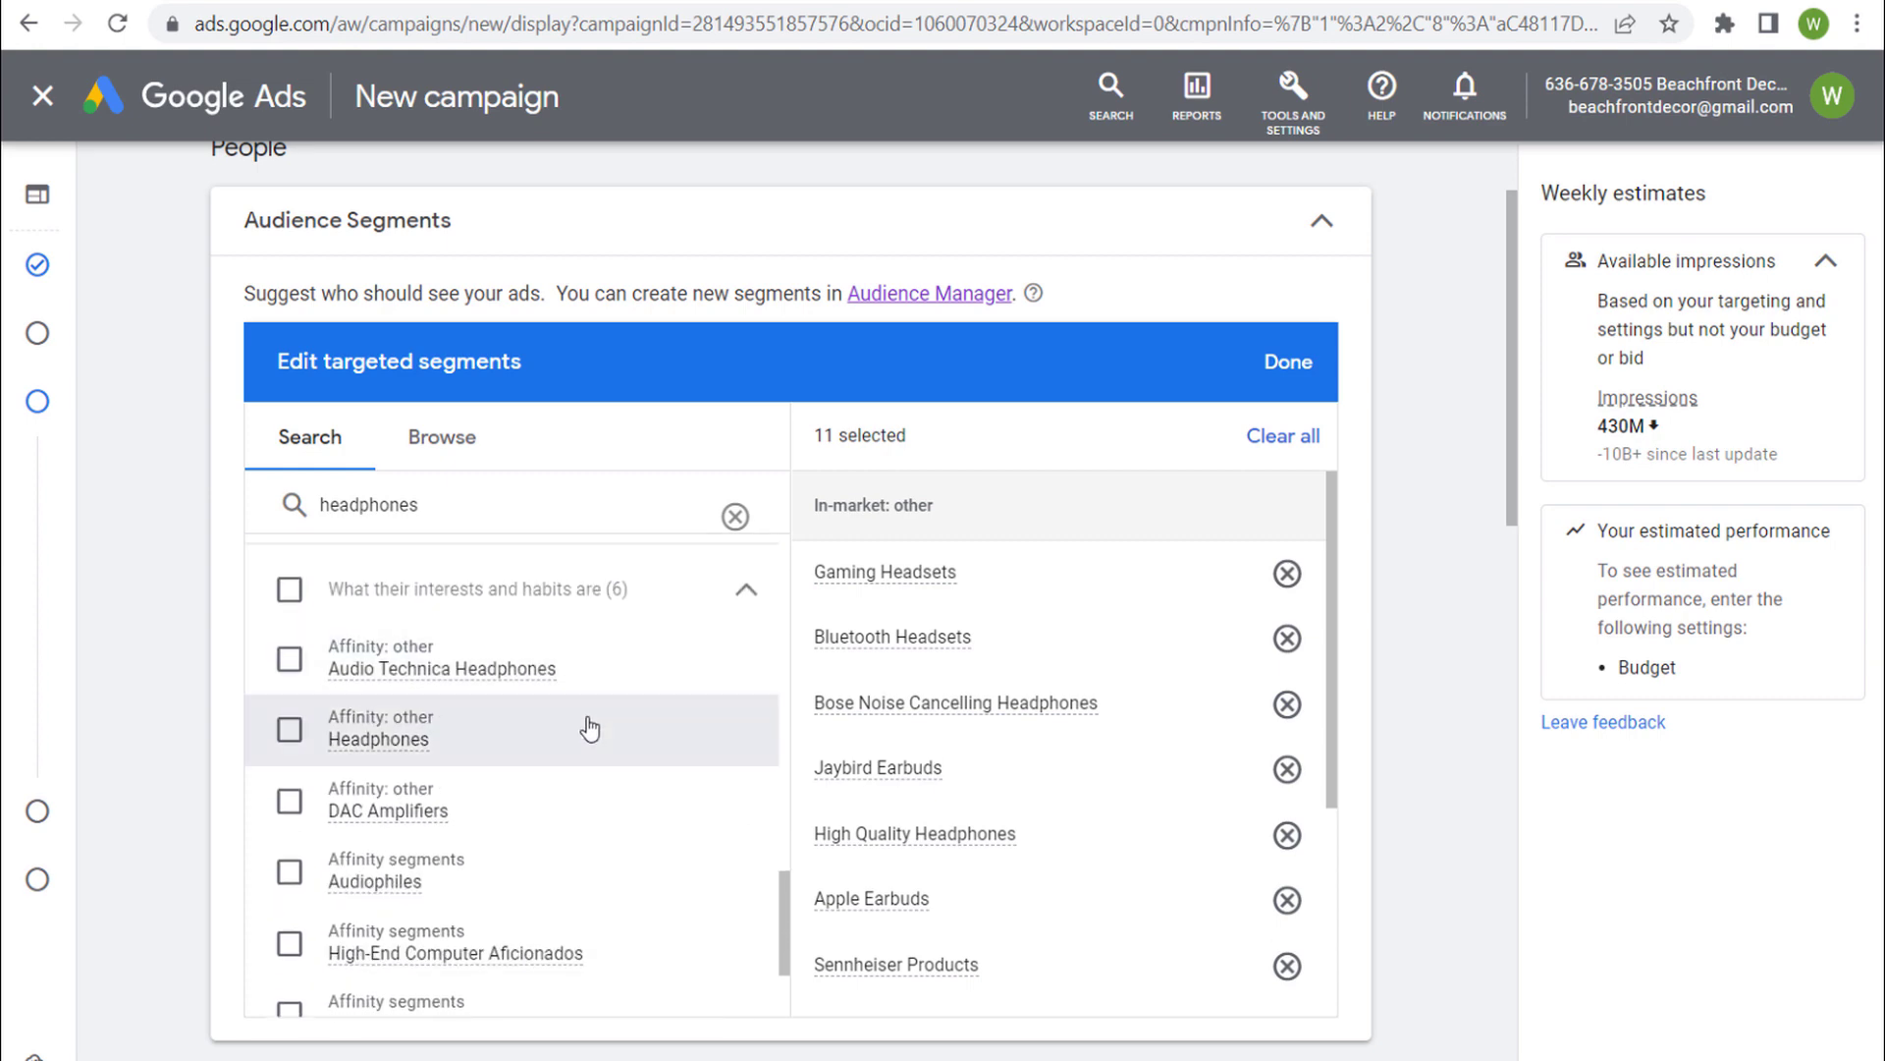
left_click(735, 518)
left_click(442, 439)
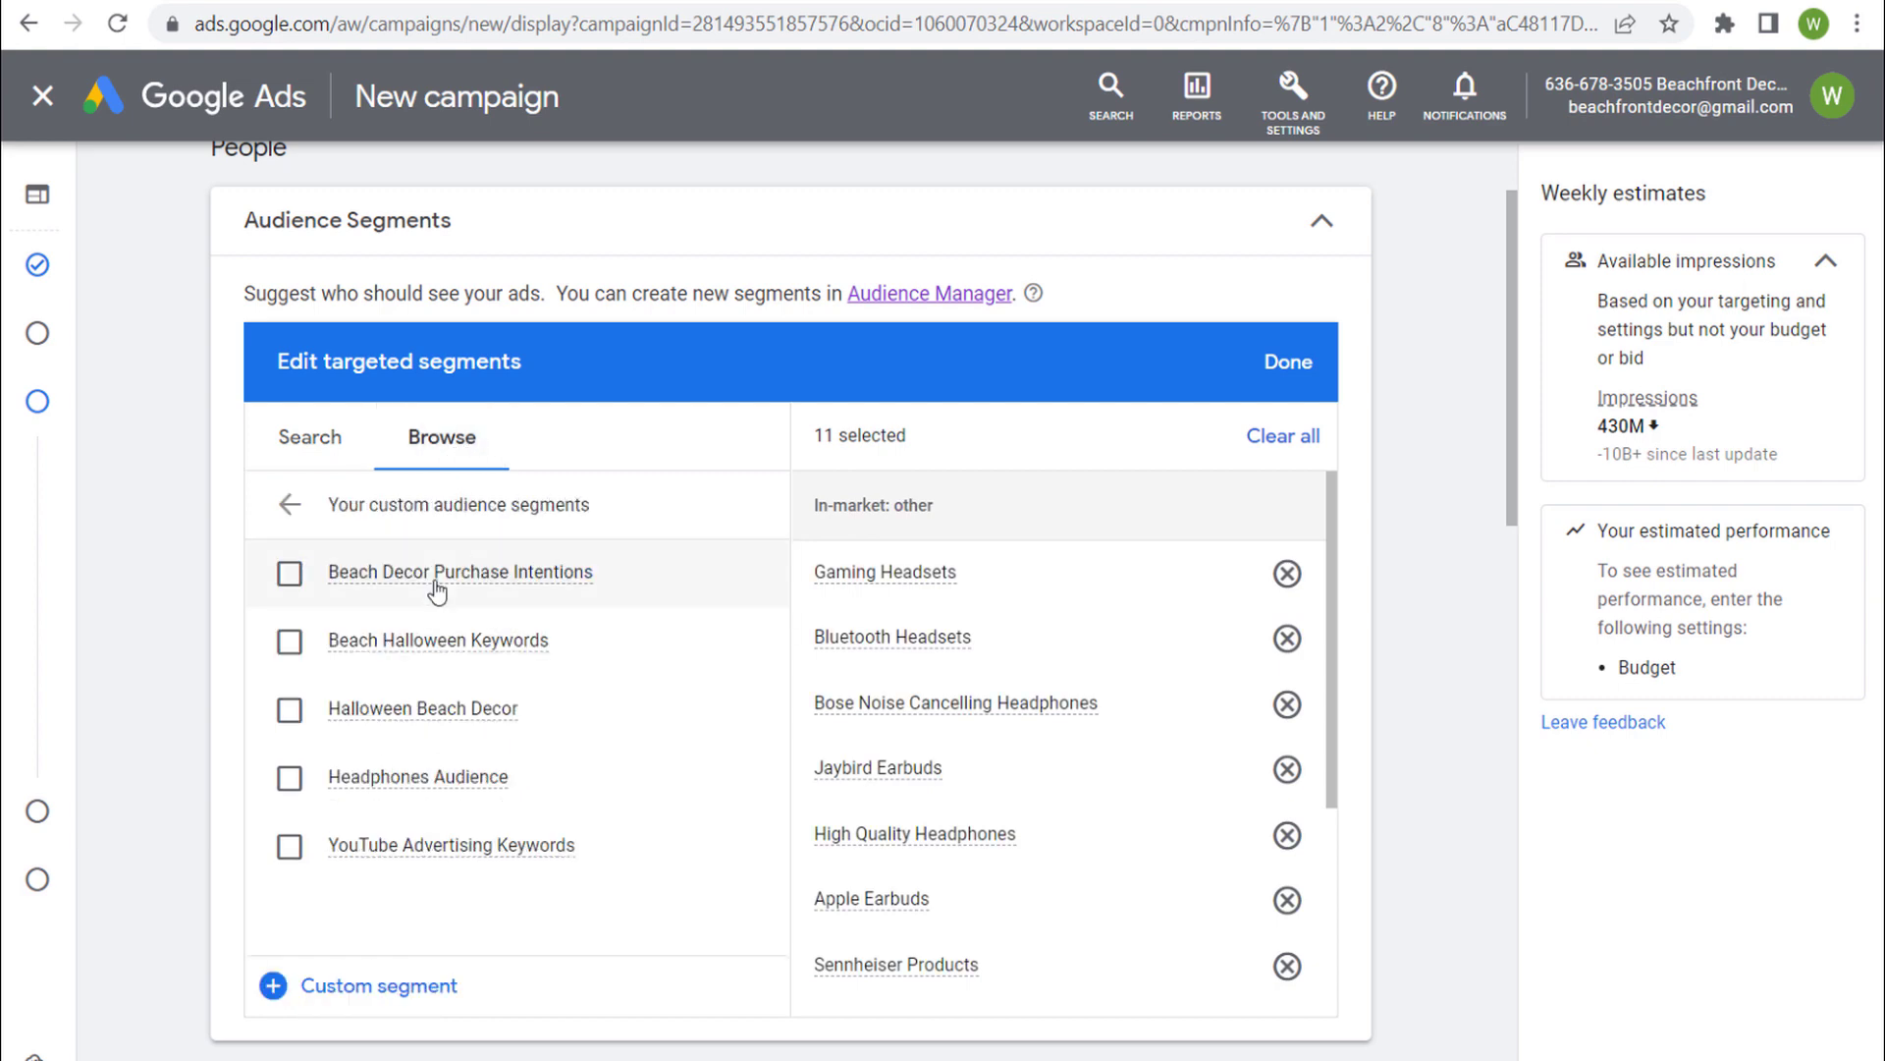
left_click(307, 435)
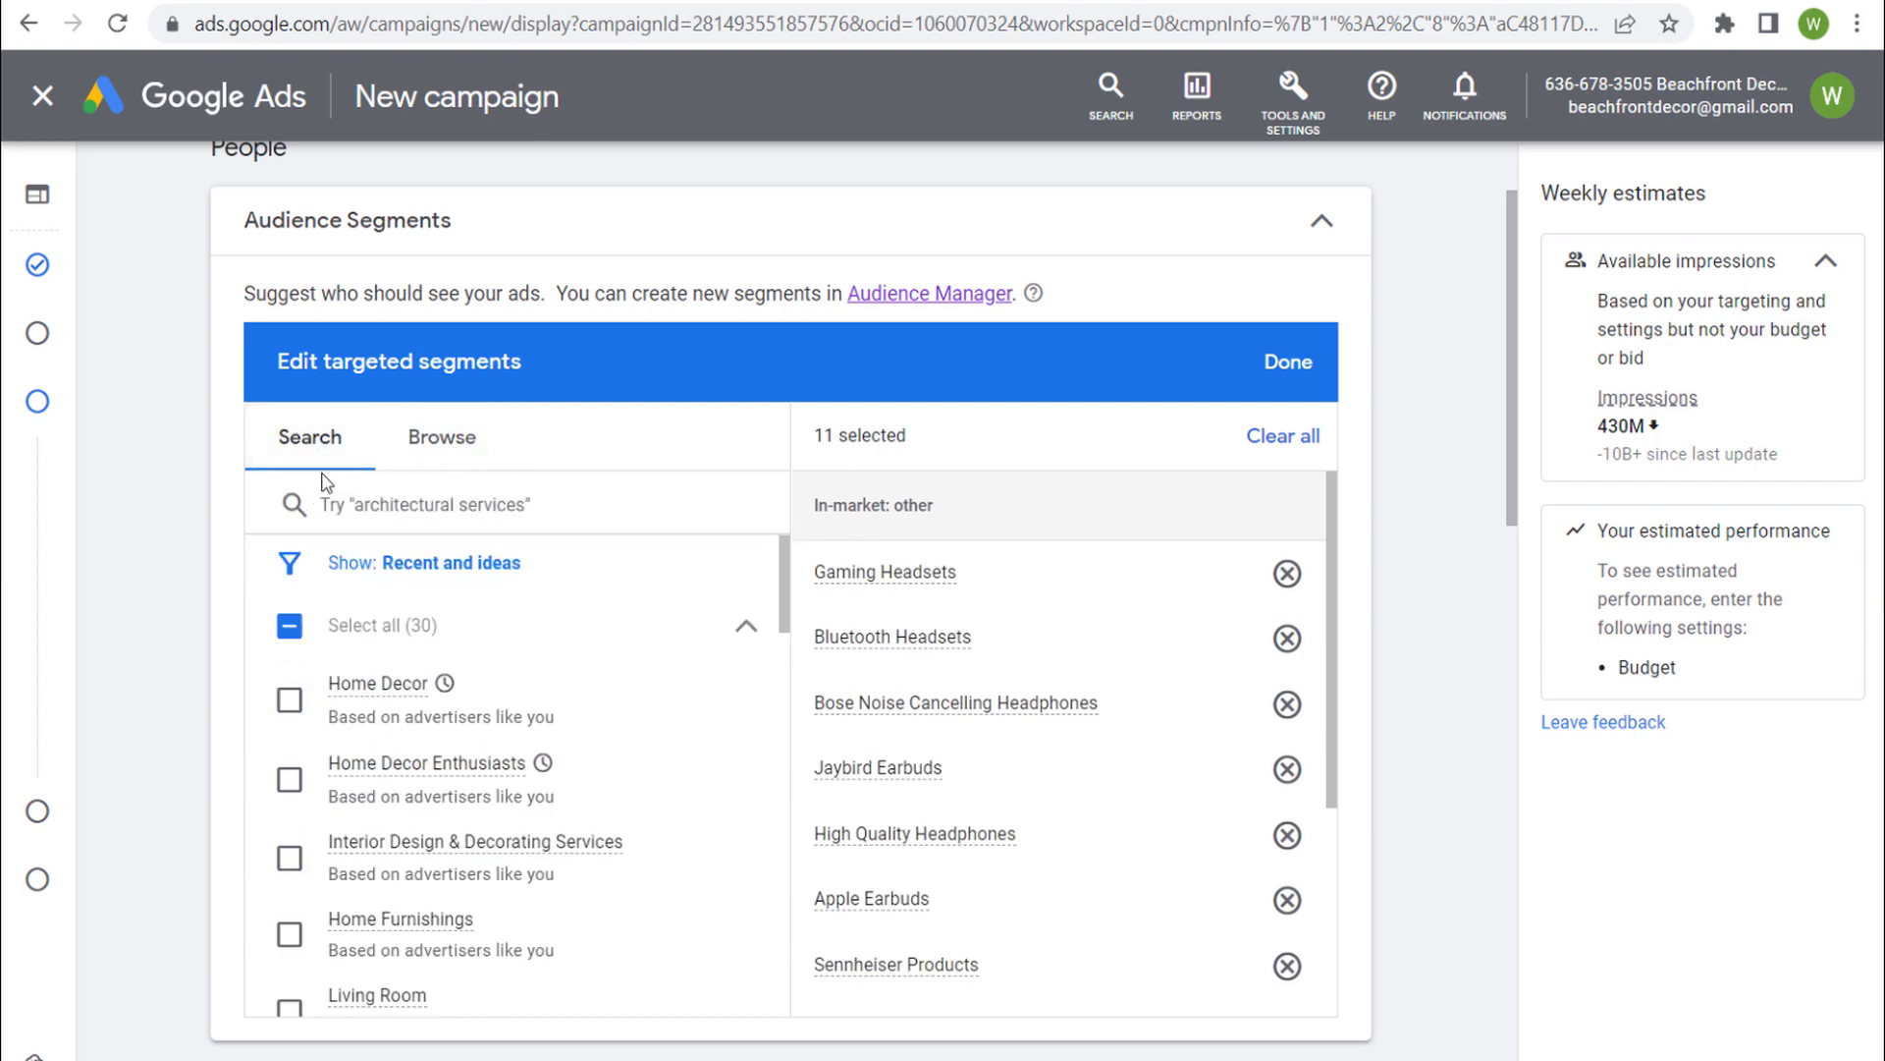
left_click(408, 447)
left_click(290, 505)
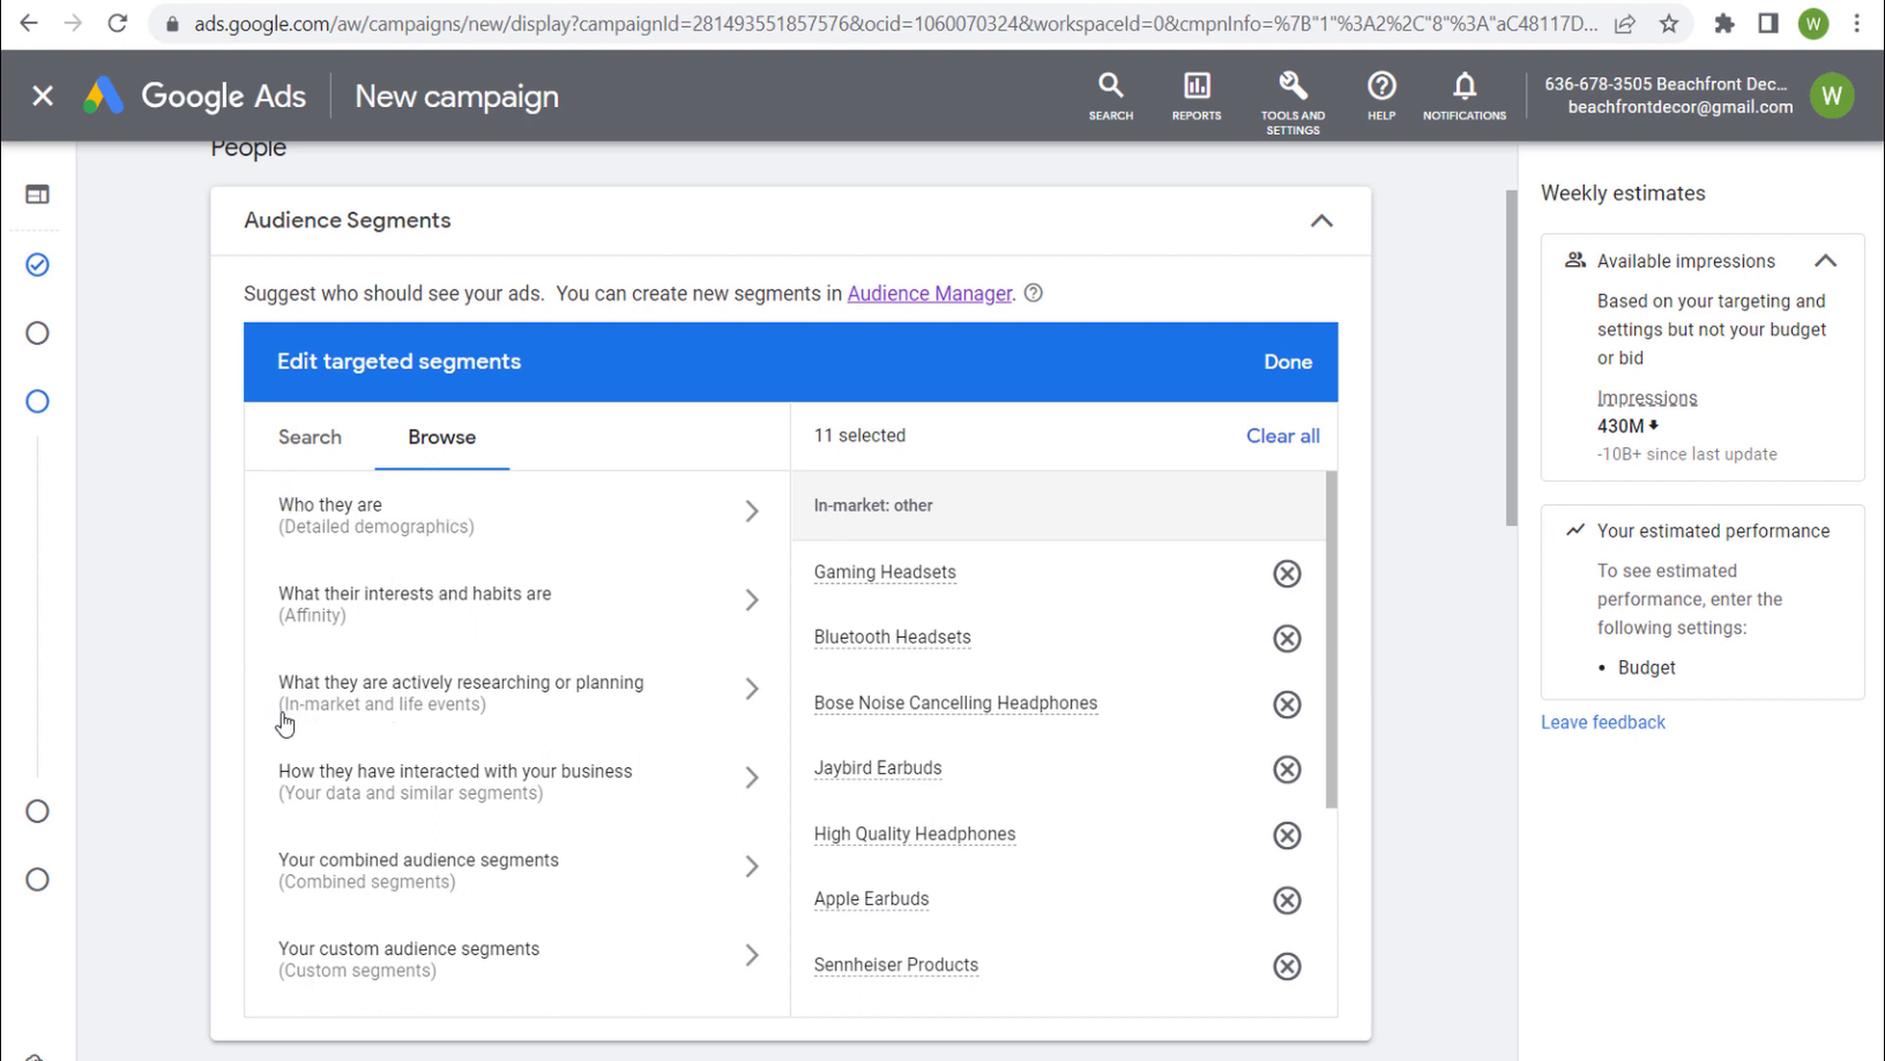
Browse the Similar and custom segment categories, then close the editor keeping 11 segments.
left_click(303, 807)
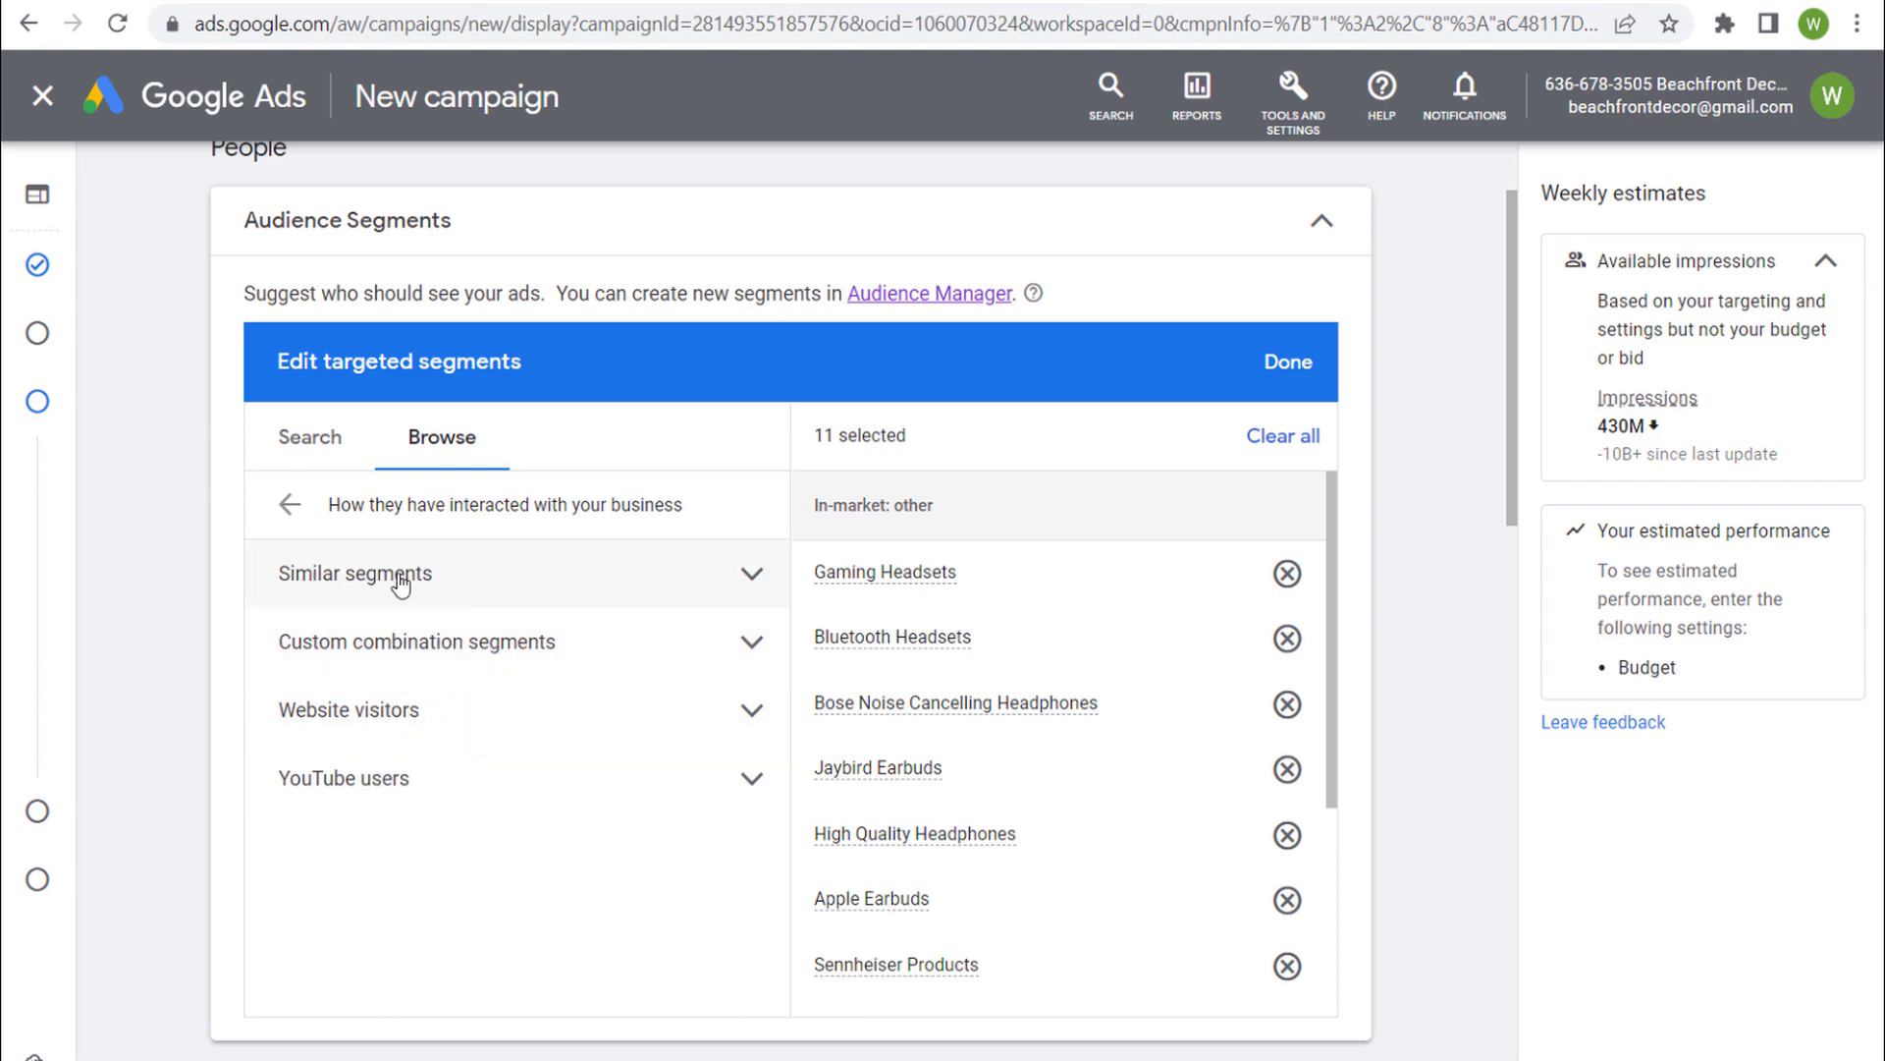
left_click(599, 583)
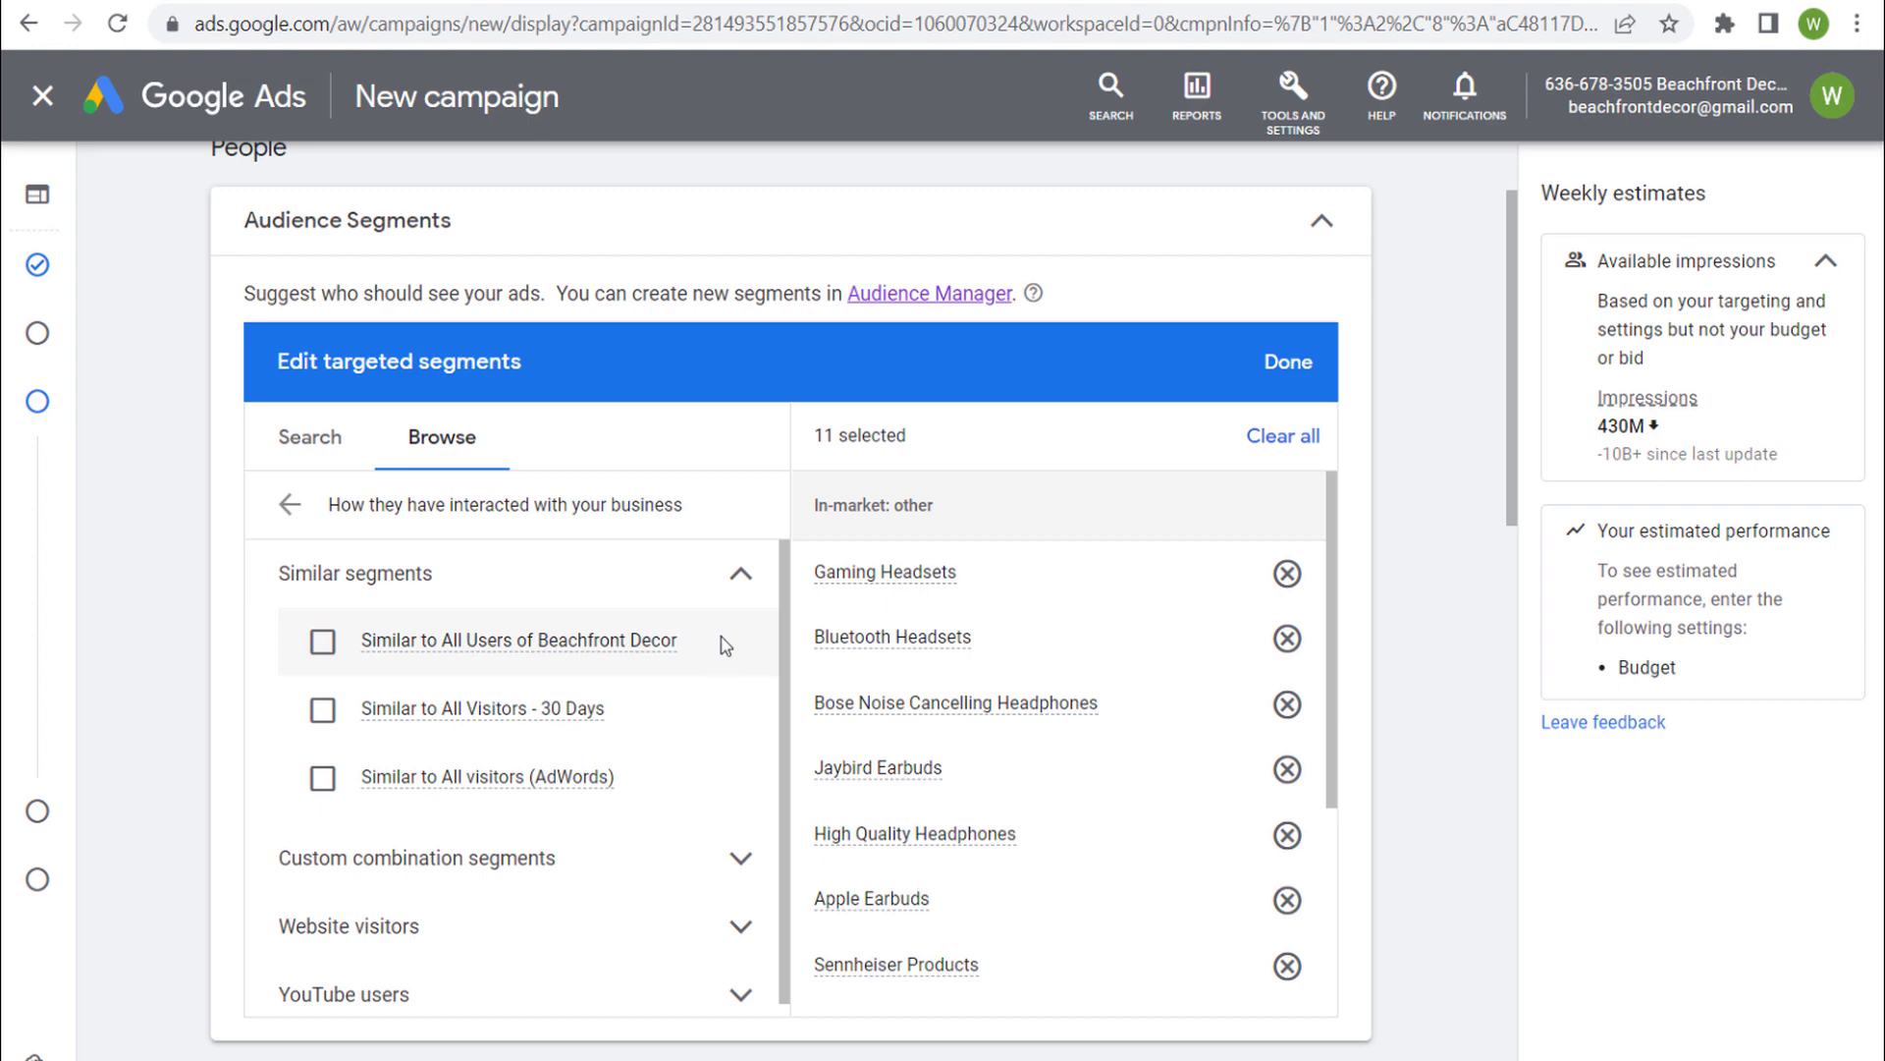
left_click(290, 504)
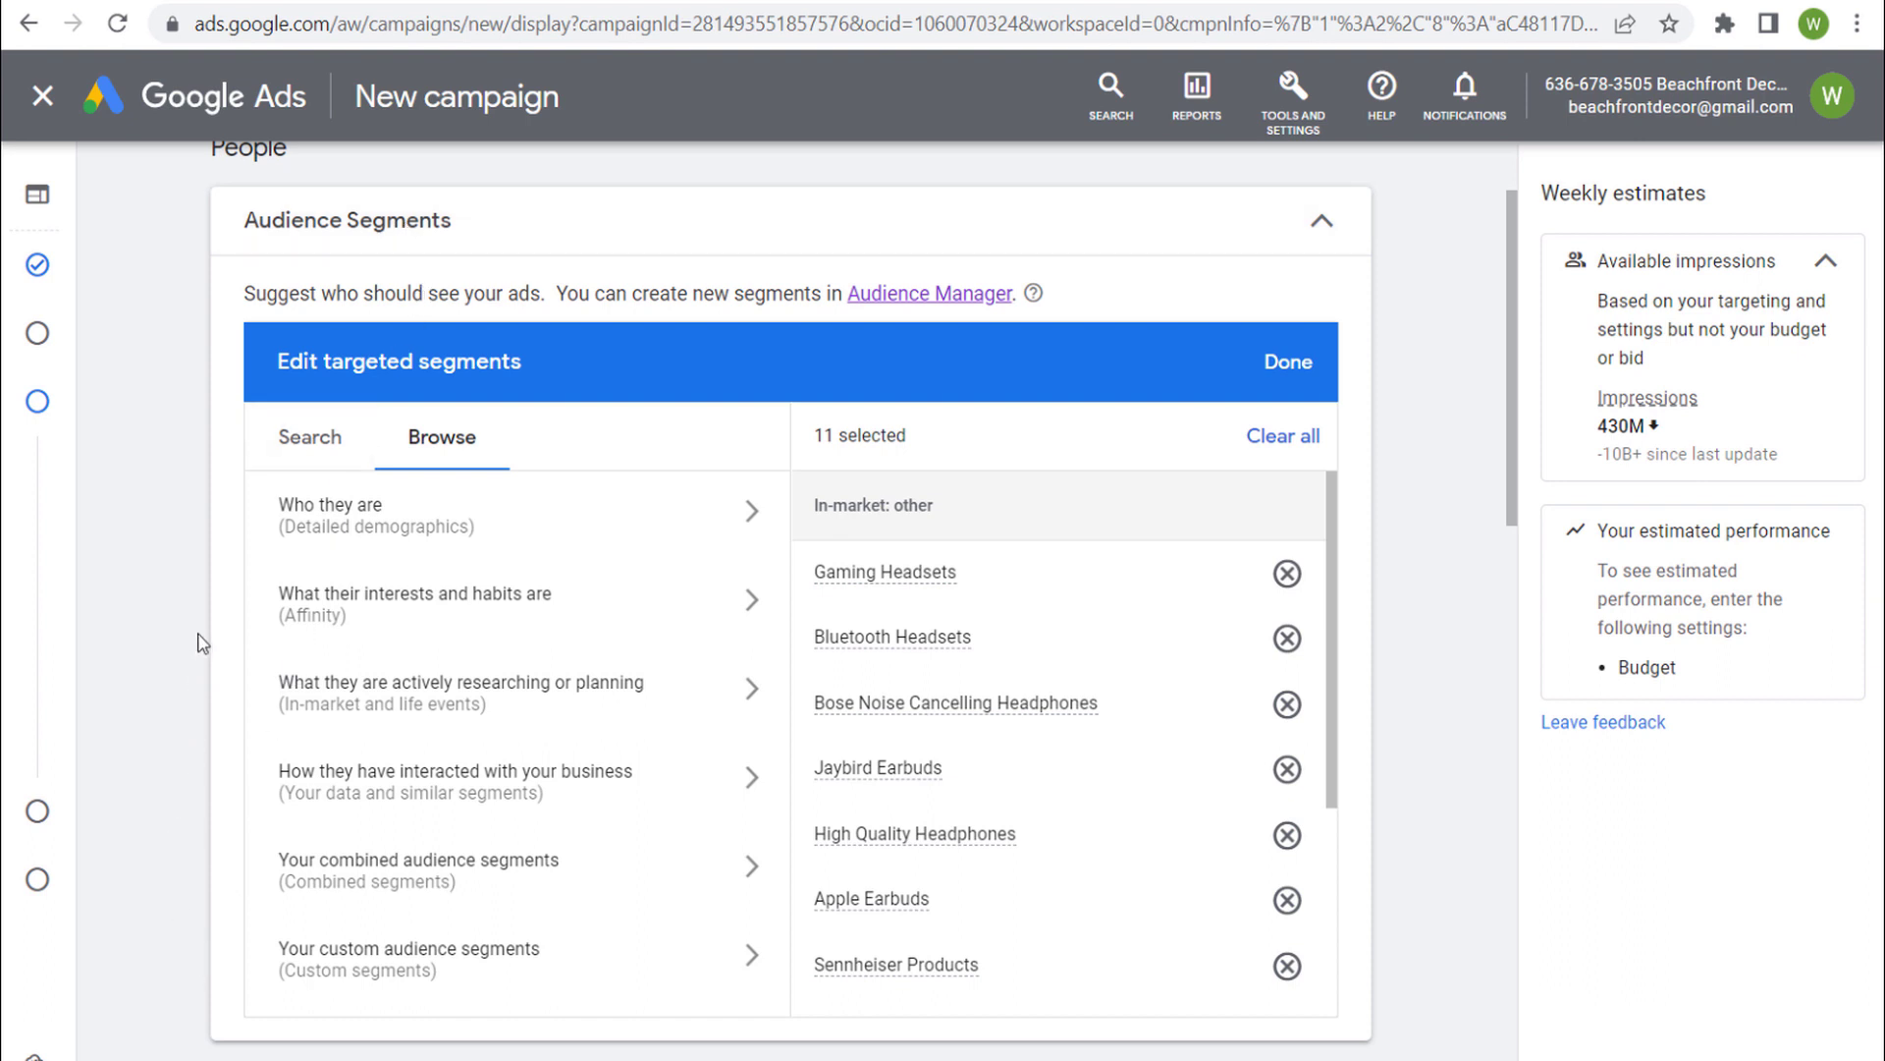
left_click(492, 958)
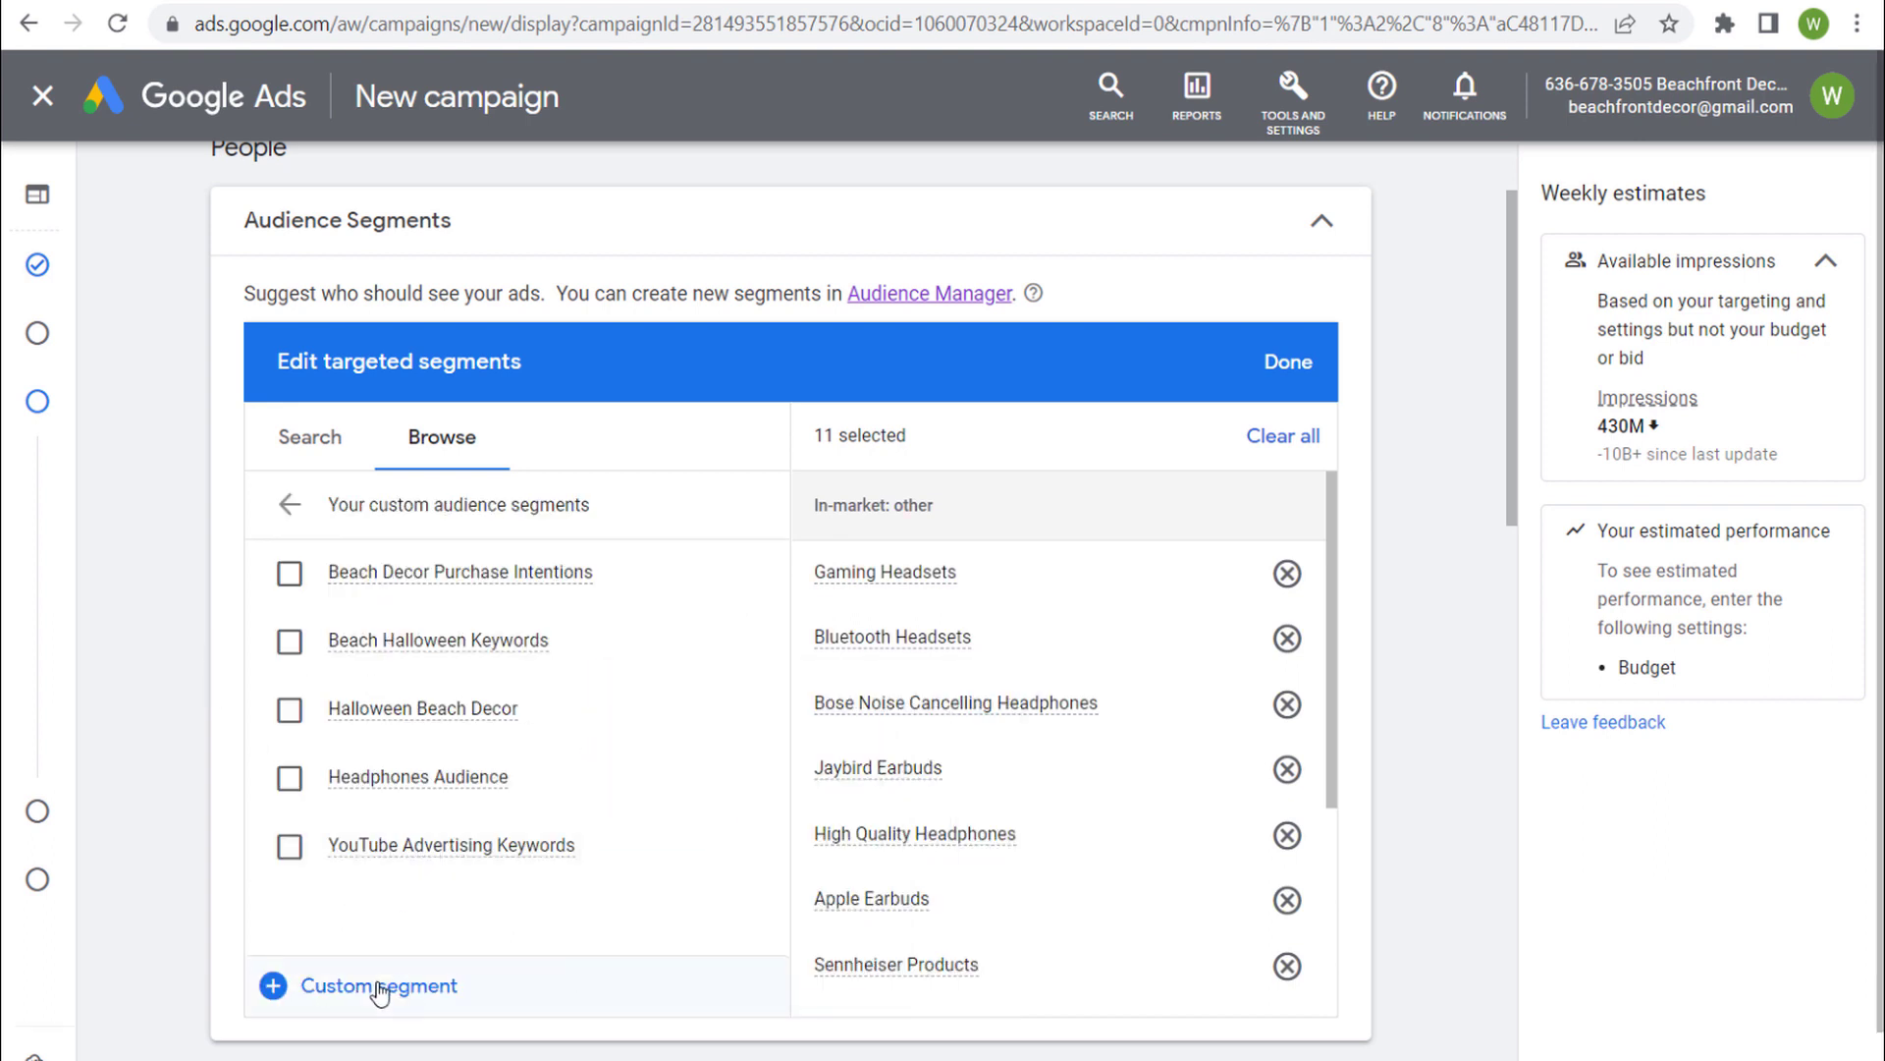
left_click(288, 504)
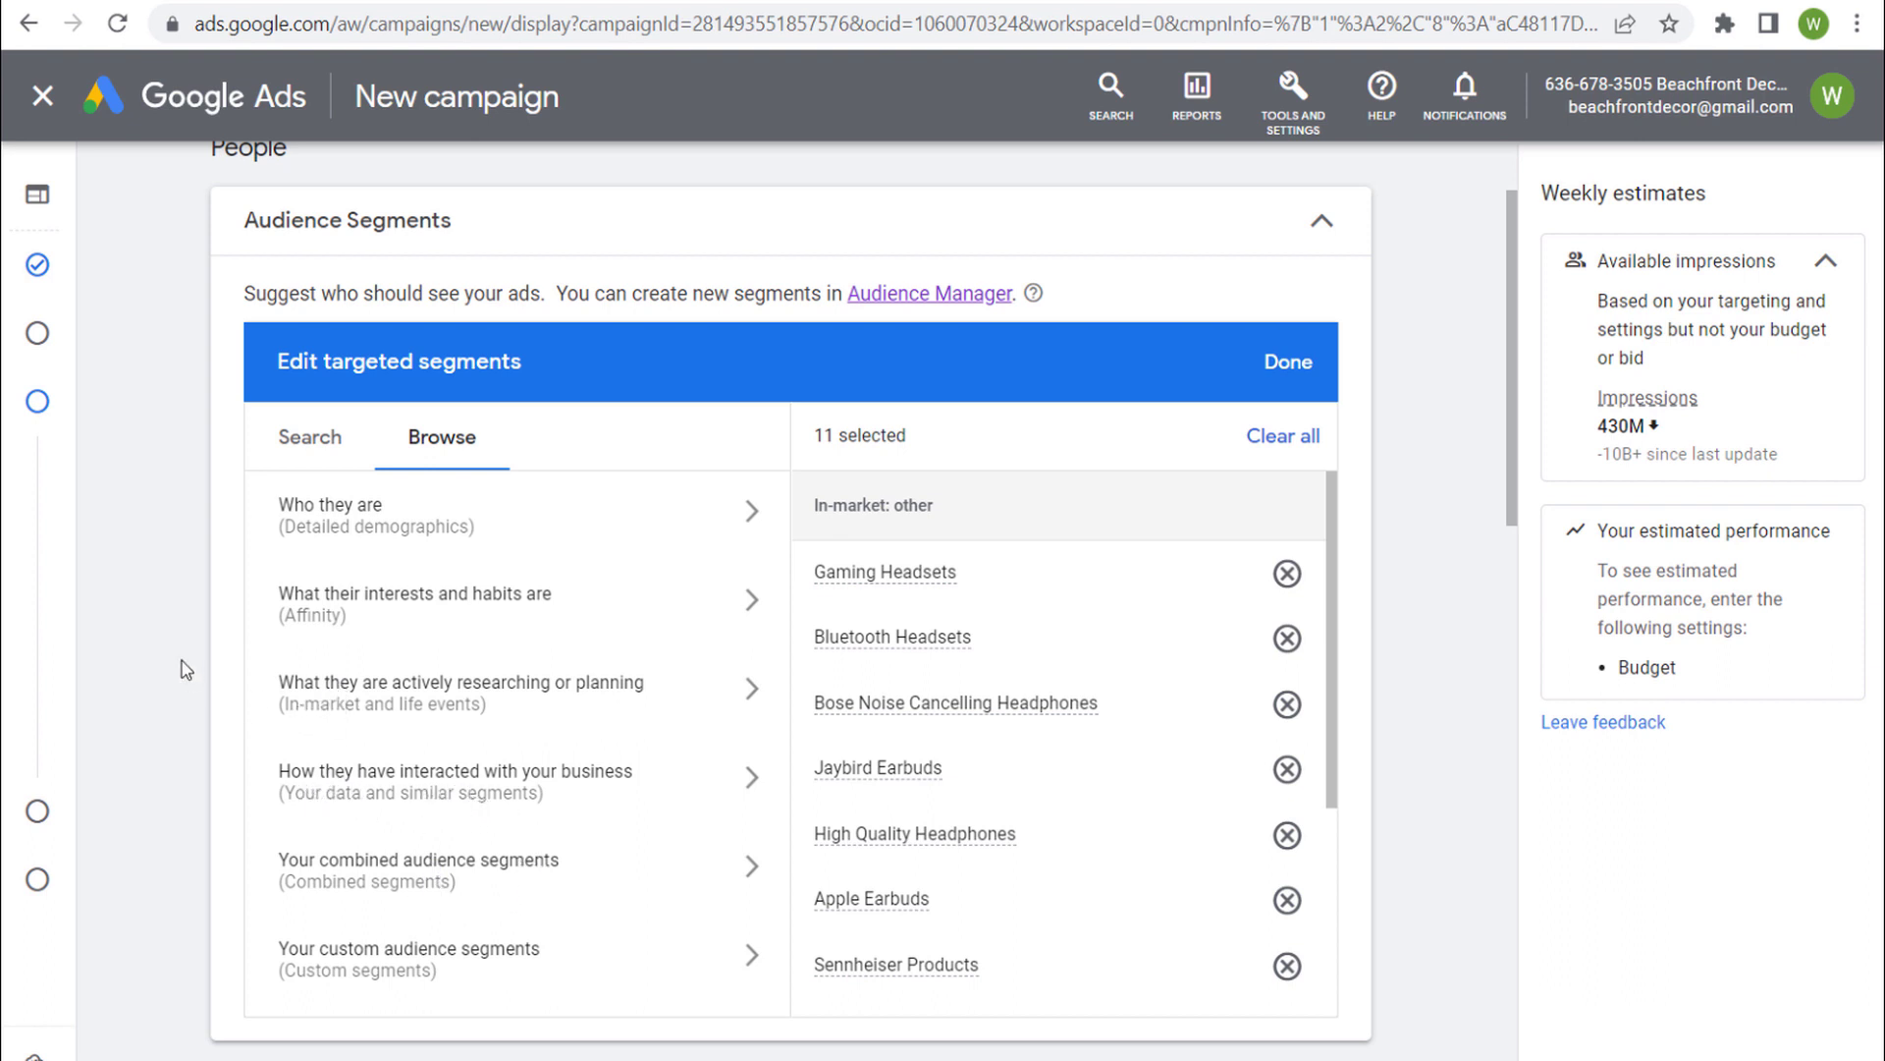
left_click(1245, 348)
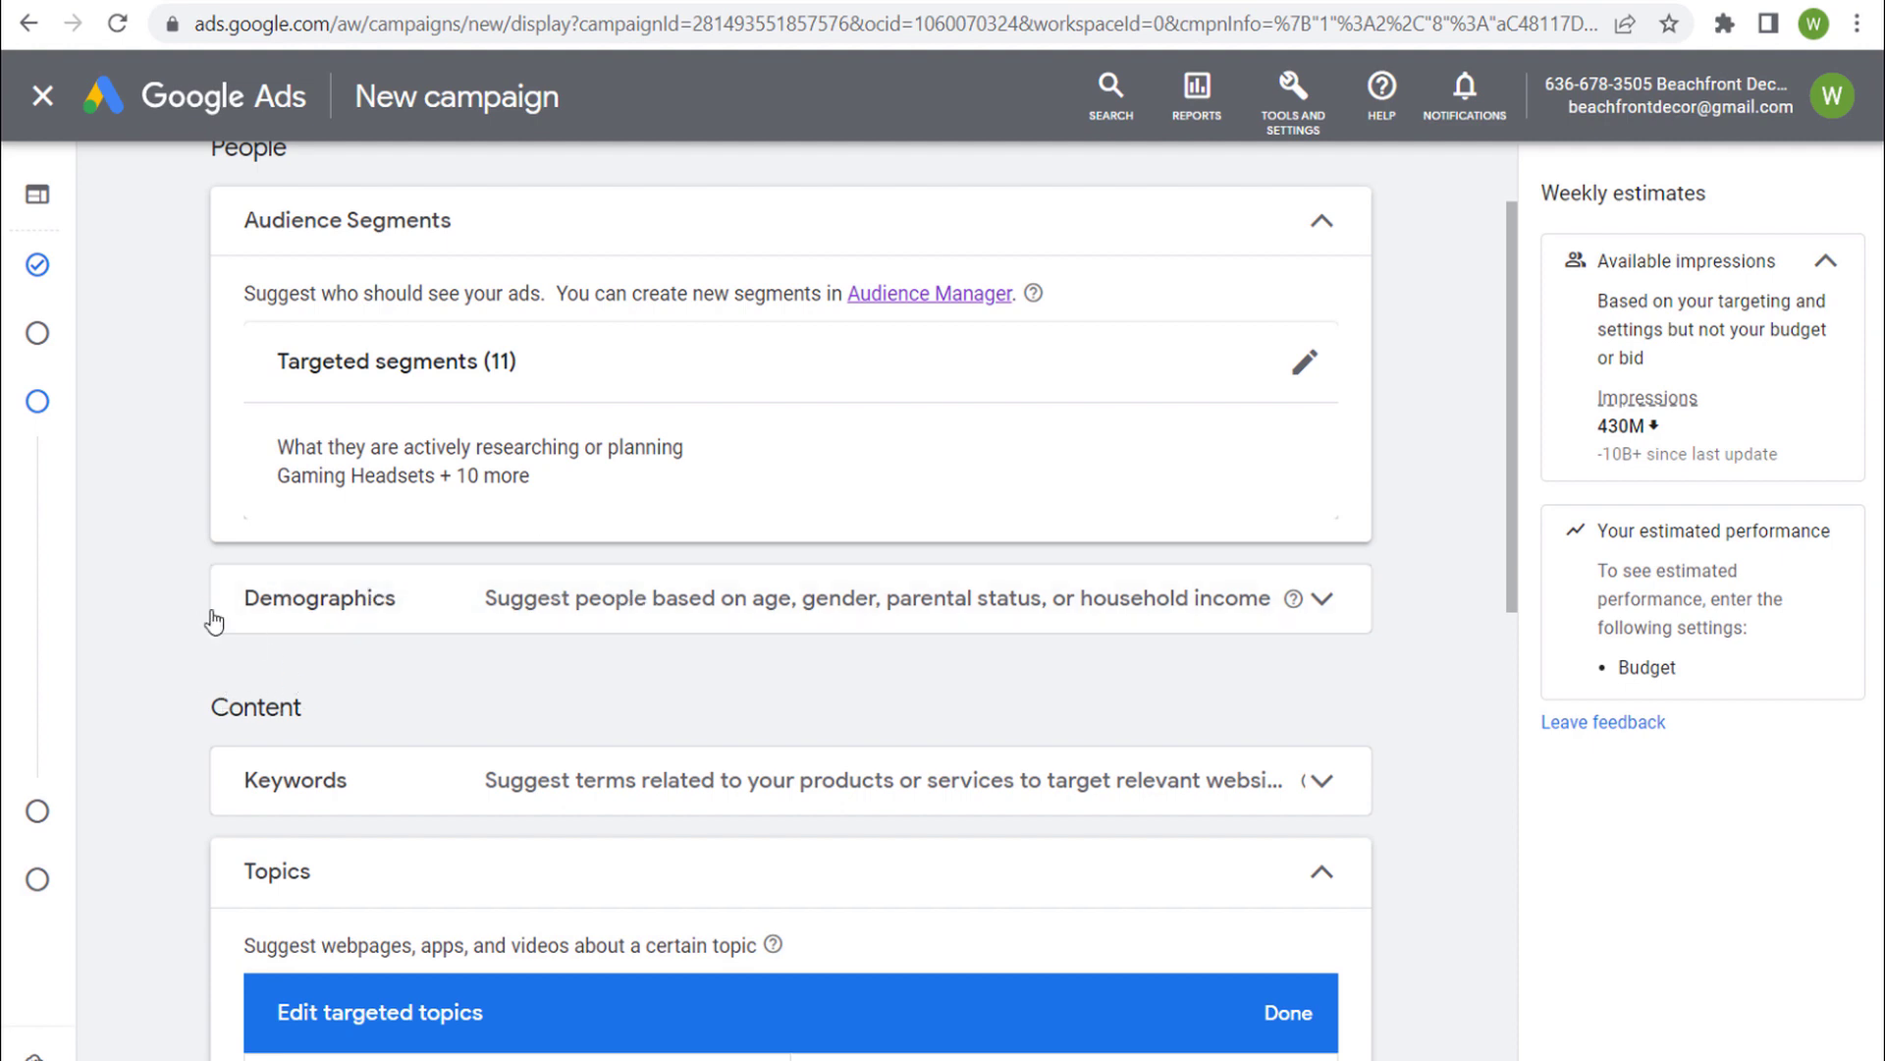
scroll(176, 530, "down", 6)
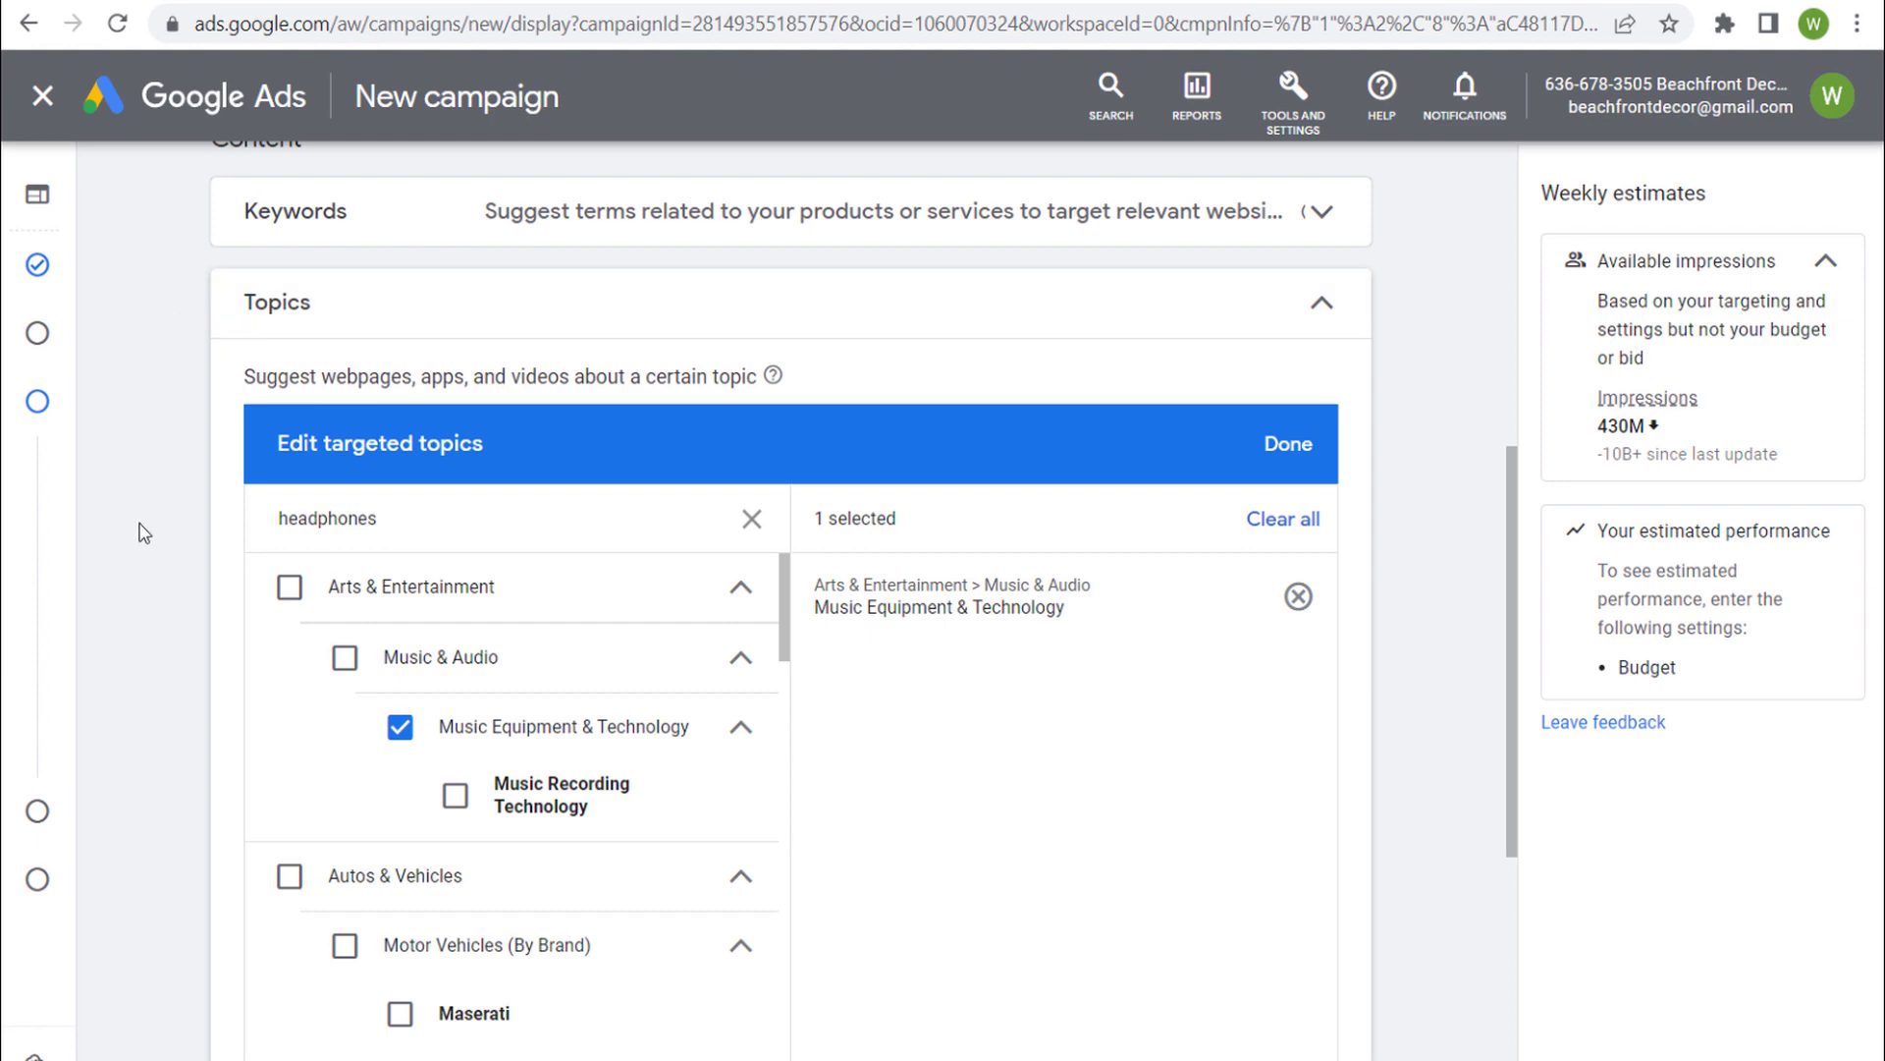
scroll(171, 481, "down", 6)
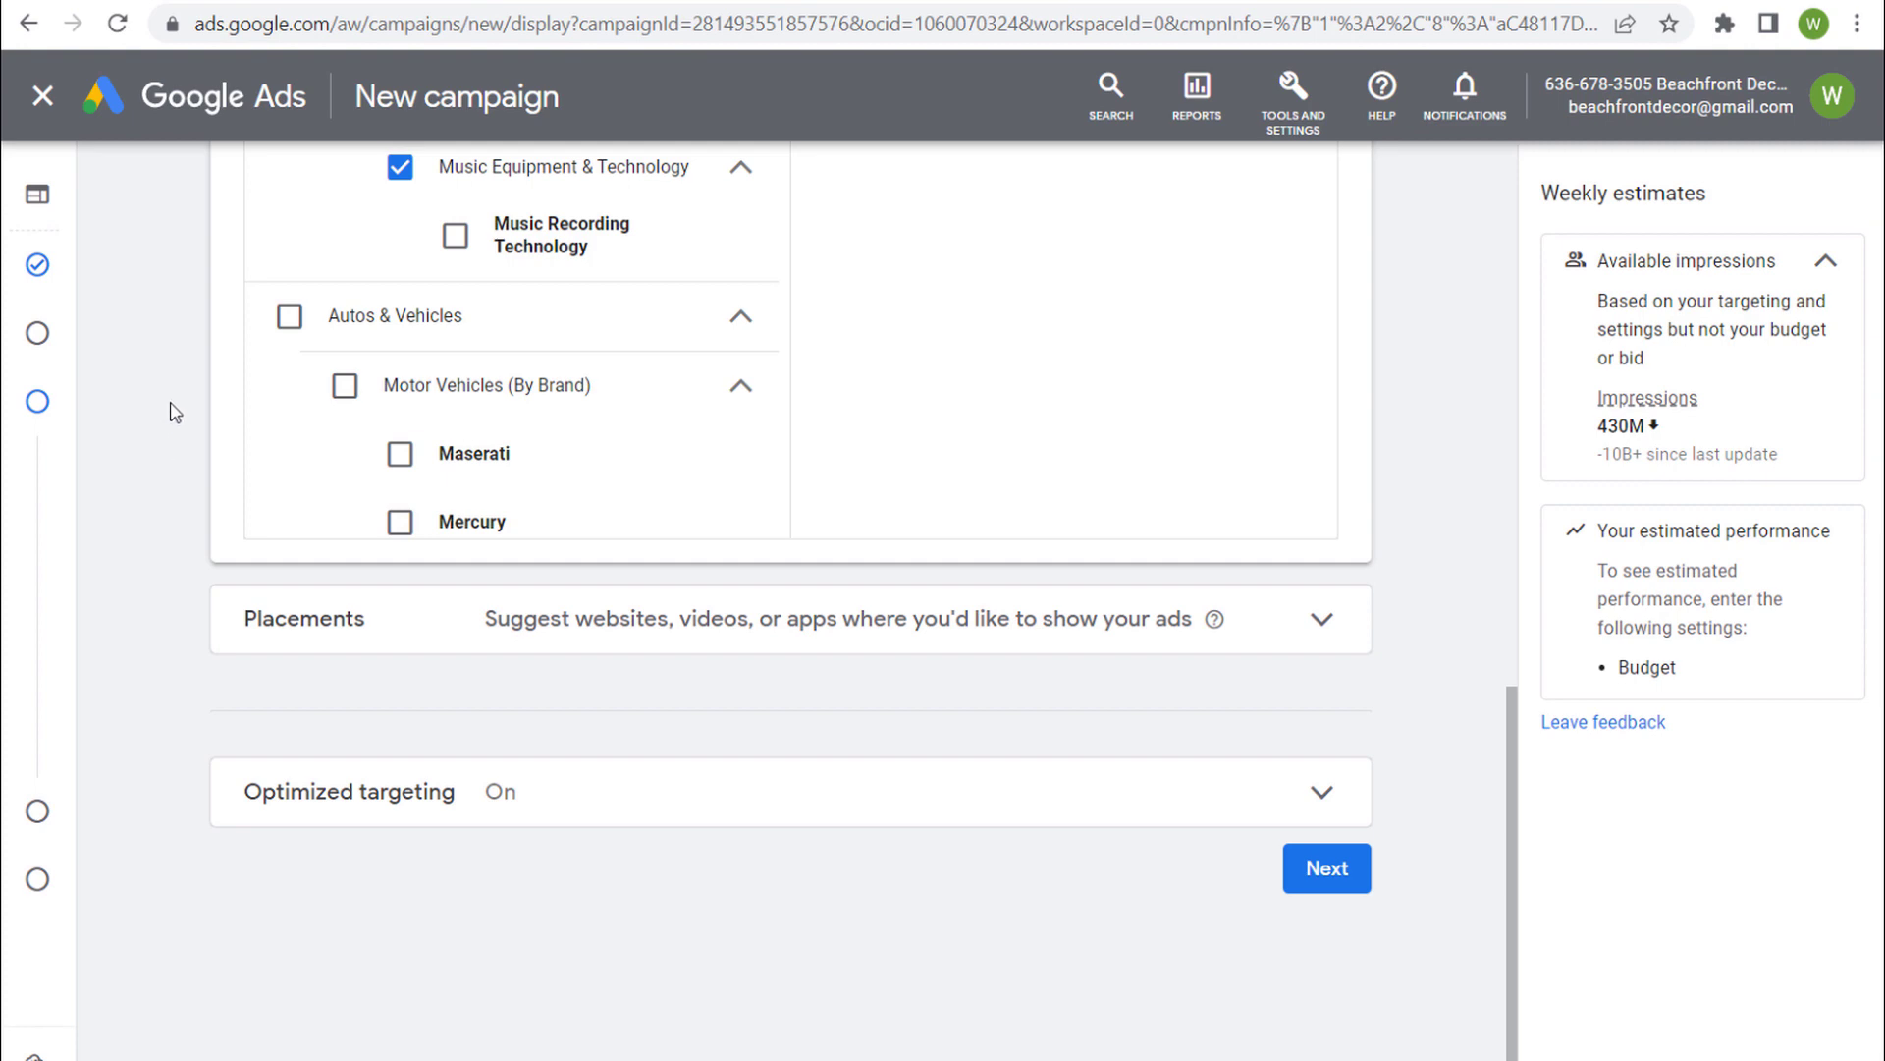
scroll(177, 339, "up", 5)
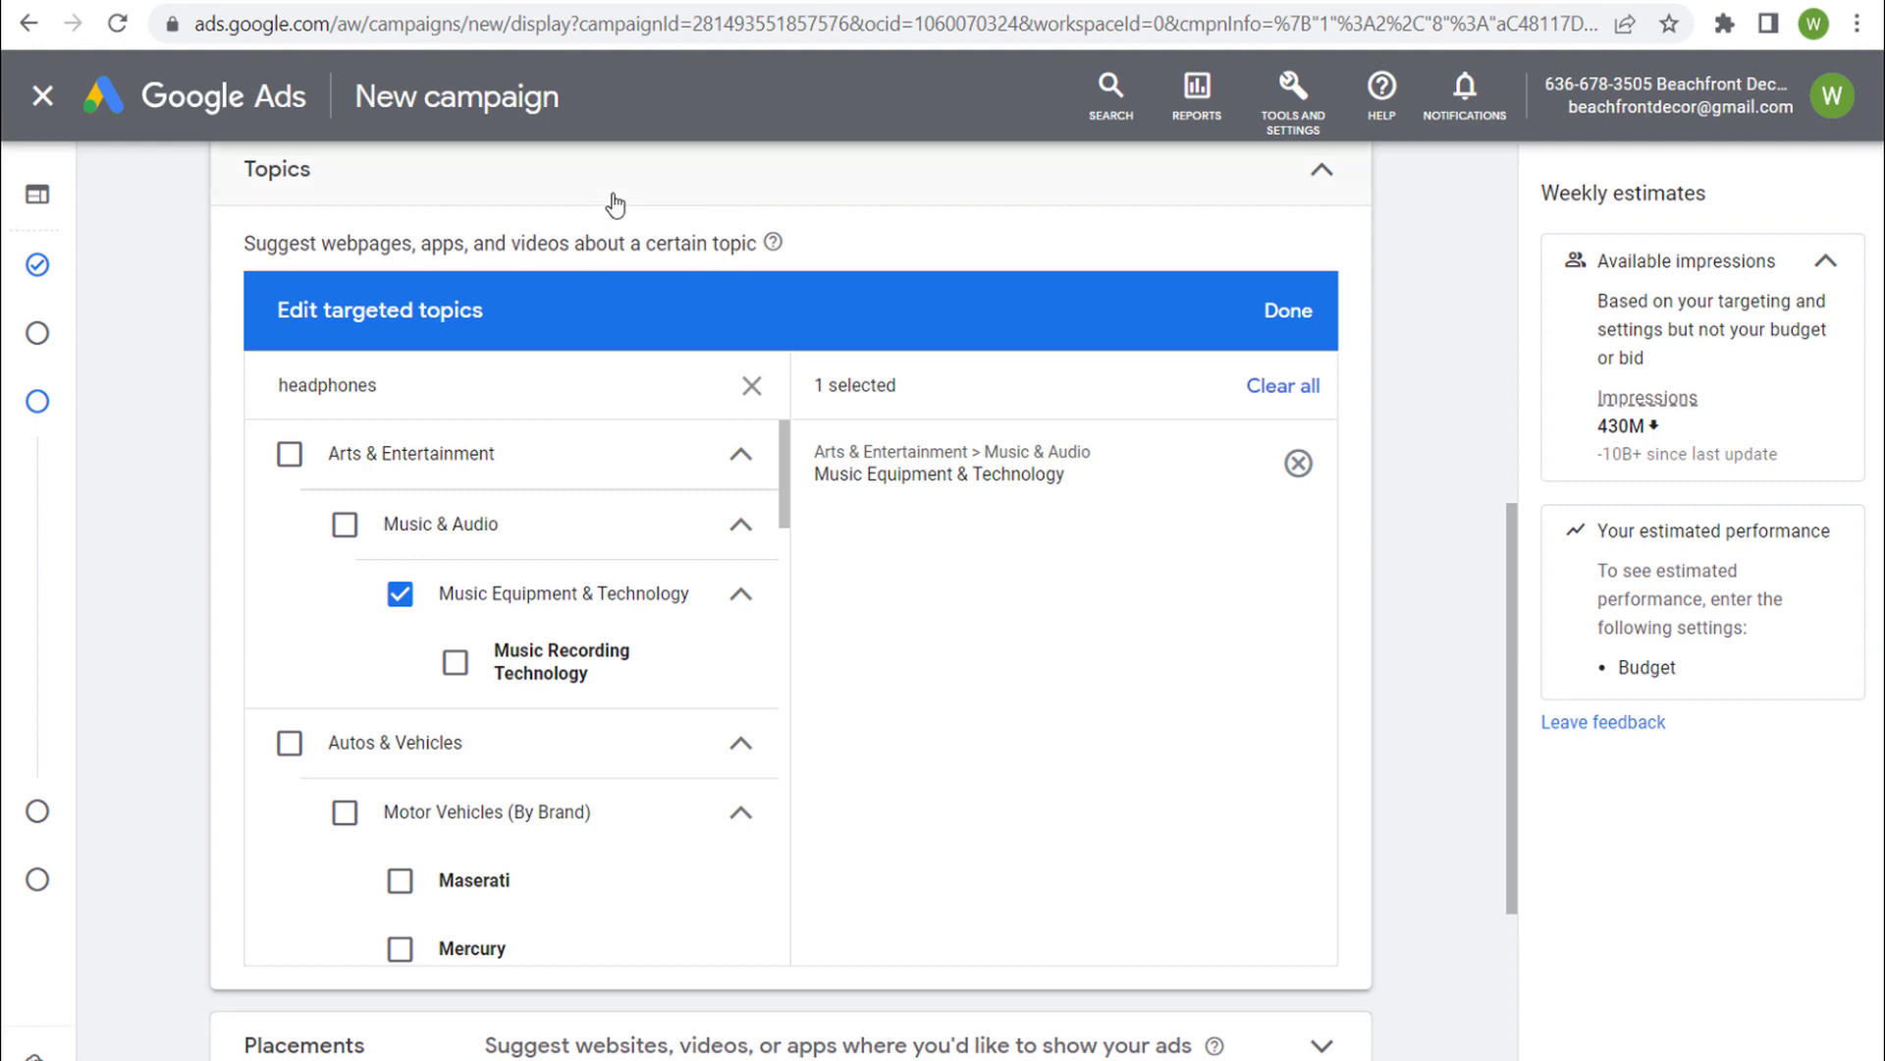
left_click(1310, 101)
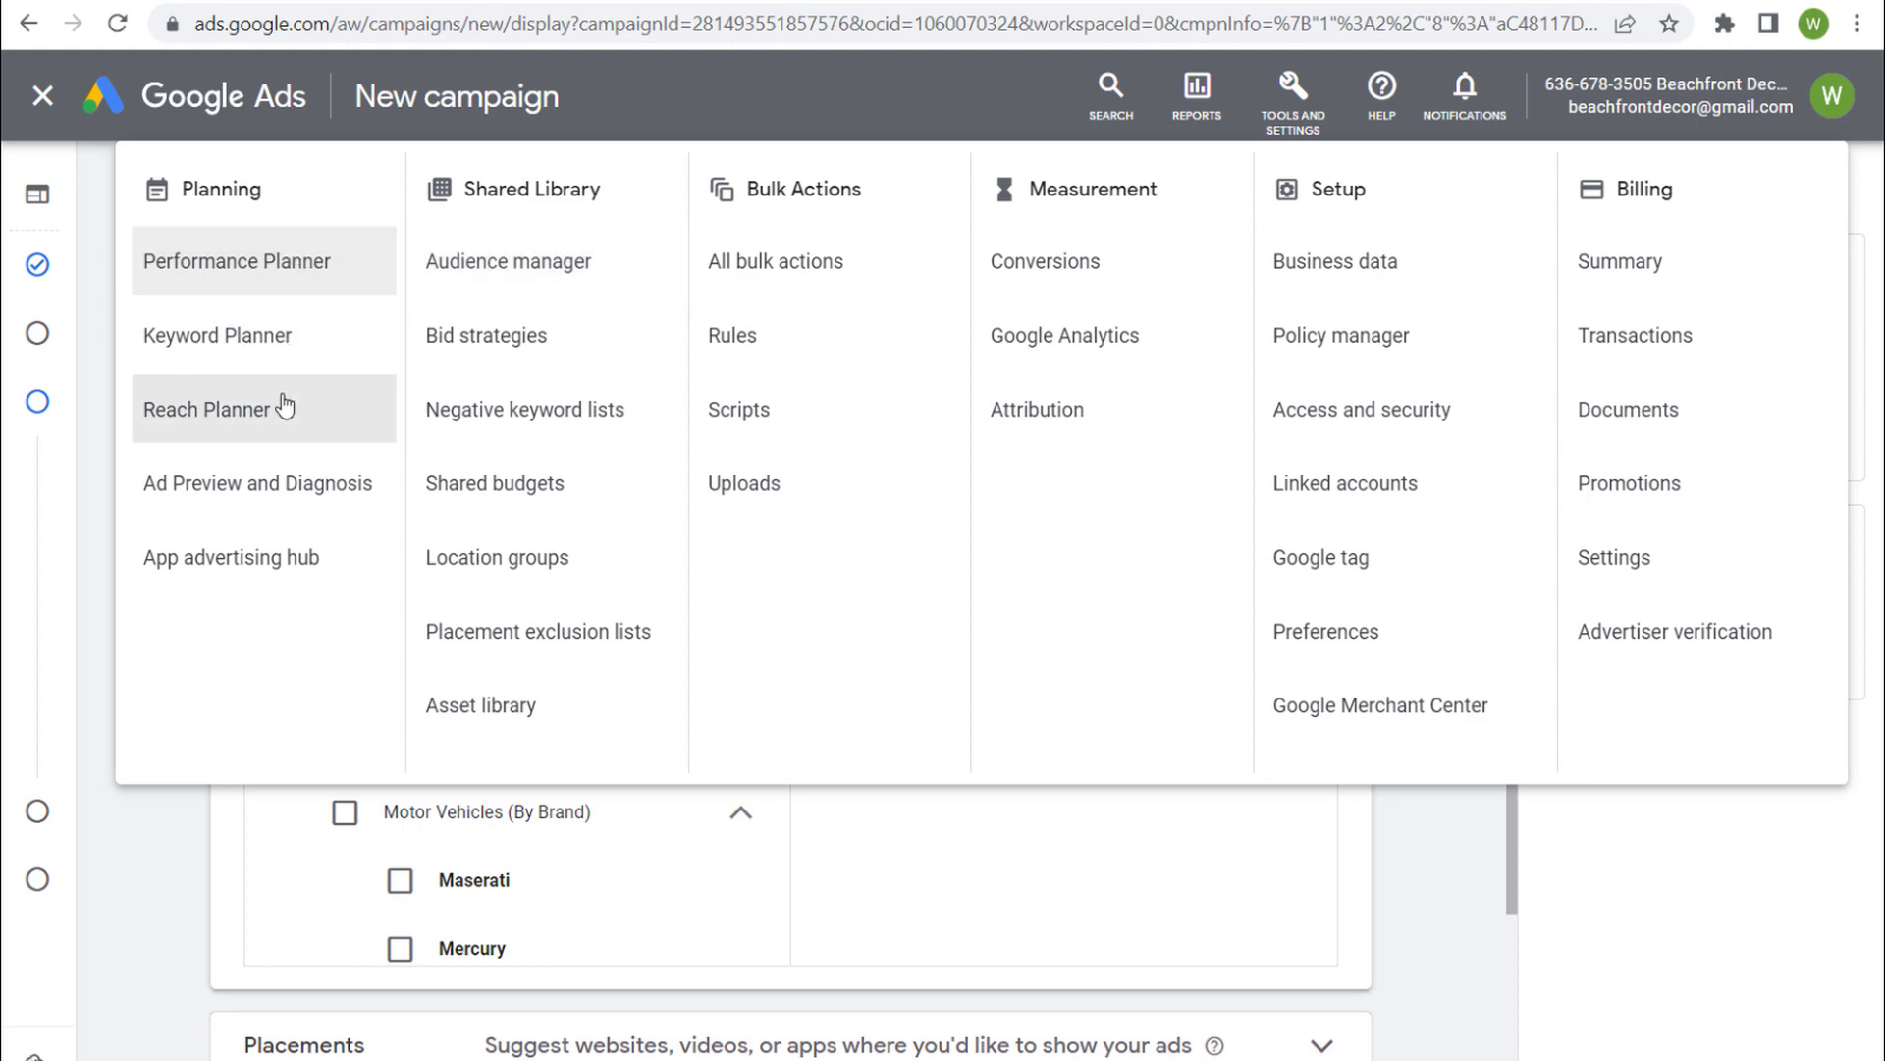
left_click(158, 903)
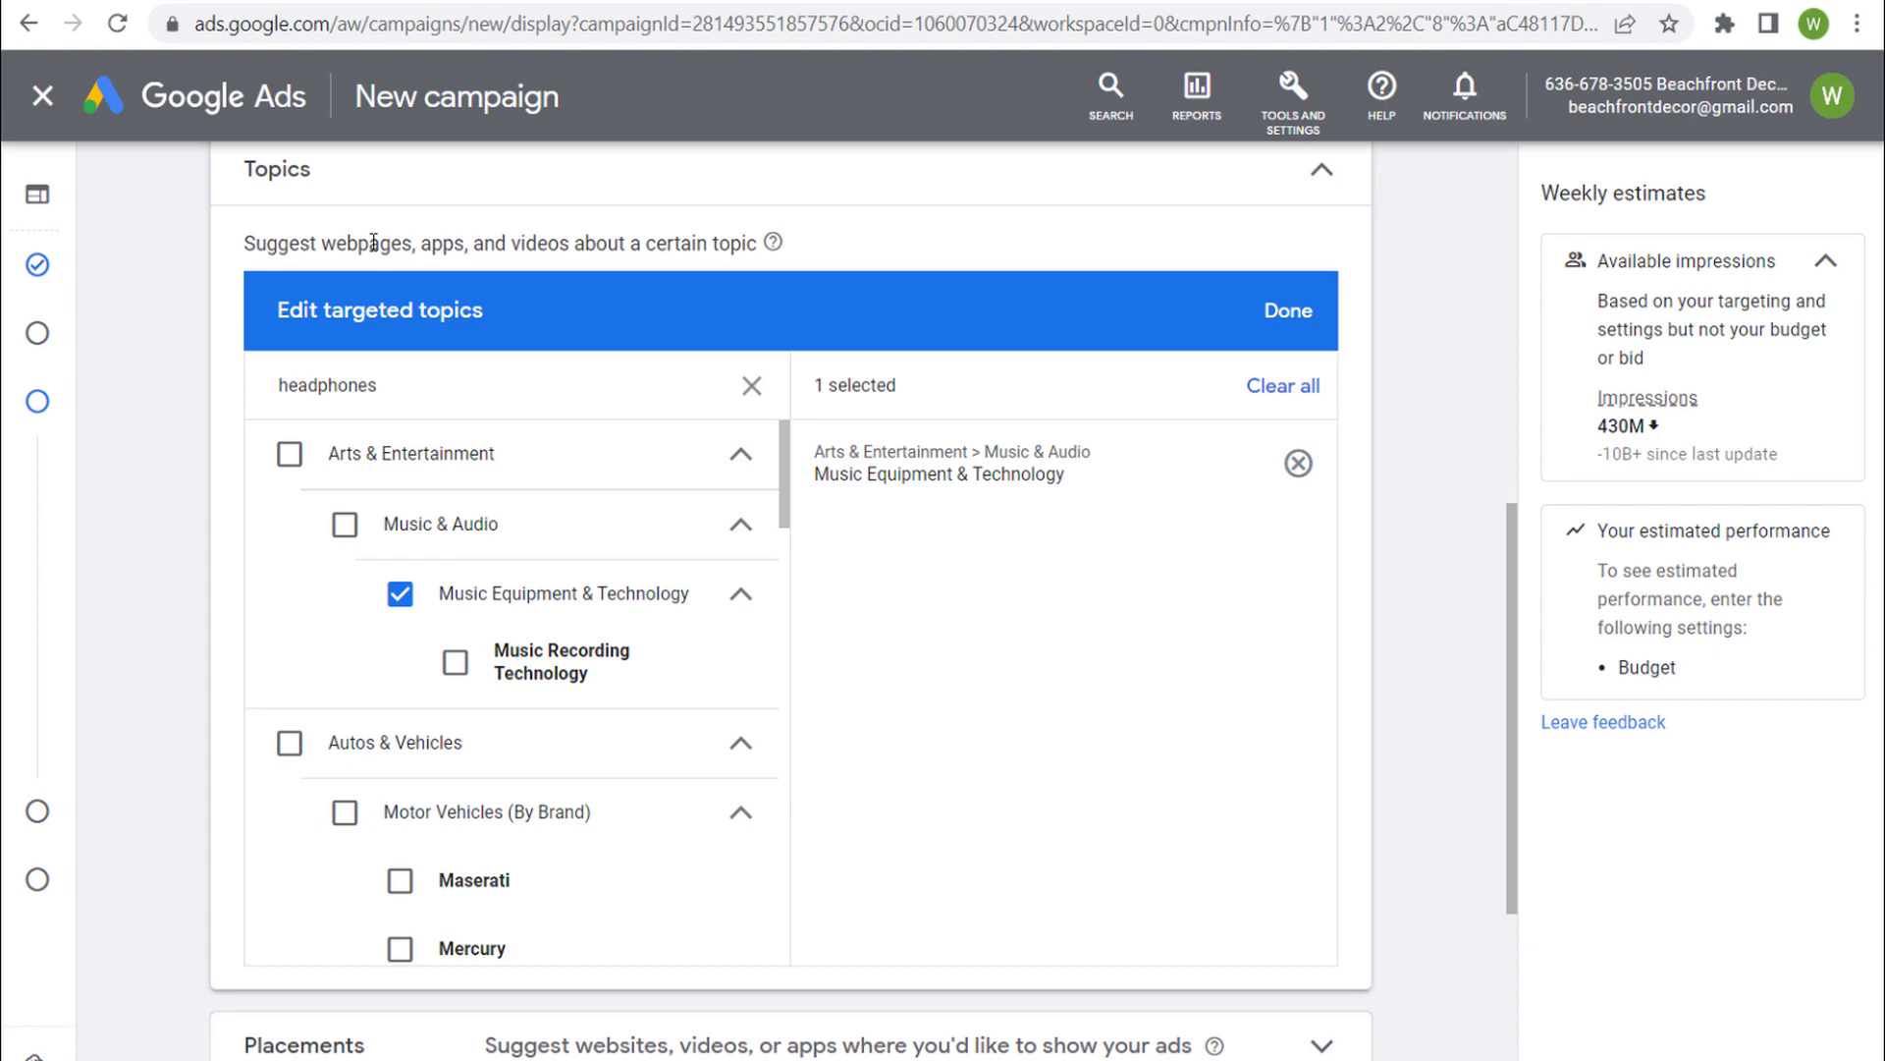
scroll(250, 310, "up", 8)
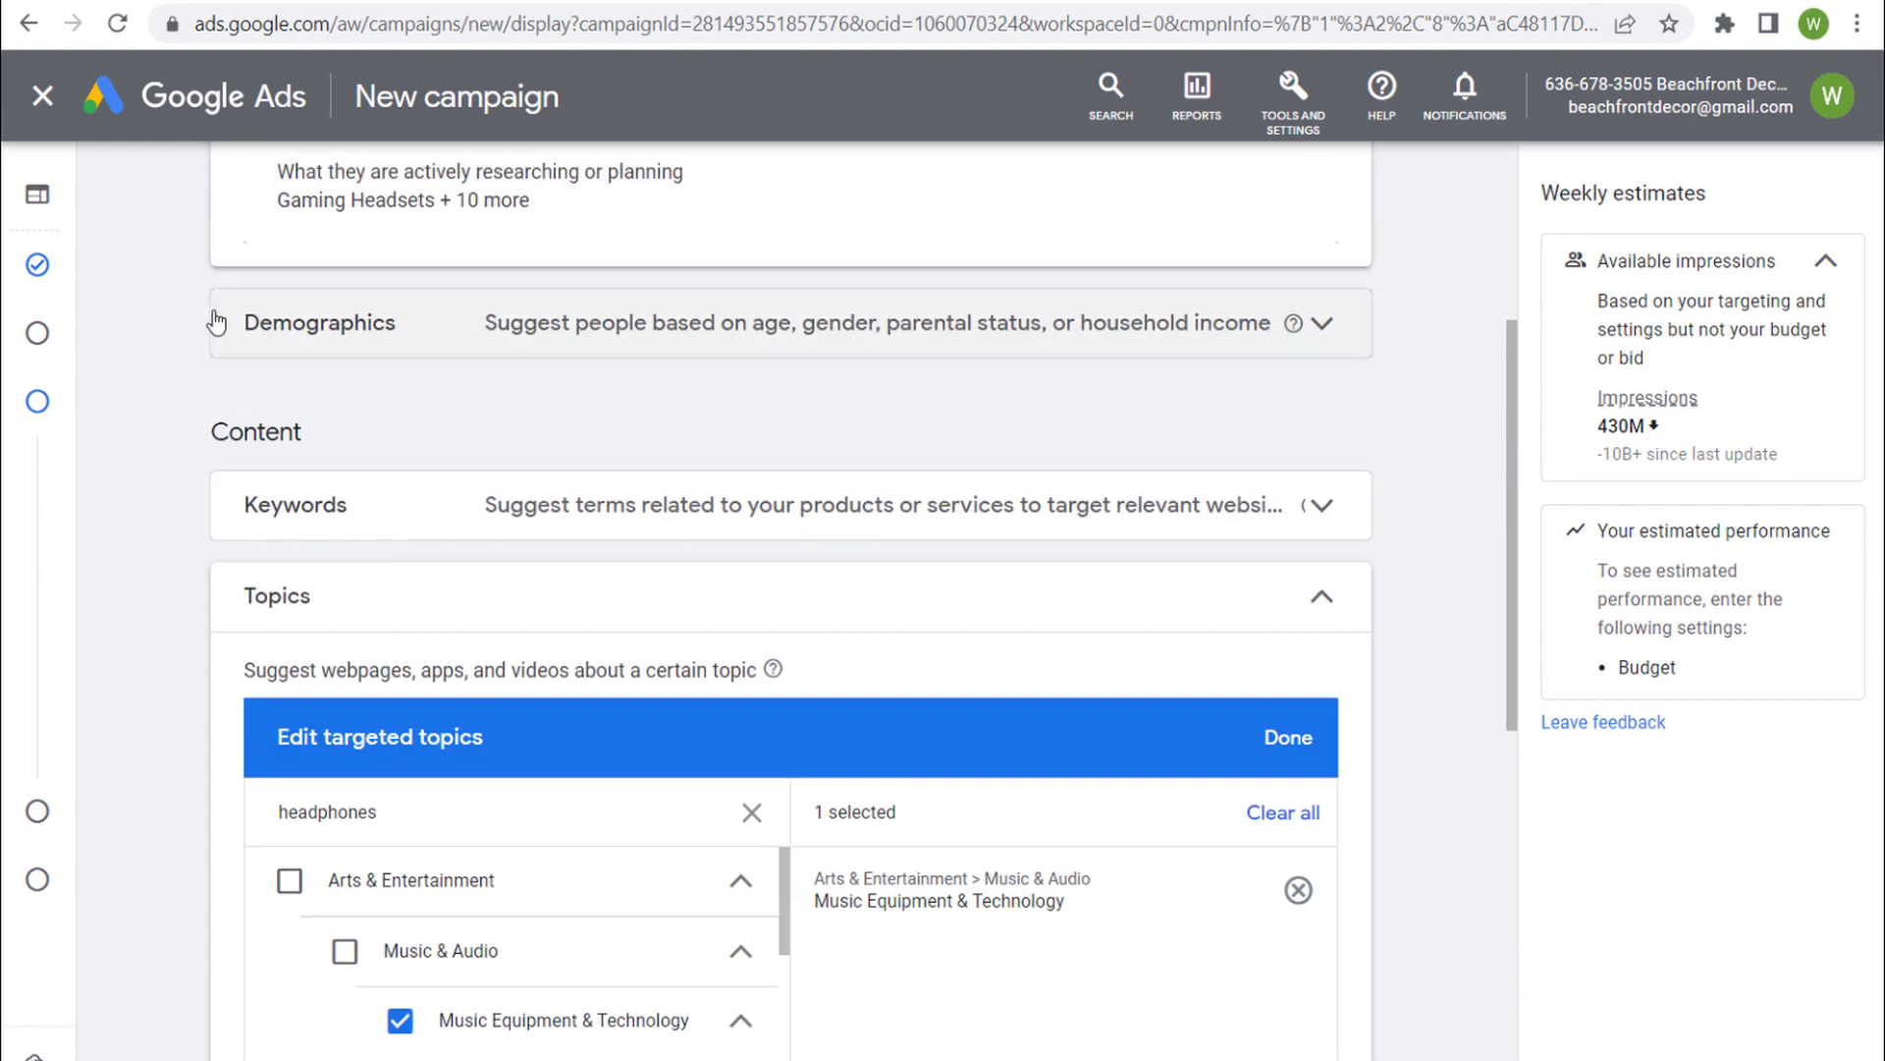